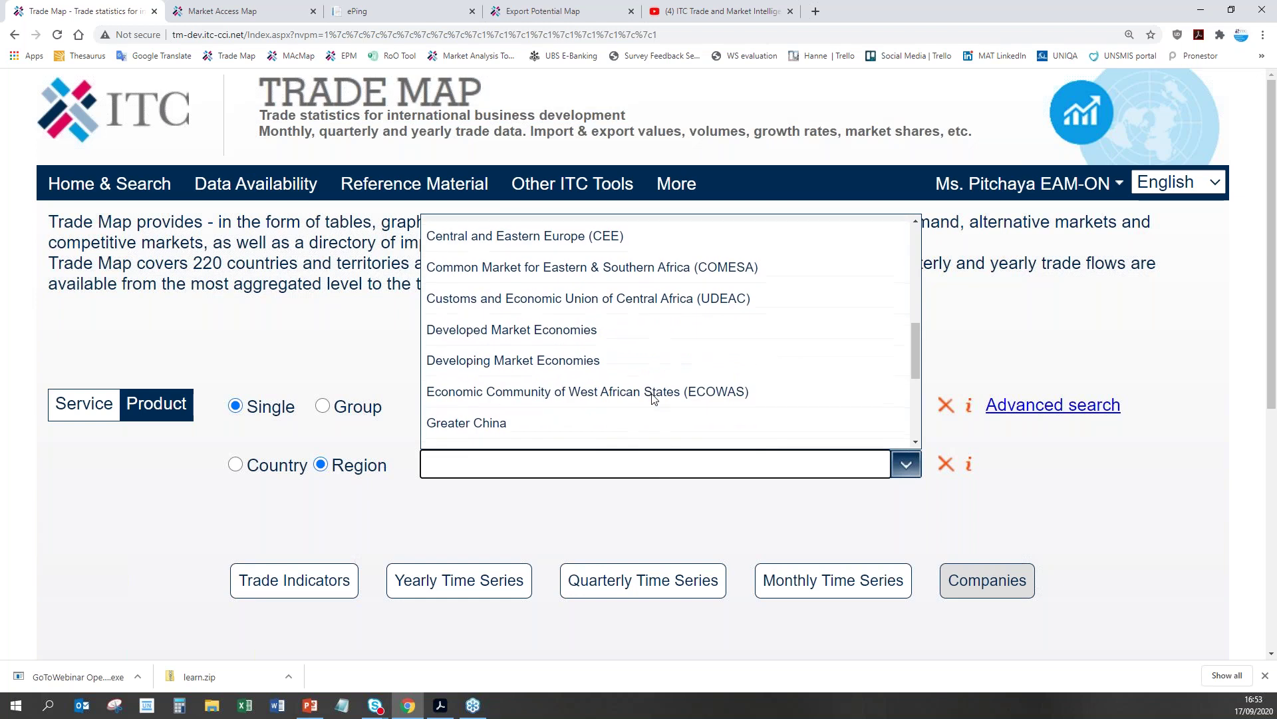
# Step: Pick CARIFORUM from the top of the Region list for the cocoa beans export search
pyautogui.moveTo(911, 416); pyautogui.dragTo(912, 258)
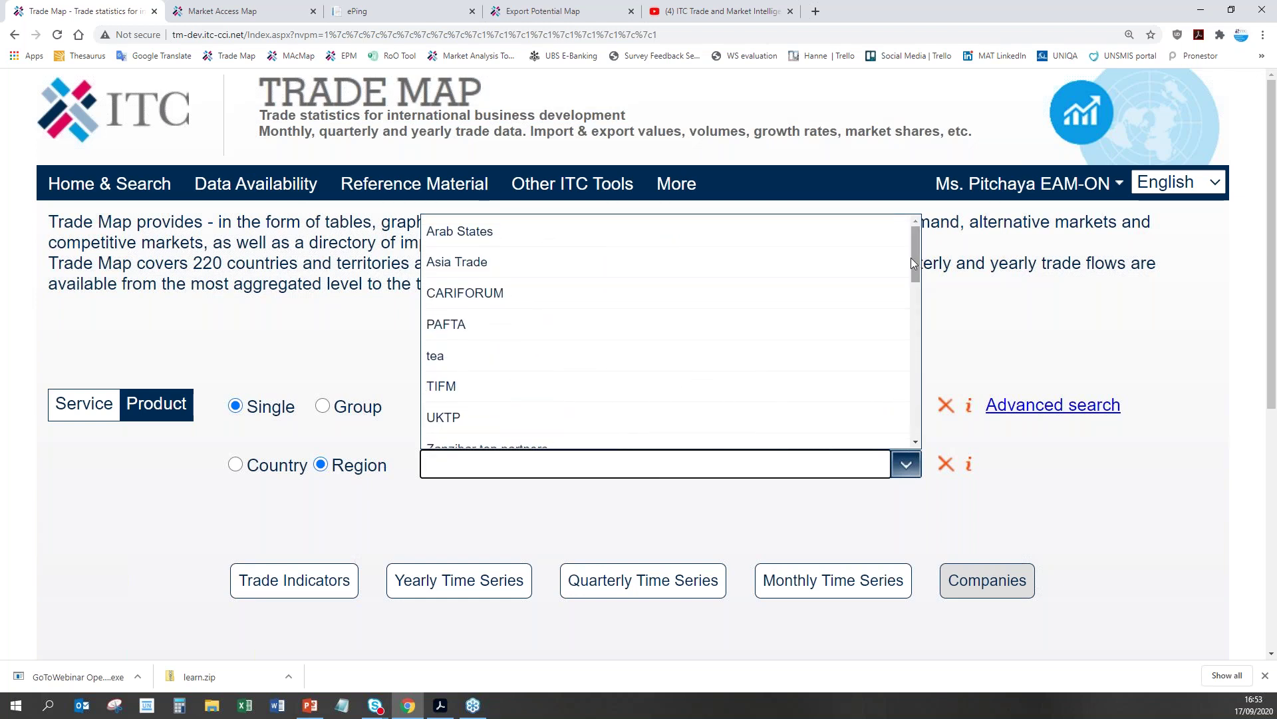
pyautogui.click(782, 298)
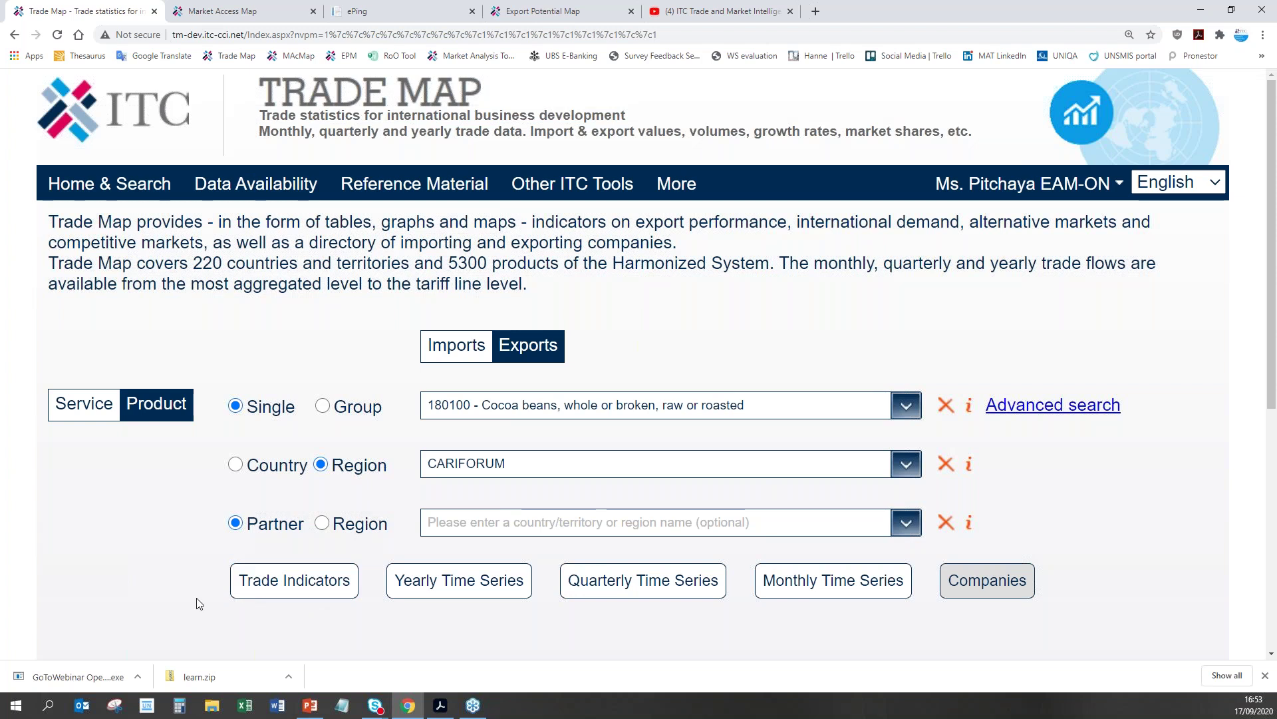
# Step: Show 2019 CARIFORUM cocoa bean exporters and highlight Dominican Republic's 230,077 thousand USD
pyautogui.click(264, 592)
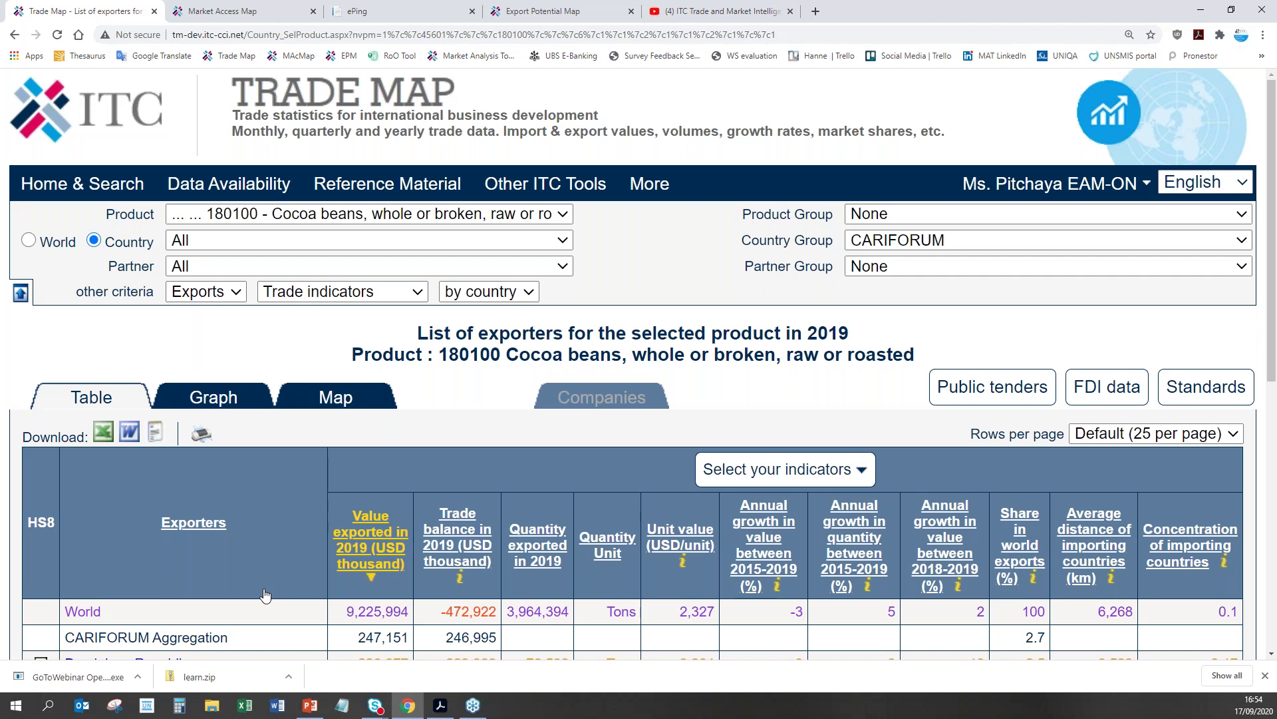
pyautogui.scroll(-4, 264, 594)
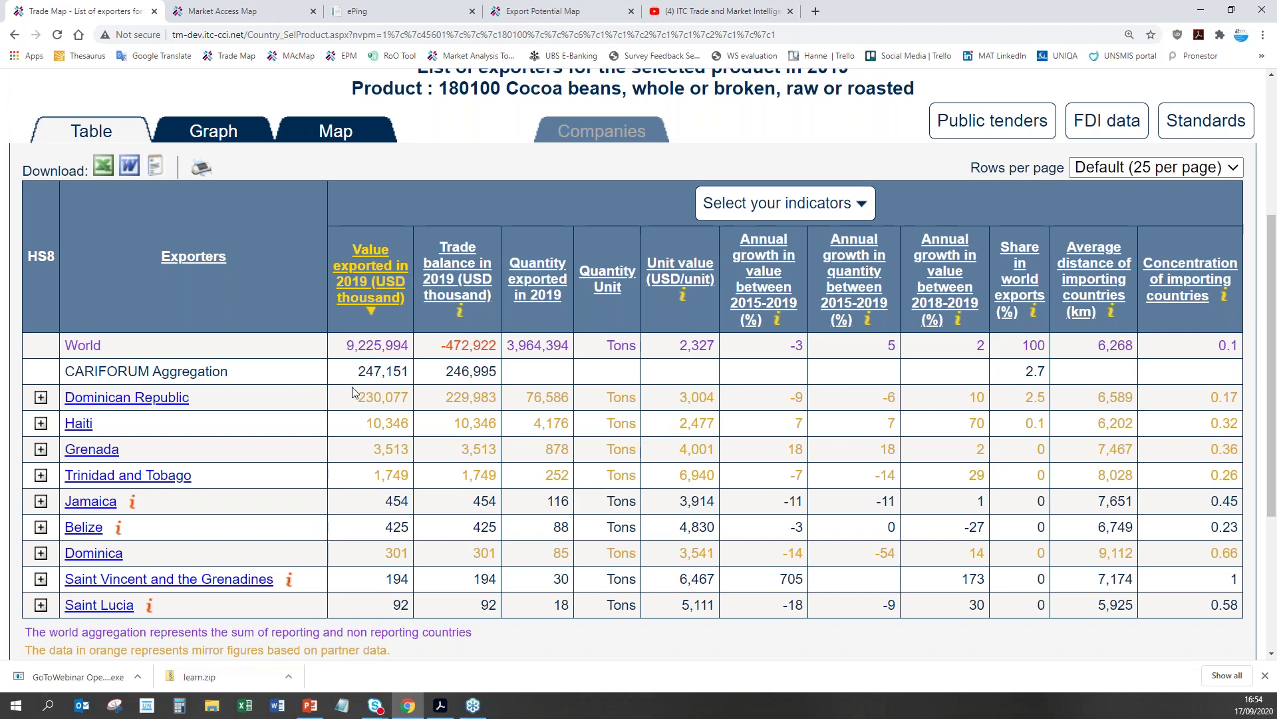
pyautogui.moveTo(353, 401); pyautogui.dragTo(412, 399)
# Step: Clear the 230,077 highlight and return to the Home & Search page
pyautogui.click(393, 420)
pyautogui.scroll(4, 326, 596)
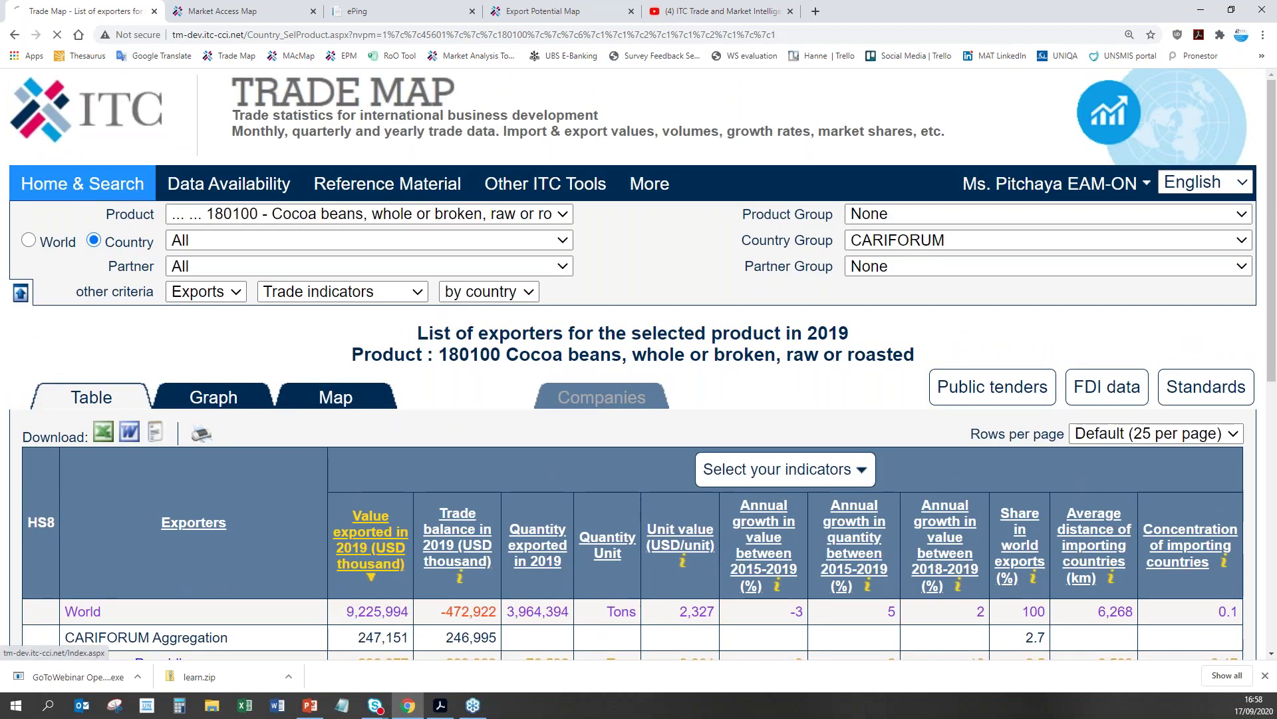
pyautogui.click(81, 195)
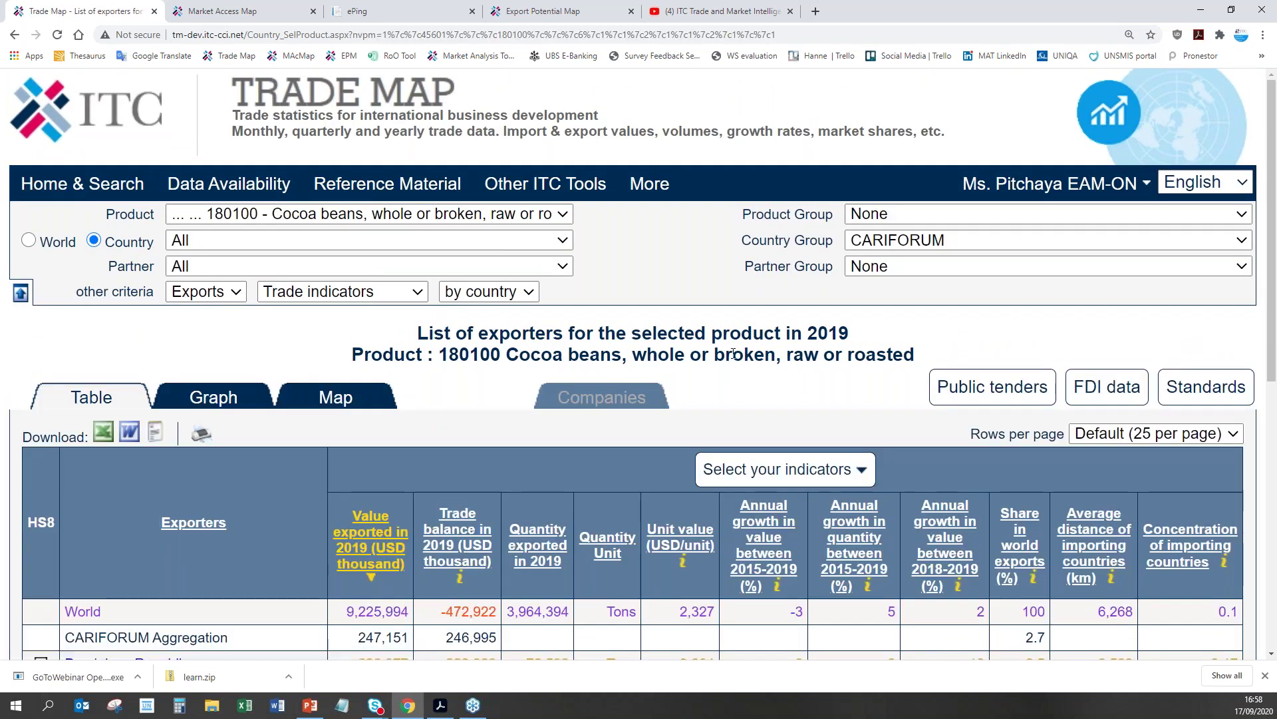
# Step: Remove the cocoa beans product and CARIFORUM region, and switch the trade flow to imports
pyautogui.click(57, 185)
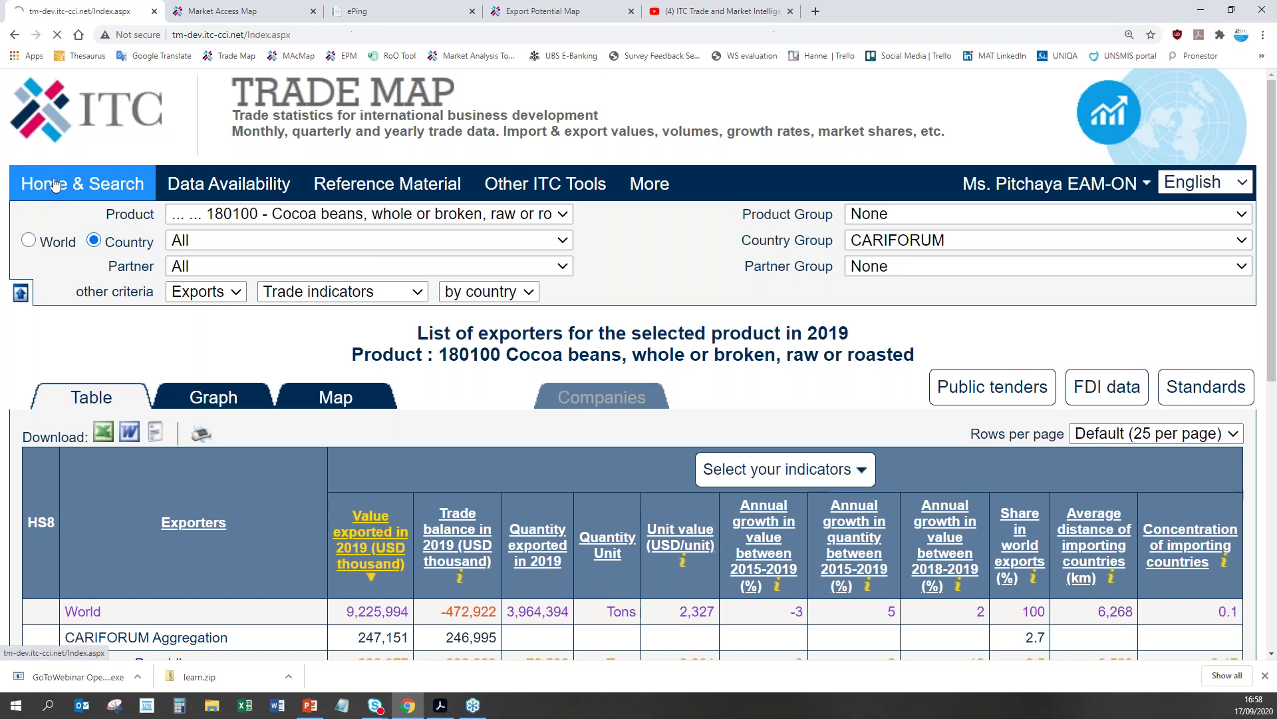
pyautogui.click(953, 405)
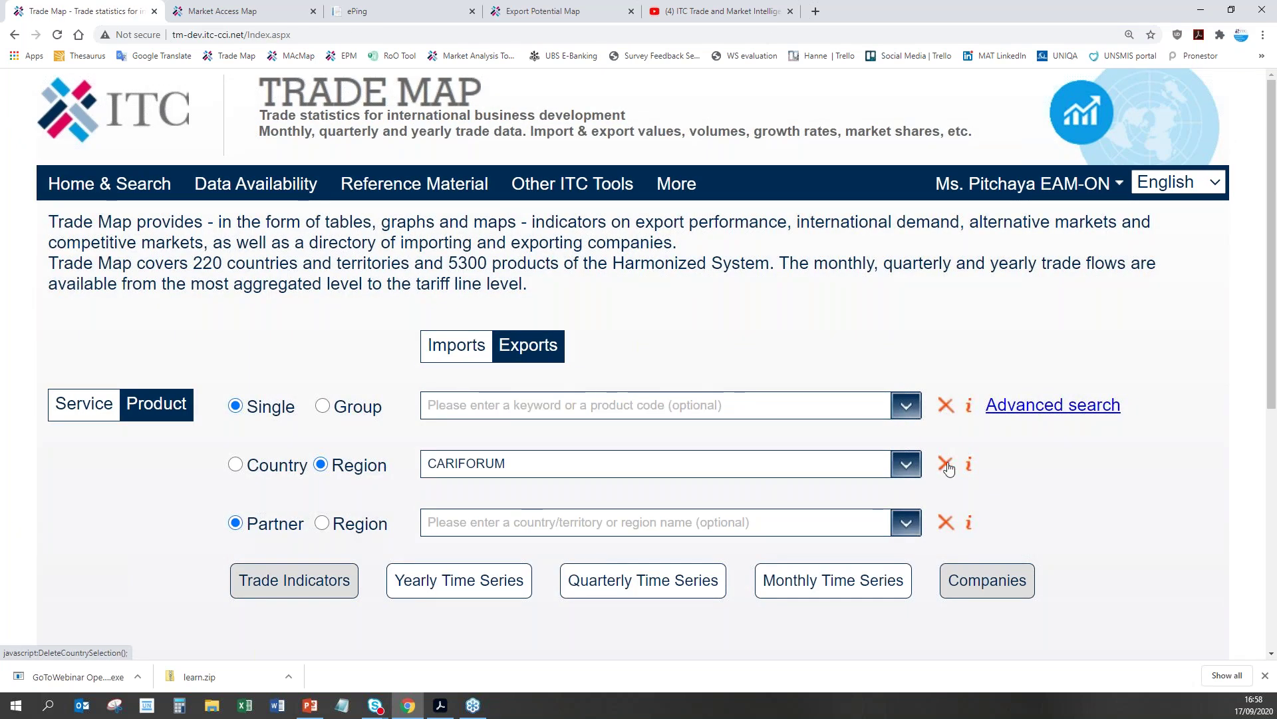
pyautogui.click(945, 465)
pyautogui.click(459, 346)
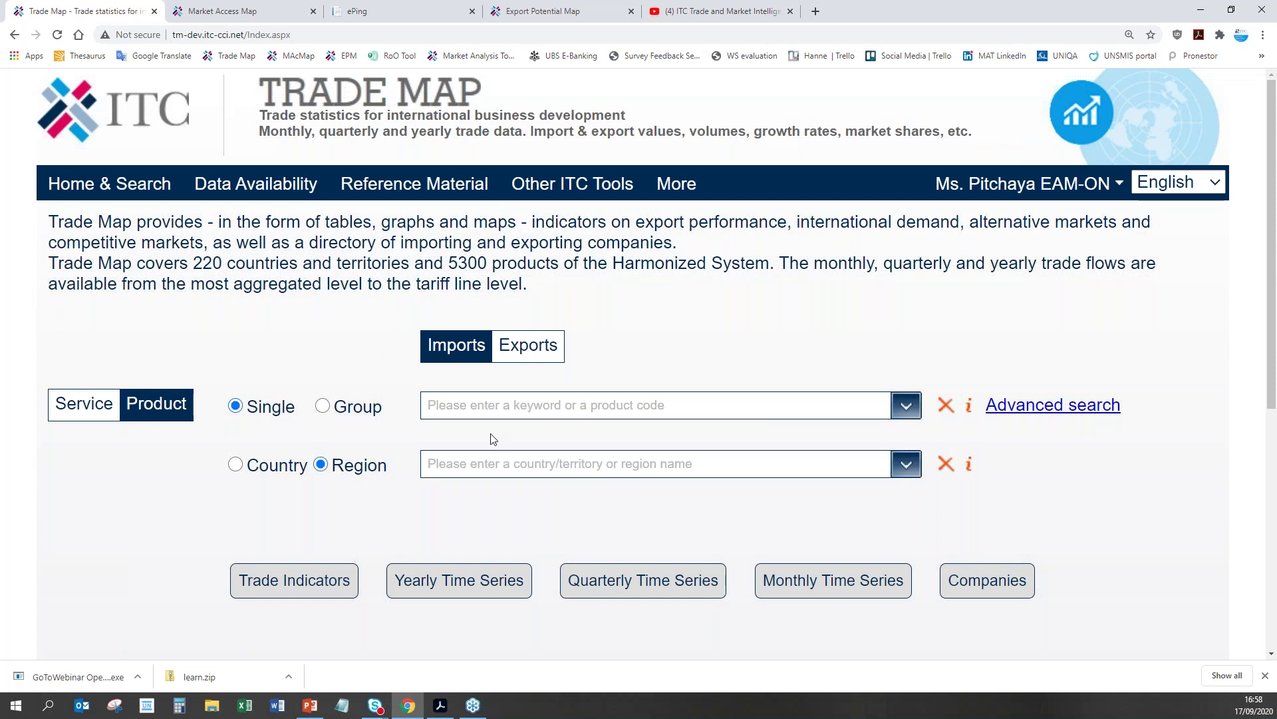
pyautogui.click(518, 406)
# Step: Choose product 180100 cocoa beans for the import search, broken down by individual country
pyautogui.write('1')
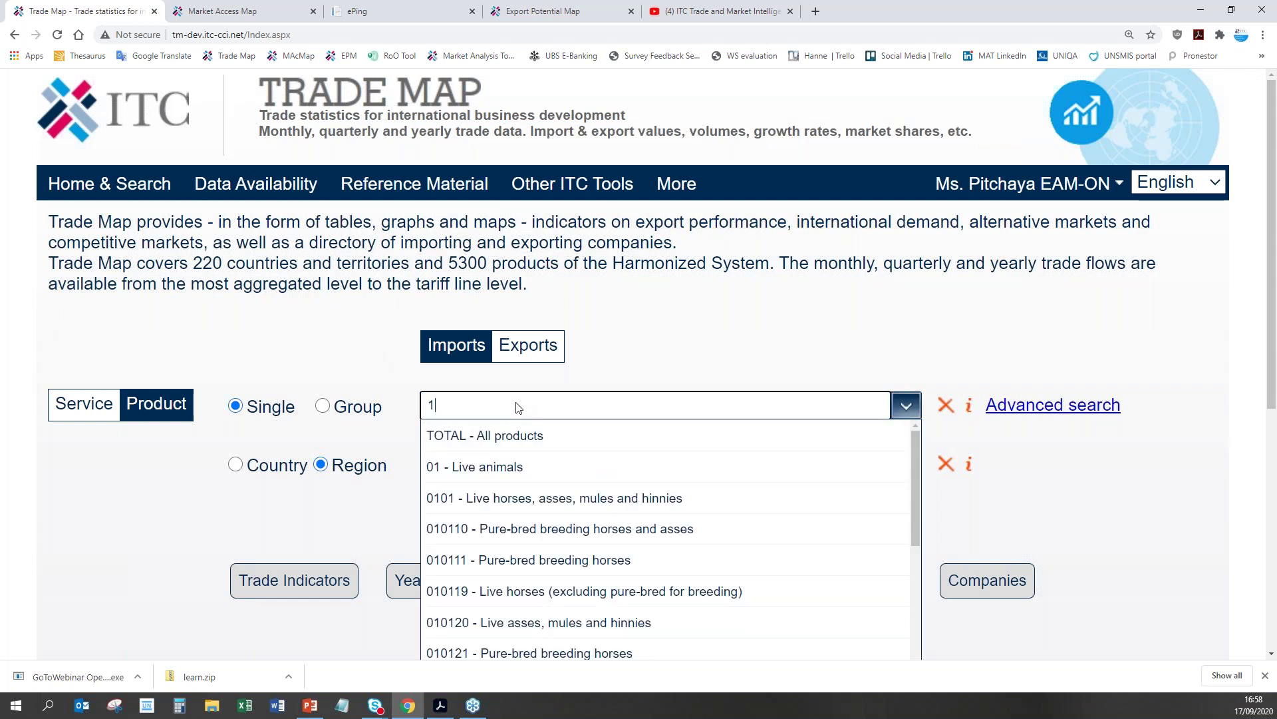
pyautogui.write('80100')
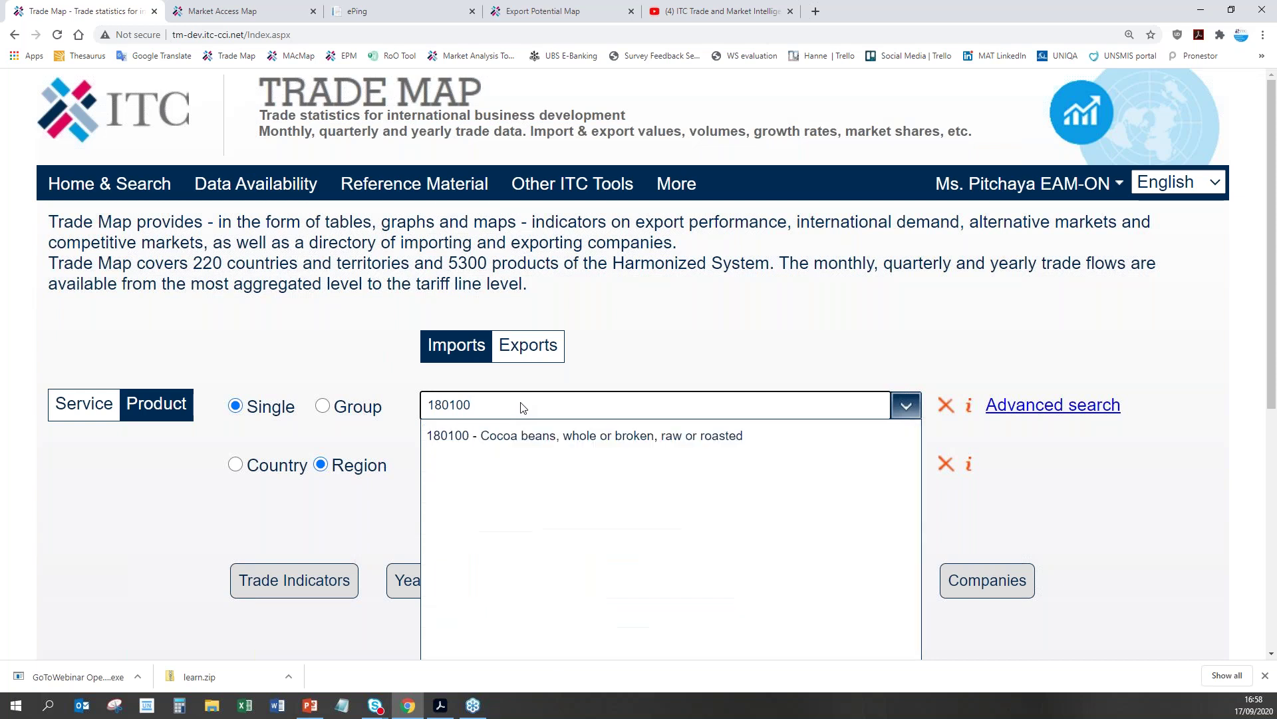
pyautogui.click(533, 444)
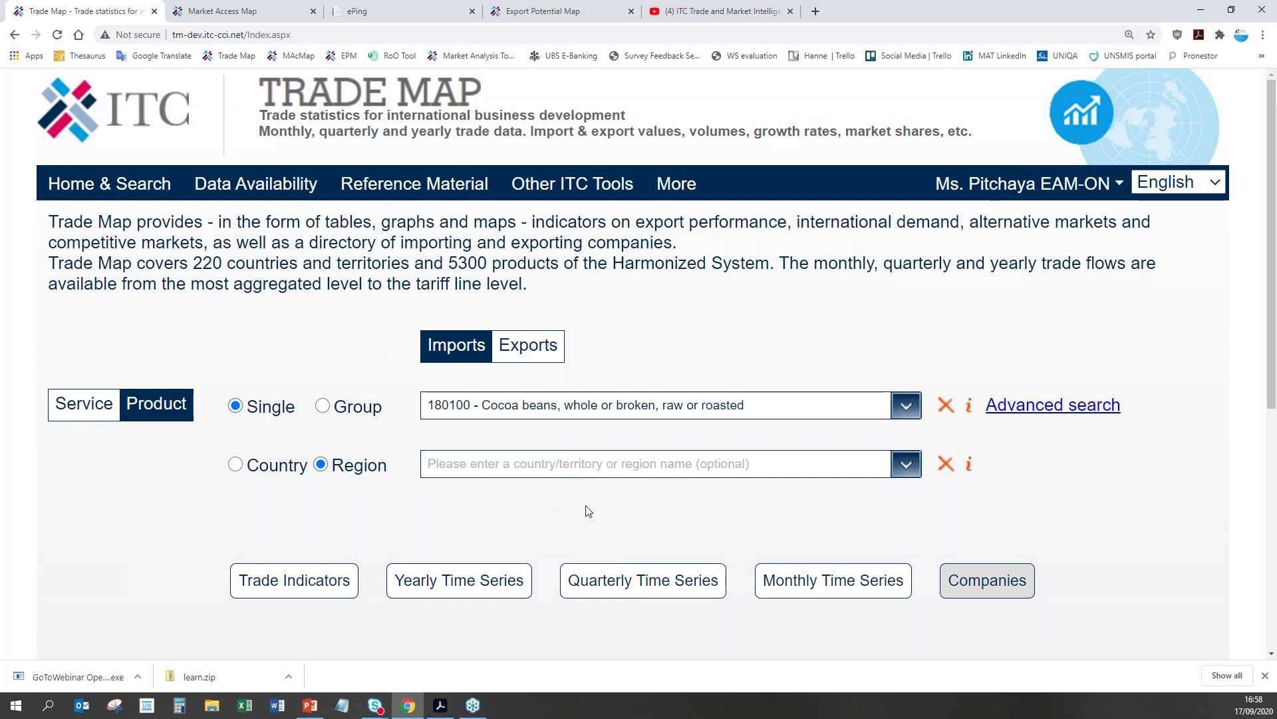
pyautogui.click(261, 470)
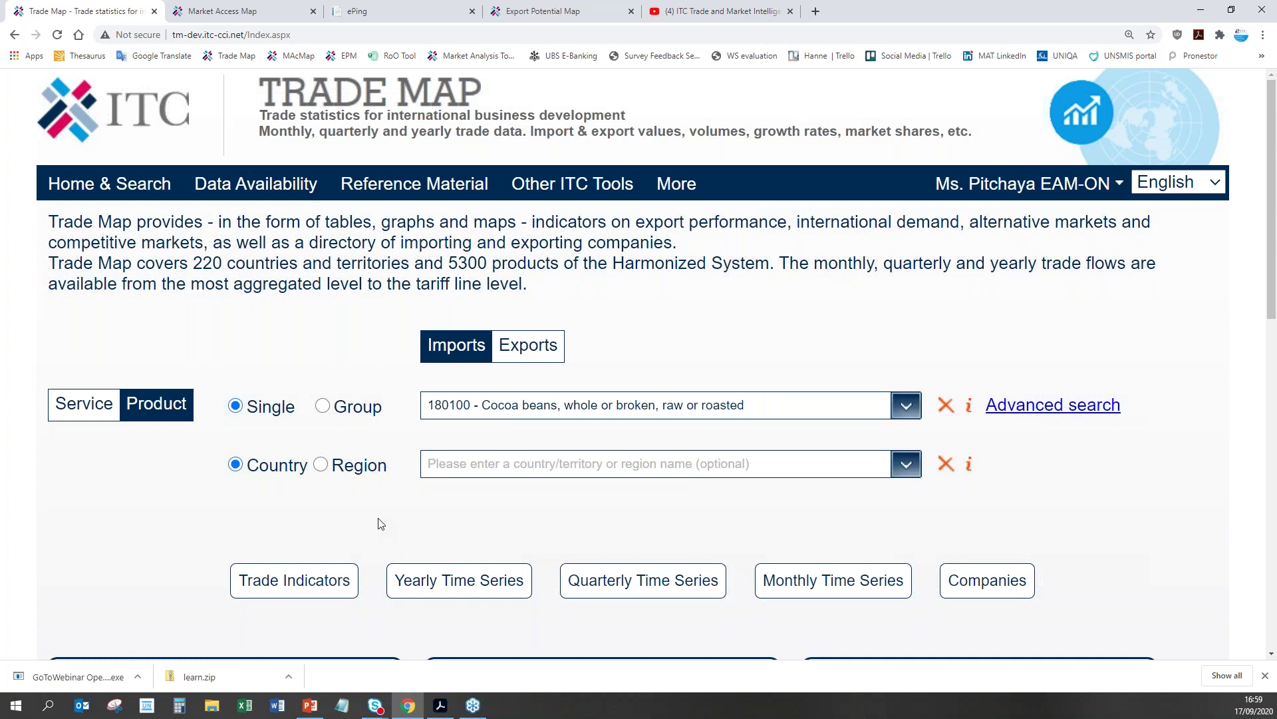
pyautogui.click(315, 590)
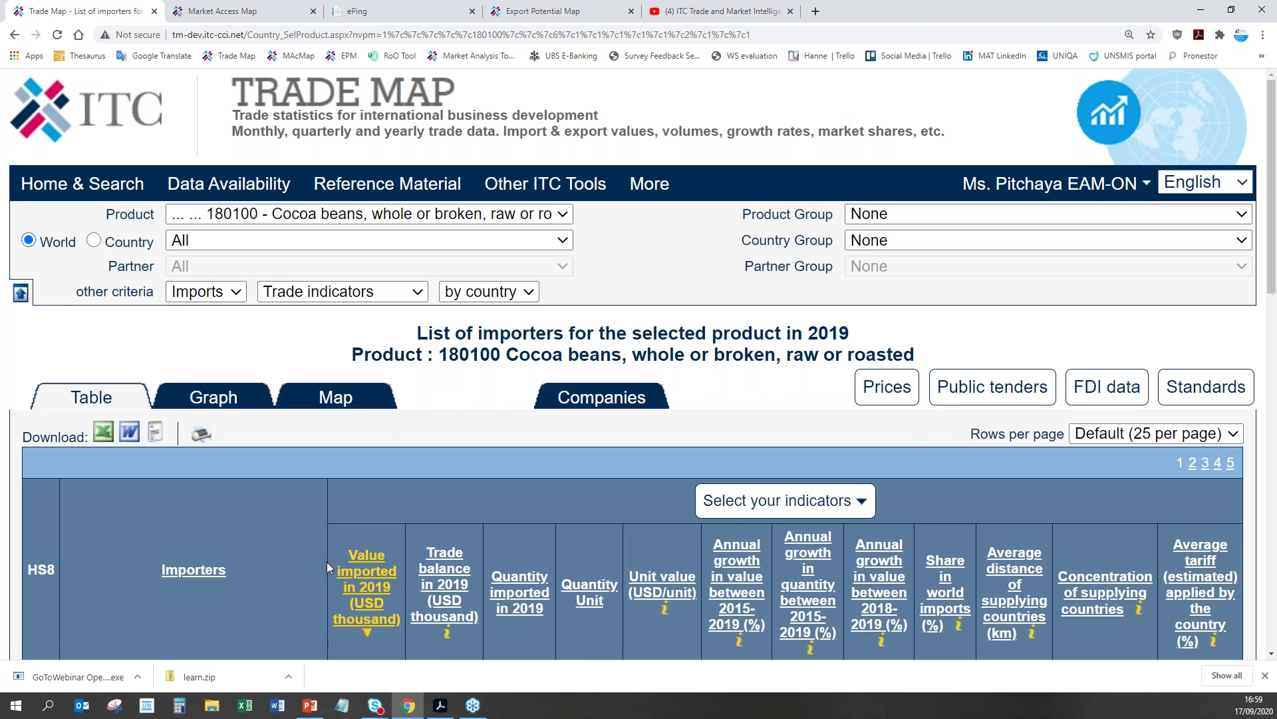
pyautogui.scroll(-4, 326, 565)
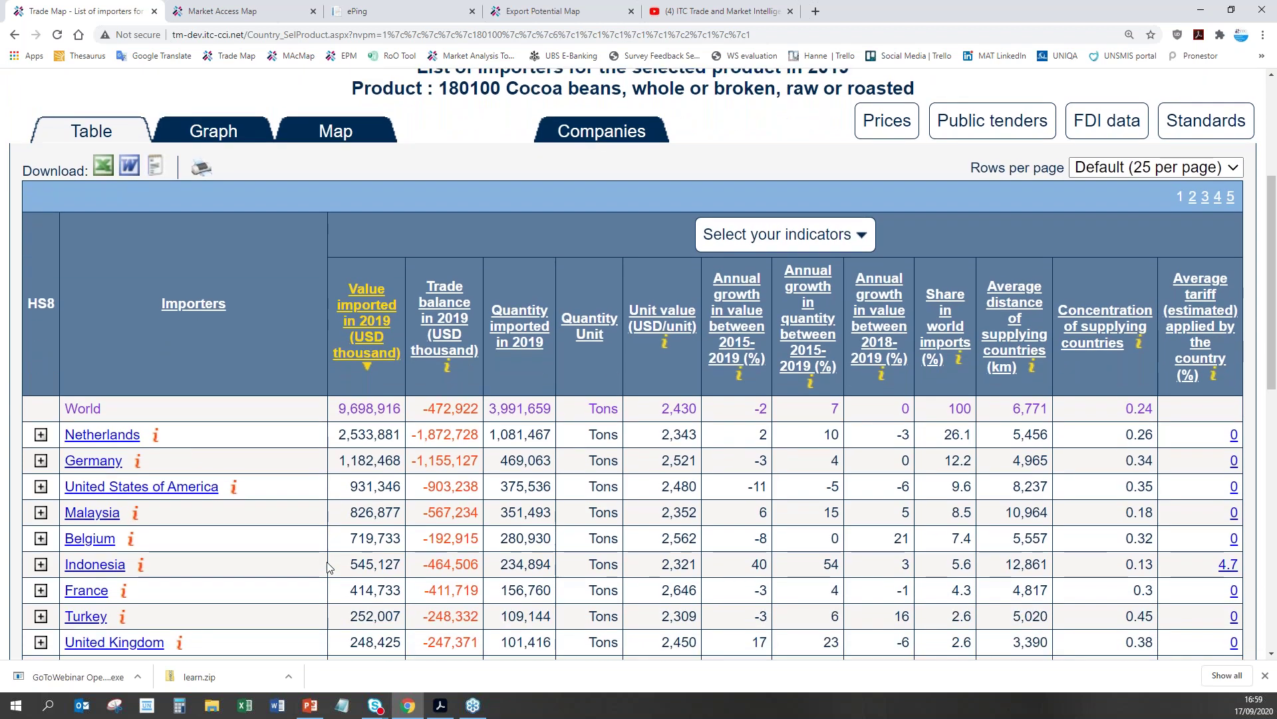
pyautogui.scroll(-3, 327, 567)
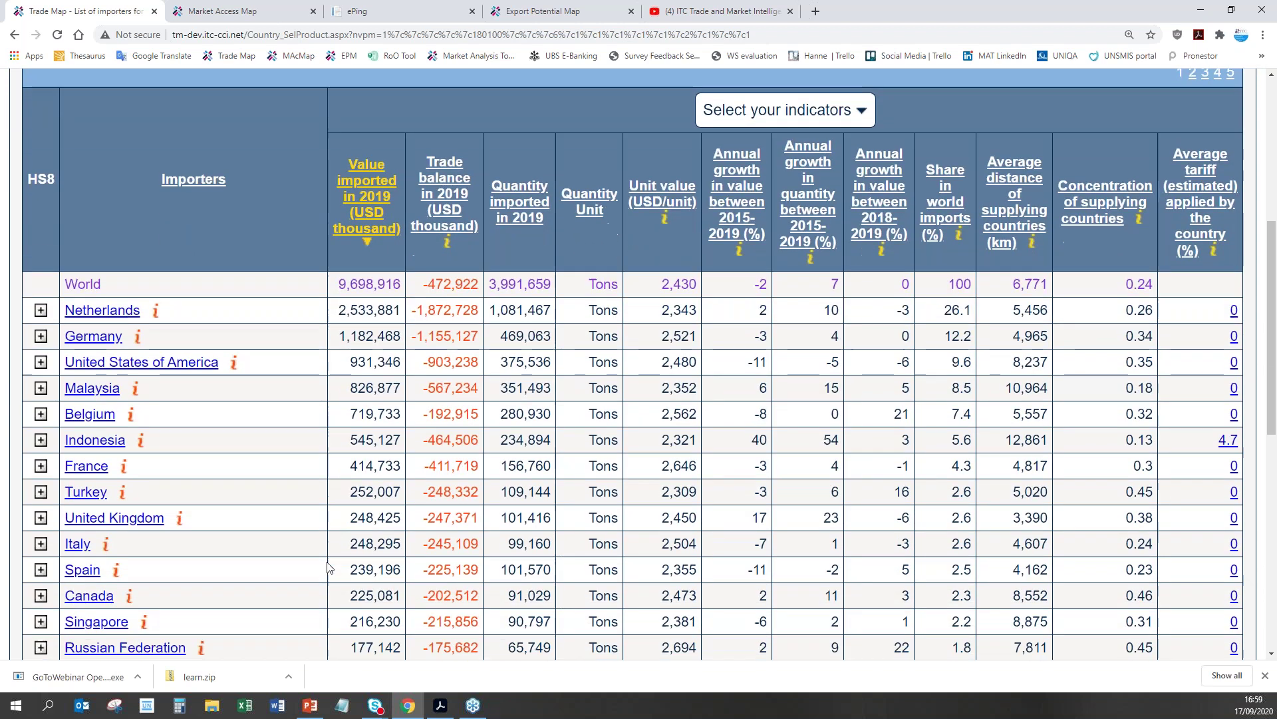
pyautogui.scroll(-3, 328, 566)
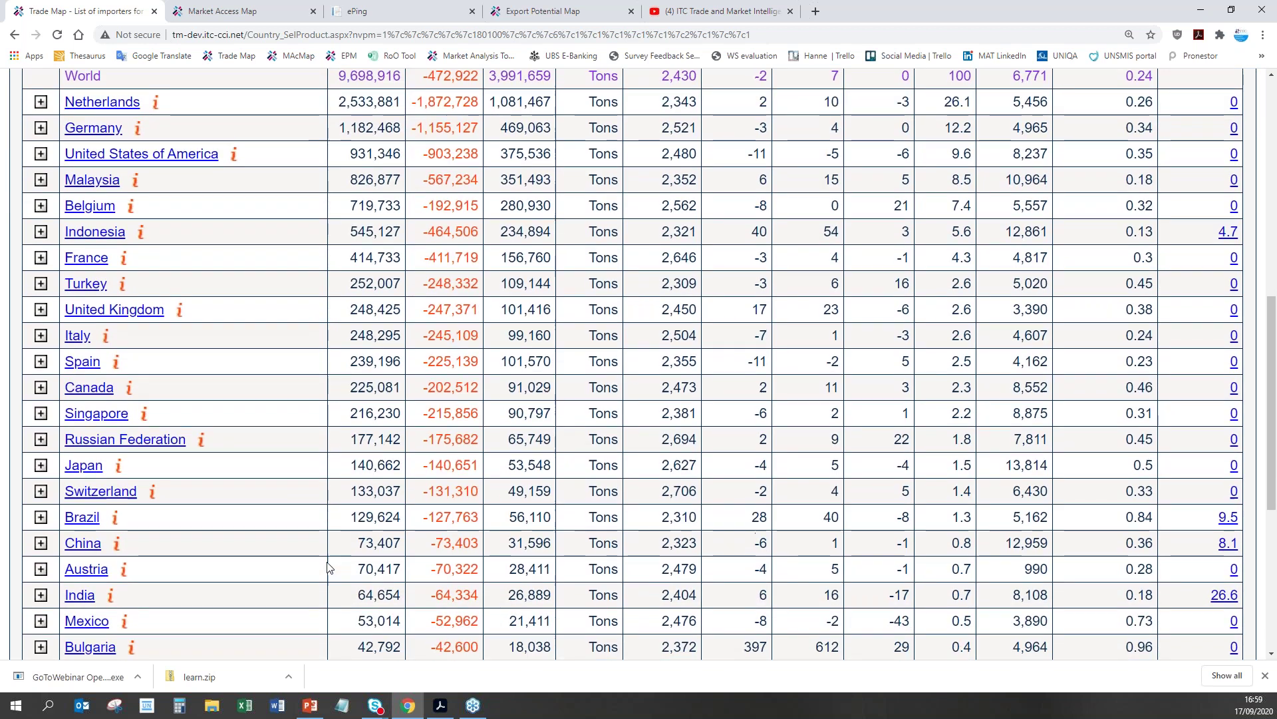
pyautogui.scroll(7, 327, 567)
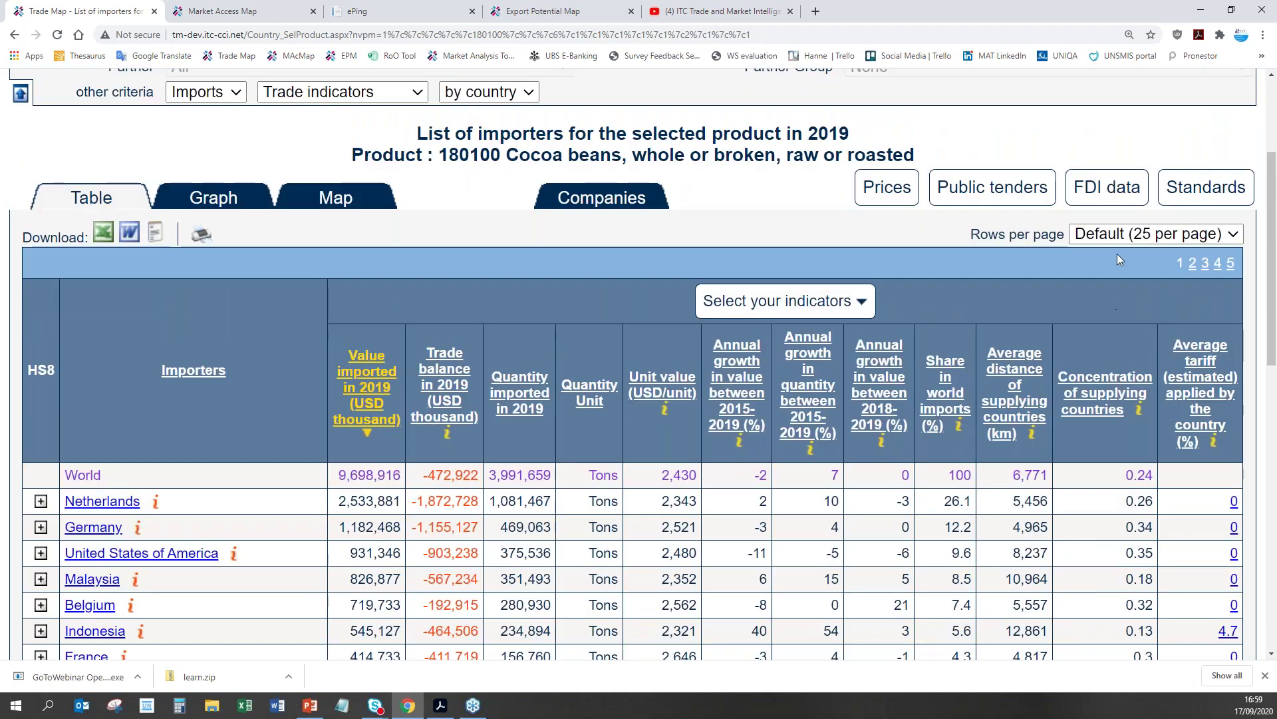
# Step: Show 300 importers per page in the 2019 cocoa bean importers table
pyautogui.click(1120, 237)
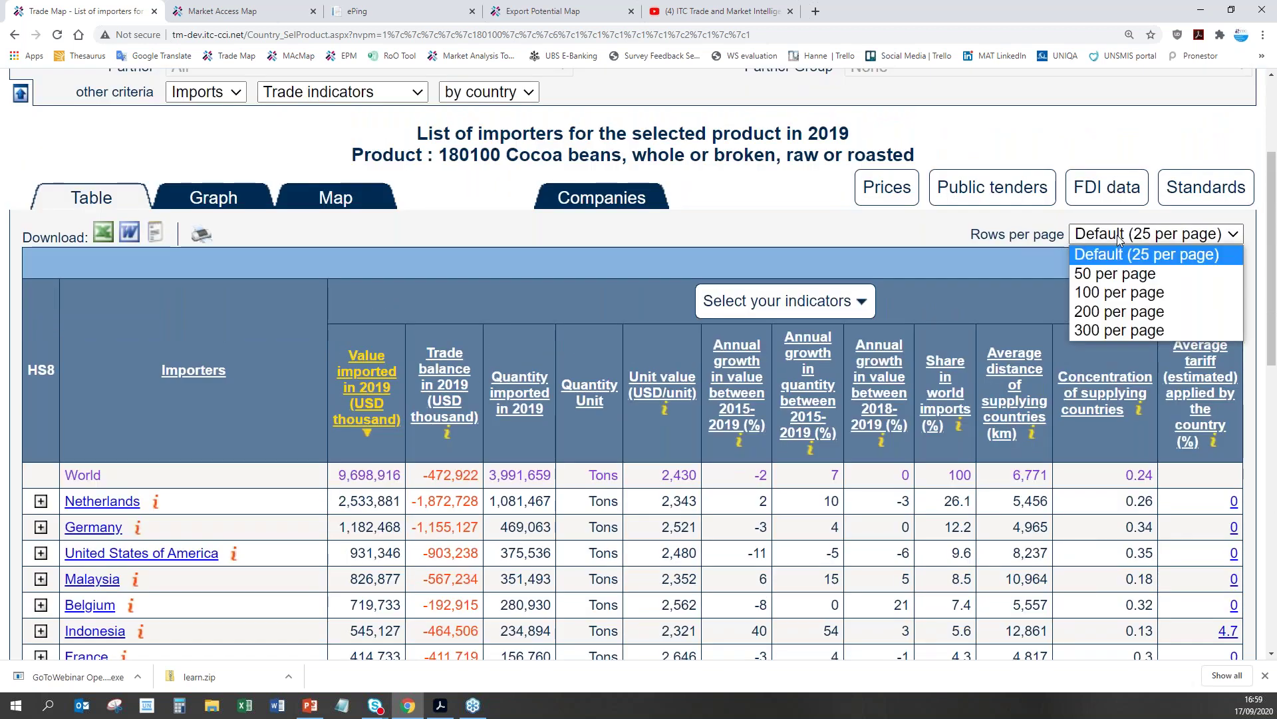
pyautogui.click(1125, 330)
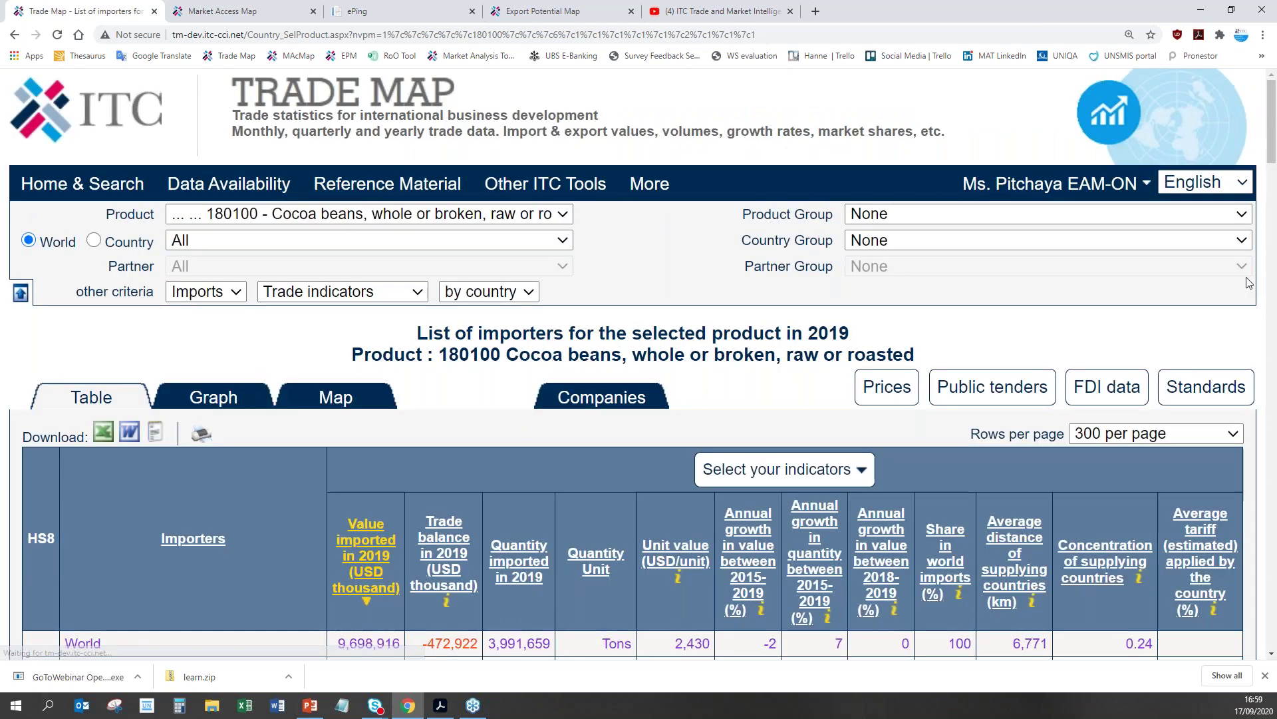
pyautogui.moveTo(1272, 151); pyautogui.dragTo(1274, 190)
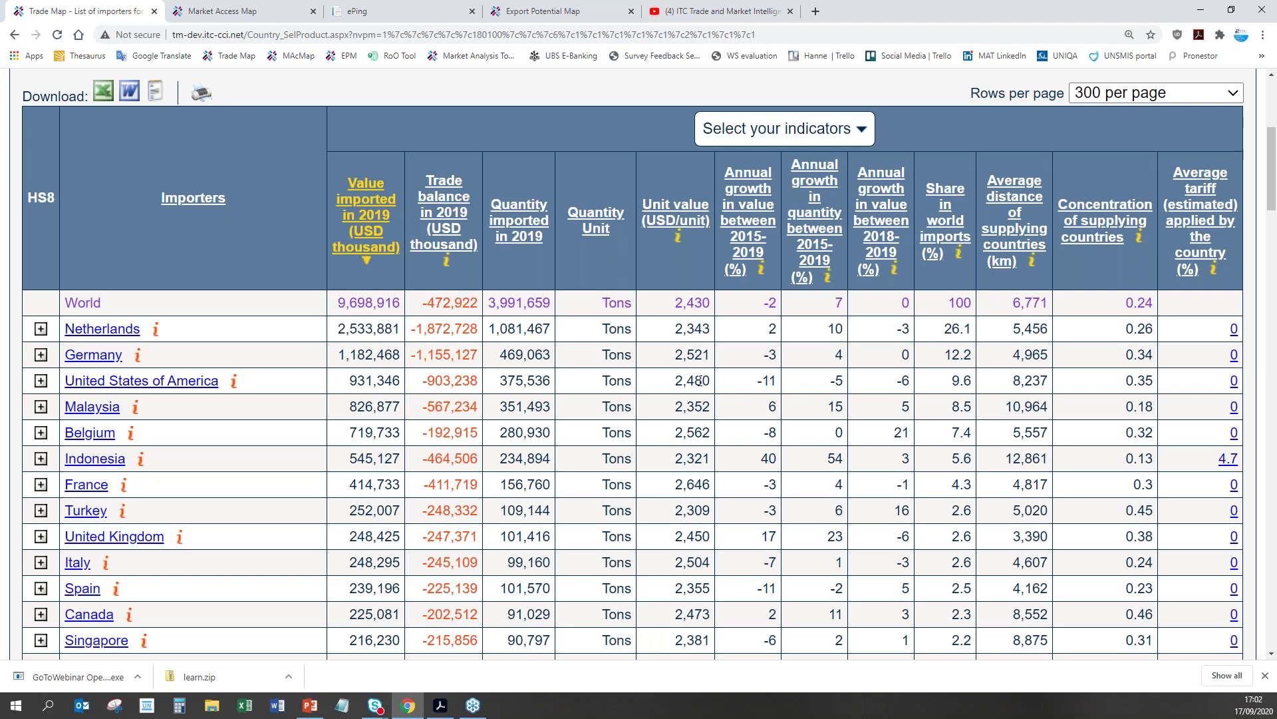
pyautogui.scroll(-2, 698, 381)
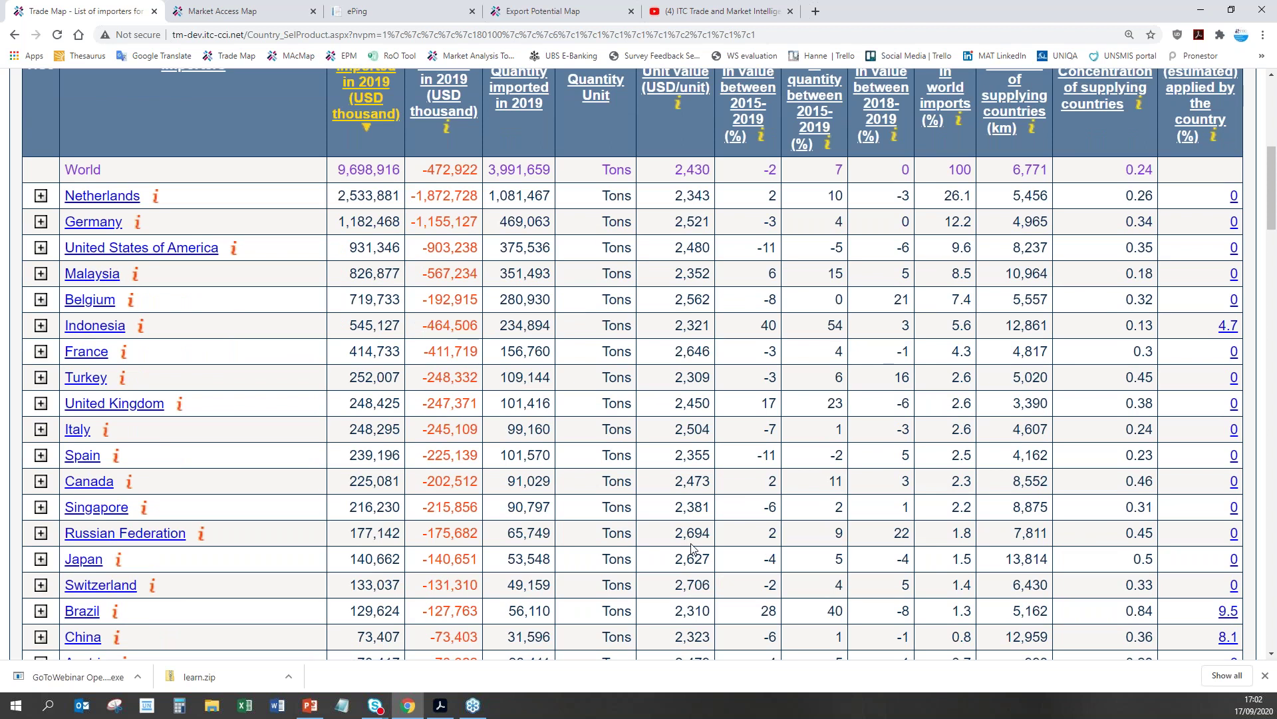
pyautogui.scroll(2, 691, 549)
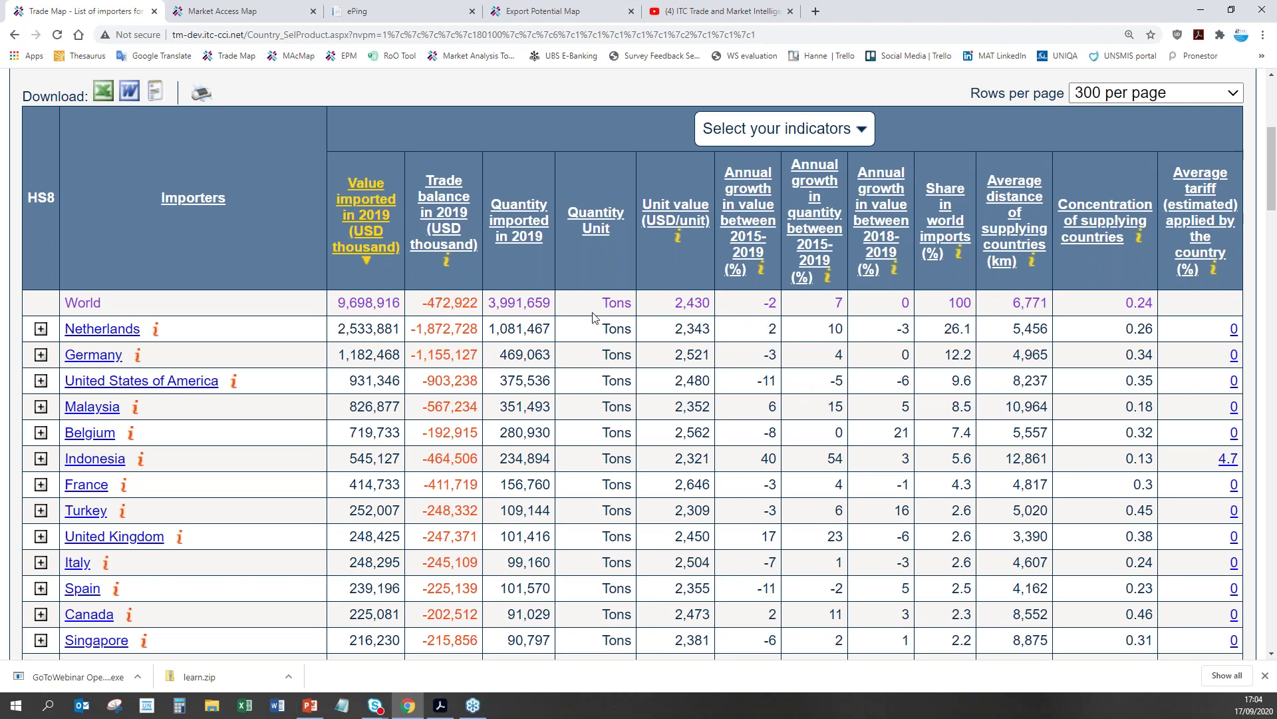
pyautogui.moveTo(65, 304); pyautogui.dragTo(1178, 312)
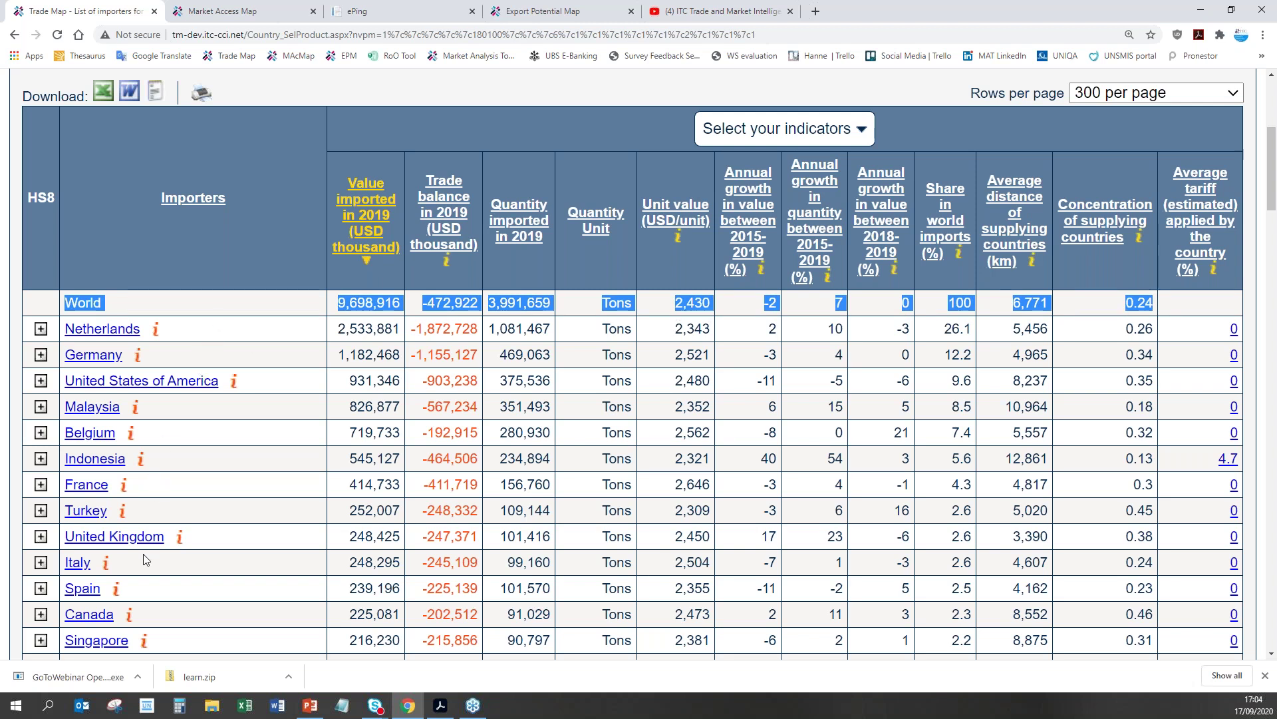
pyautogui.click(370, 418)
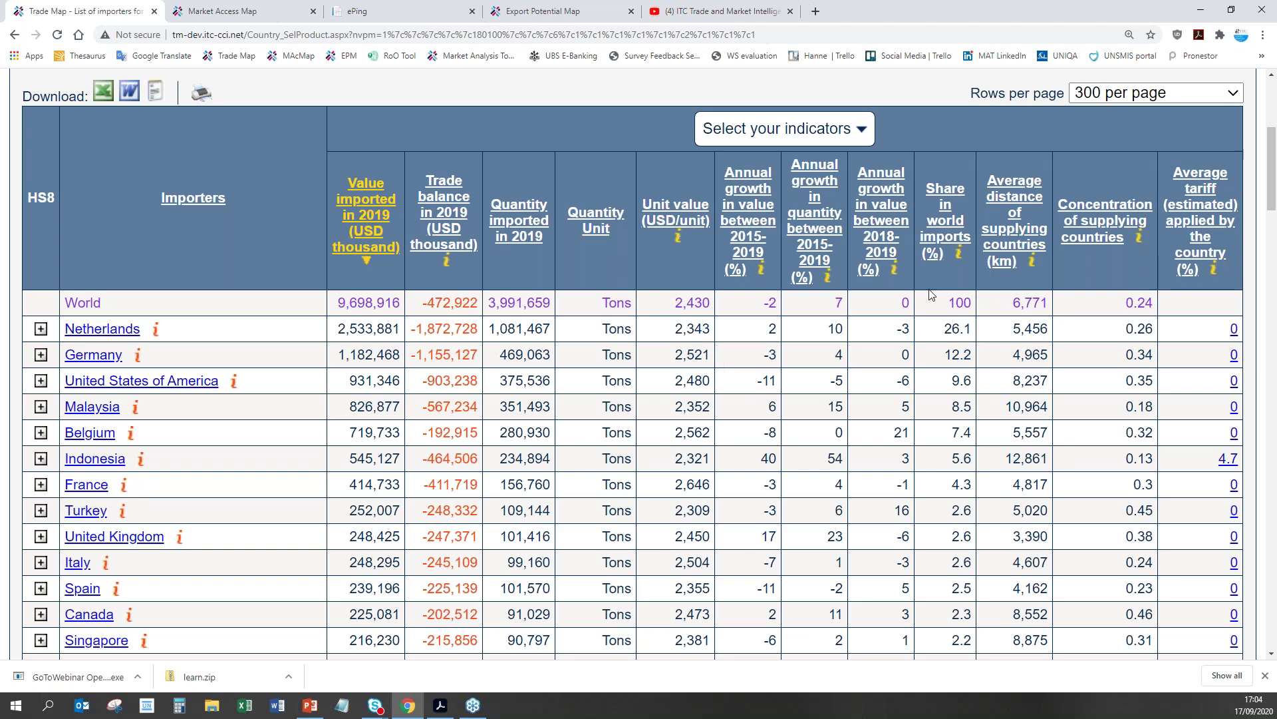
pyautogui.moveTo(972, 330); pyautogui.dragTo(944, 333)
pyautogui.moveTo(777, 332); pyautogui.dragTo(767, 335)
pyautogui.click(774, 332)
pyautogui.moveTo(1049, 329); pyautogui.dragTo(1016, 331)
pyautogui.click(1031, 484)
pyautogui.doubleClick(695, 487)
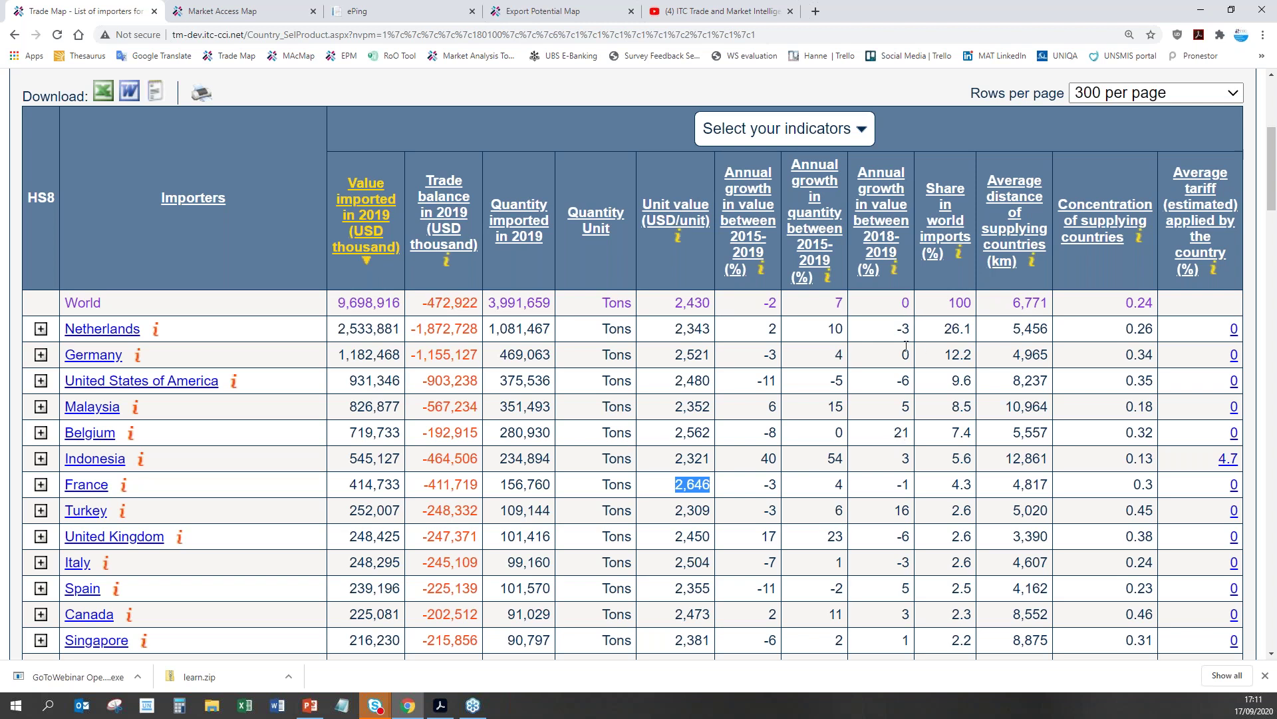
pyautogui.click(906, 448)
pyautogui.doubleClick(902, 433)
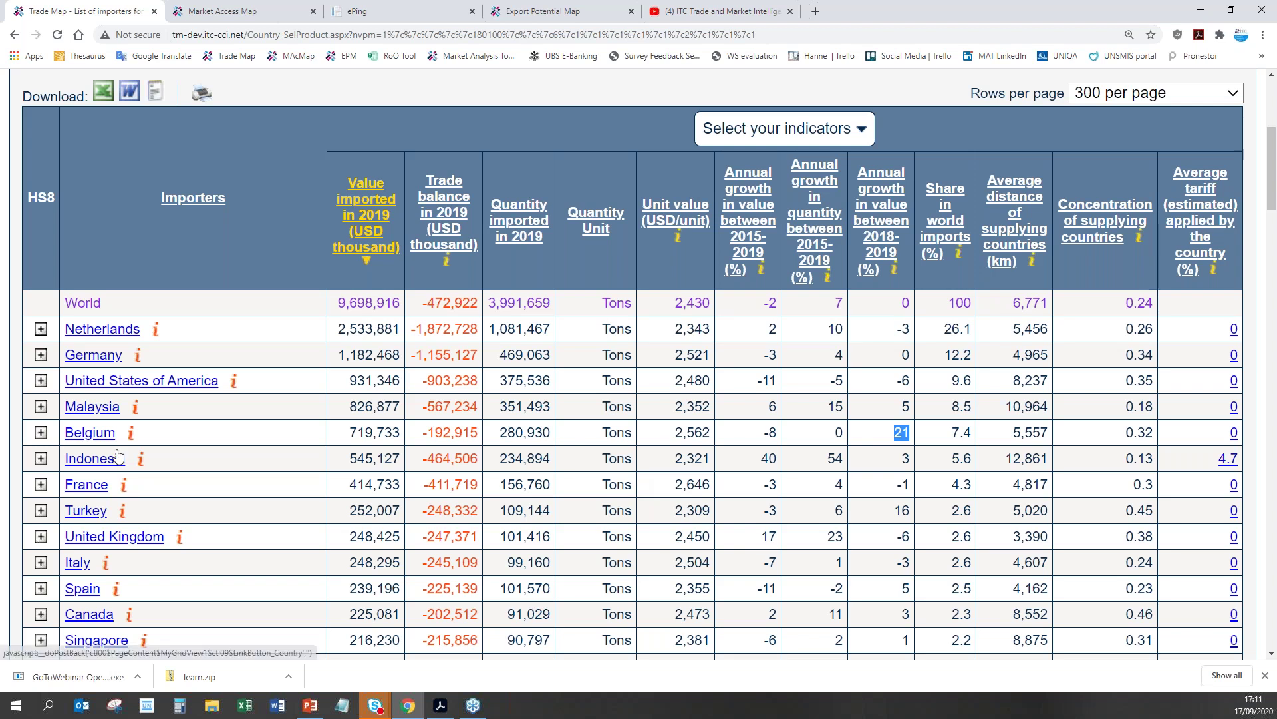
pyautogui.click(99, 439)
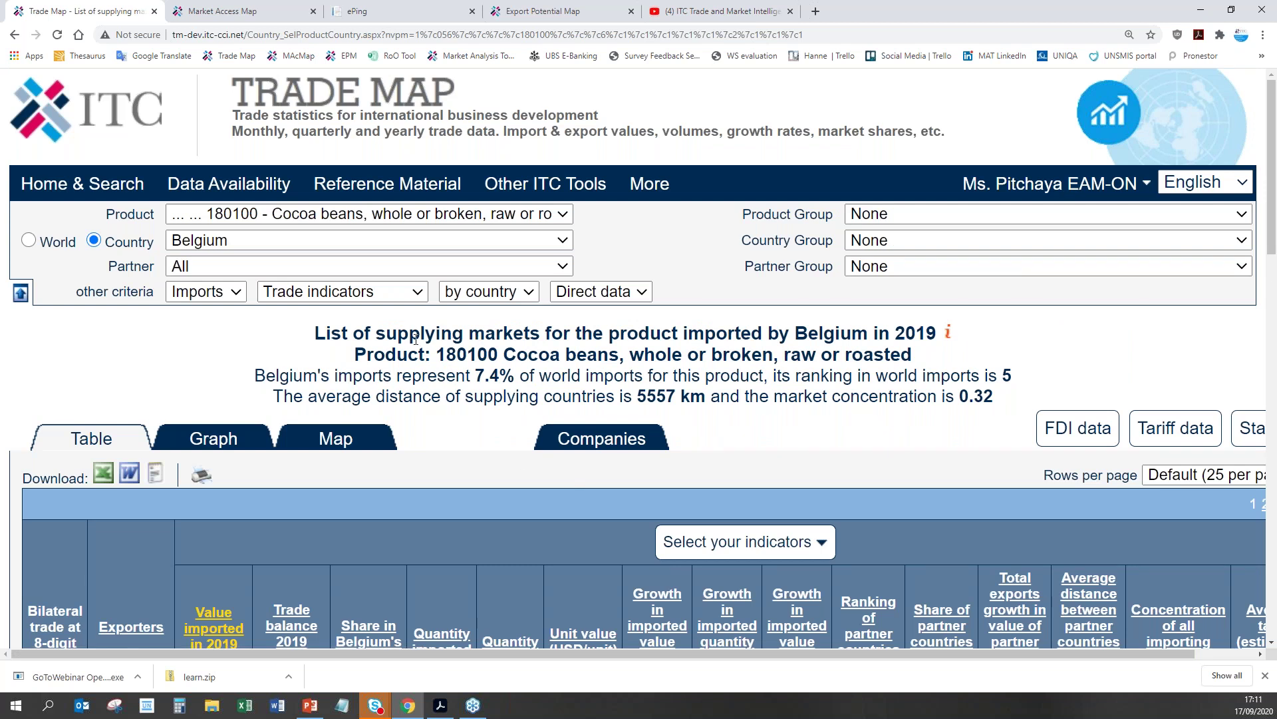
# Step: Review Belgium's cocoa bean supplying markets list, then set it to 300 rows per page
pyautogui.moveTo(366, 335); pyautogui.dragTo(997, 339)
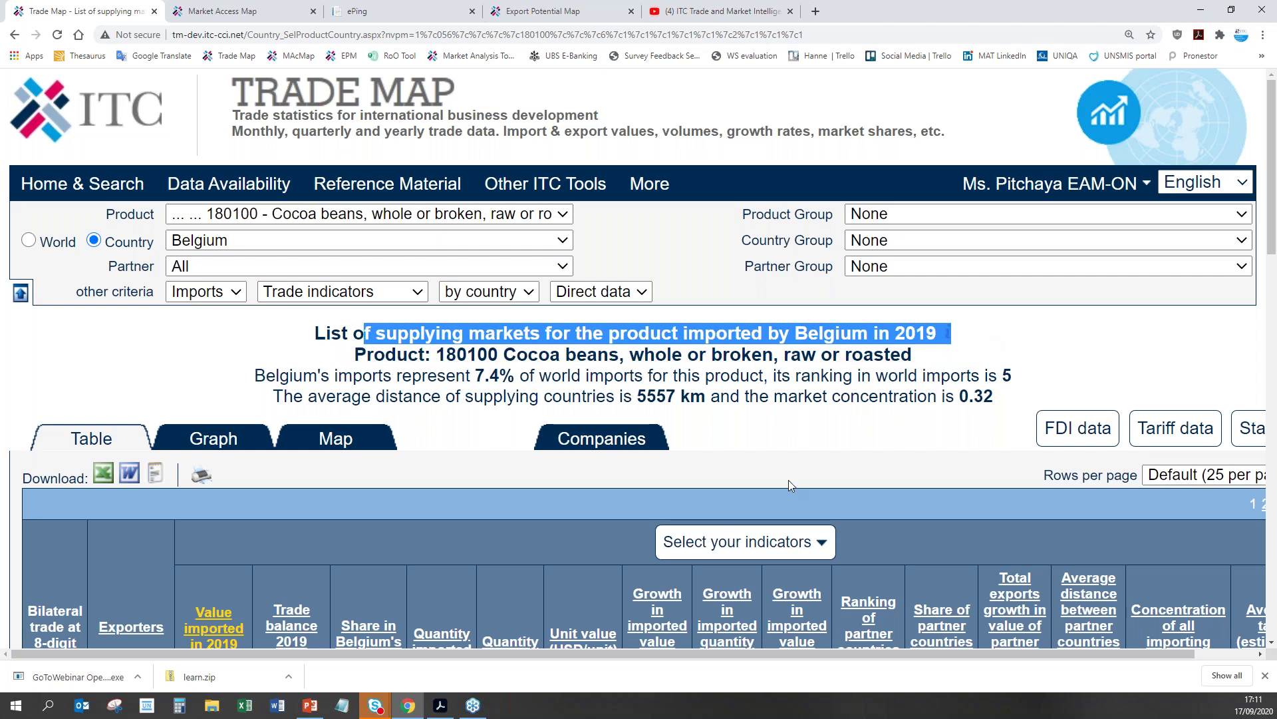
pyautogui.scroll(-3, 788, 481)
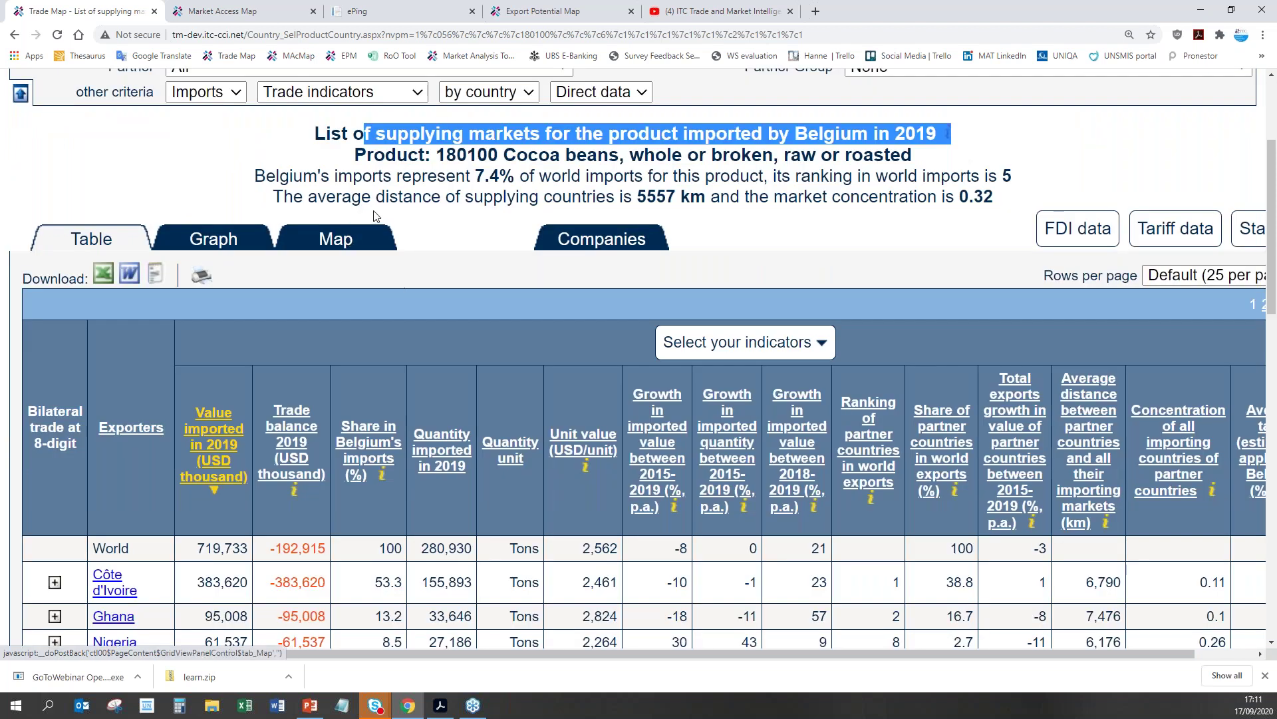
pyautogui.scroll(-2, 432, 342)
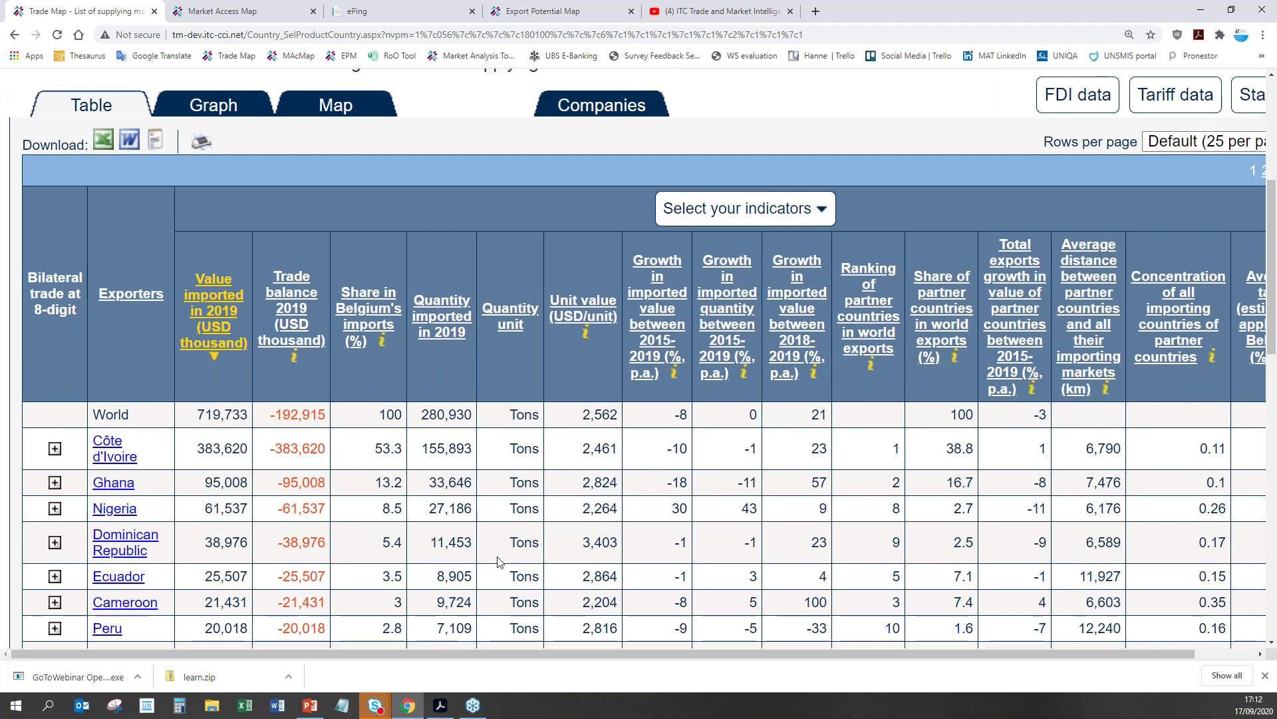
pyautogui.scroll(-3, 499, 561)
pyautogui.scroll(-2, 499, 561)
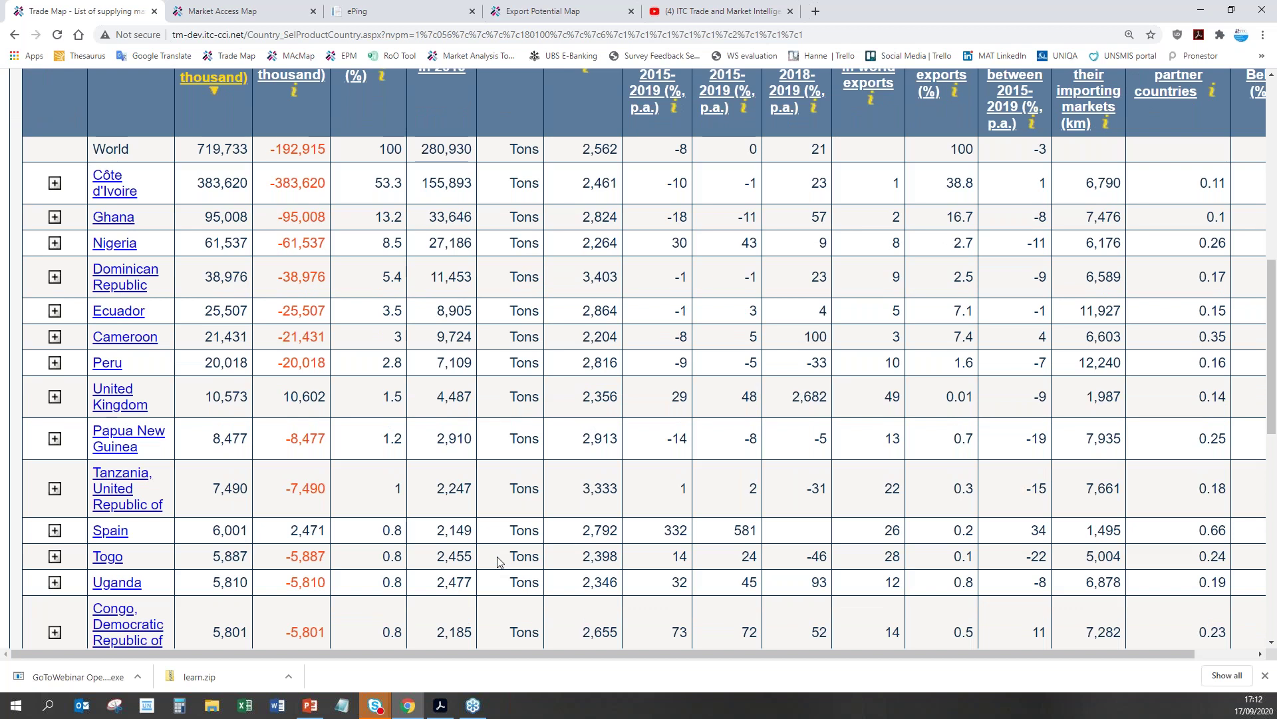
pyautogui.scroll(-3, 497, 556)
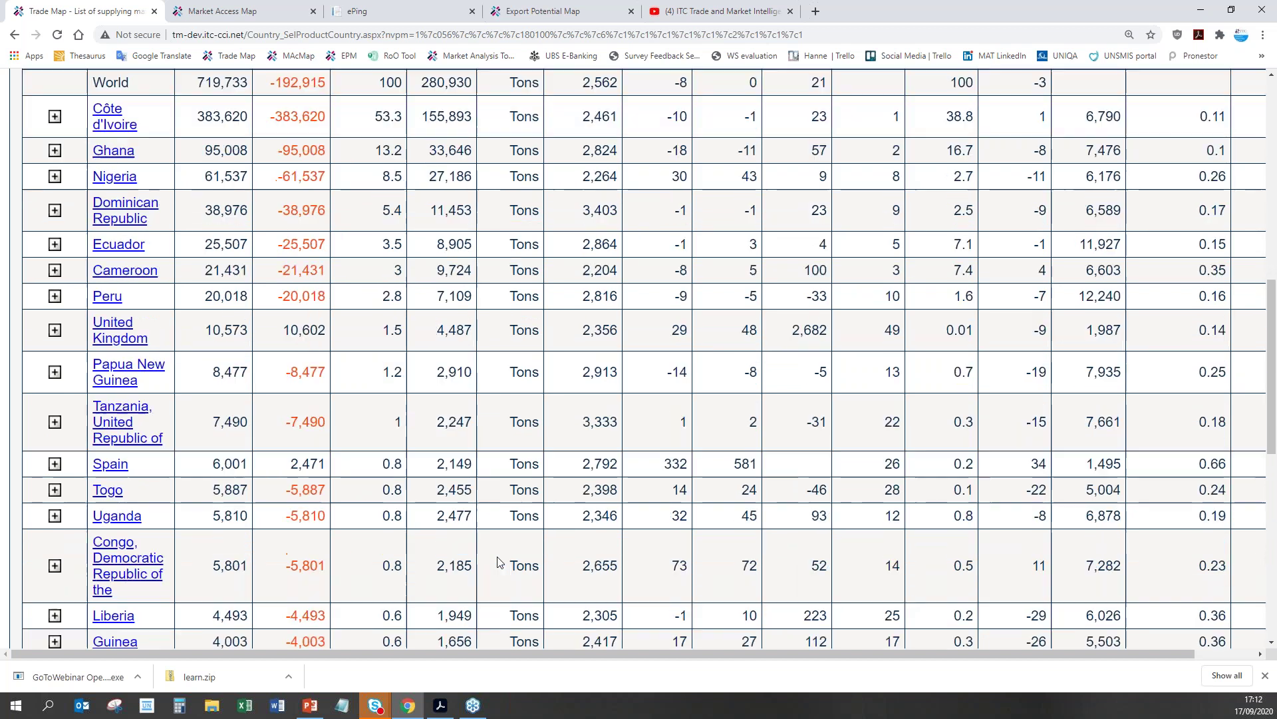
pyautogui.scroll(-5, 500, 561)
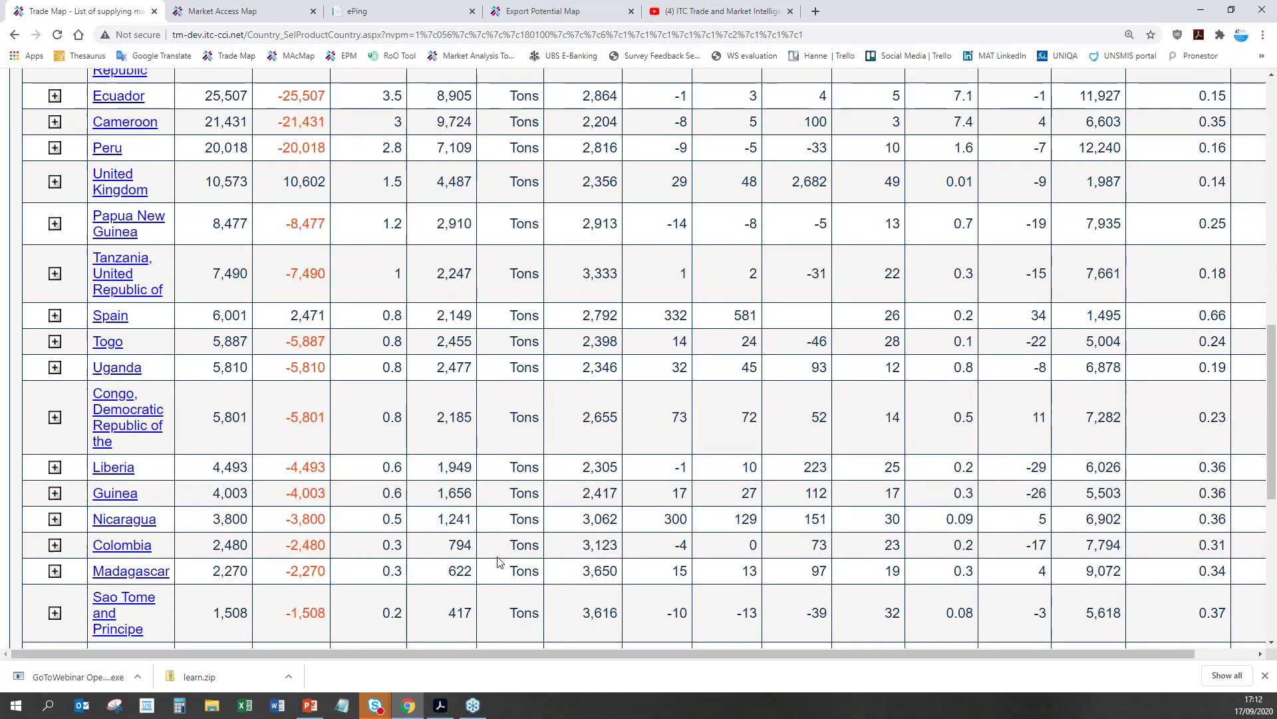
pyautogui.scroll(10, 499, 562)
pyautogui.scroll(1, 500, 562)
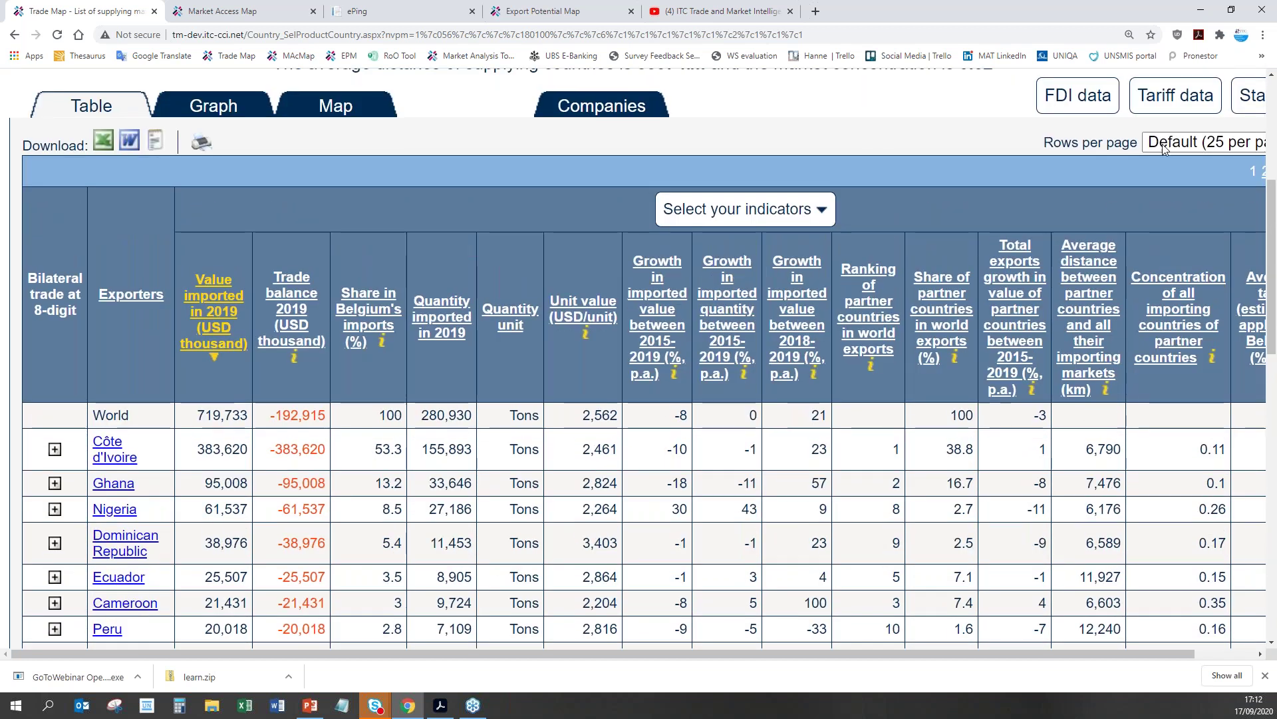
pyautogui.click(1204, 142)
pyautogui.click(1154, 240)
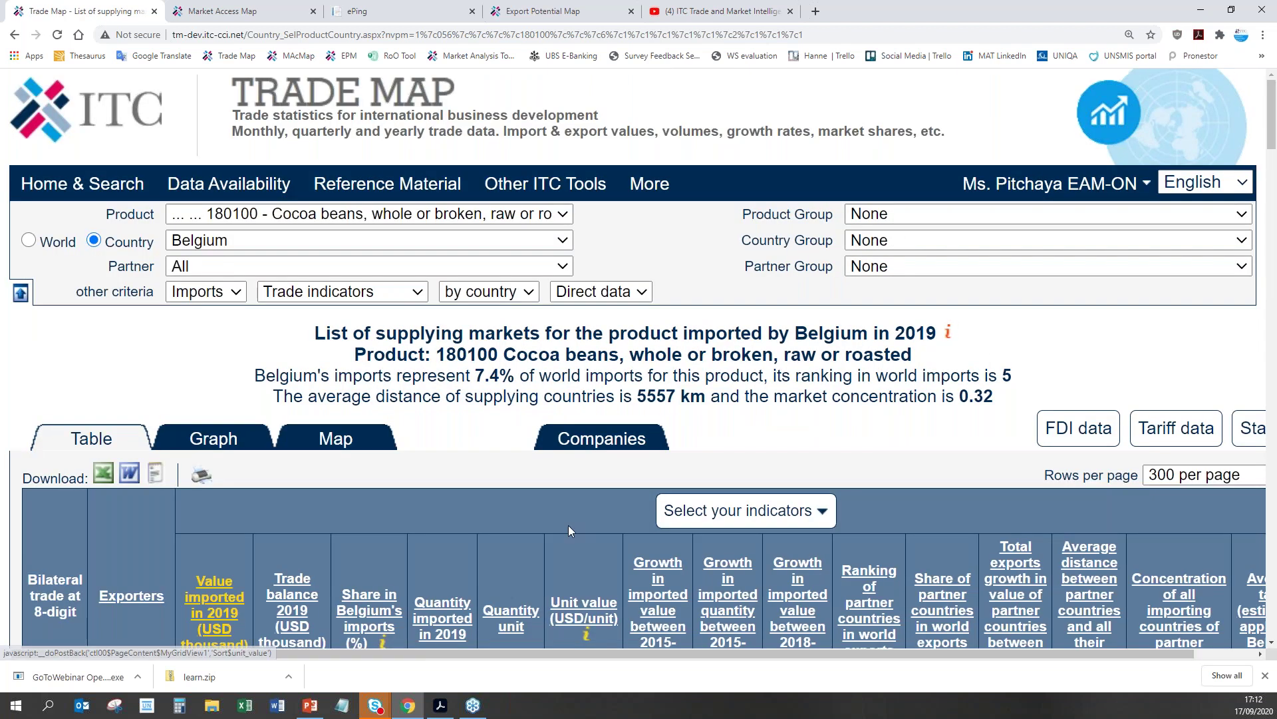
# Step: Find 'trinidad' on the page to locate Trinidad and Tobago in Belgium's supplier table
pyautogui.hotkey('ctrl', 'f')
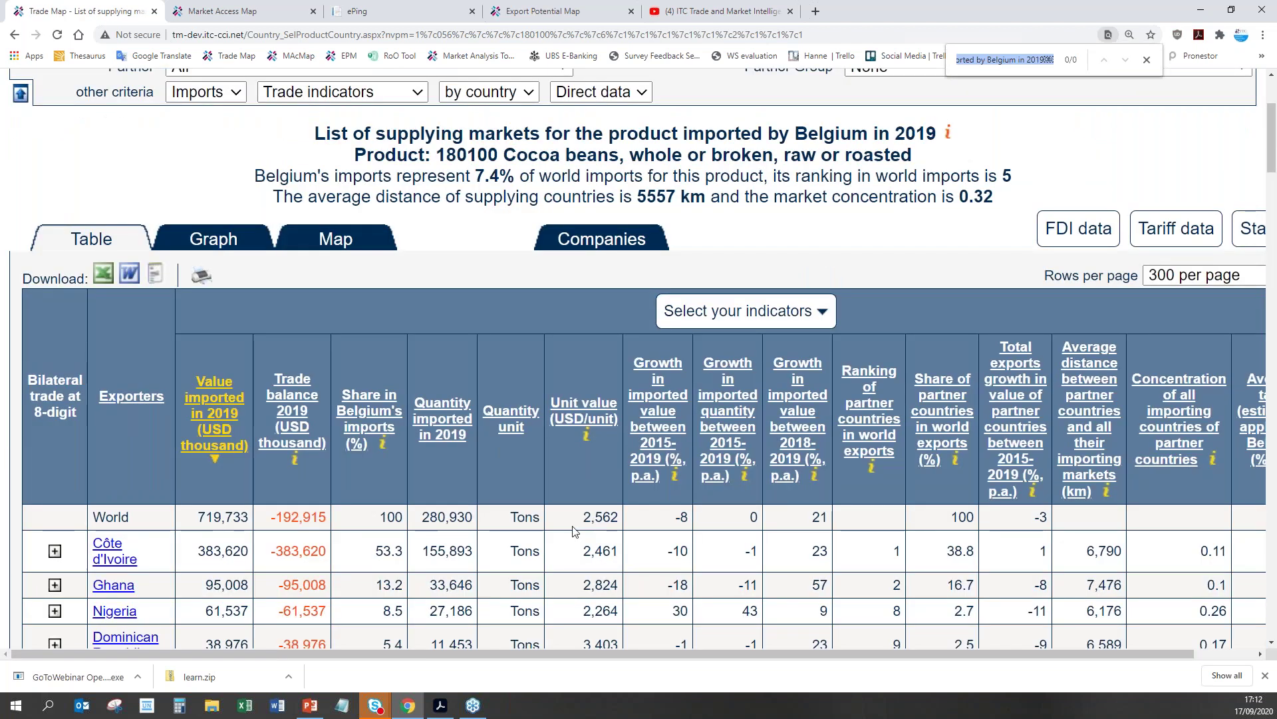
pyautogui.write('trin')
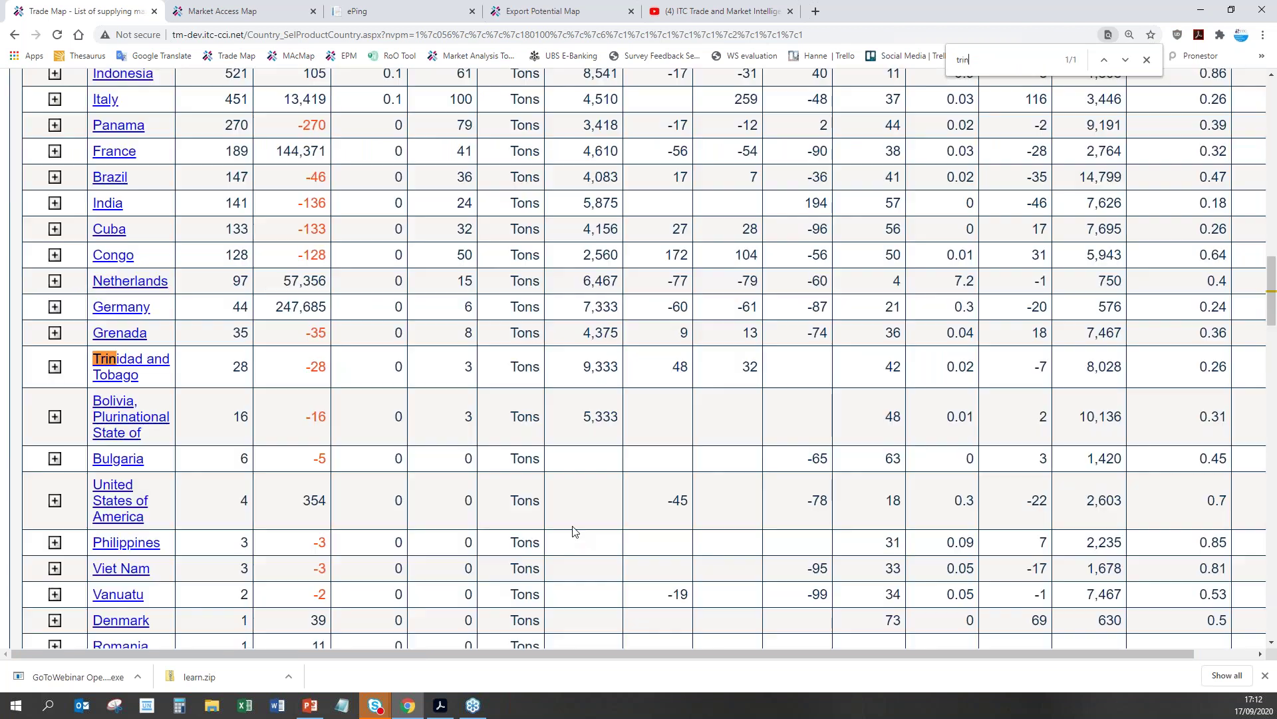
pyautogui.write('idad')
pyautogui.scroll(2, 639, 360)
pyautogui.scroll(15, 598, 421)
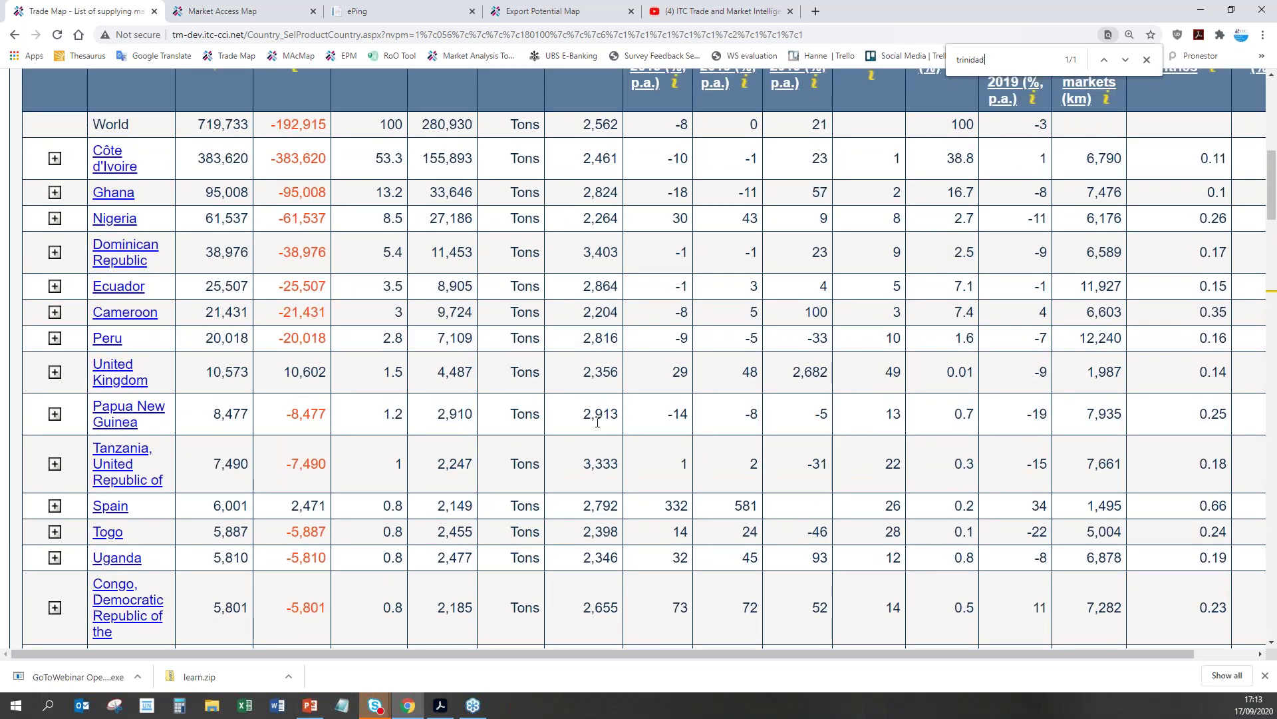
# Step: Select the World unit value 2,562, then return to the Trinidad and Tobago match
pyautogui.scroll(3, 597, 422)
pyautogui.doubleClick(601, 307)
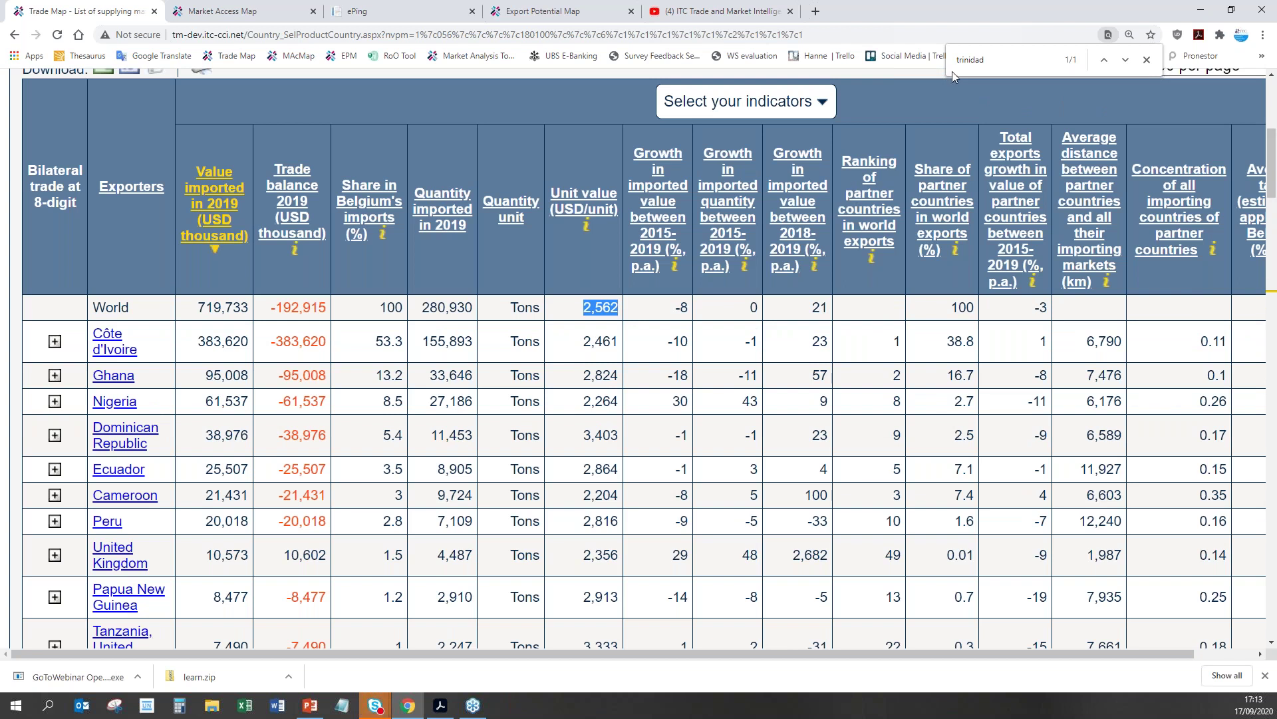
pyautogui.press('Return')
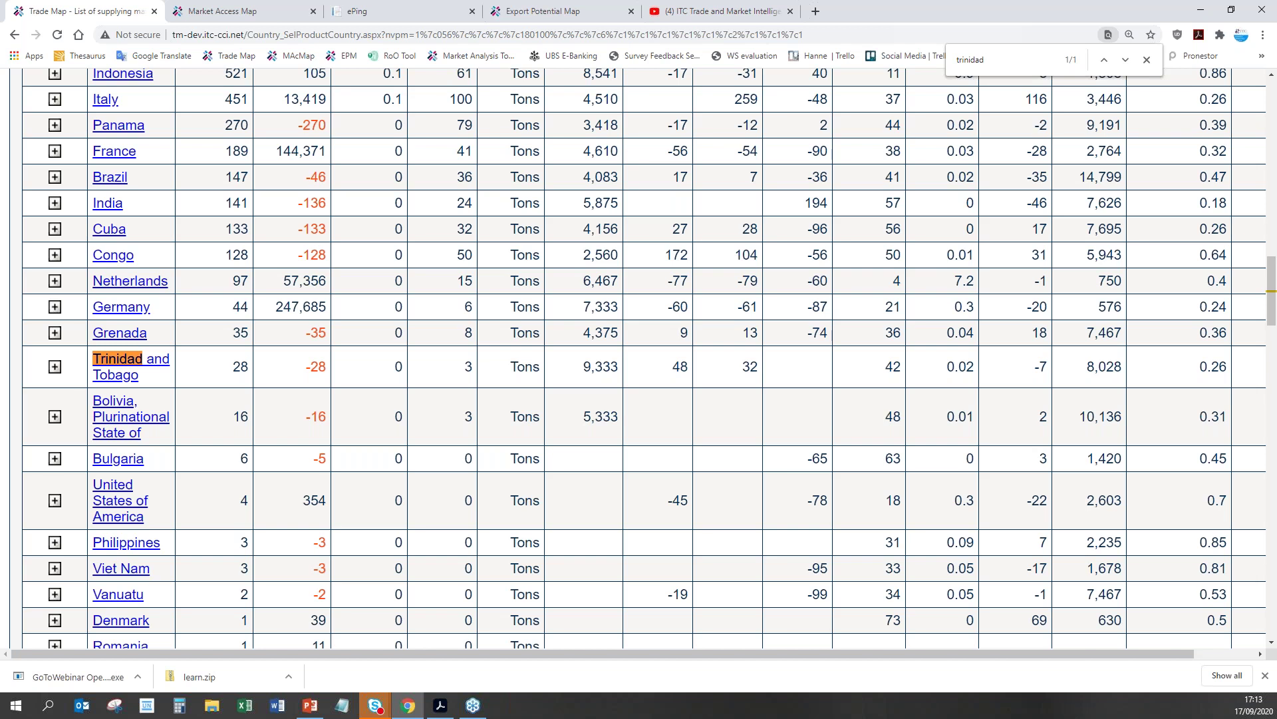
# Step: Select Trinidad and Tobago's 48% value growth and 32% quantity growth figures
pyautogui.doubleClick(684, 368)
pyautogui.click(757, 370)
pyautogui.doubleClick(758, 367)
pyautogui.click(688, 371)
pyautogui.doubleClick(685, 369)
pyautogui.click(746, 371)
pyautogui.doubleClick(745, 369)
pyautogui.scroll(4, 735, 390)
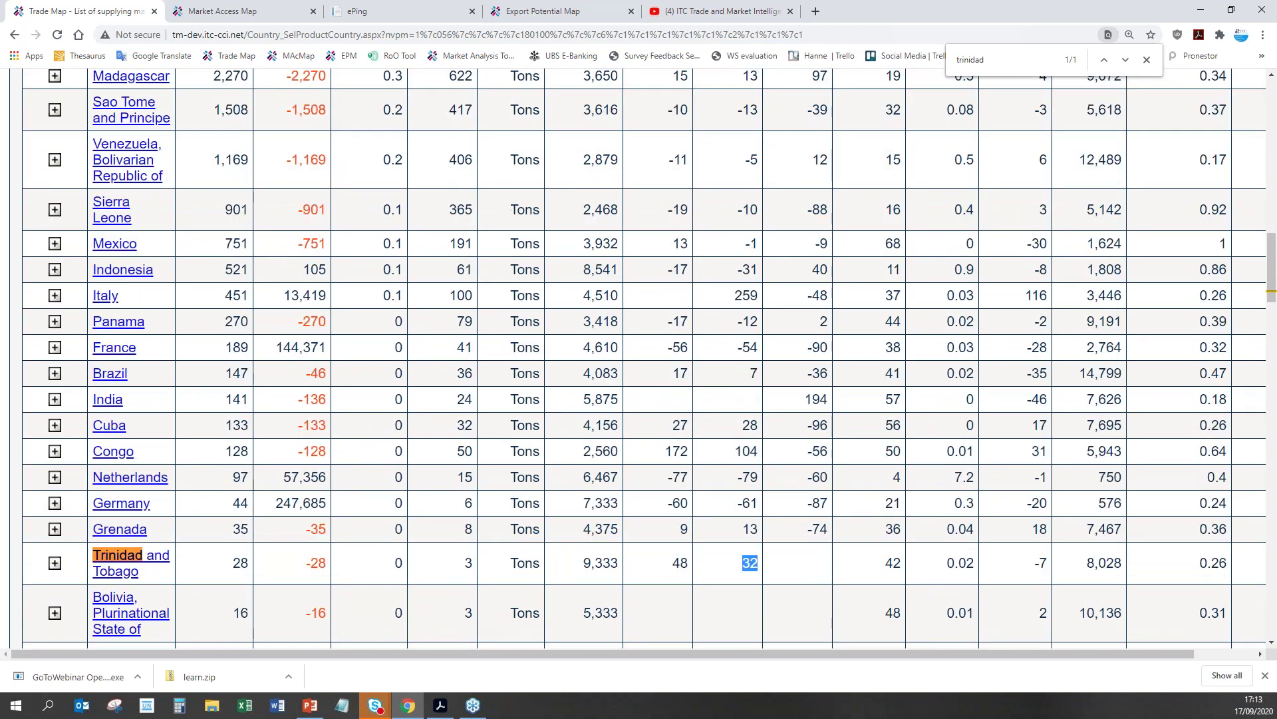
pyautogui.scroll(10, 692, 274)
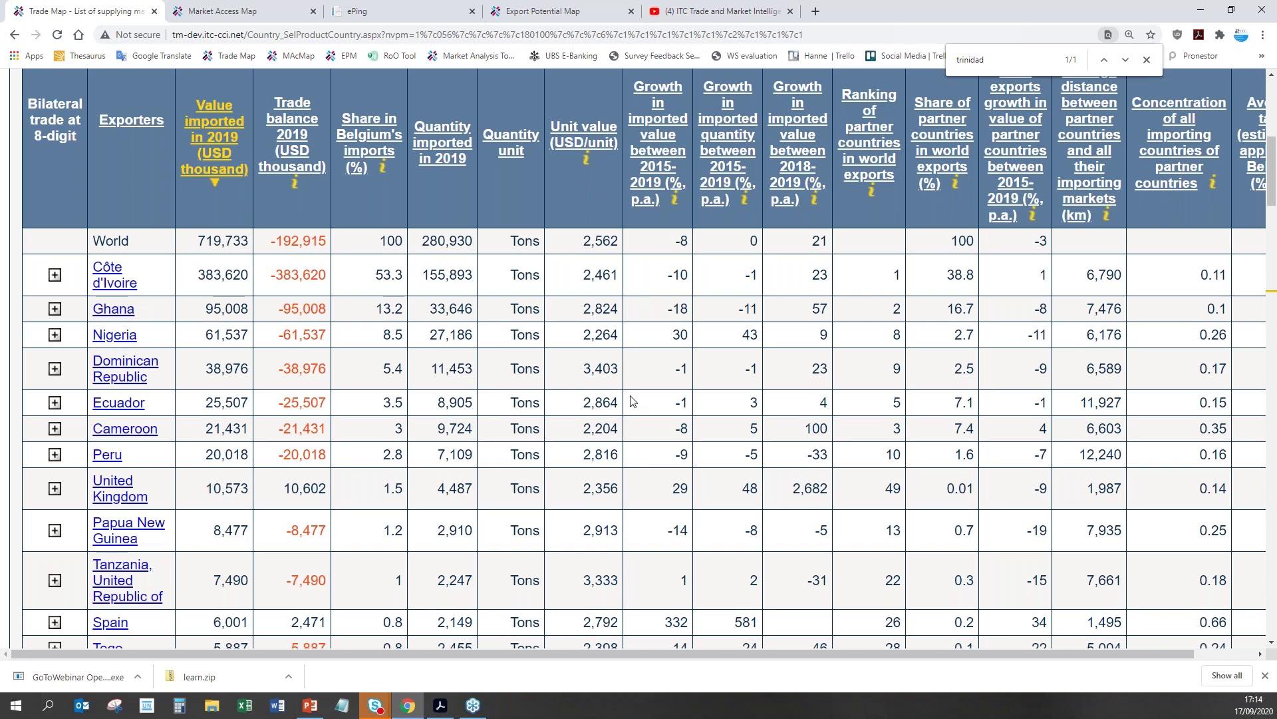
pyautogui.scroll(-9, 632, 401)
pyautogui.scroll(-5, 632, 400)
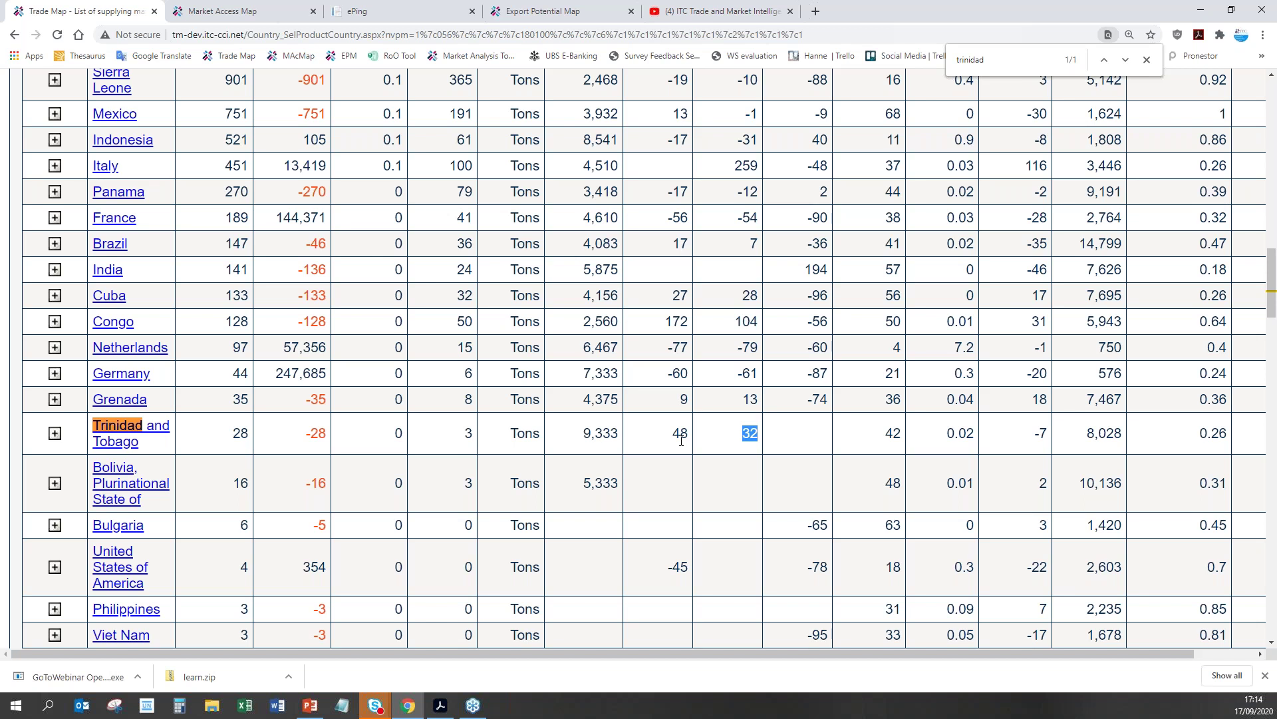
pyautogui.scroll(9, 689, 418)
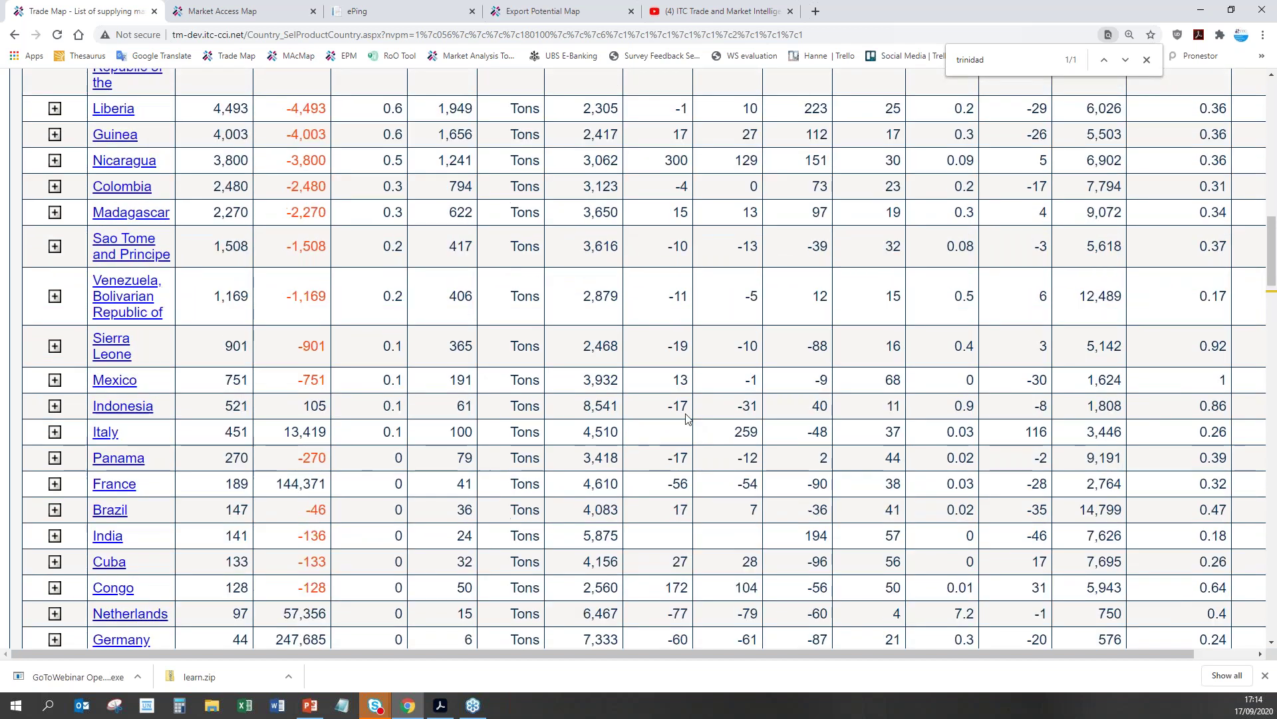
pyautogui.scroll(5, 689, 418)
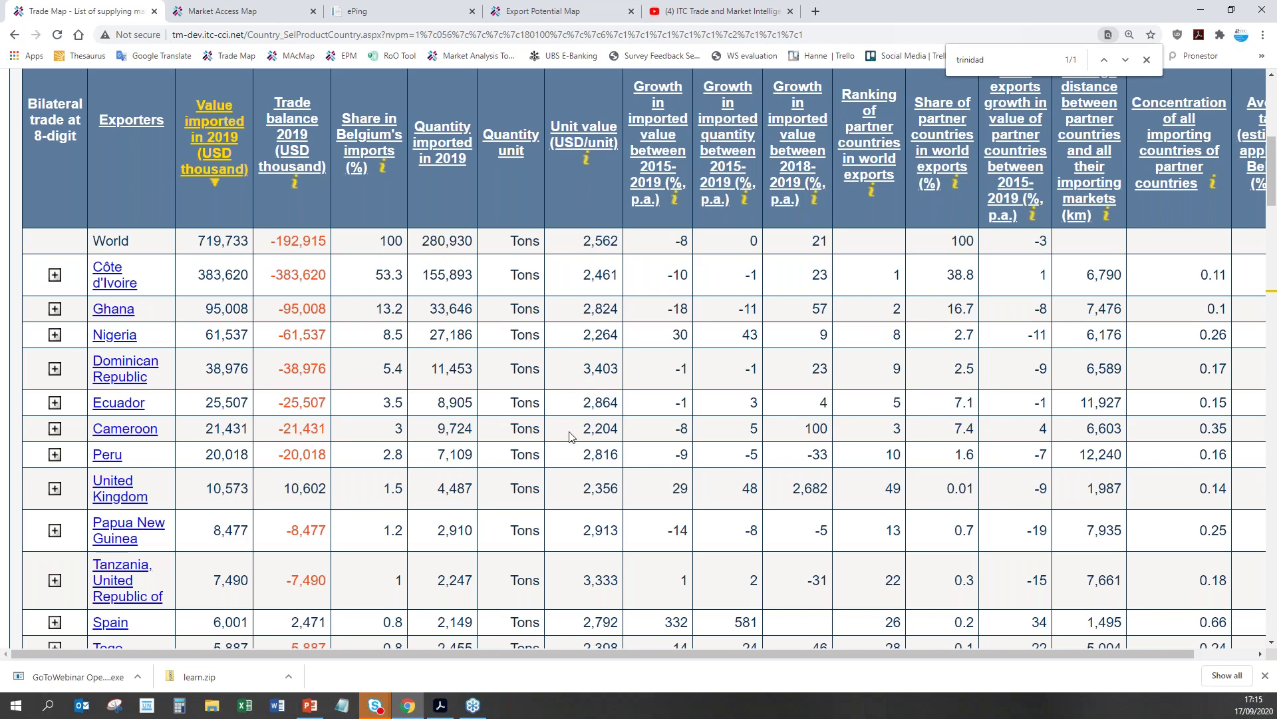
pyautogui.scroll(-10, 569, 437)
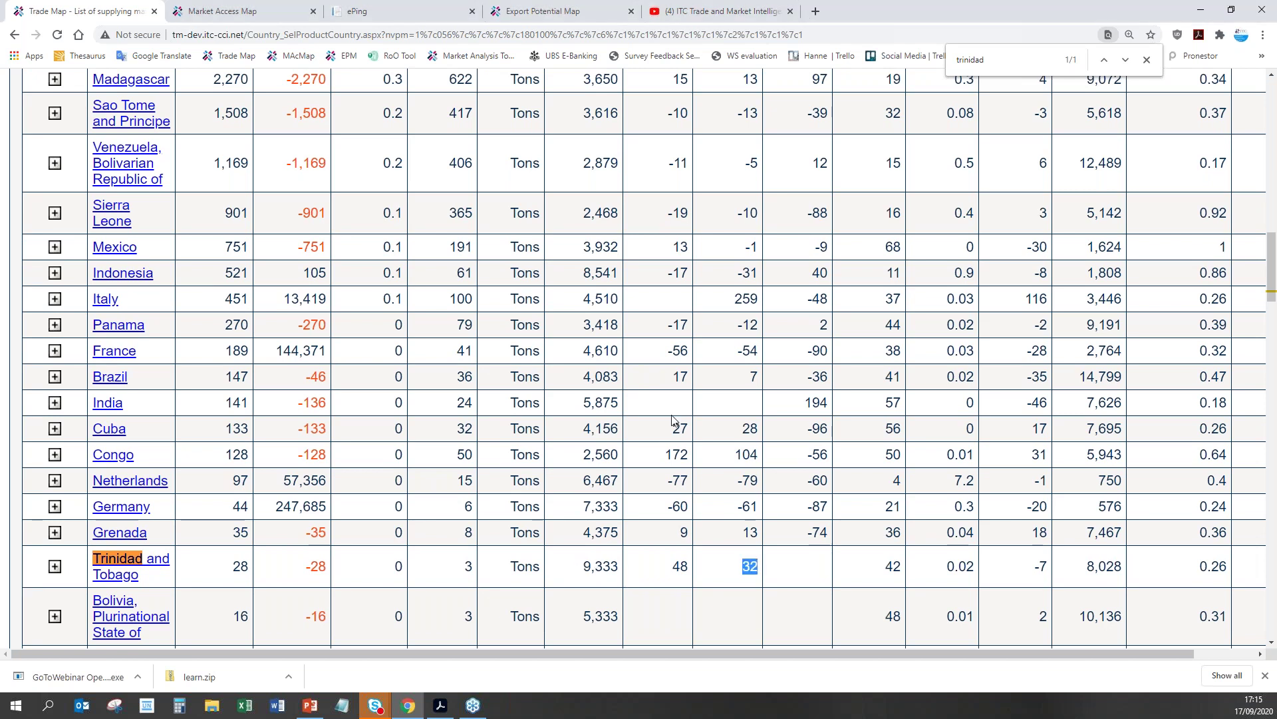
pyautogui.scroll(15, 608, 473)
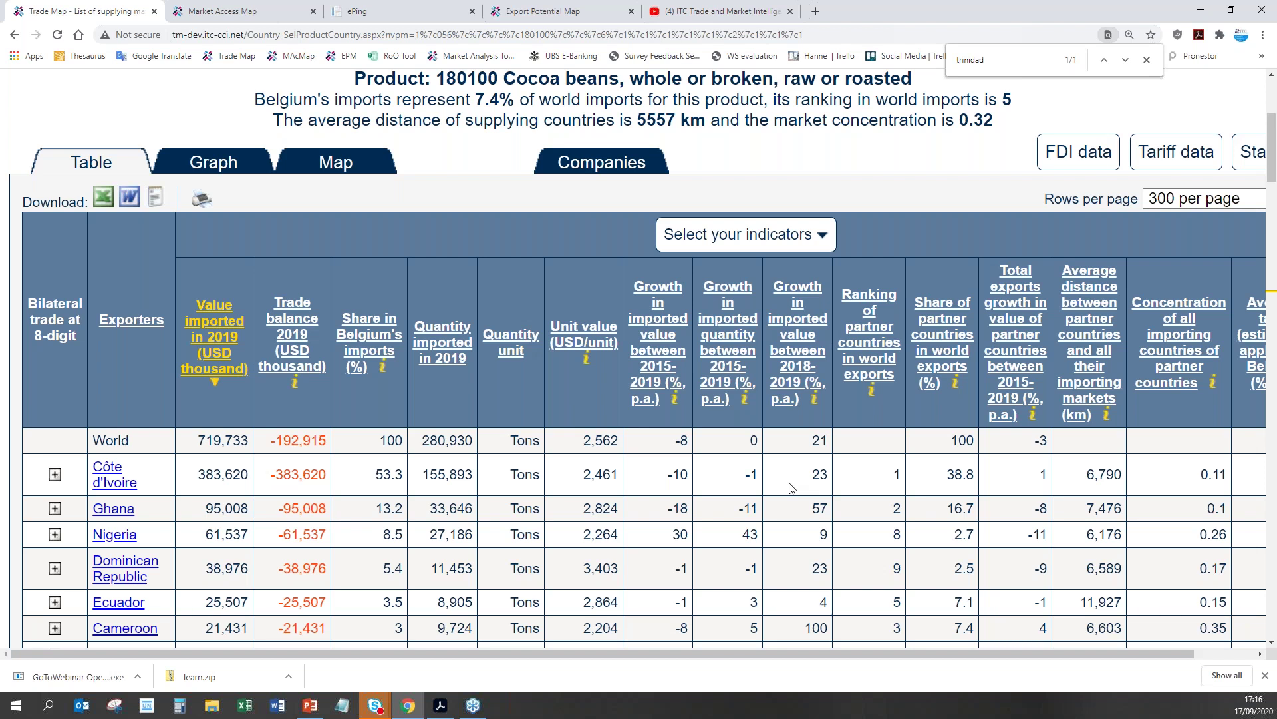
pyautogui.doubleClick(687, 534)
pyautogui.click(692, 459)
pyautogui.scroll(-2, 684, 548)
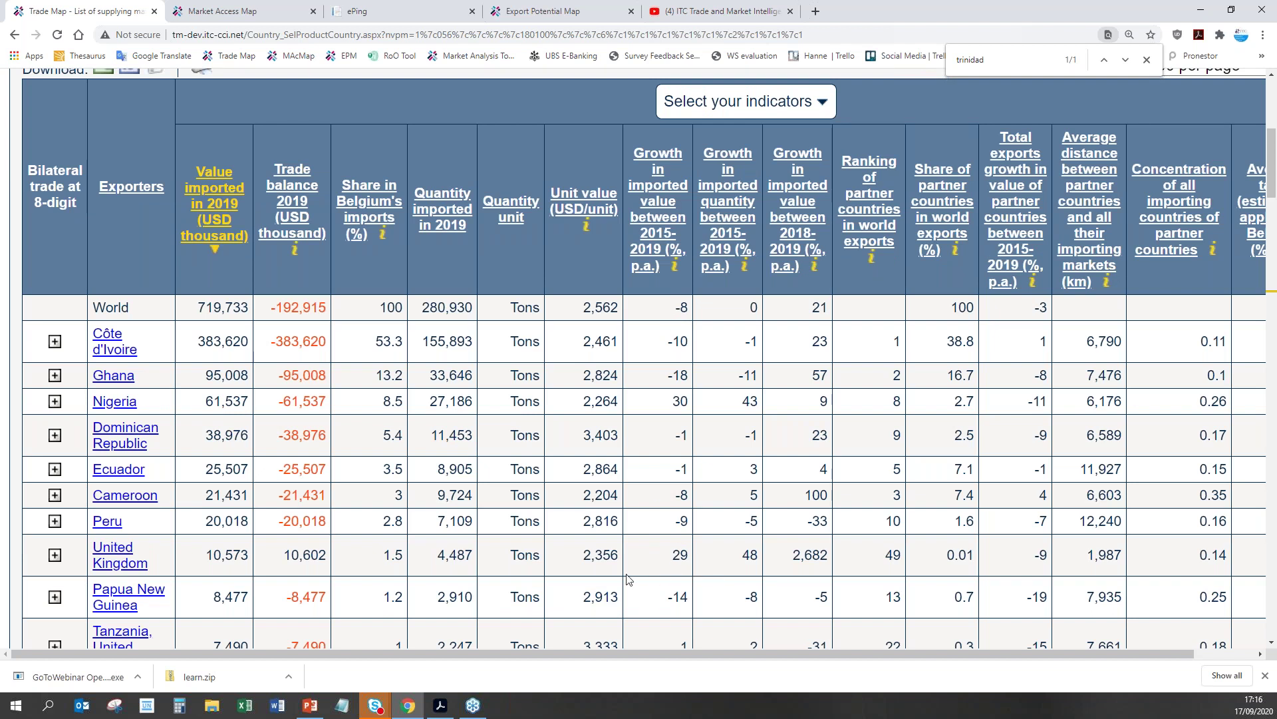
pyautogui.scroll(-1, 684, 584)
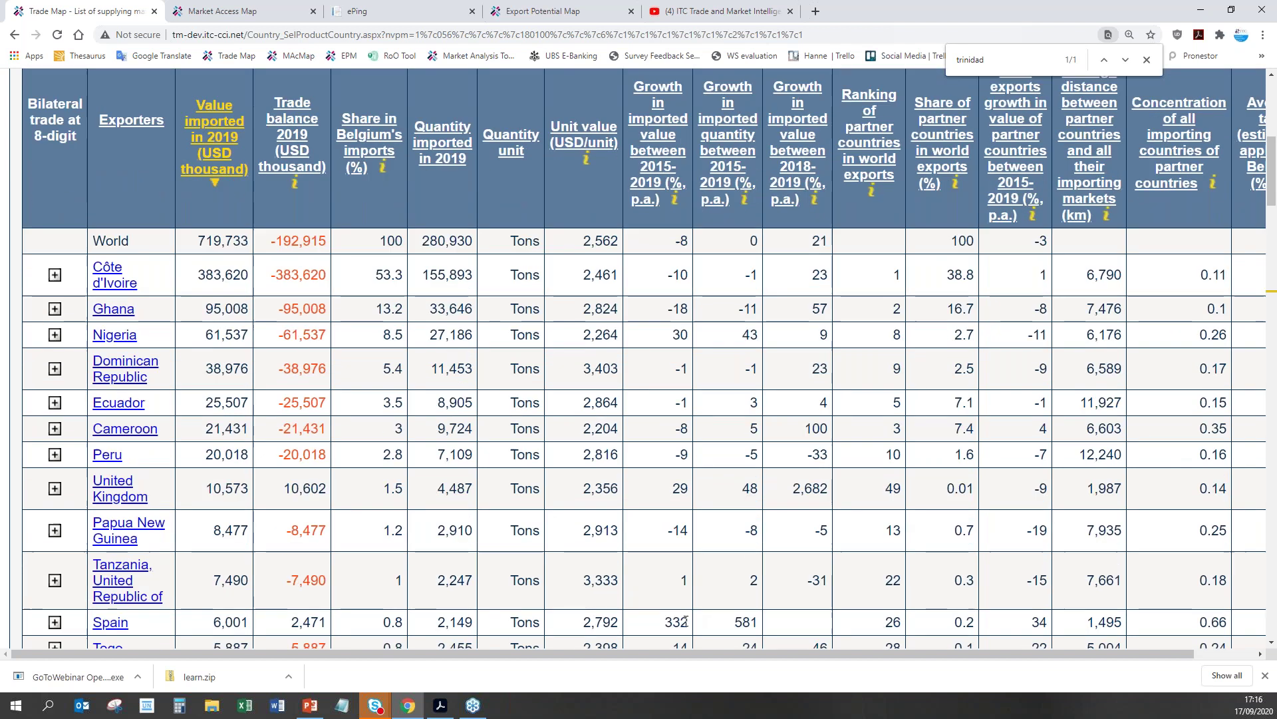
pyautogui.scroll(-1, 672, 612)
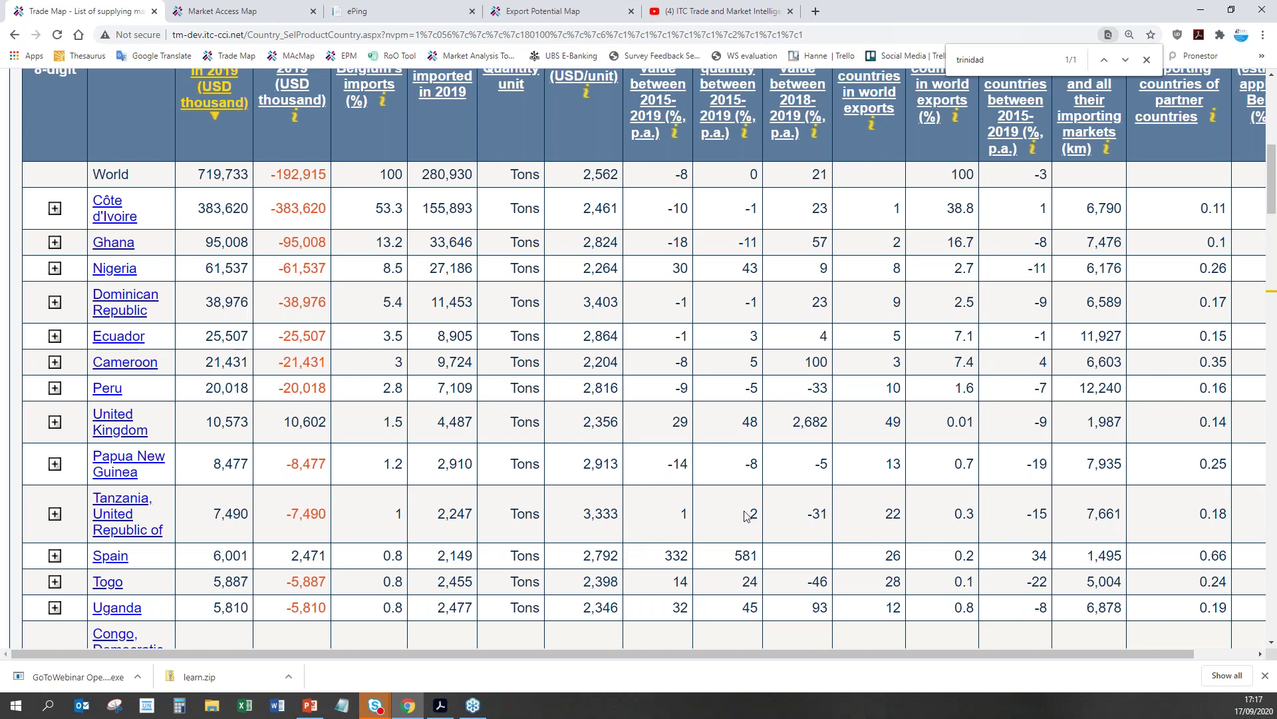
pyautogui.scroll(4, 438, 368)
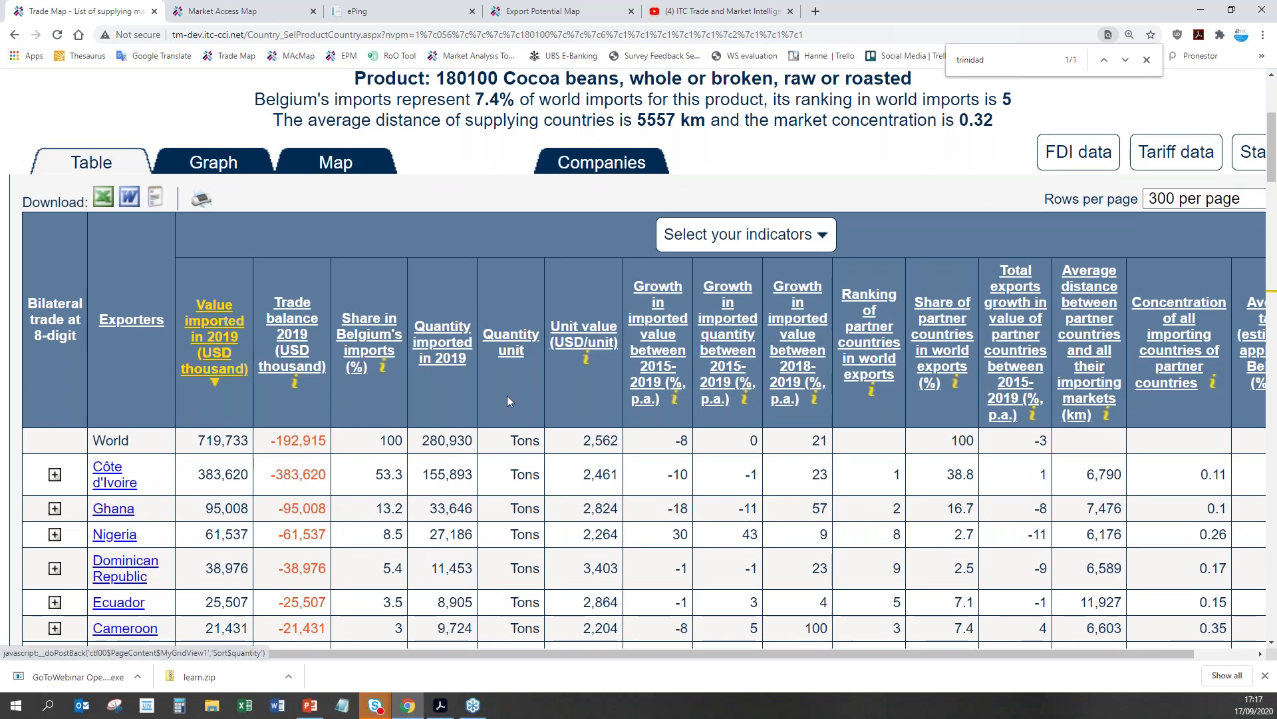
pyautogui.scroll(2, 507, 395)
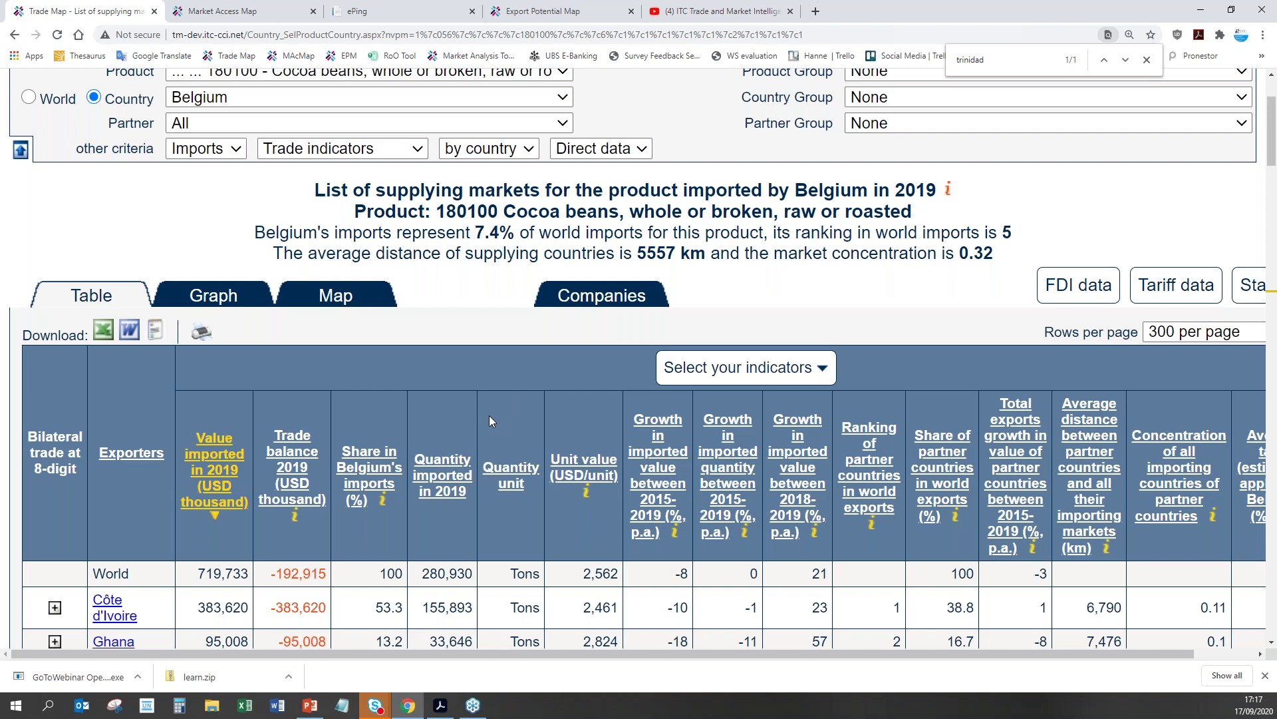
pyautogui.scroll(2, 490, 416)
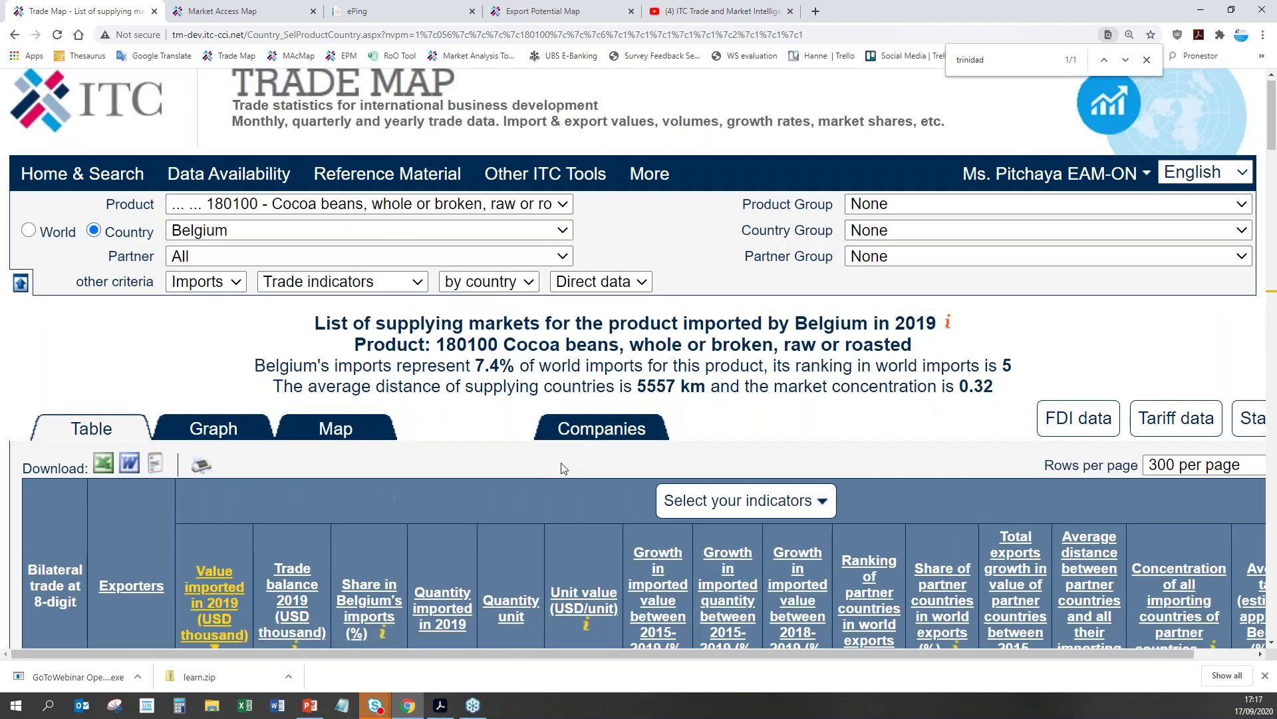
# Step: List Belgian cocoa bean importers: 3 in chocolates by packaging, 26 in cocoa and chocolate products
pyautogui.click(626, 435)
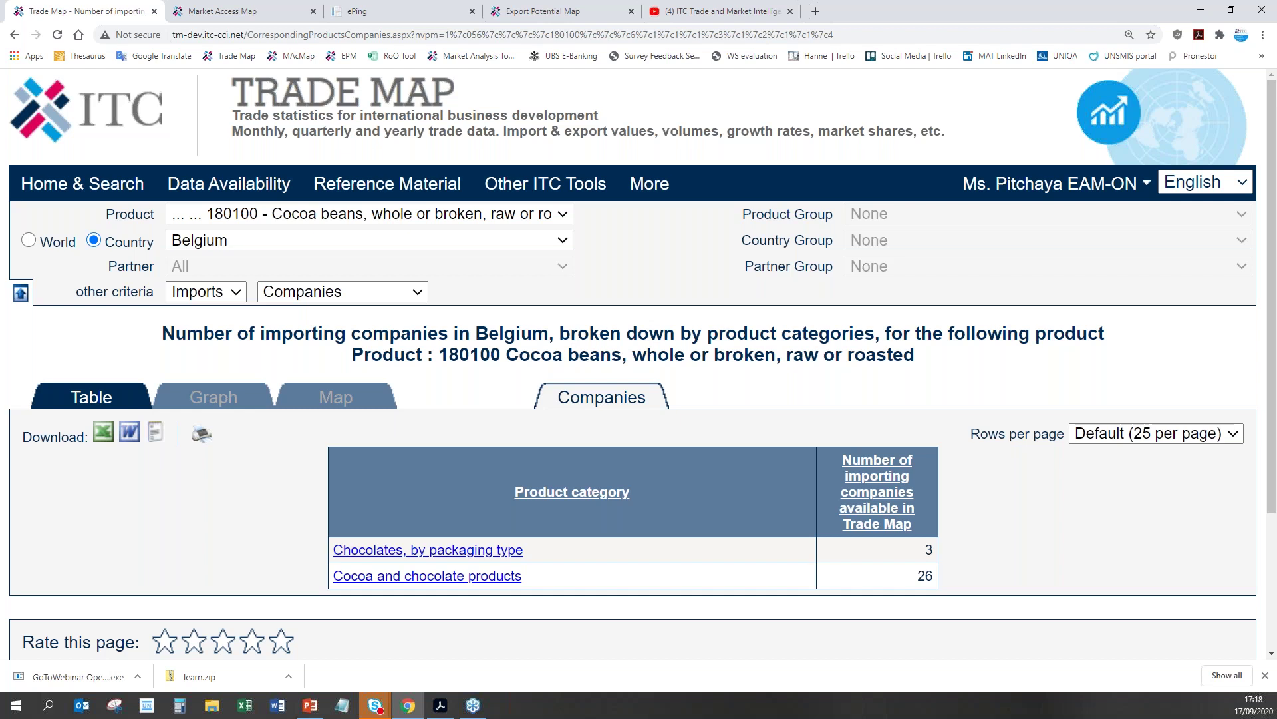
pyautogui.scroll(-1, 576, 496)
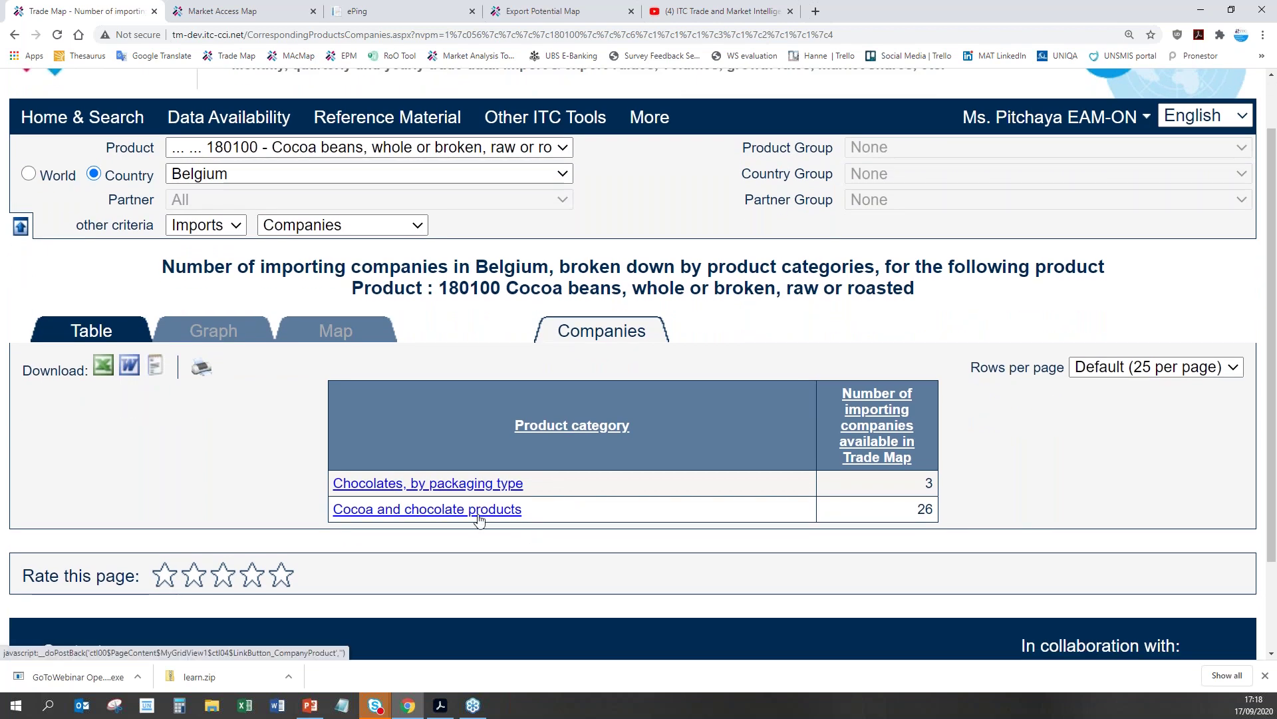
# Step: List the Belgian importers of cocoa and chocolate products and scroll through the company list
pyautogui.click(402, 510)
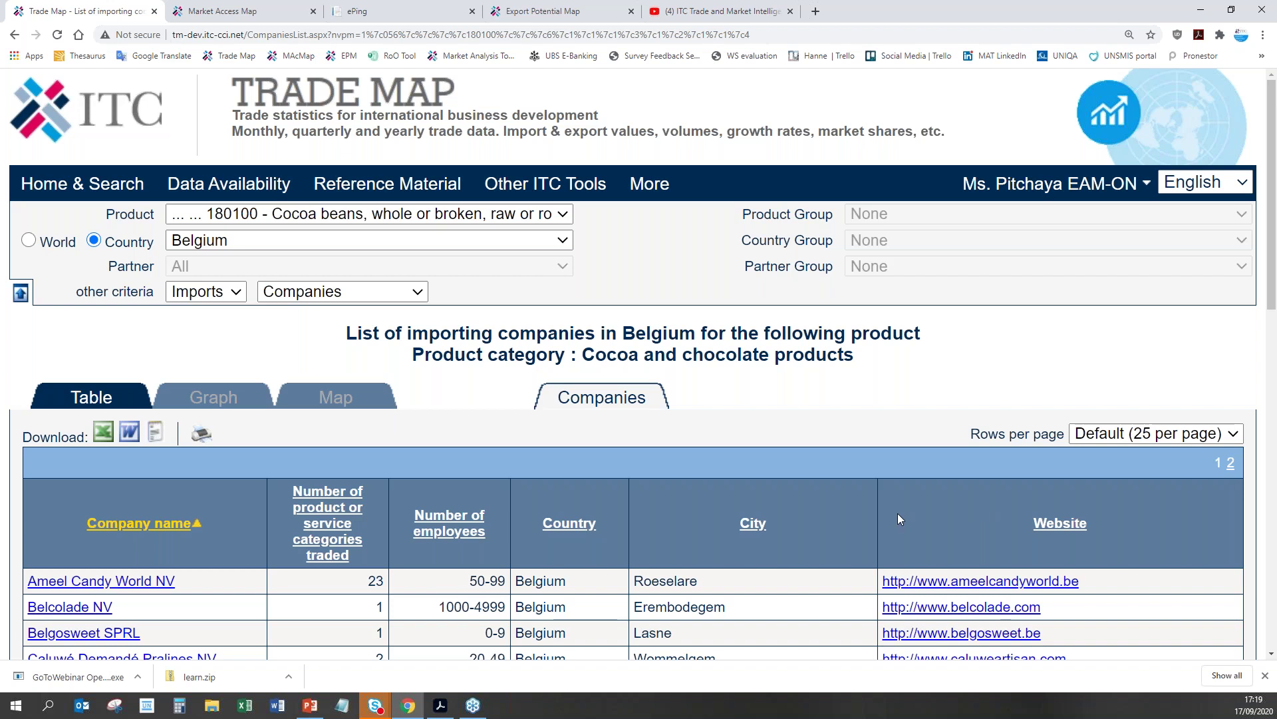
pyautogui.scroll(-1, 737, 627)
pyautogui.scroll(-3, 736, 628)
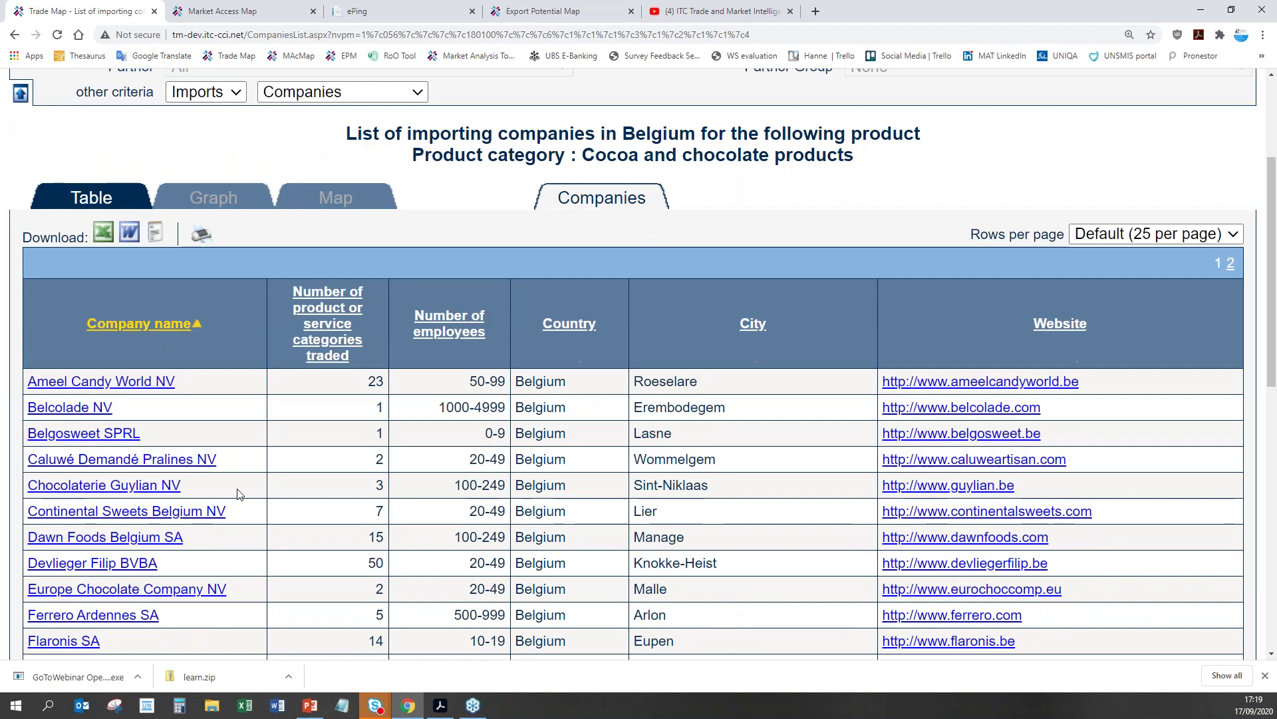
# Step: Open Ameel Candy World NV's profile and highlight its Cocoa and chocolate products category
pyautogui.click(100, 381)
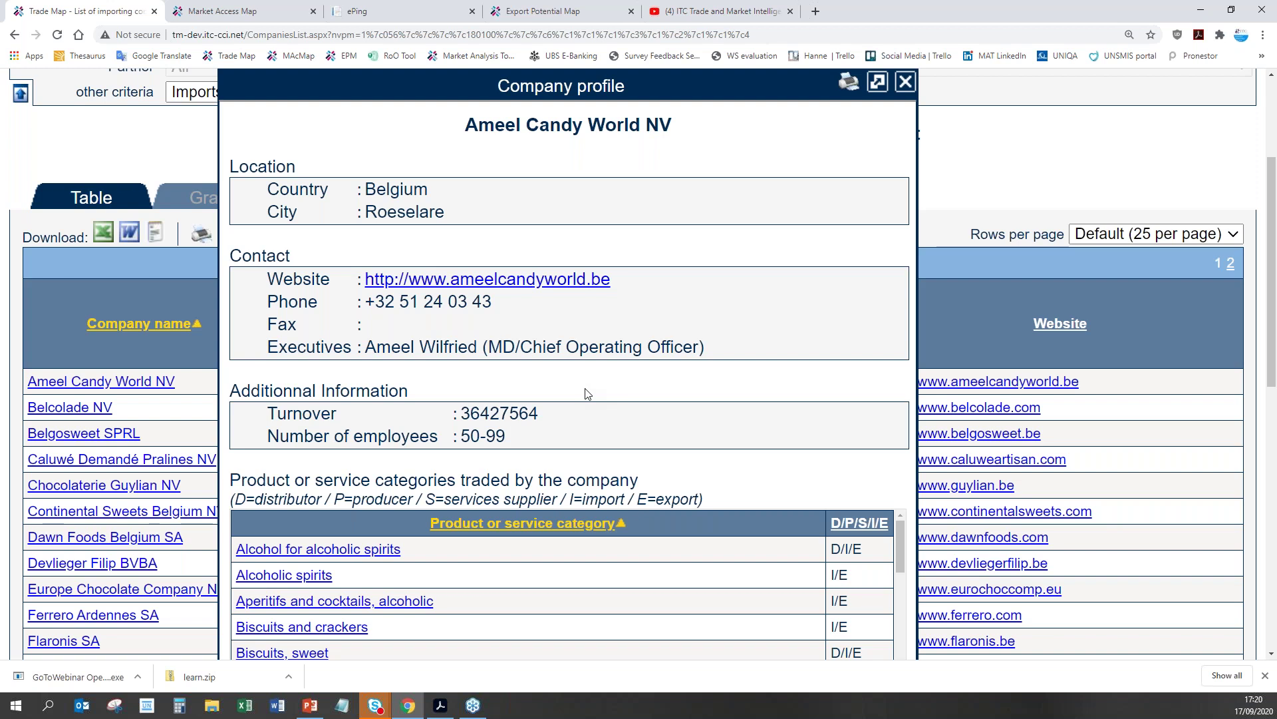
pyautogui.scroll(-2, 540, 459)
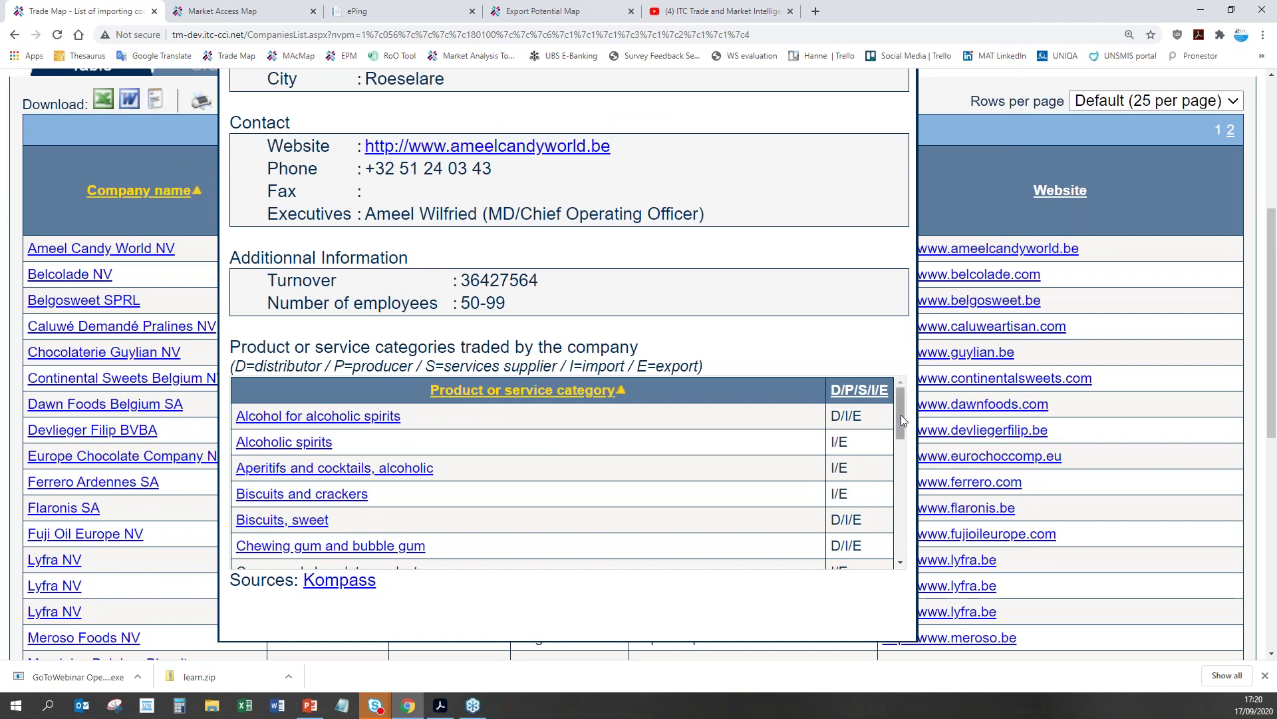
pyautogui.moveTo(901, 414)
pyautogui.mouseDown()
pyautogui.moveTo(901, 533)
pyautogui.moveTo(922, 414)
pyautogui.mouseUp()
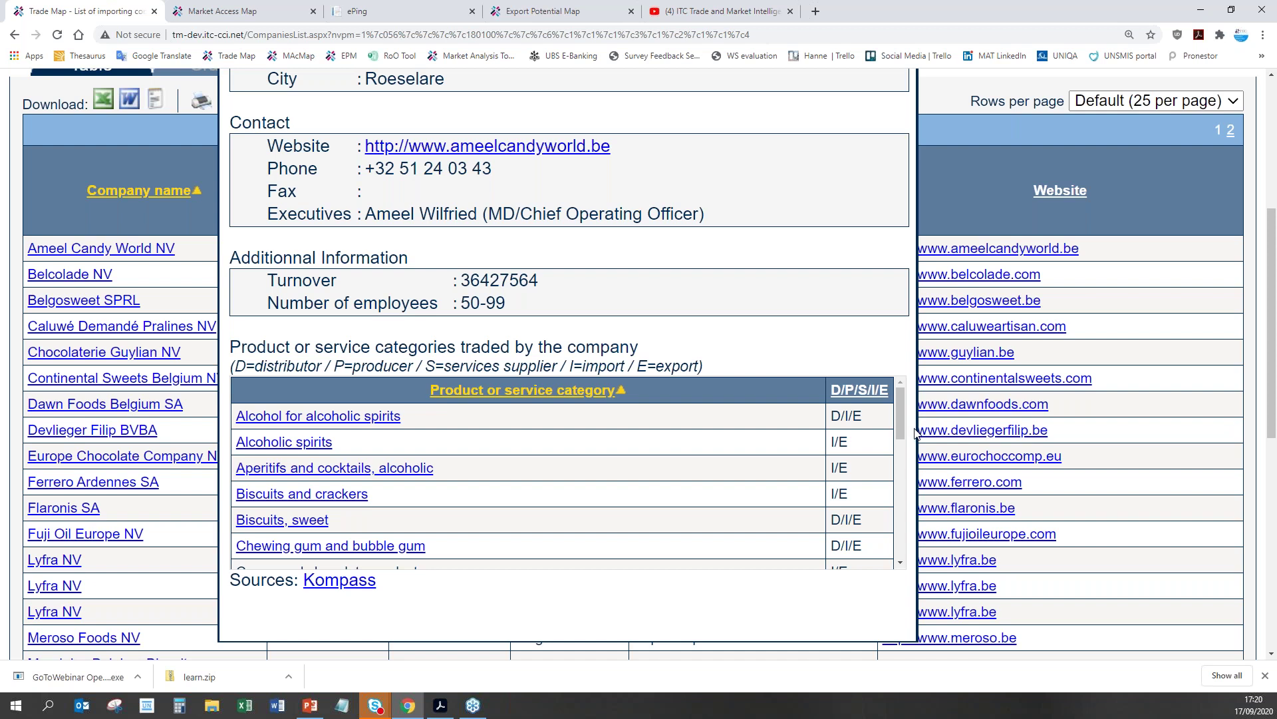
pyautogui.moveTo(900, 427); pyautogui.dragTo(902, 451)
pyautogui.moveTo(237, 481); pyautogui.dragTo(425, 482)
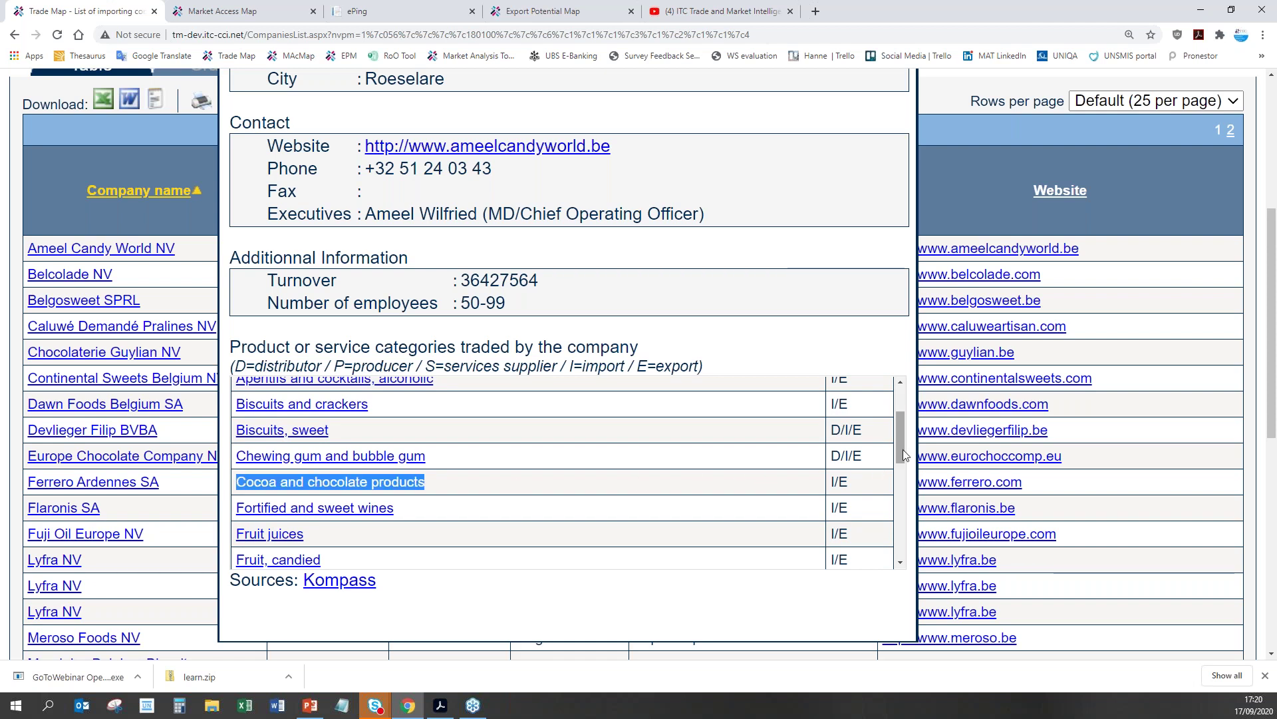
pyautogui.scroll(1, 911, 449)
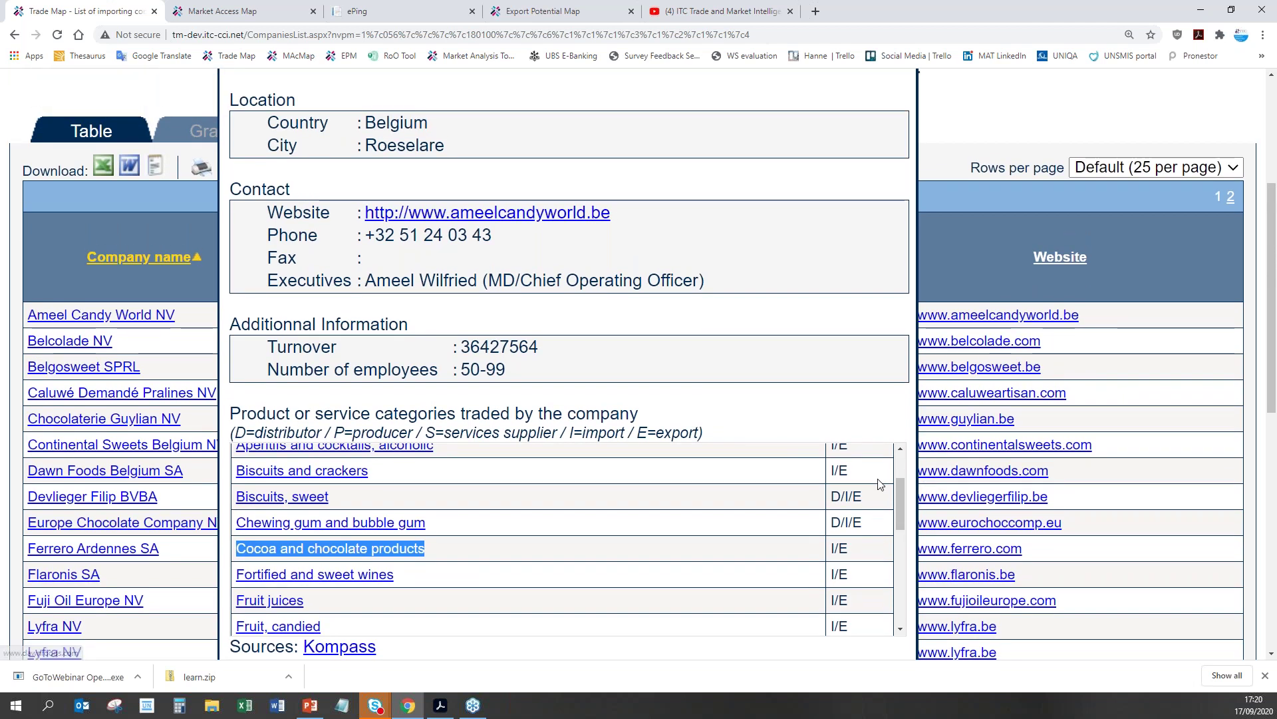
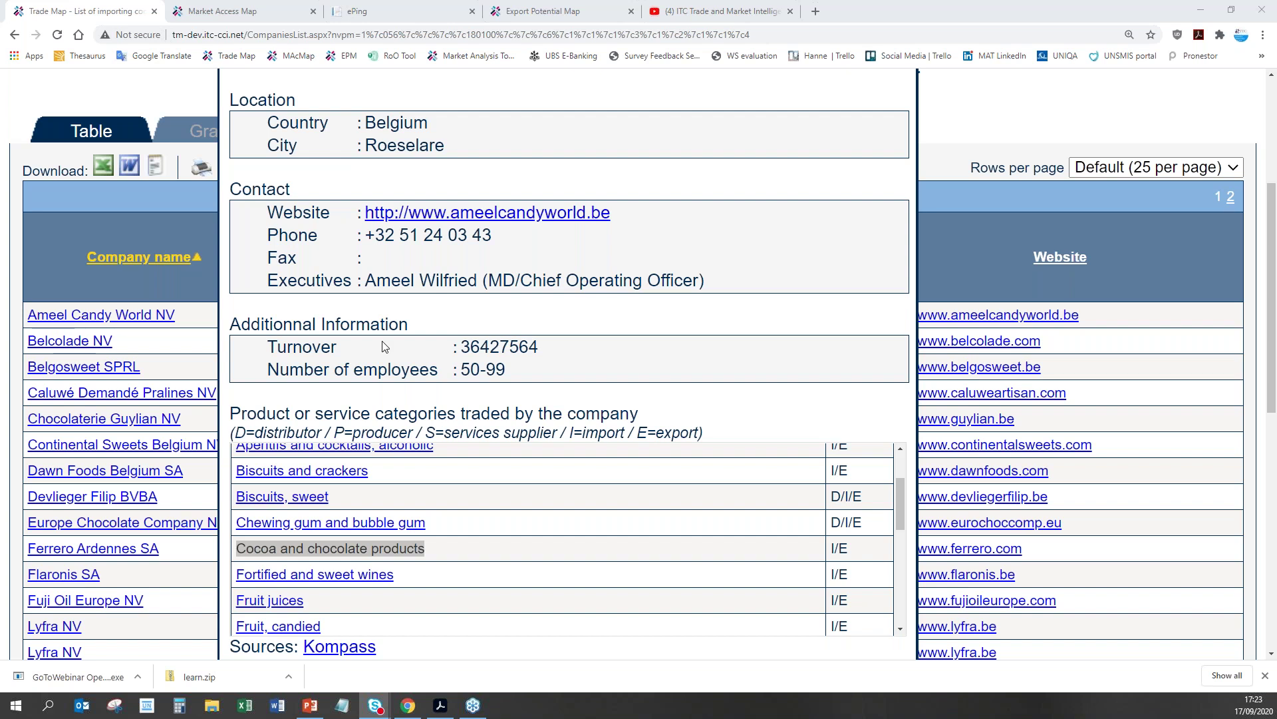
# Step: Move the Export Potential Map tab next to Trade Map and go back to the Trade Map company details
pyautogui.moveTo(537, 15); pyautogui.dragTo(242, 16)
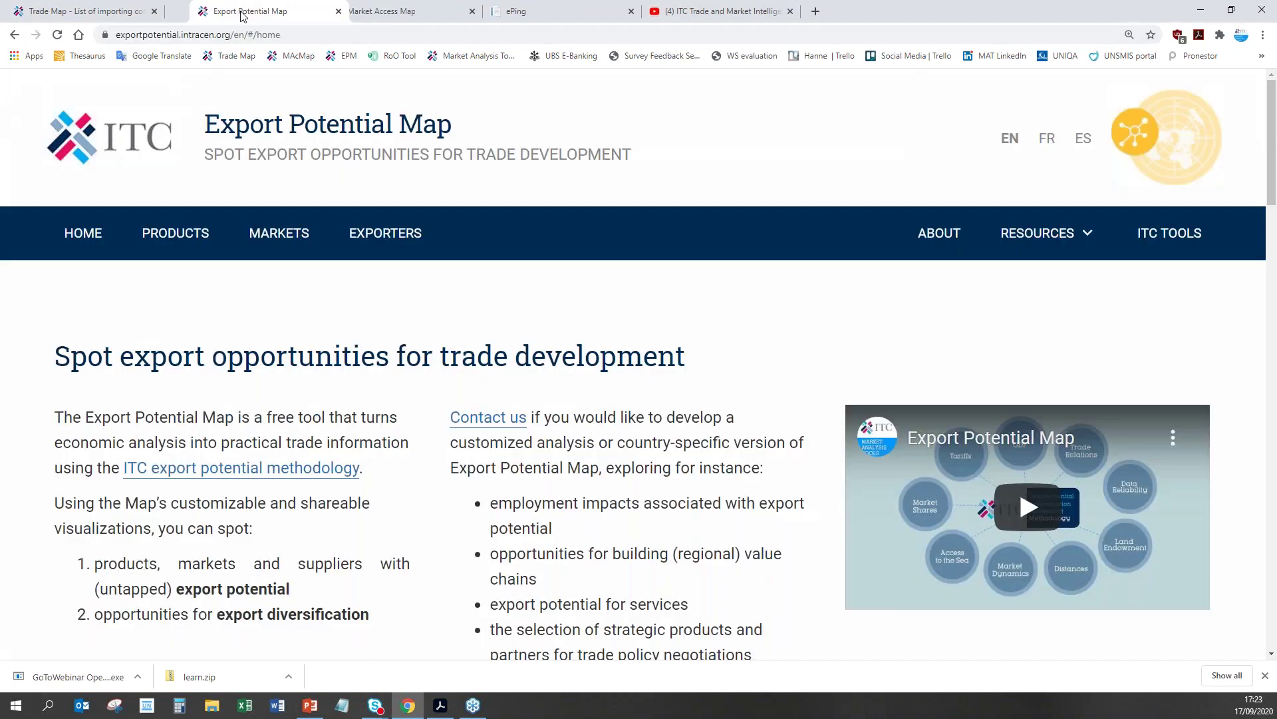
pyautogui.click(80, 11)
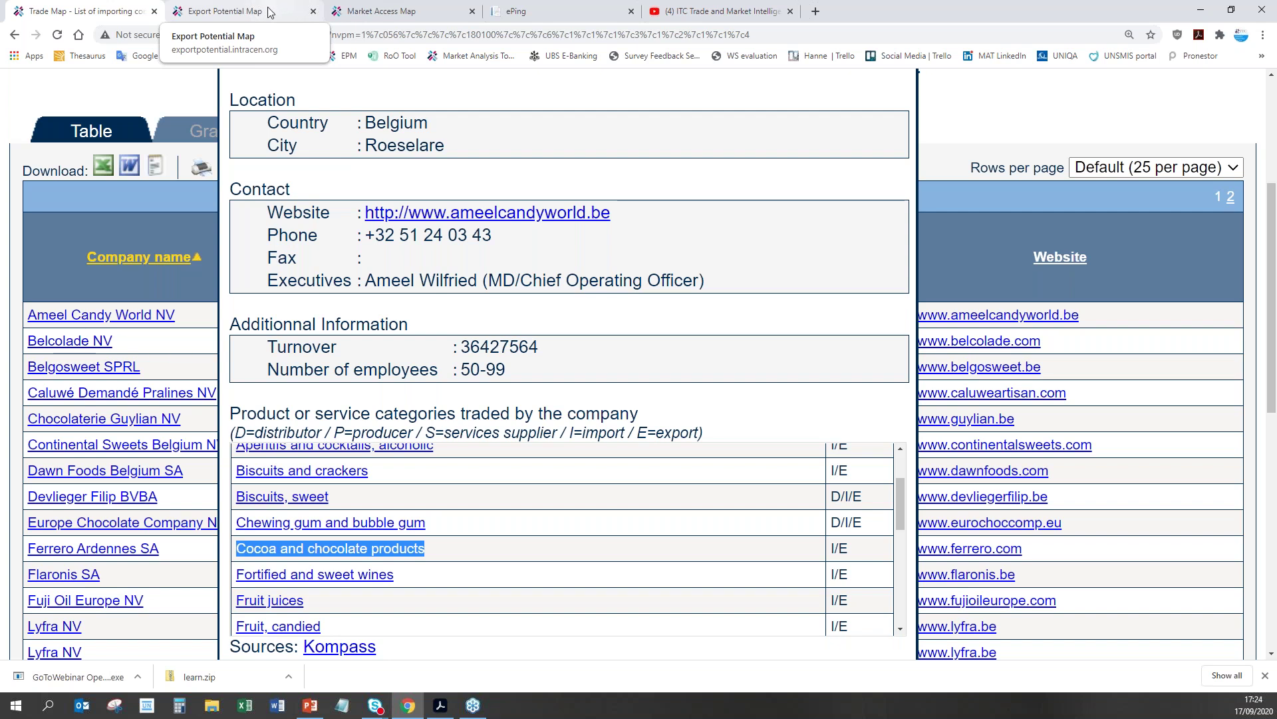
# Step: Switch to the Export Potential Map home page and scroll down it
pyautogui.click(273, 10)
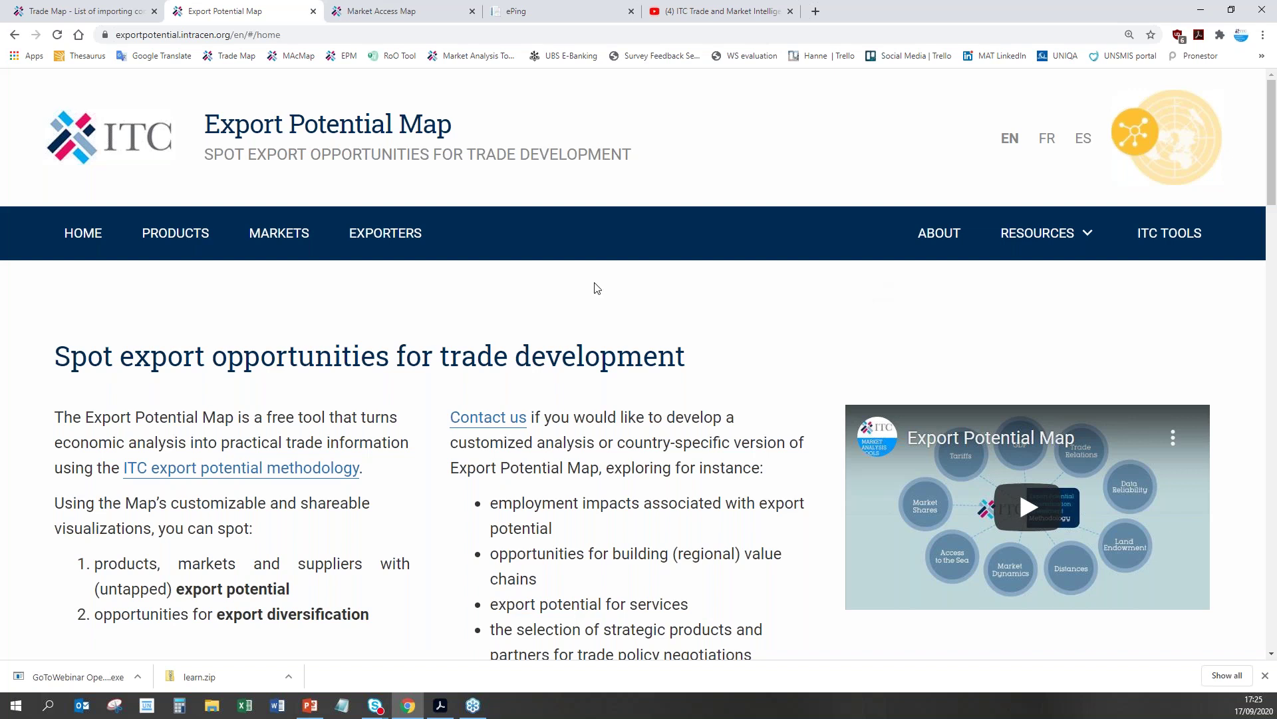
pyautogui.scroll(-2, 596, 287)
pyautogui.scroll(1, 597, 287)
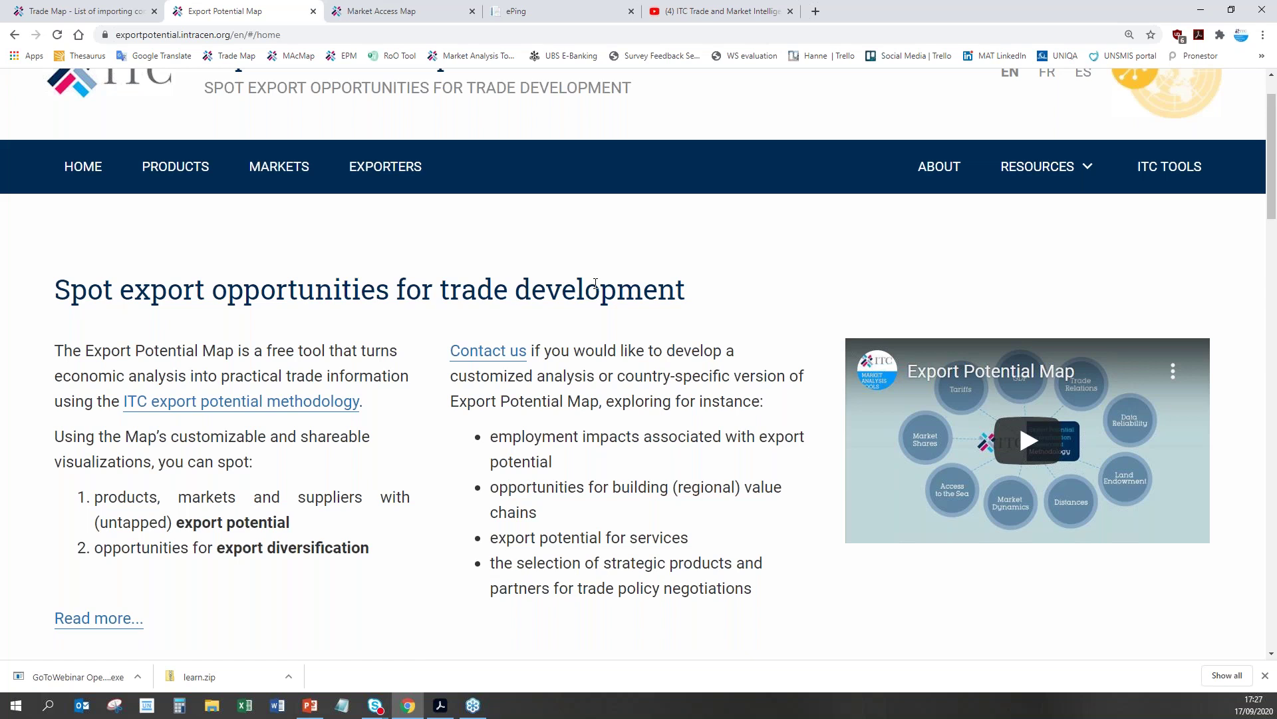
# Step: Scroll down to the 'What is the export potential for' search and the Morocco, Guatemala and Nepal examples
pyautogui.scroll(-4, 598, 335)
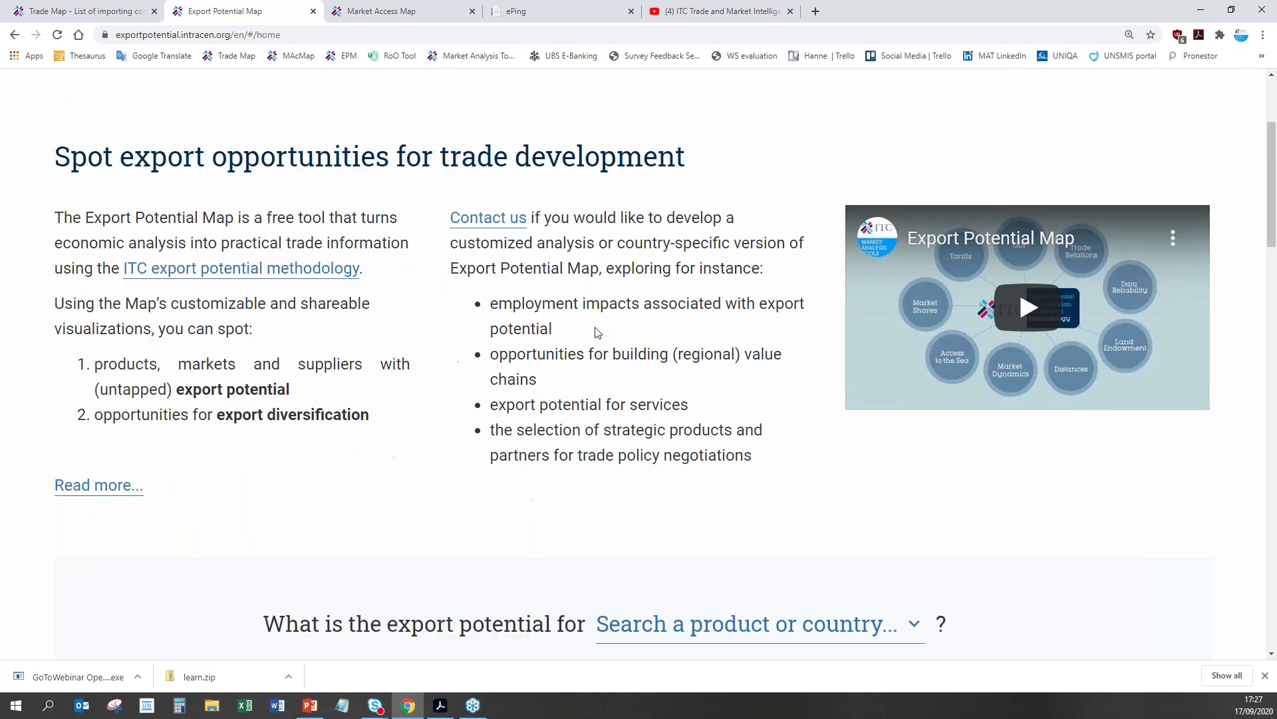
pyautogui.scroll(-5, 596, 327)
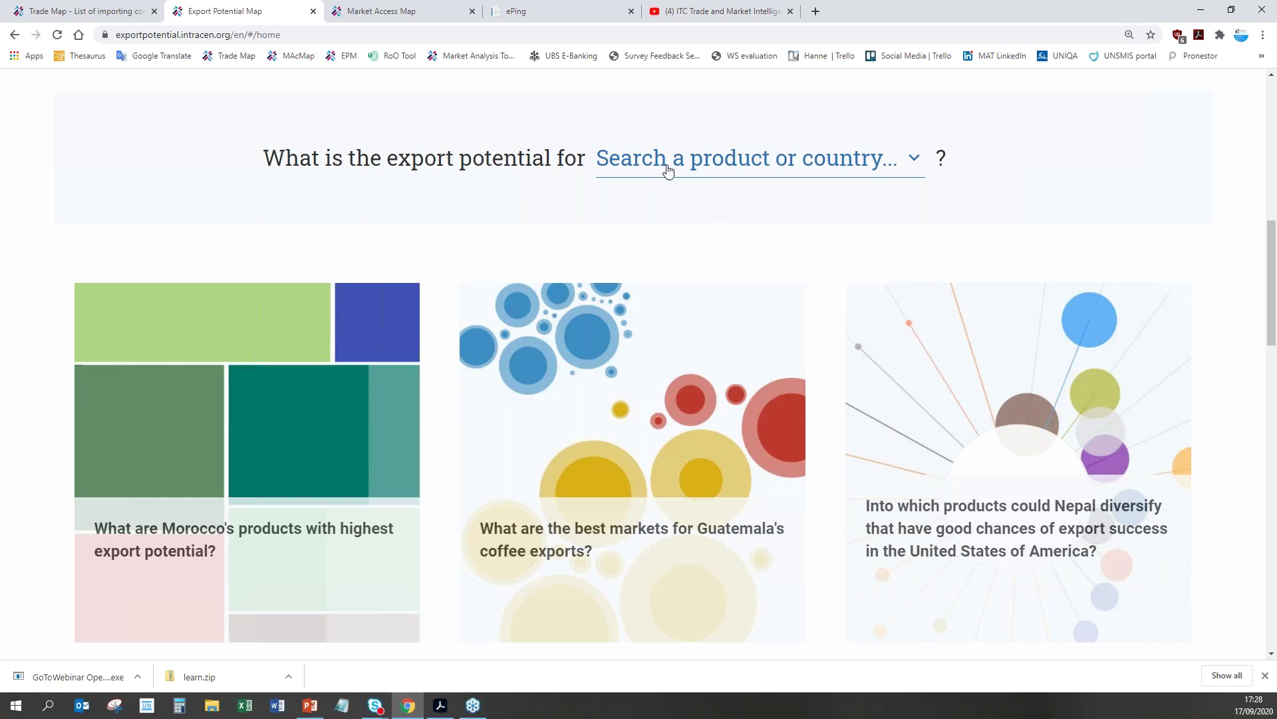
# Step: Search 'cocoa' and pick 180100 Cocoa beans to see its $6.2 bn untapped potential
pyautogui.click(668, 172)
pyautogui.write('cocoa')
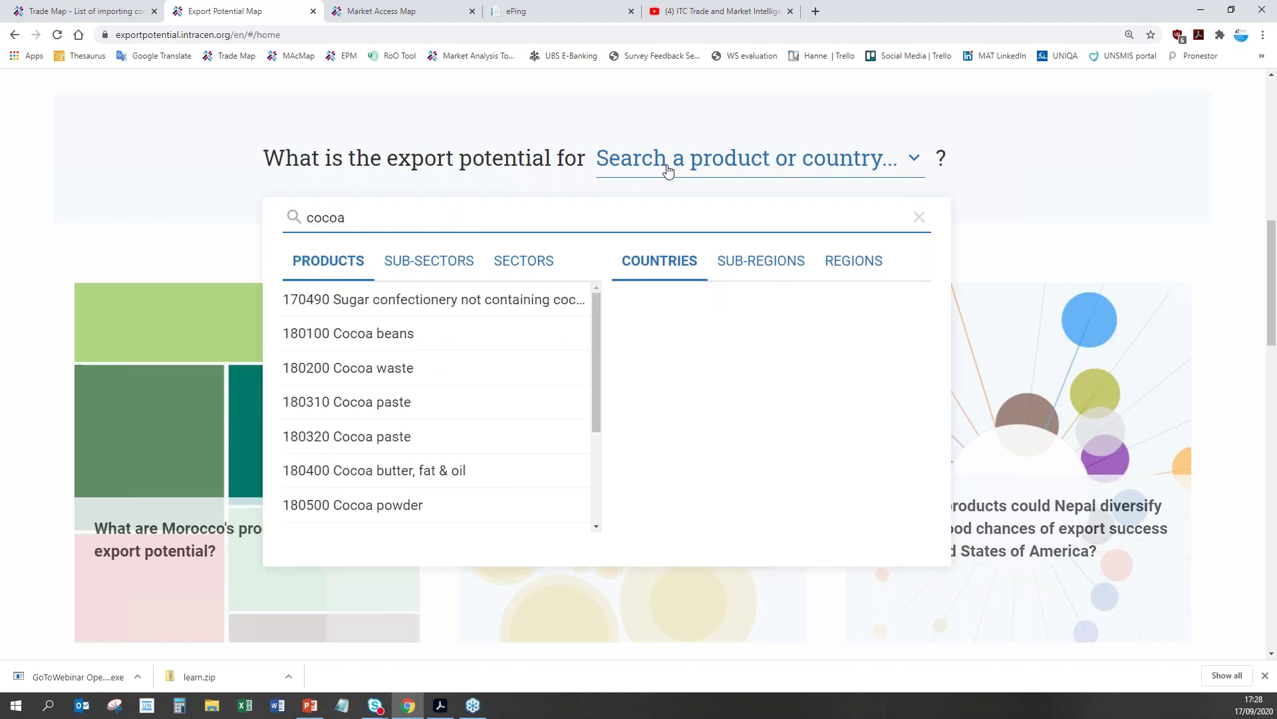
pyautogui.click(407, 334)
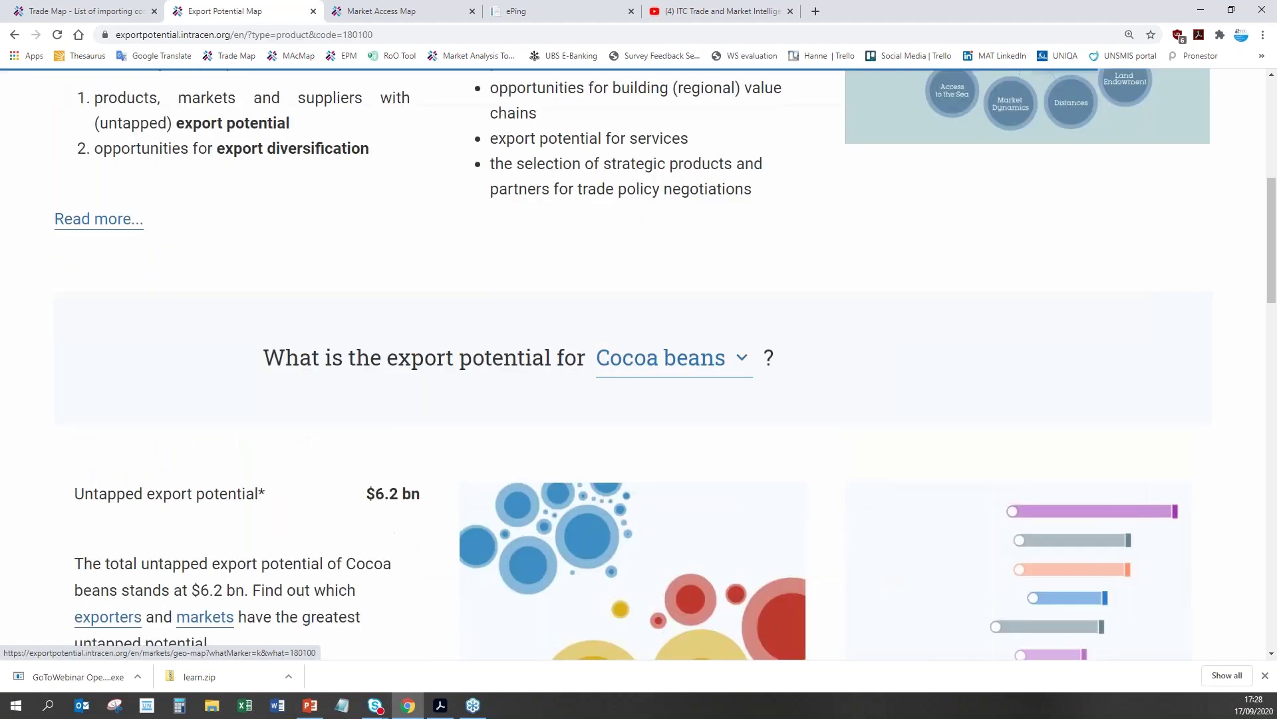
pyautogui.scroll(-8, 855, 476)
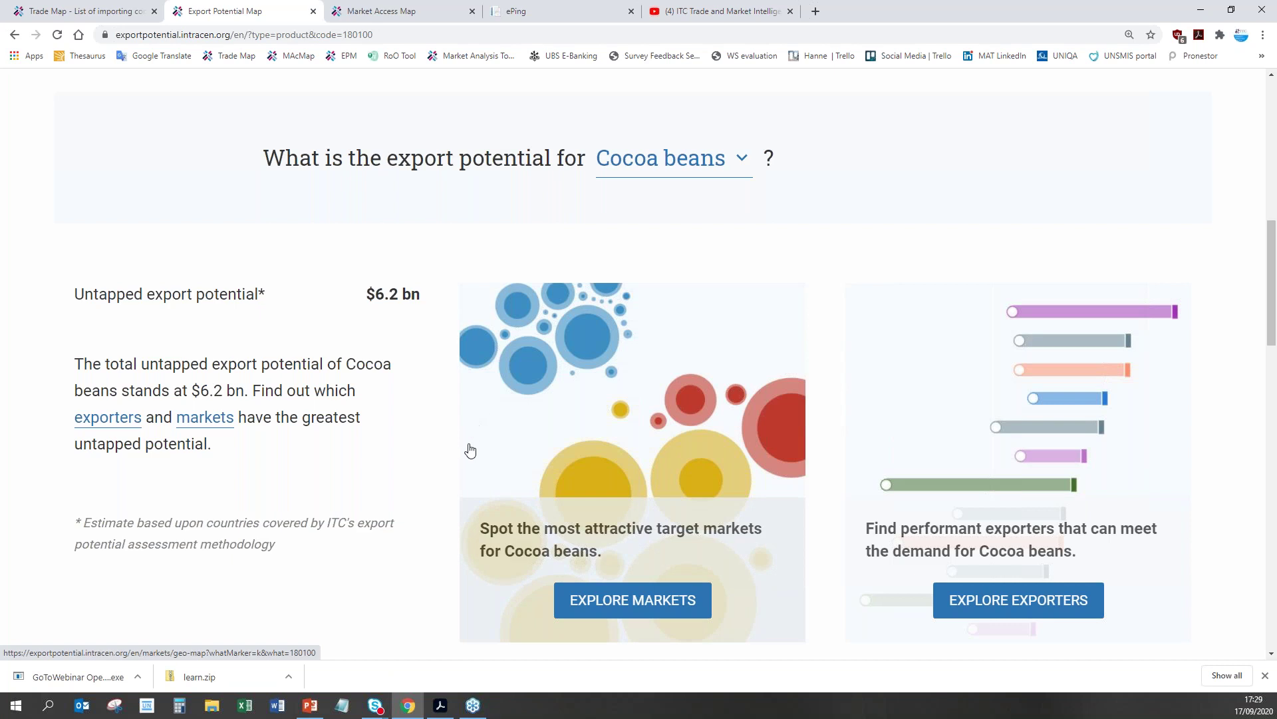
# Step: Explore the target markets for Cocoa beans and switch the map to the gap chart view
pyautogui.click(653, 611)
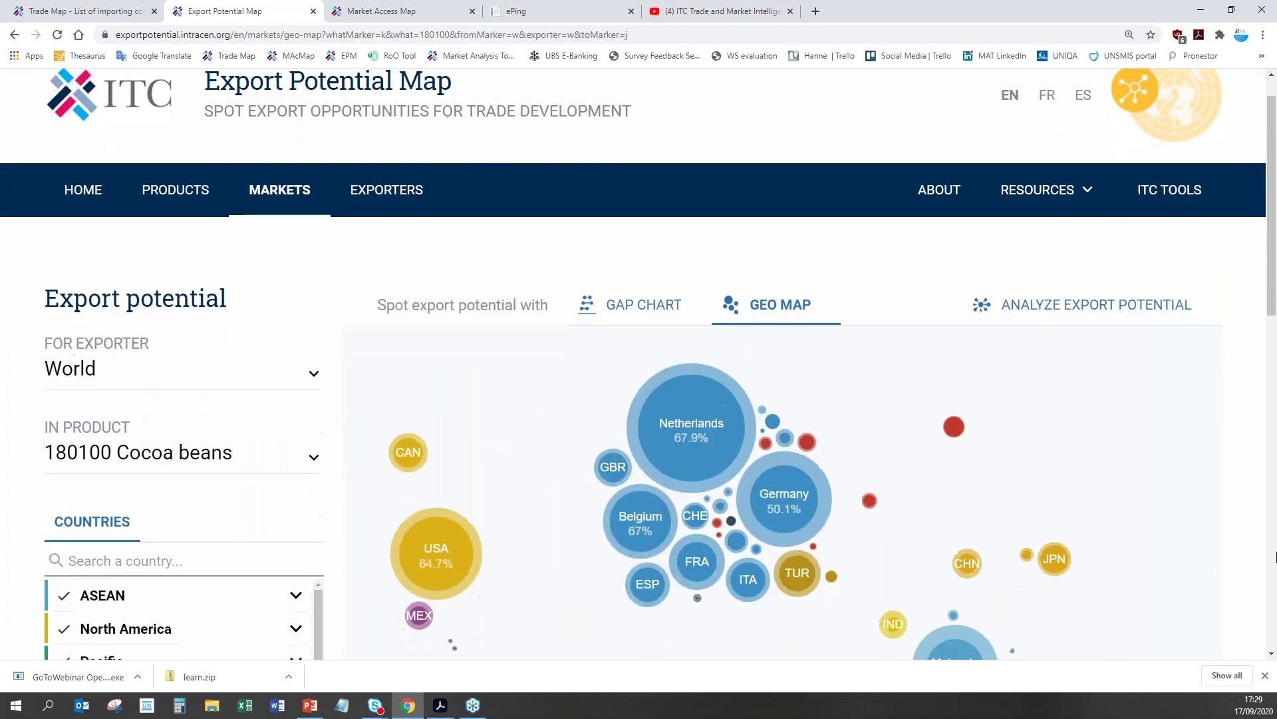
pyautogui.scroll(-3, 1276, 539)
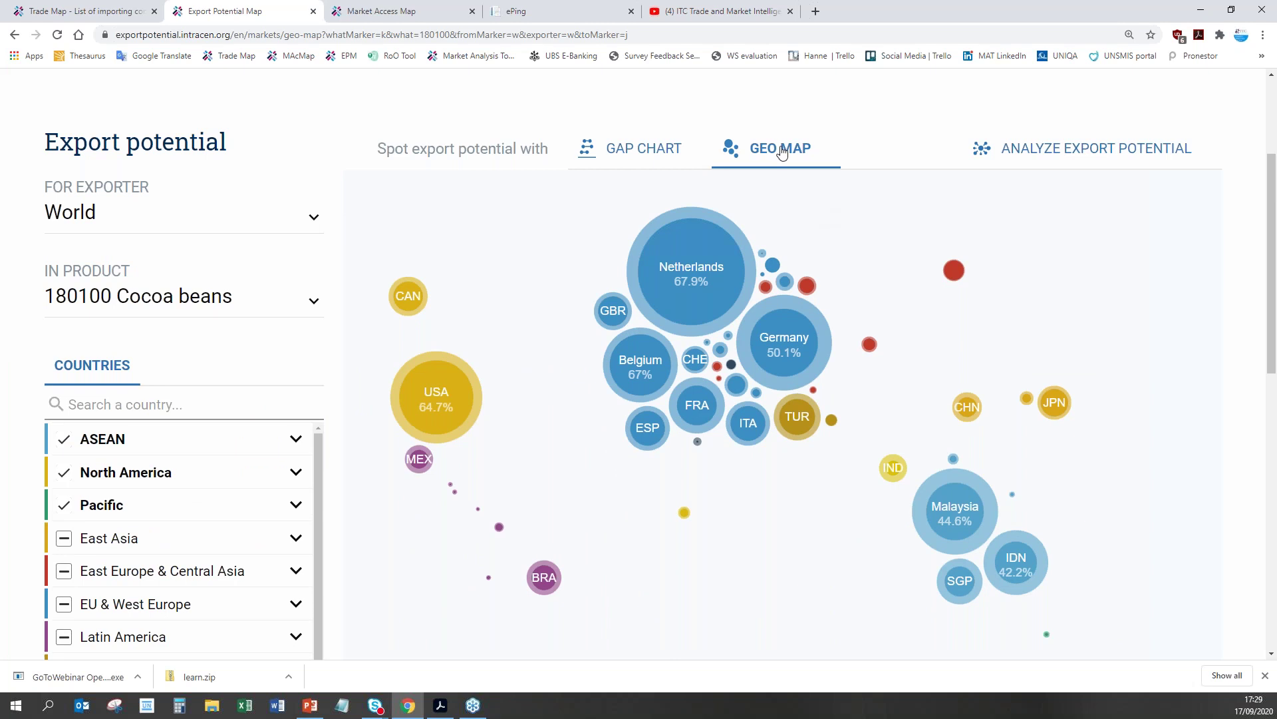
pyautogui.click(615, 162)
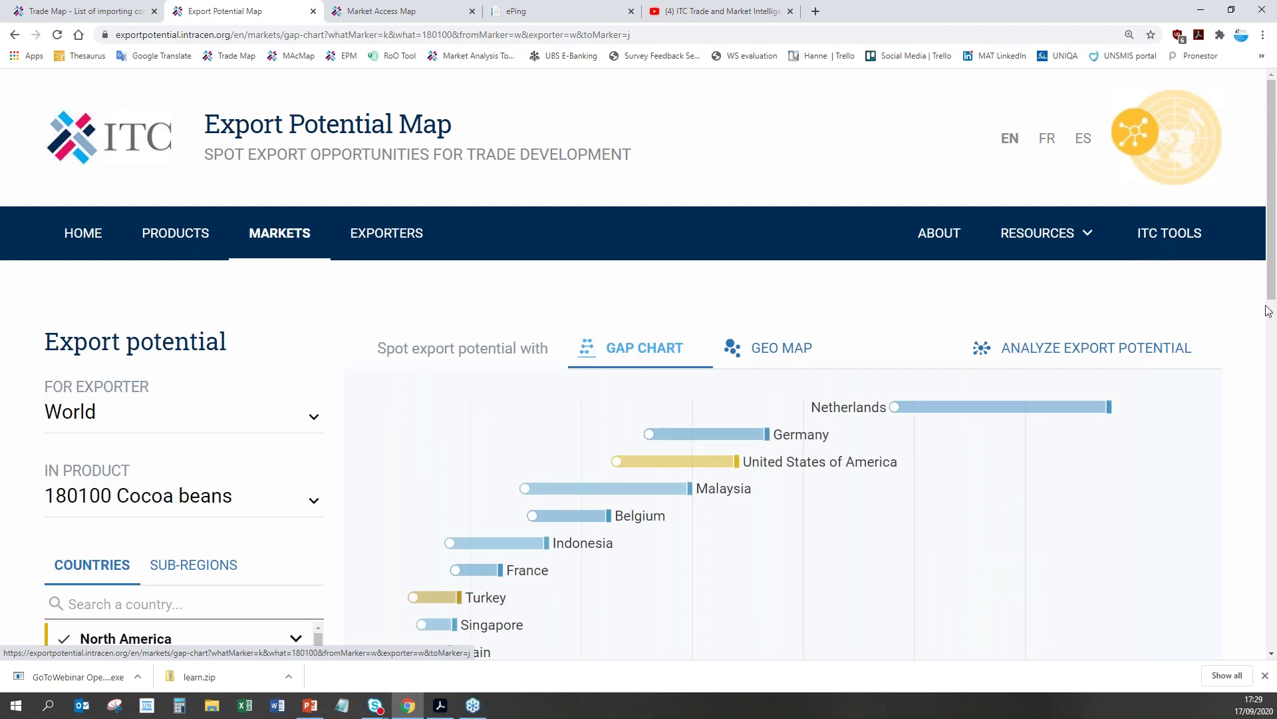
pyautogui.scroll(-4, 1268, 310)
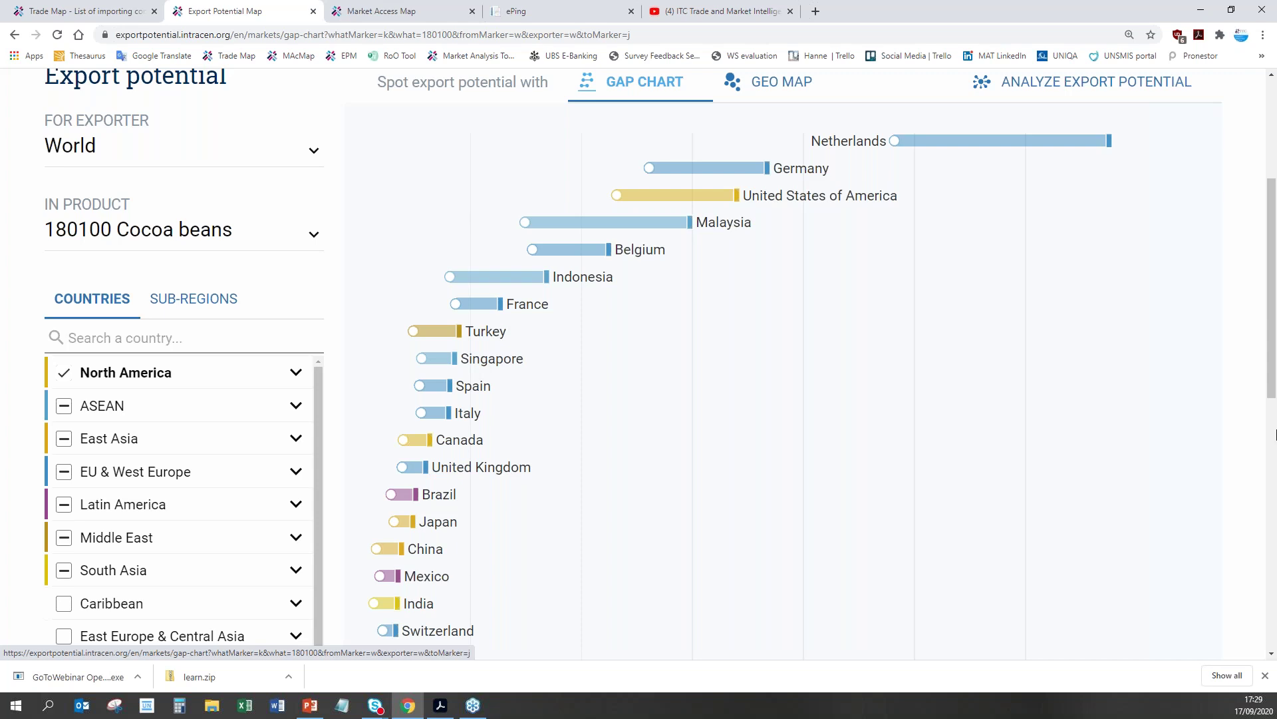
pyautogui.scroll(-6, 1275, 434)
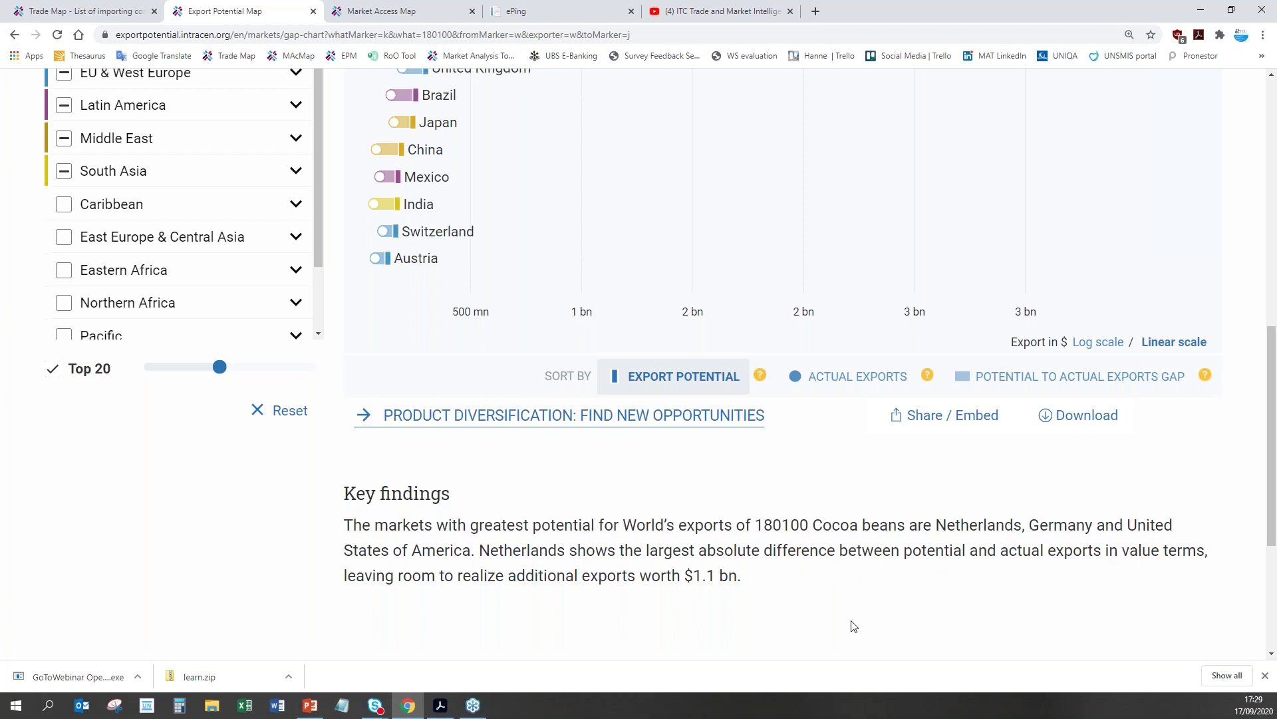
pyautogui.scroll(5, 855, 627)
pyautogui.scroll(3, 855, 627)
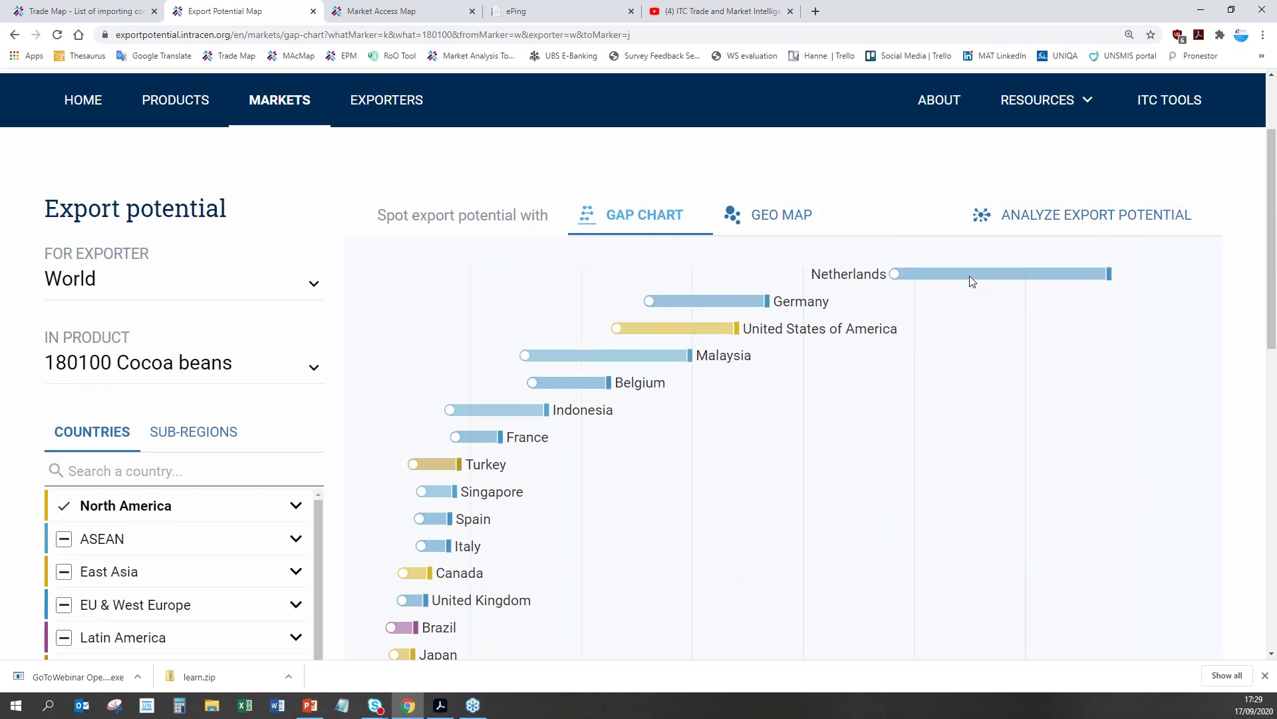
# Step: Show the Netherlands figures: $3.3 bn potential, $2.4 bn actual, $1.1 bn untapped
pyautogui.click(972, 280)
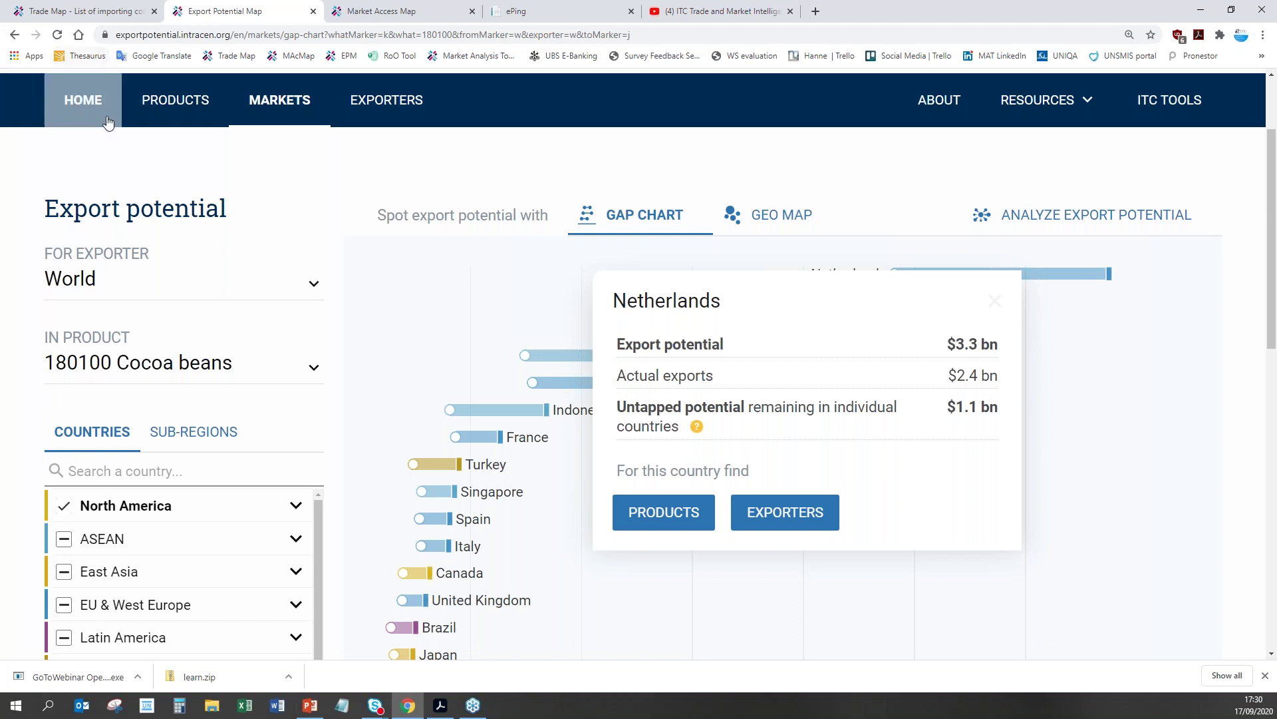
# Step: From the home page, pick Trinidad and Tobago as the country and explore its product export potential
pyautogui.click(84, 101)
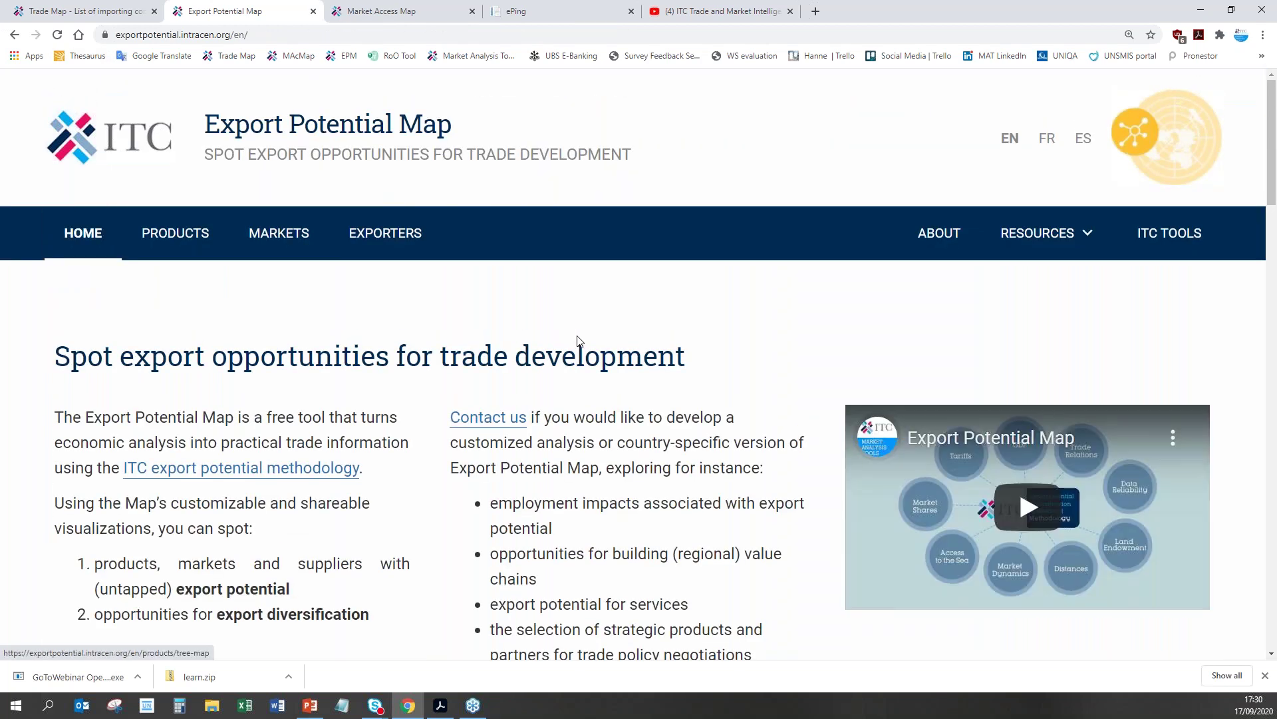
pyautogui.scroll(-8, 577, 339)
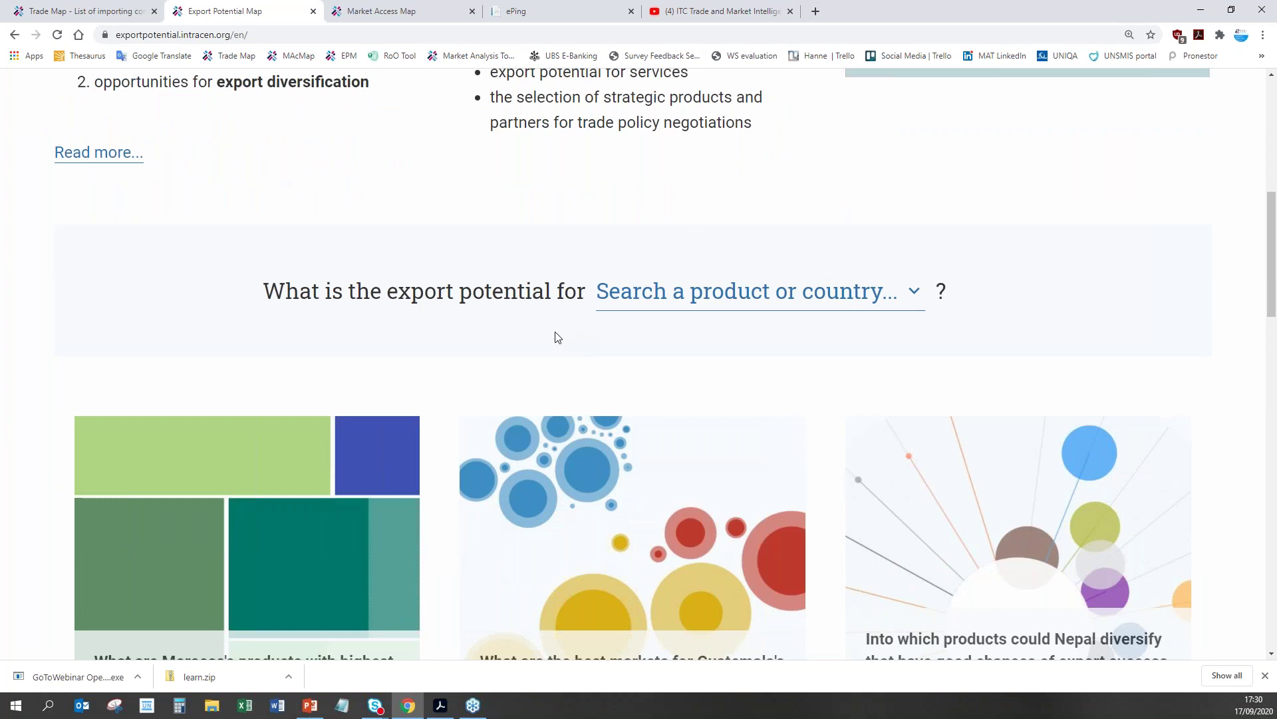
pyautogui.click(616, 299)
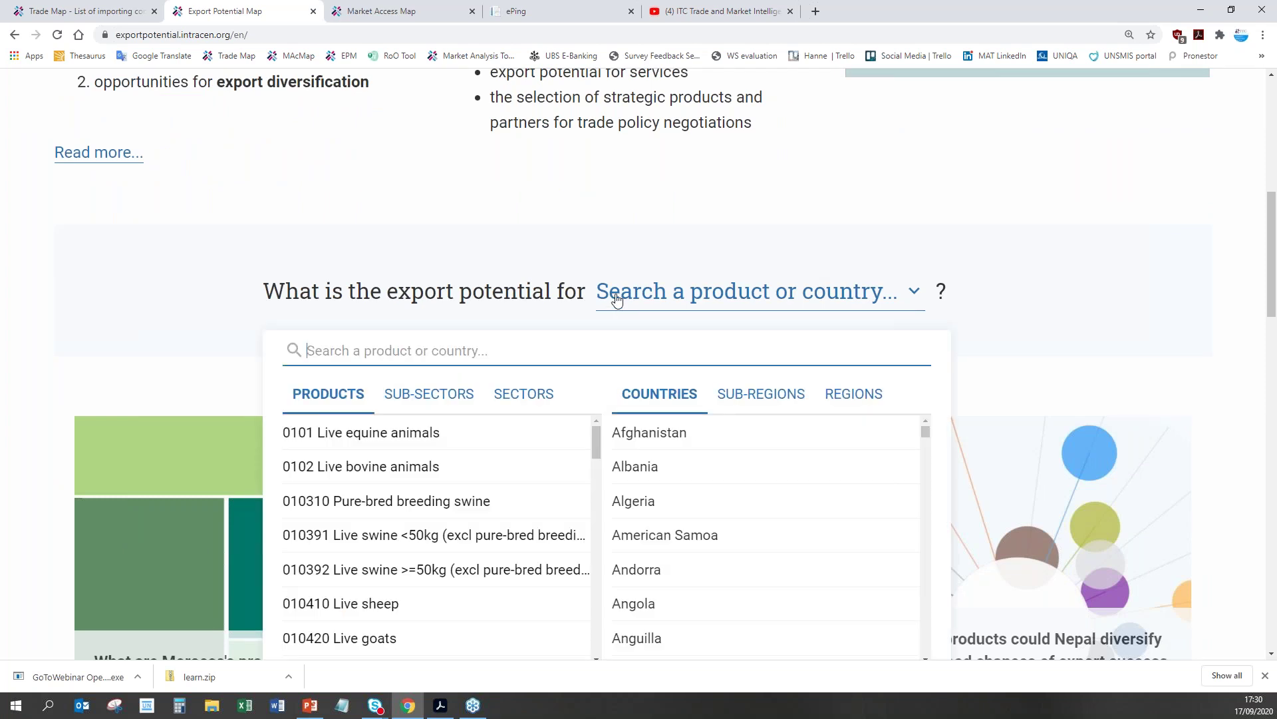
pyautogui.write('trini')
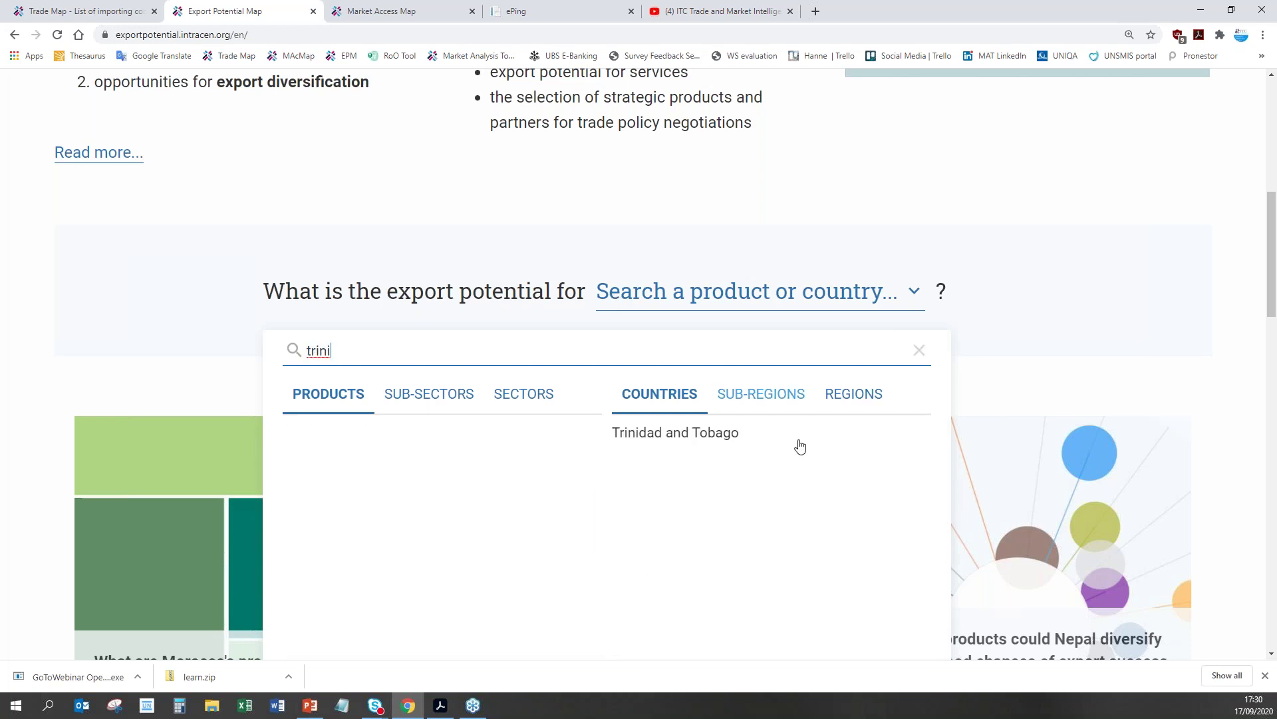
pyautogui.click(653, 433)
pyautogui.scroll(-10, 1029, 533)
pyautogui.click(672, 469)
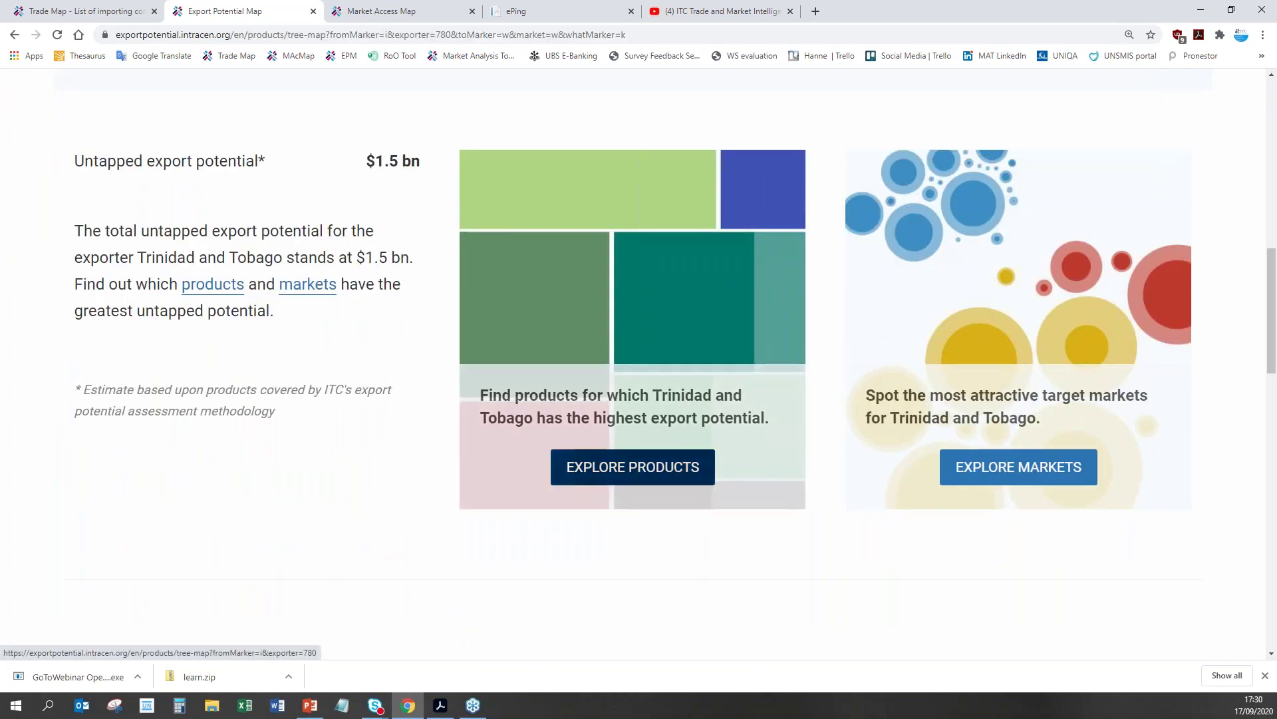
pyautogui.scroll(-3, 1022, 510)
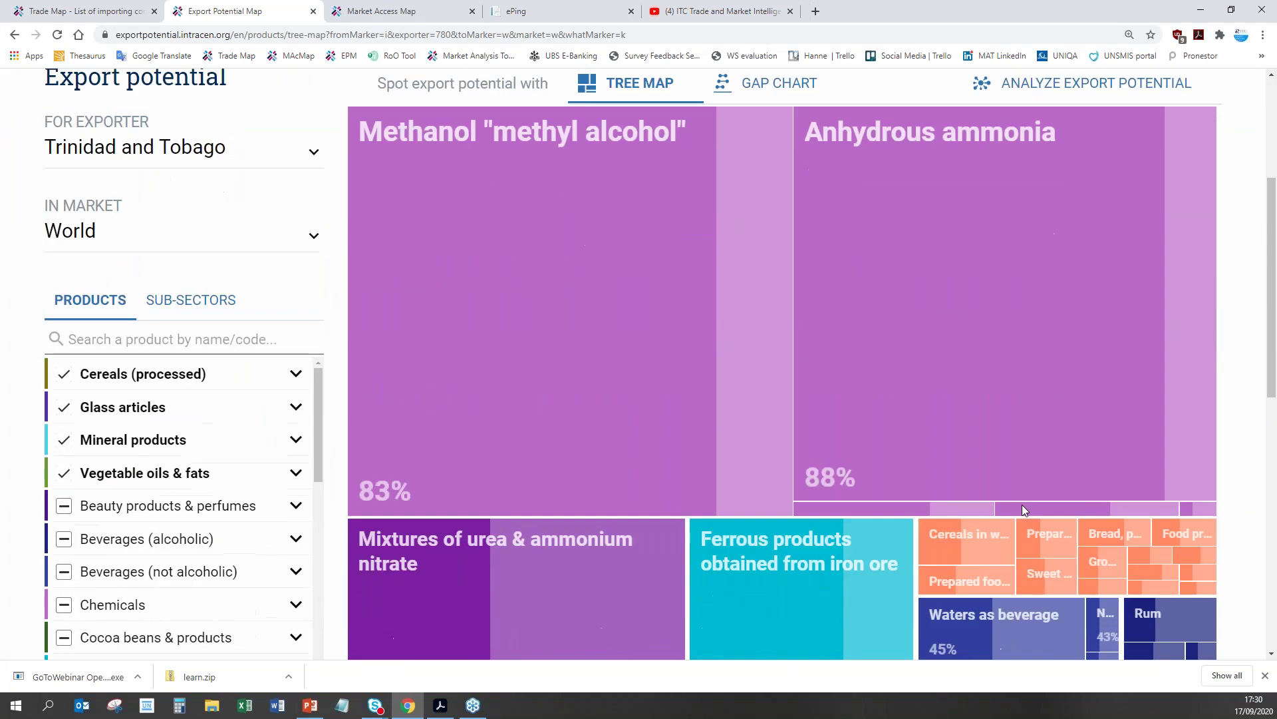
pyautogui.click(506, 547)
pyautogui.hotkey('ctrl', '-')
pyautogui.hotkey('ctrl', '-')
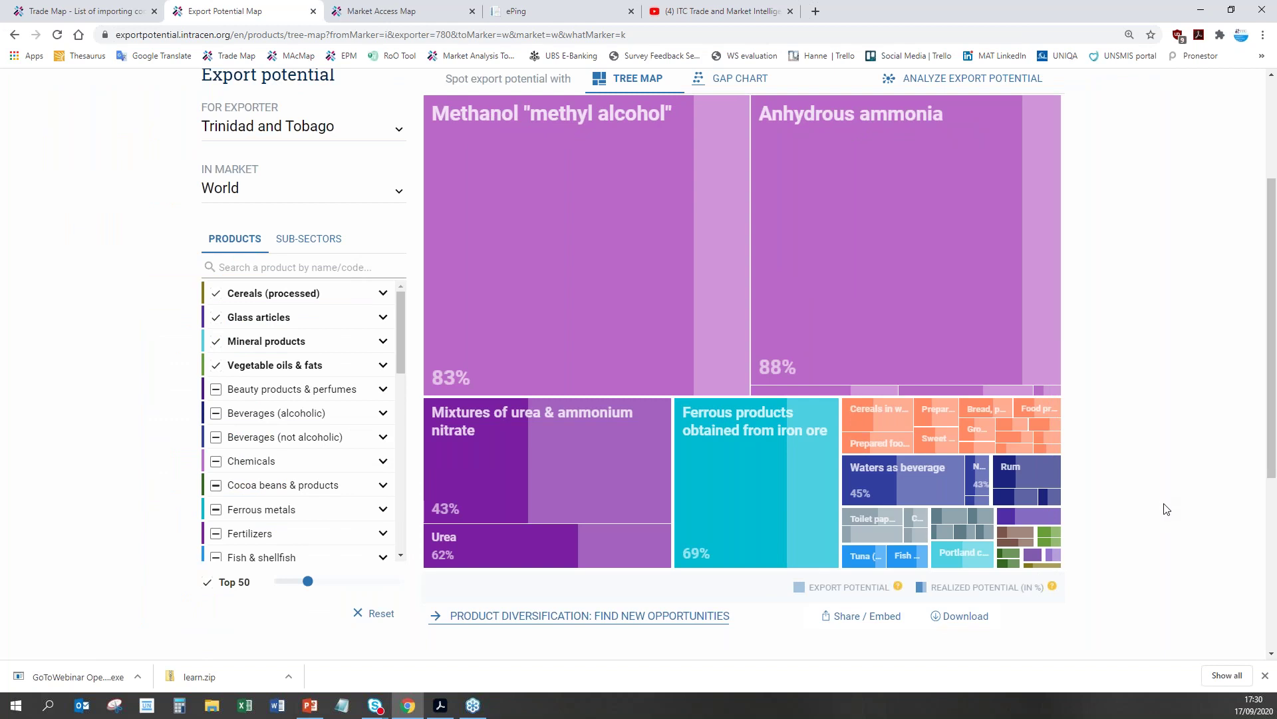
pyautogui.click(542, 229)
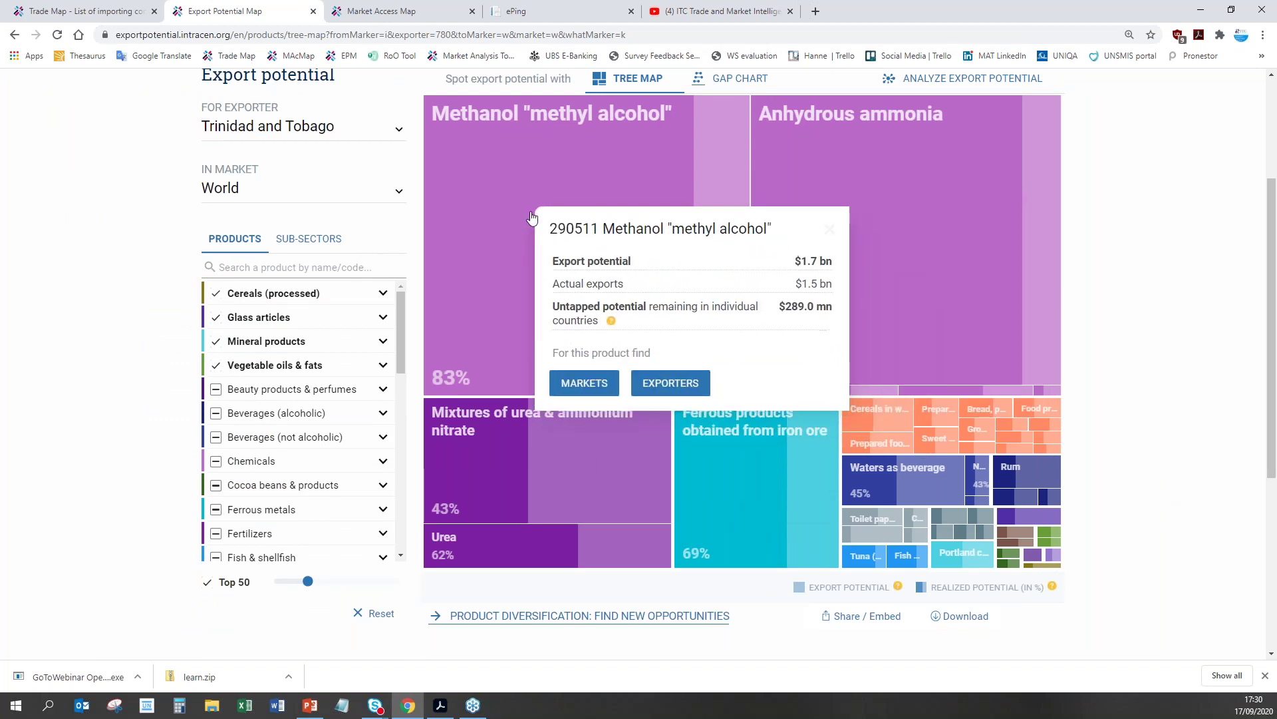
pyautogui.click(920, 219)
pyautogui.click(918, 214)
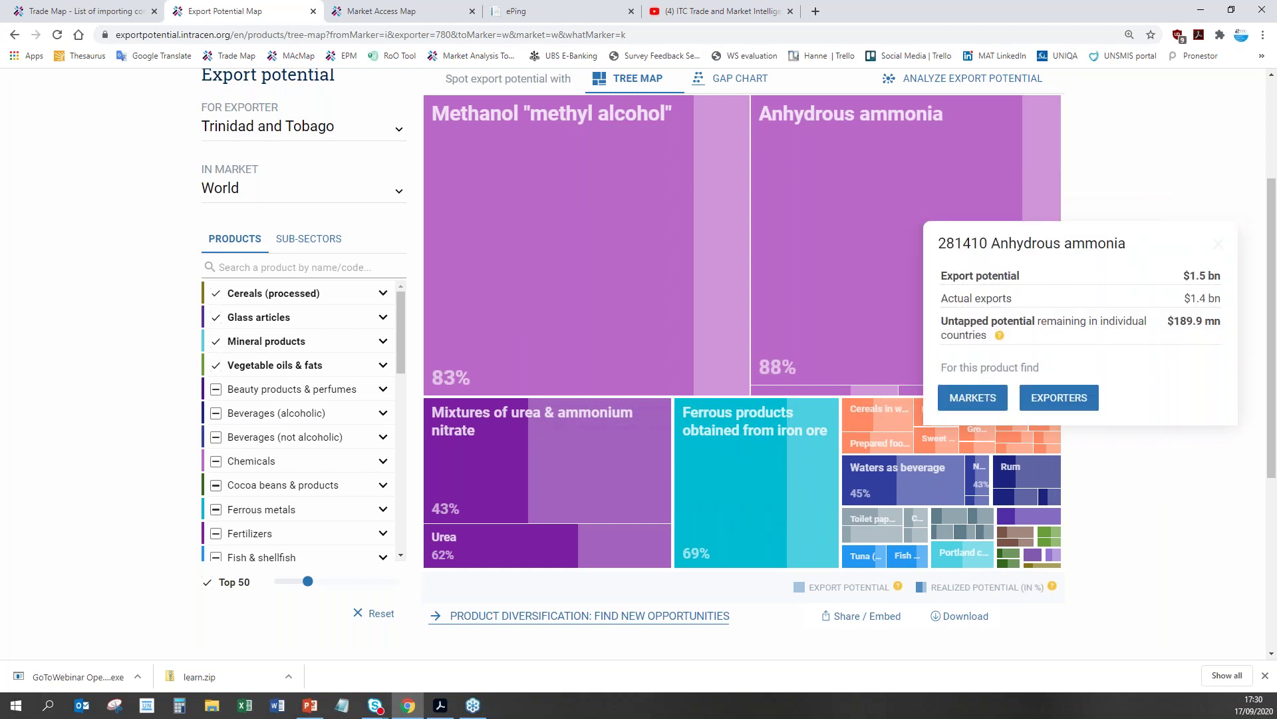
pyautogui.click(608, 226)
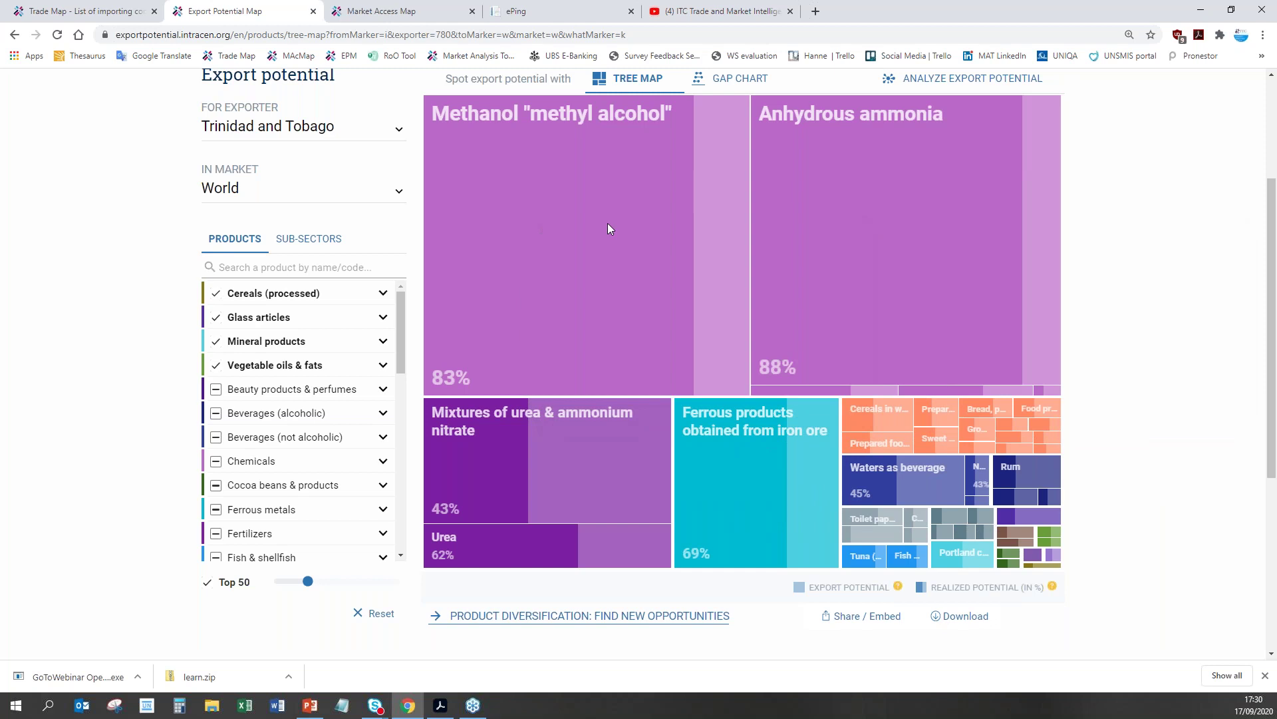
pyautogui.click(603, 225)
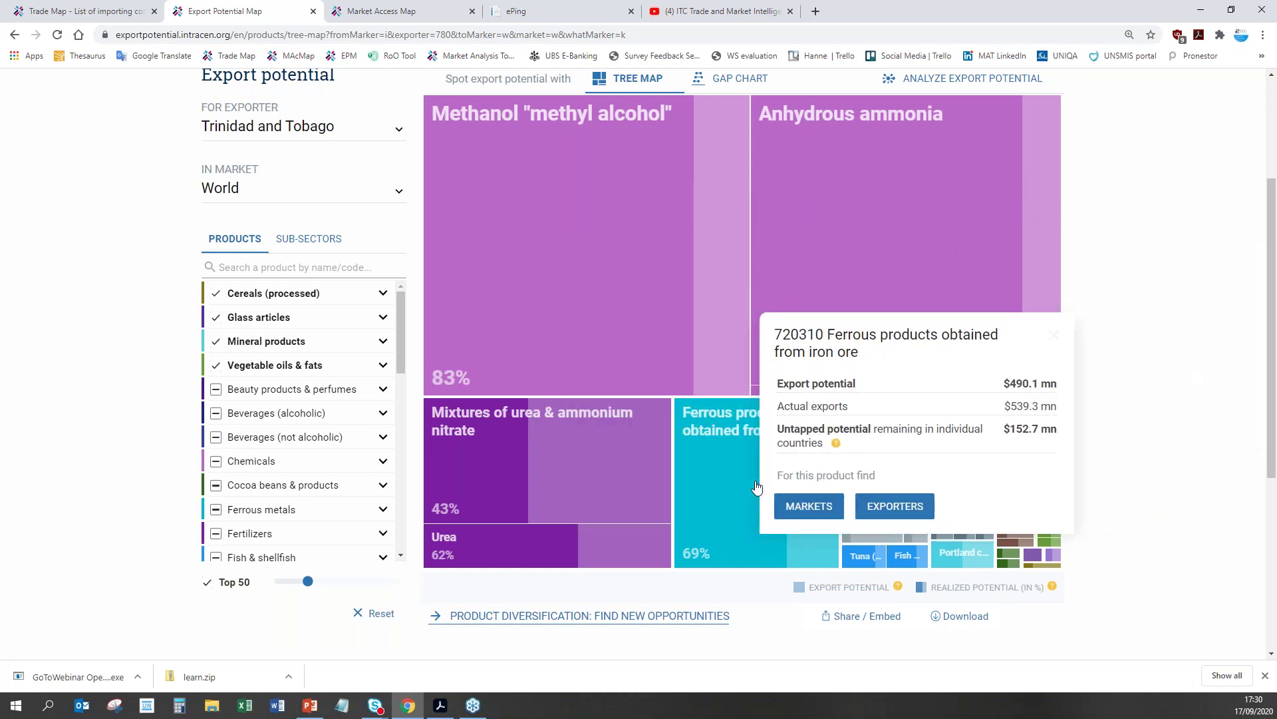
pyautogui.moveTo(924, 445)
pyautogui.moveTo(886, 423)
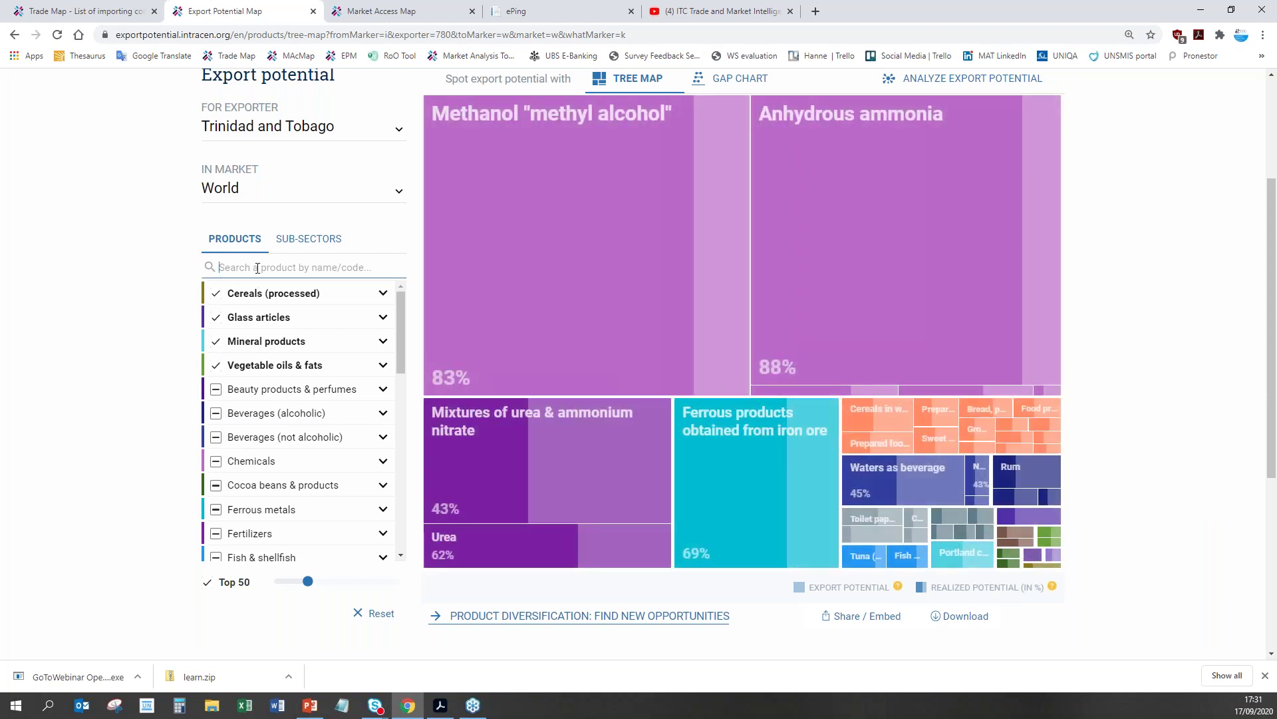
pyautogui.click(258, 267)
pyautogui.write('cocoa')
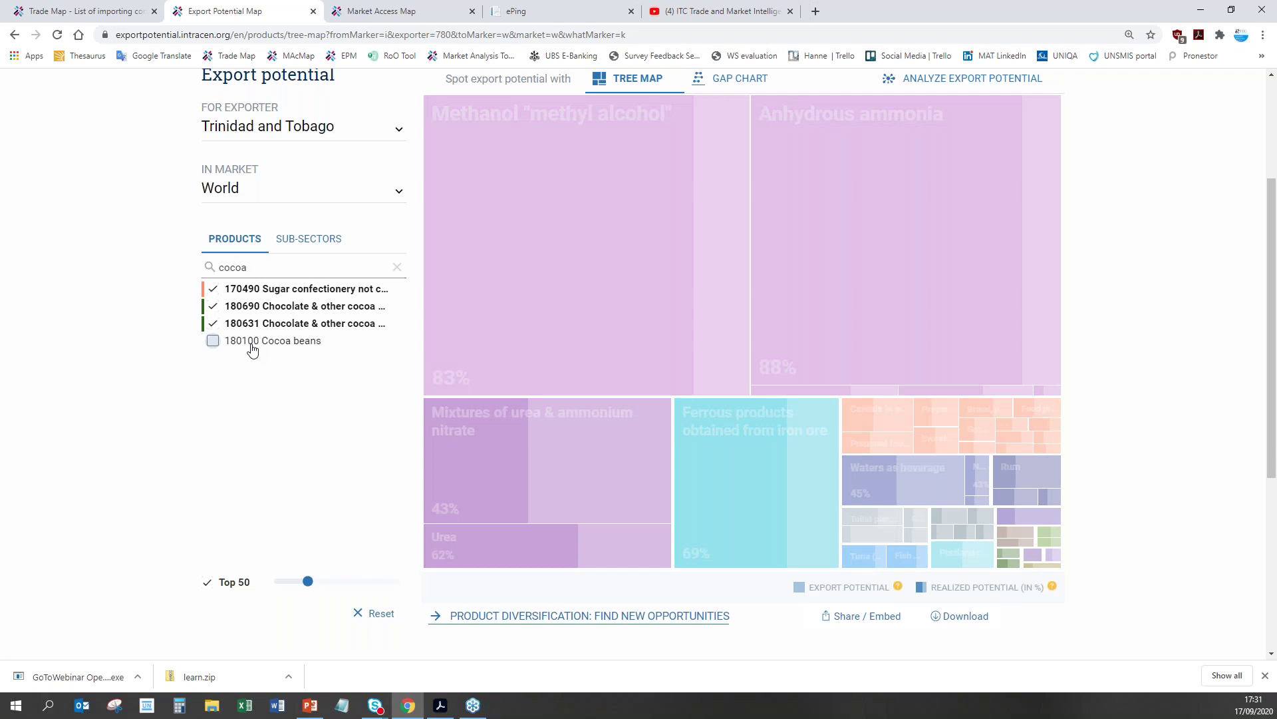
# Step: Keep 180100 Cocoa beans selected among the cocoa products, show the top 97 products, and open the gap chart
pyautogui.click(251, 343)
pyautogui.click(216, 324)
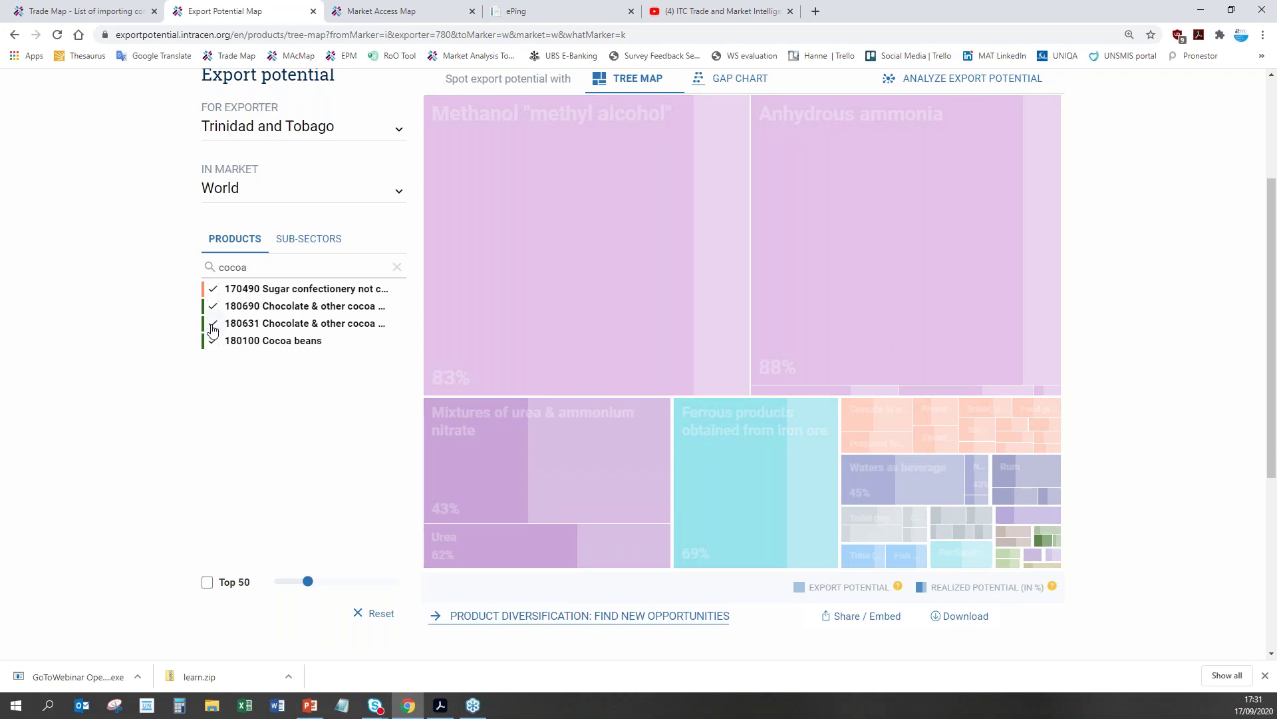
pyautogui.click(214, 305)
pyautogui.click(213, 288)
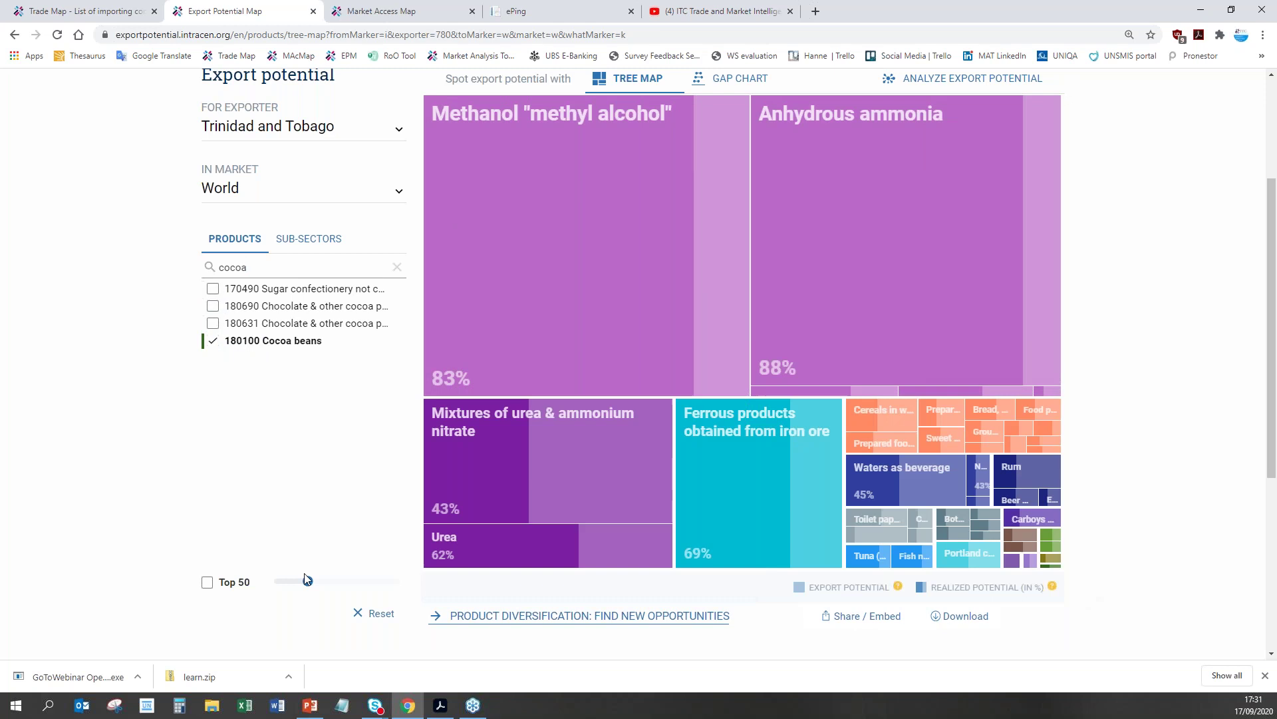
pyautogui.moveTo(309, 581); pyautogui.dragTo(341, 581)
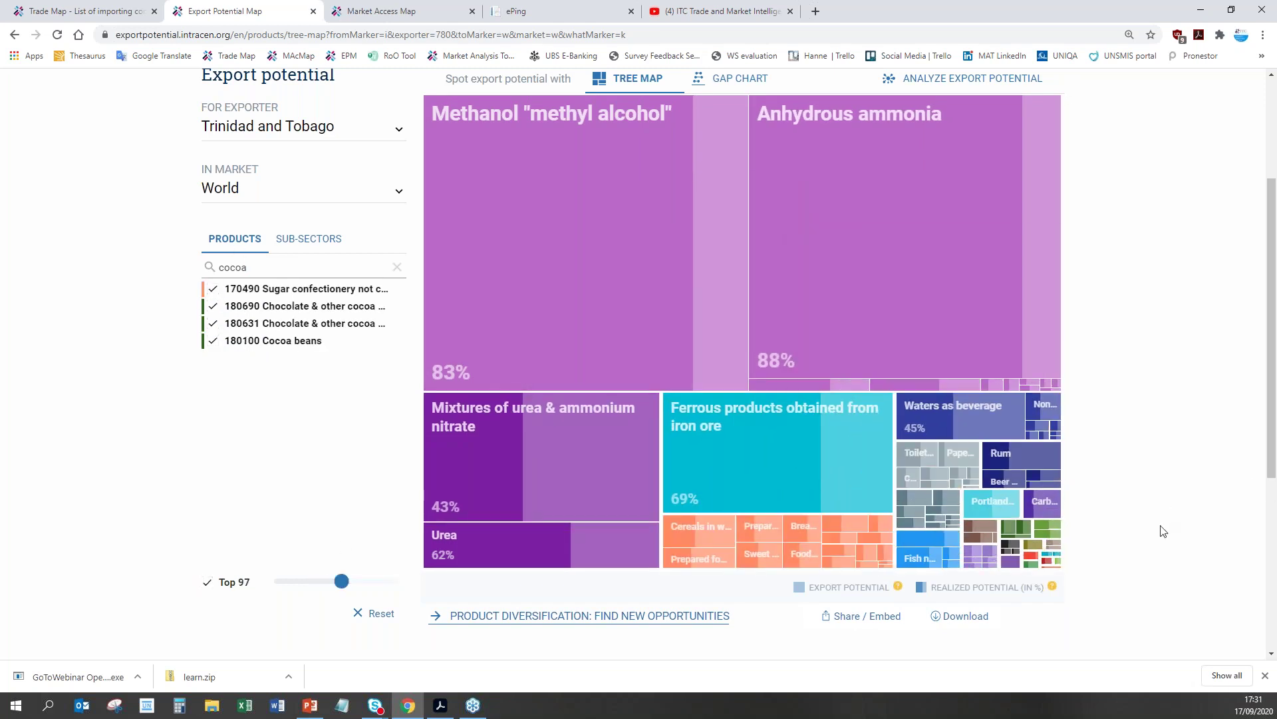
pyautogui.scroll(1, 1101, 550)
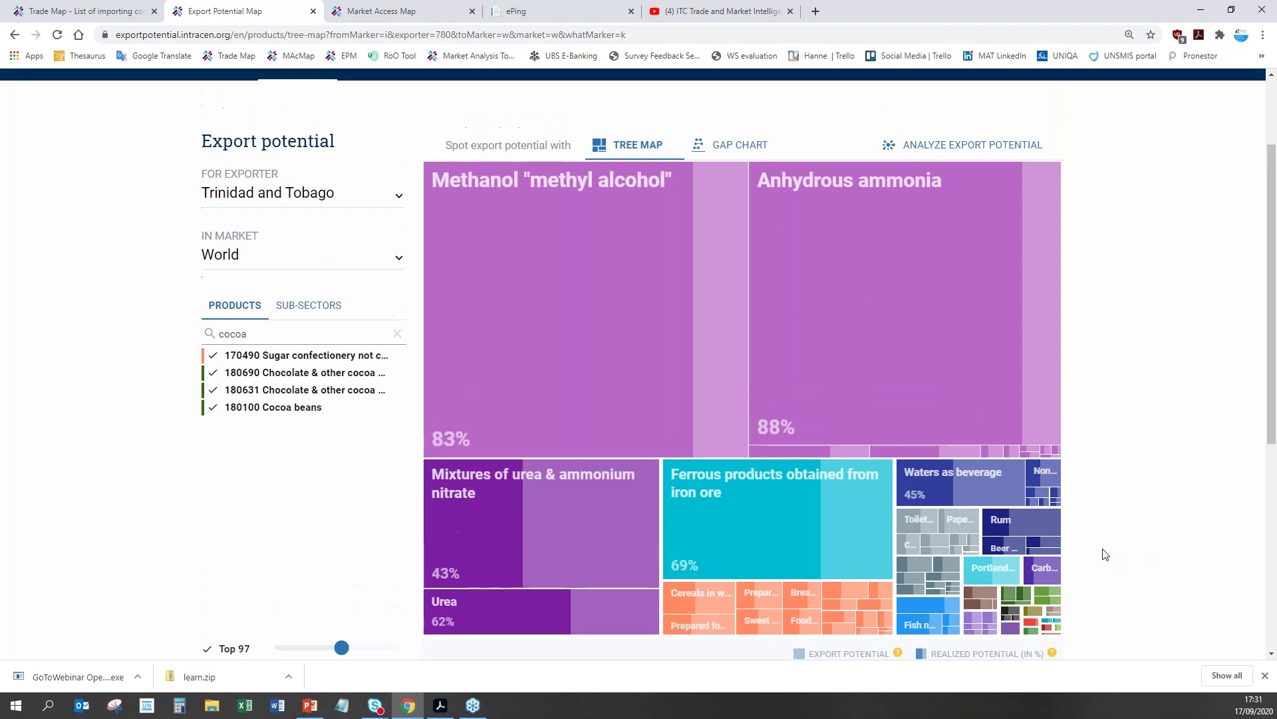
pyautogui.click(732, 144)
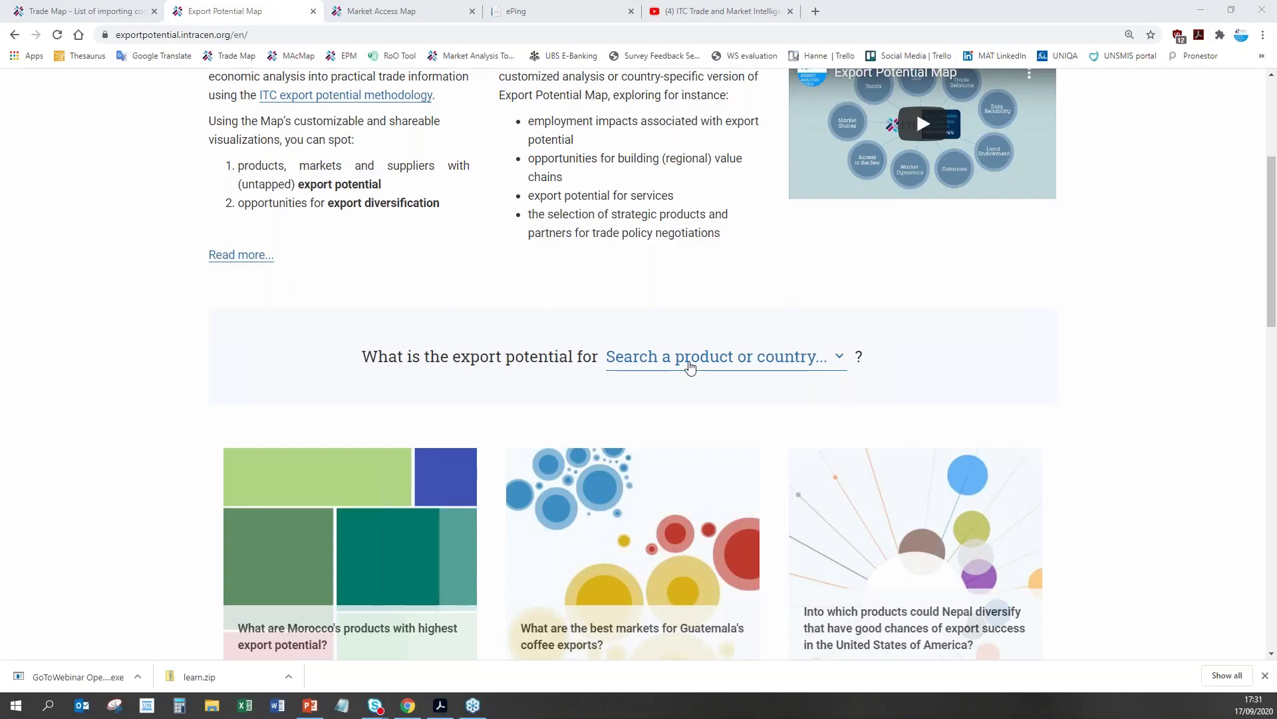
# Step: Search 'cocoa' again and choose Cocoa beans to reopen its $6.2 bn product page
pyautogui.click(690, 365)
pyautogui.write('cocoa')
pyautogui.click(489, 488)
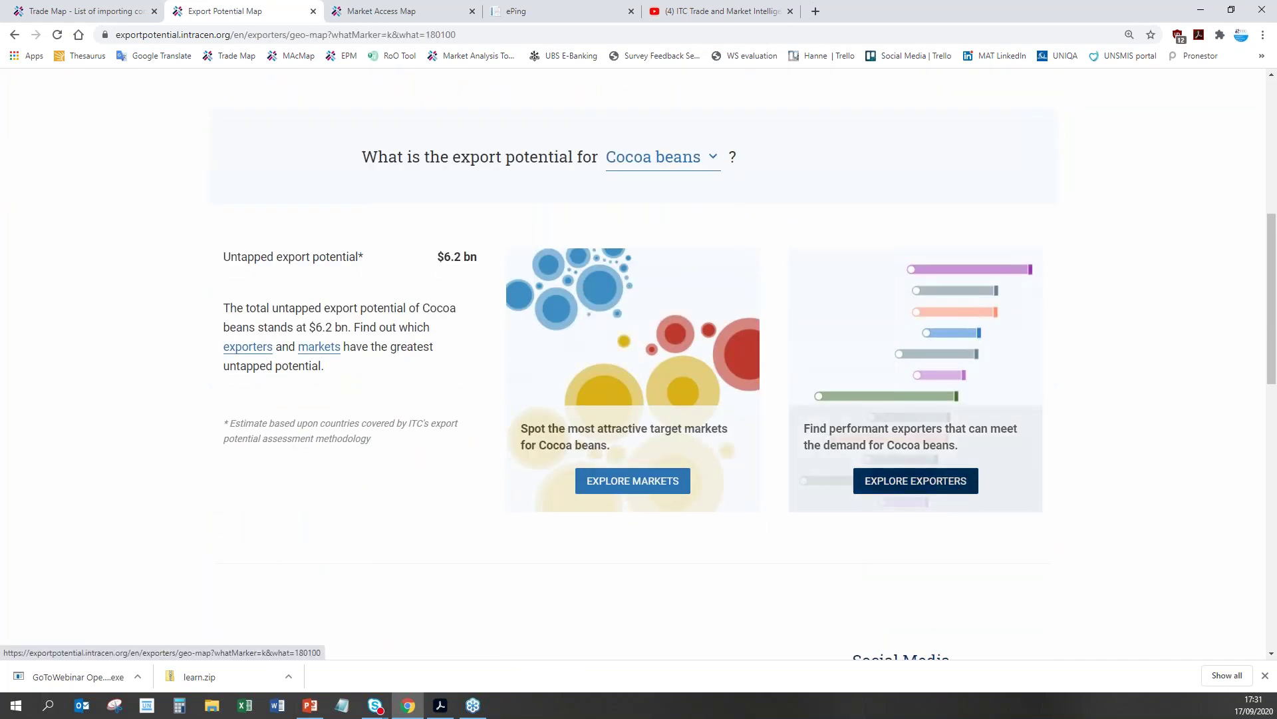
# Step: Explore Cocoa beans exporters and untick East Asia, Eastern Africa, Middle East, South Asia and Western Africa, keeping Caribbean
pyautogui.click(915, 480)
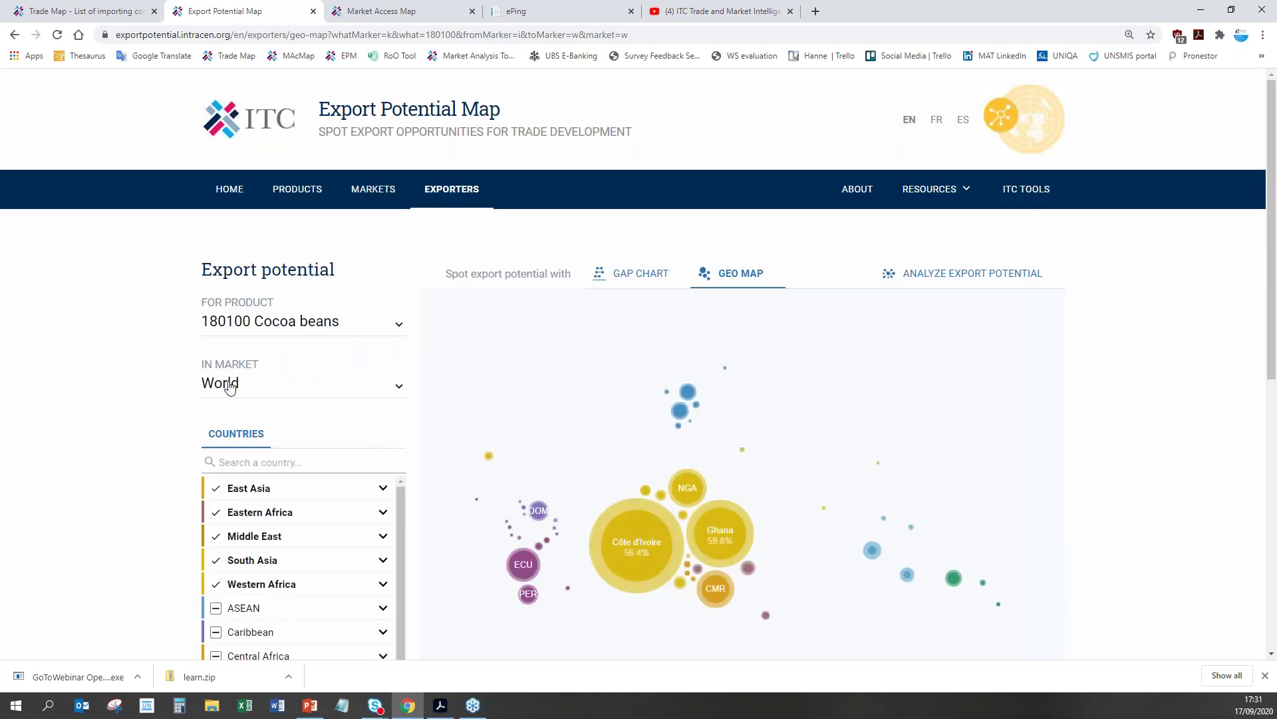
pyautogui.scroll(-4, 1004, 413)
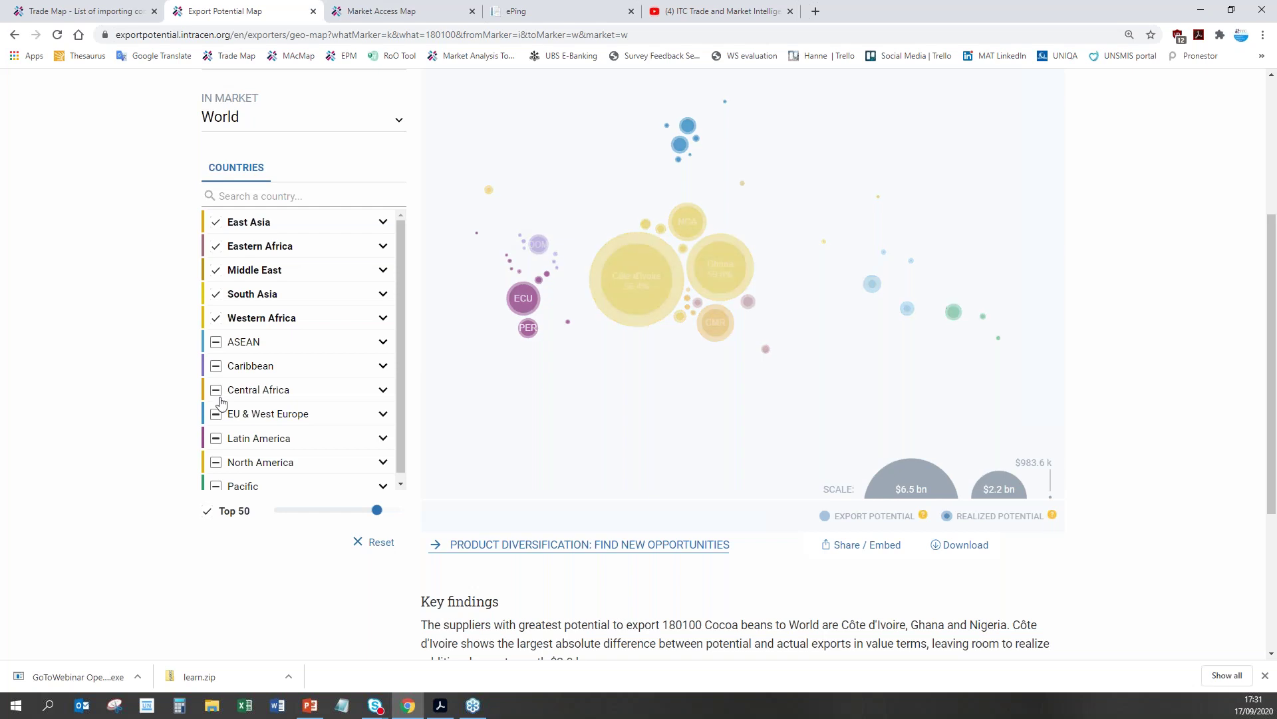
pyautogui.click(216, 222)
pyautogui.click(216, 245)
pyautogui.click(215, 270)
pyautogui.click(216, 294)
pyautogui.click(215, 317)
pyautogui.click(215, 366)
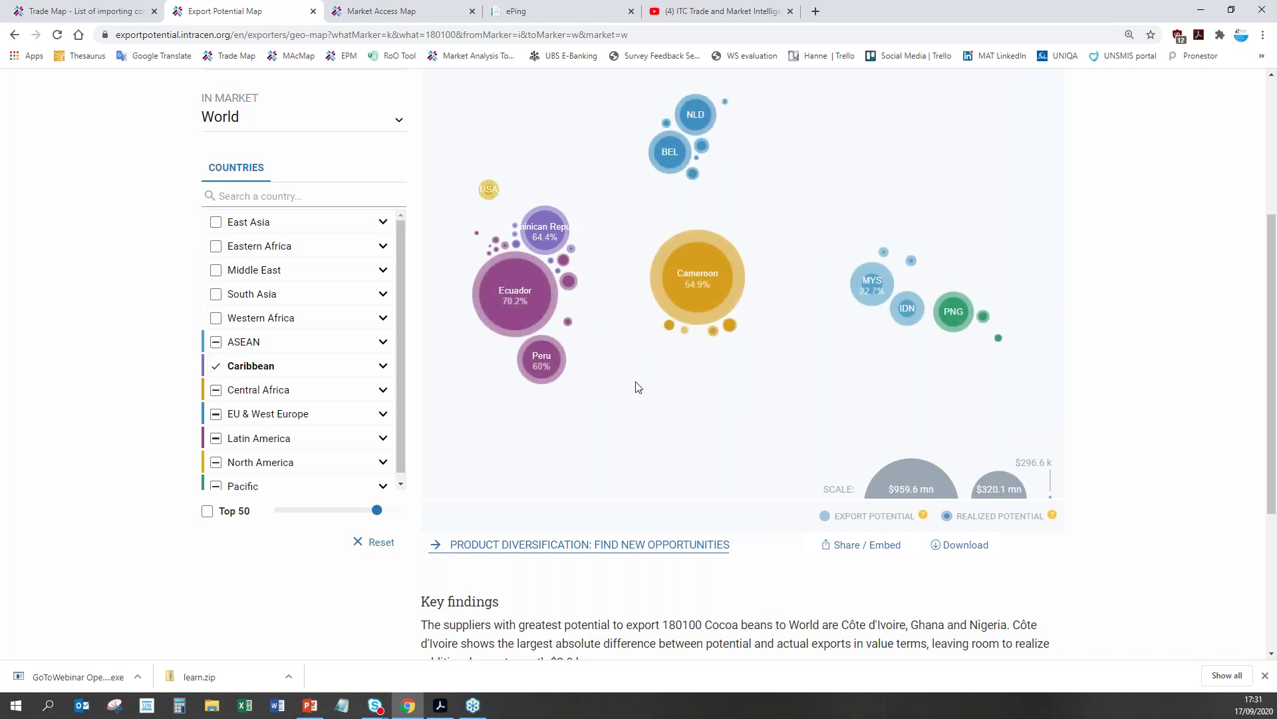
# Step: Briefly include EU & West Europe, Latin America, North America and ASEAN exporters, then remove them again
pyautogui.click(216, 413)
pyautogui.click(215, 438)
pyautogui.click(215, 462)
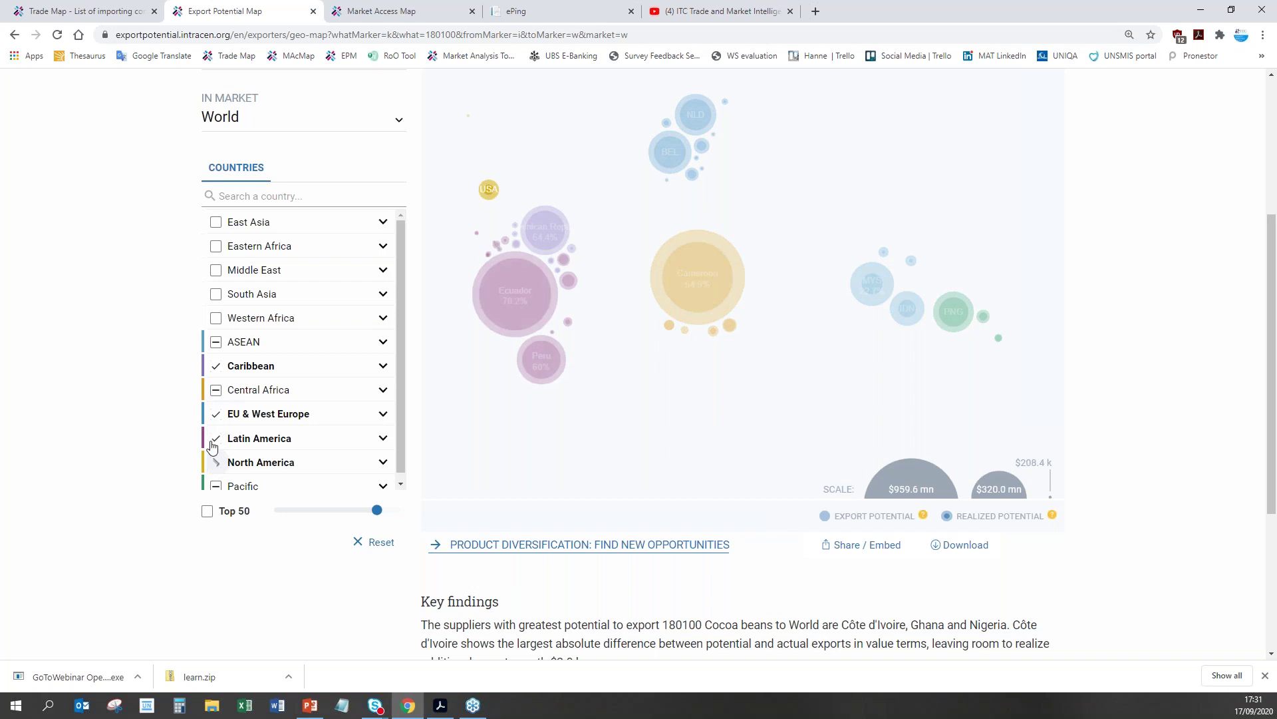
pyautogui.click(215, 438)
pyautogui.click(216, 414)
pyautogui.click(215, 462)
pyautogui.click(216, 342)
pyautogui.click(216, 342)
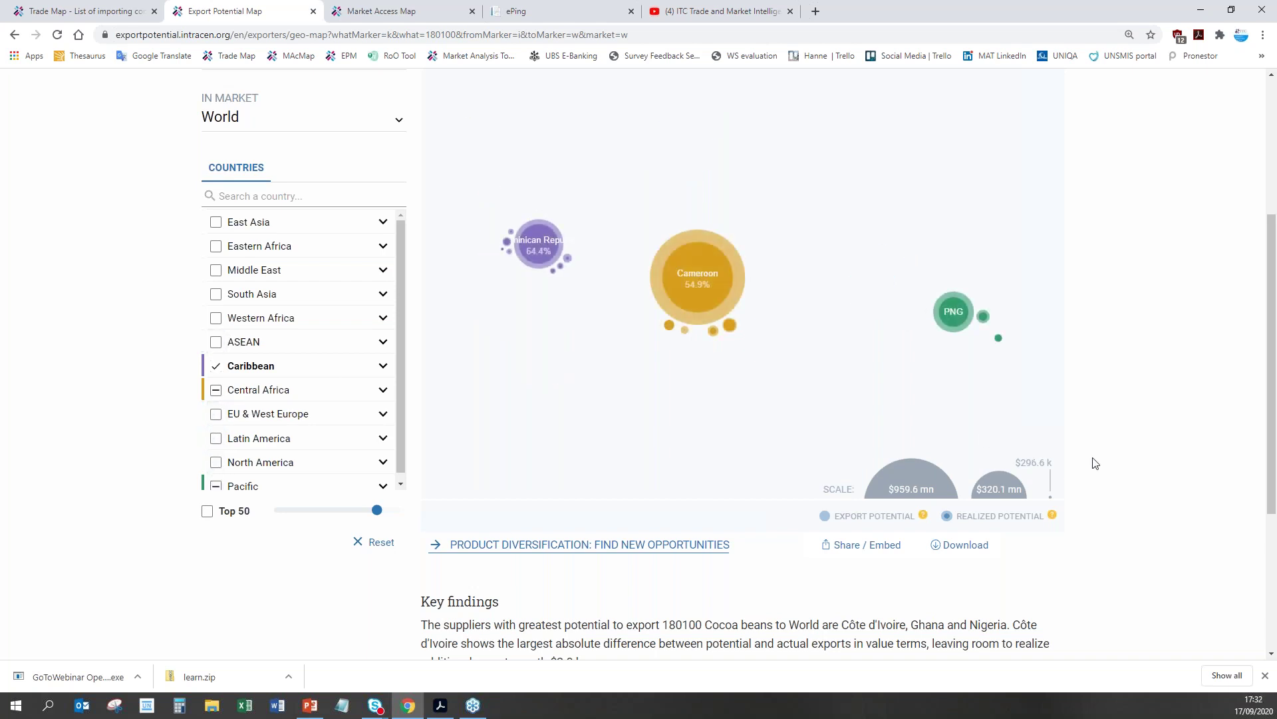
# Step: Inspect the Dominican Republic bubble, then switch the exporters view to the gap chart
pyautogui.scroll(2, 1096, 463)
pyautogui.click(551, 391)
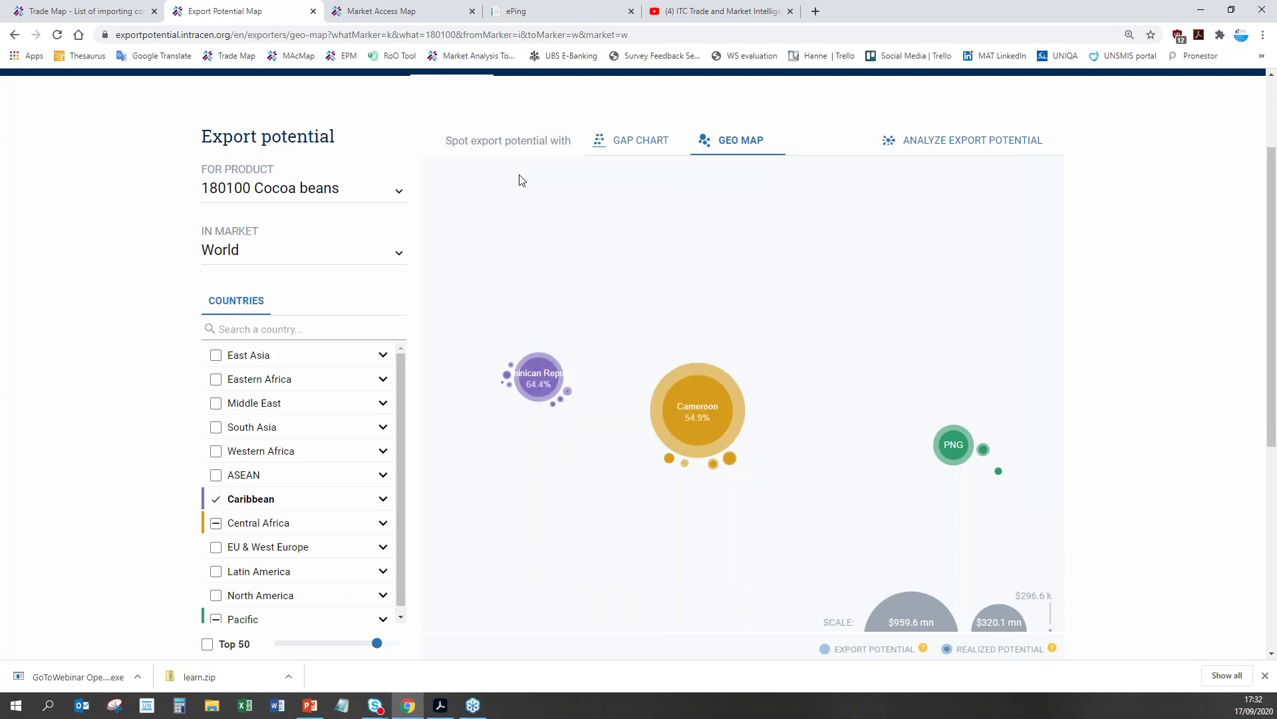
pyautogui.moveTo(508, 378)
pyautogui.click(631, 141)
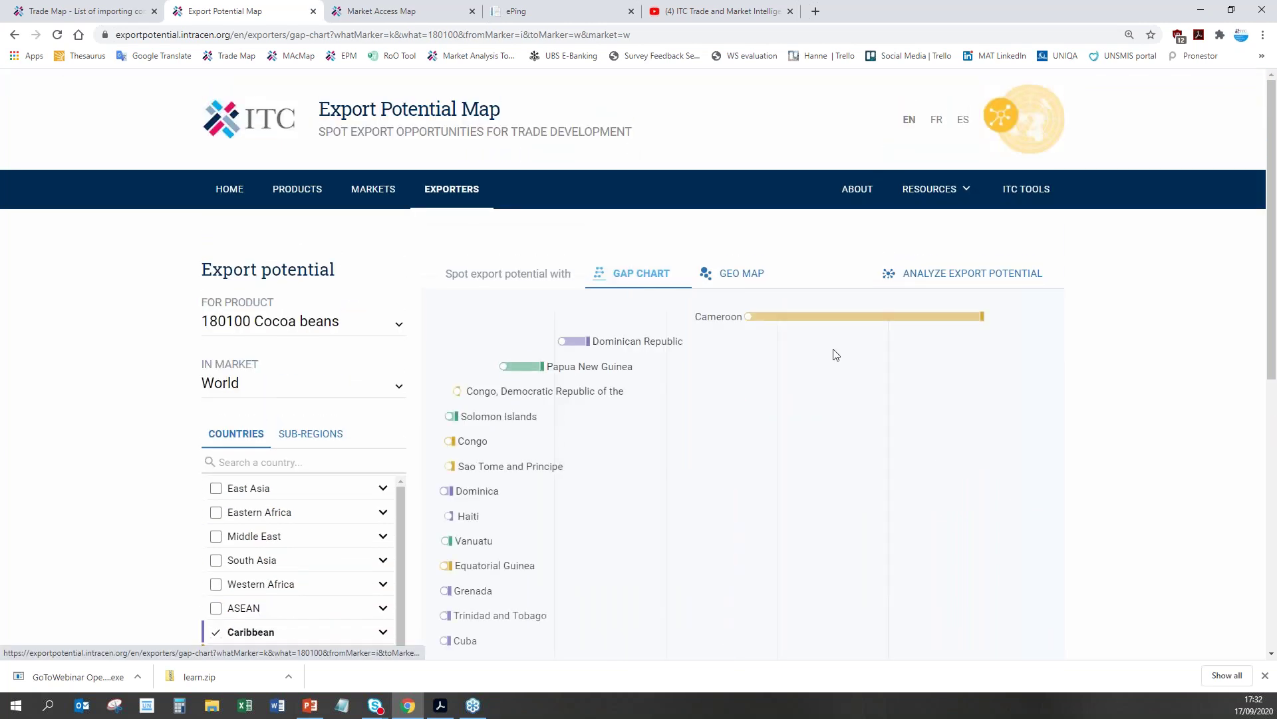
# Step: Add Central Africa exporters to the cocoa gap chart and show Trinidad and Tobago's figures ($2.1 mn potential)
pyautogui.scroll(-1, 1095, 378)
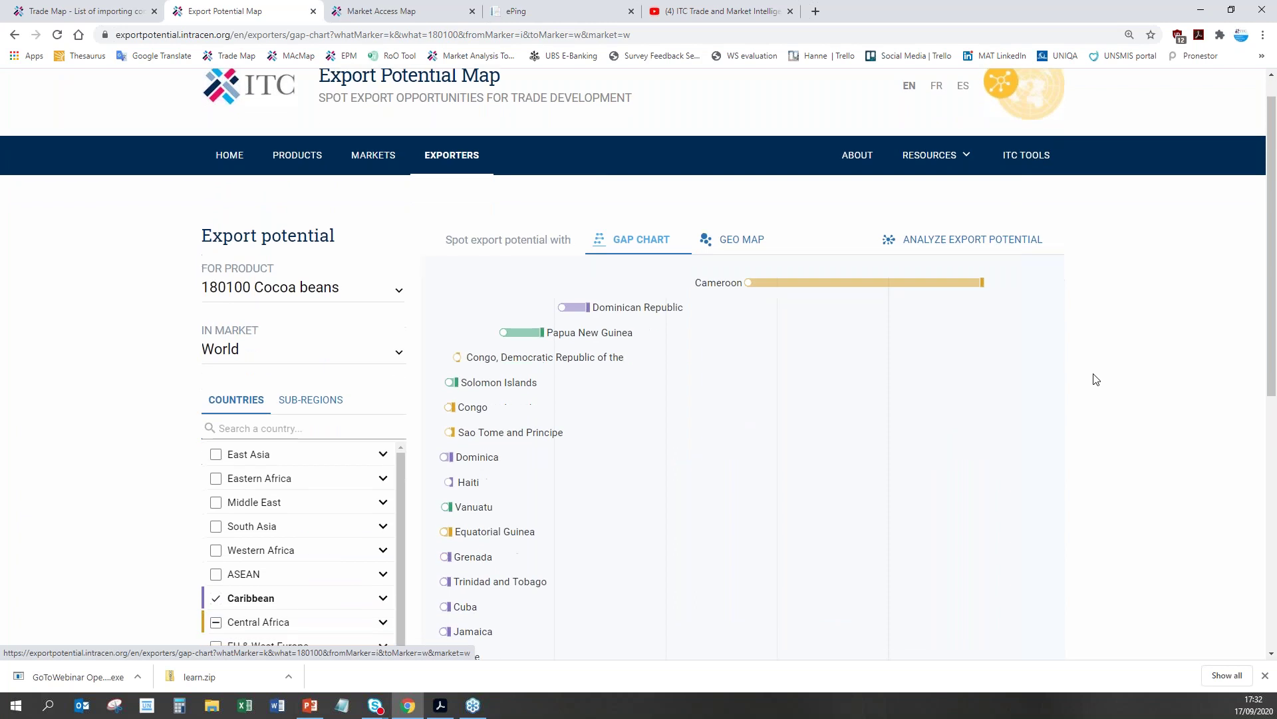
pyautogui.click(216, 591)
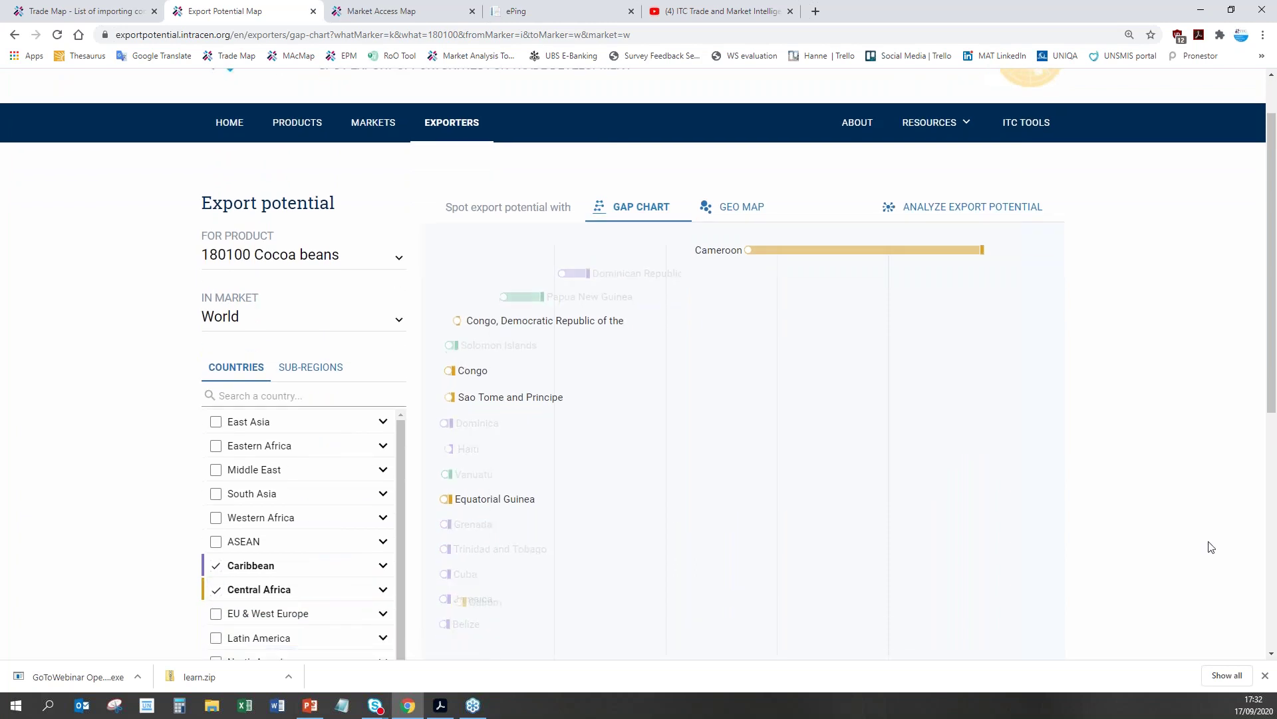
pyautogui.scroll(-1, 1042, 446)
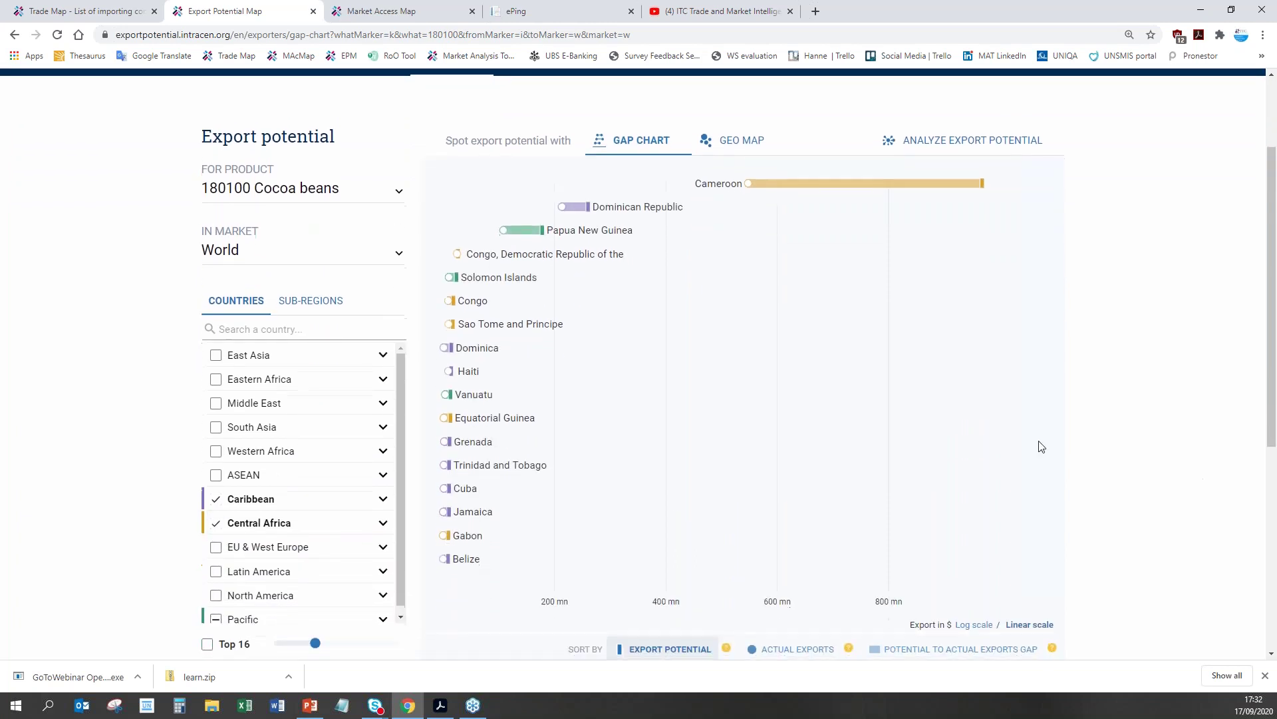
pyautogui.click(652, 208)
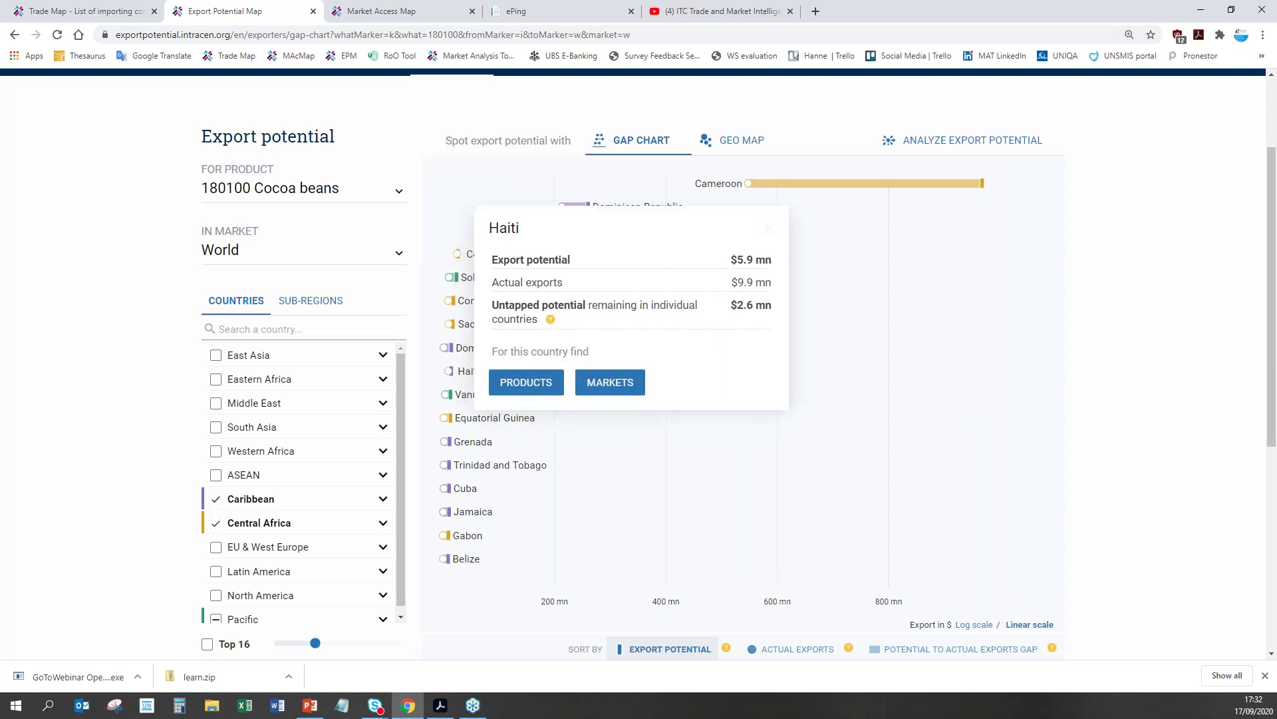
pyautogui.moveTo(490, 471)
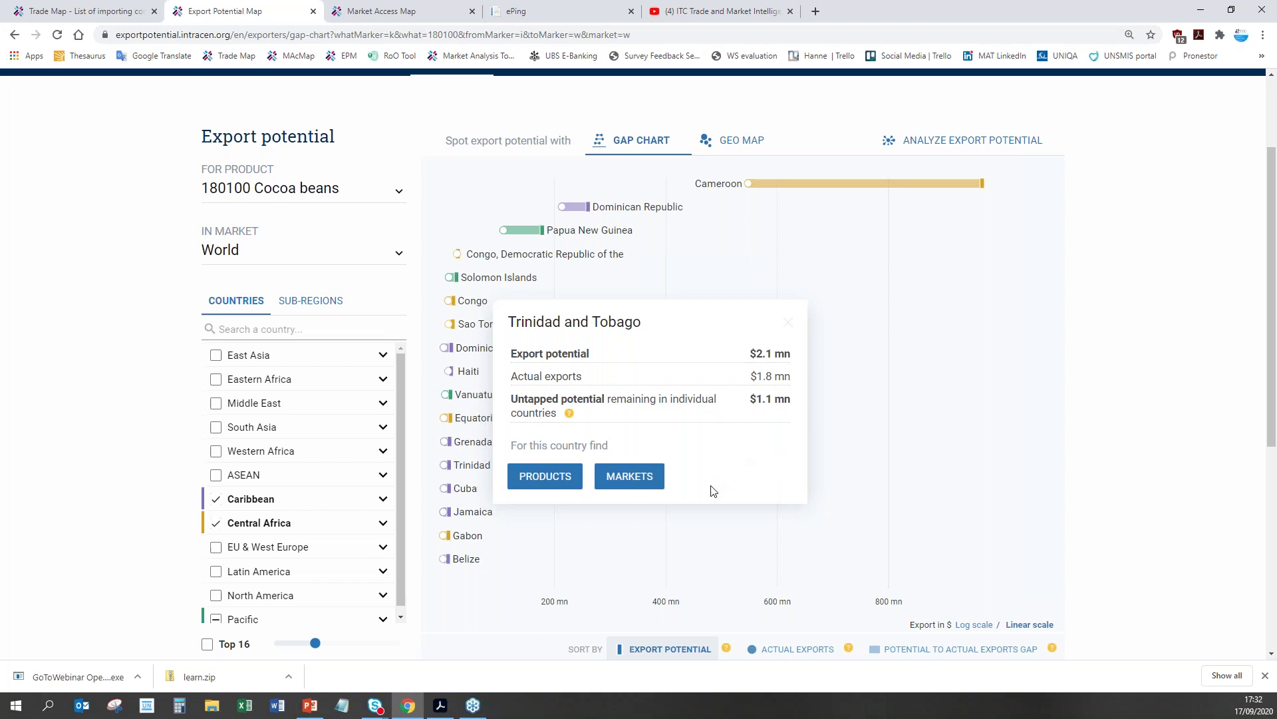
# Step: Open Trinidad and Tobago's cocoa bean markets gap chart, read the key findings, and select the United States bar
pyautogui.click(650, 489)
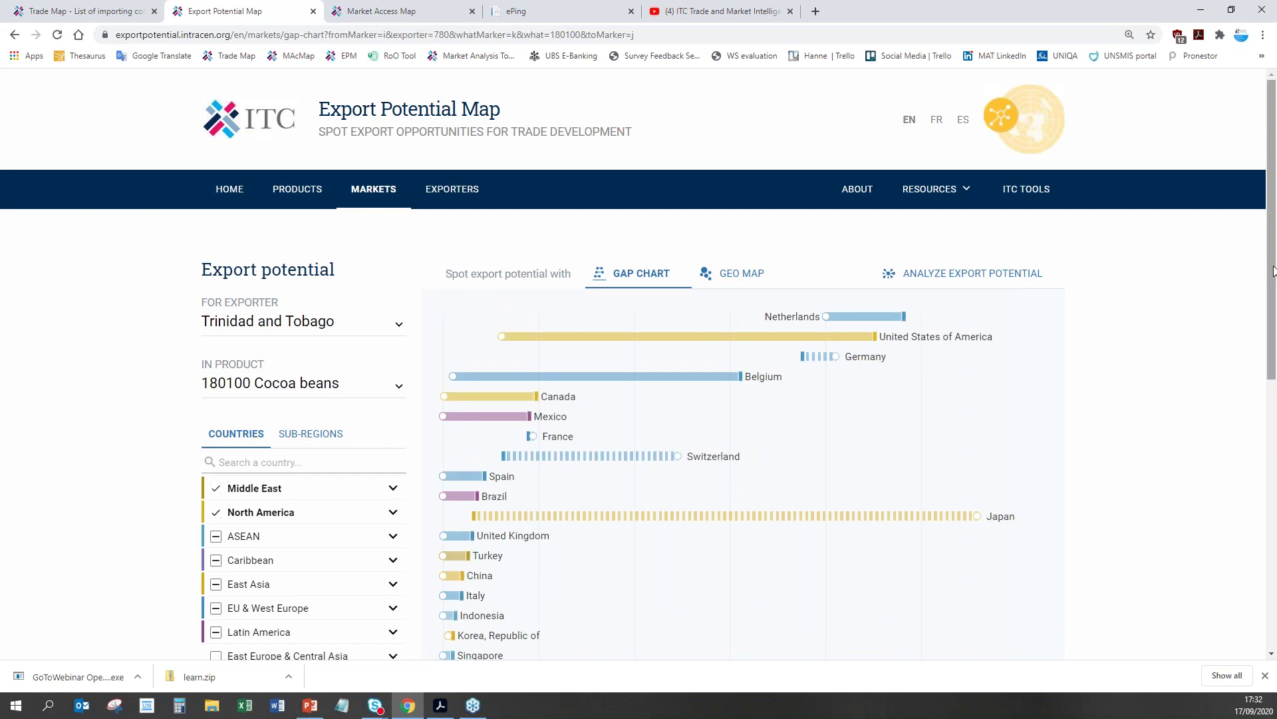
pyautogui.moveTo(1274, 269); pyautogui.dragTo(1275, 339)
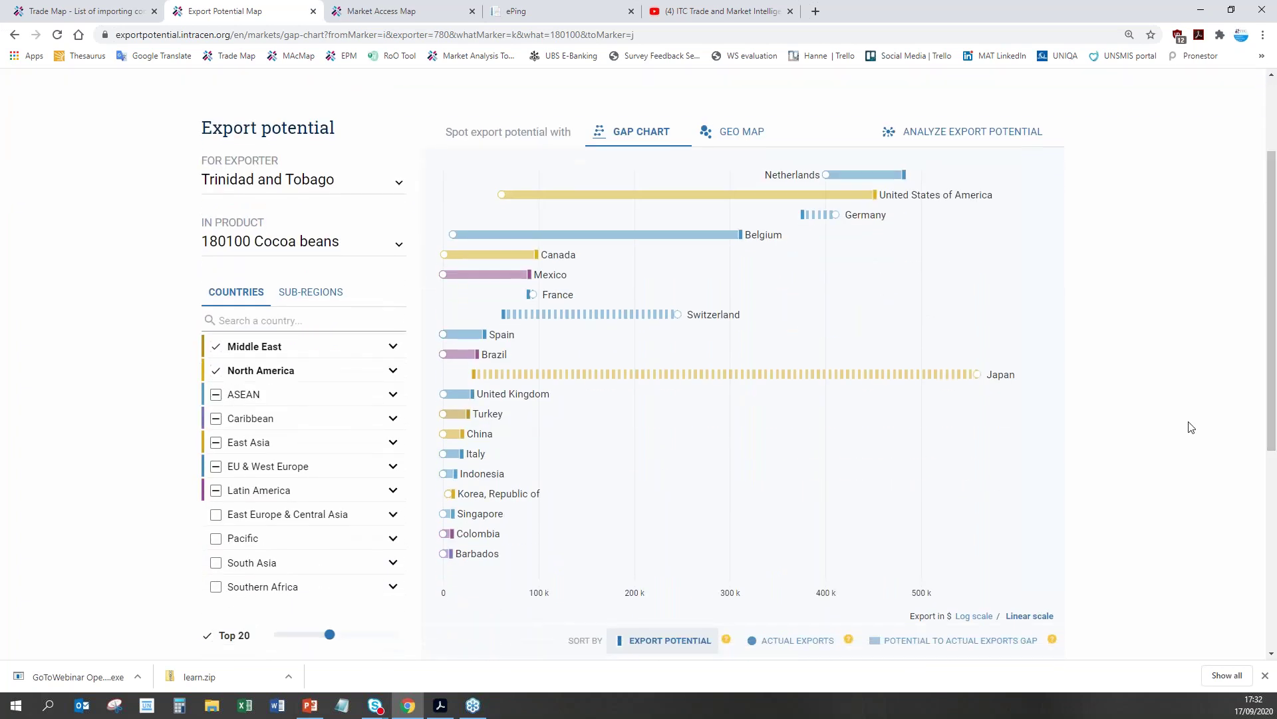
pyautogui.scroll(-3, 1189, 431)
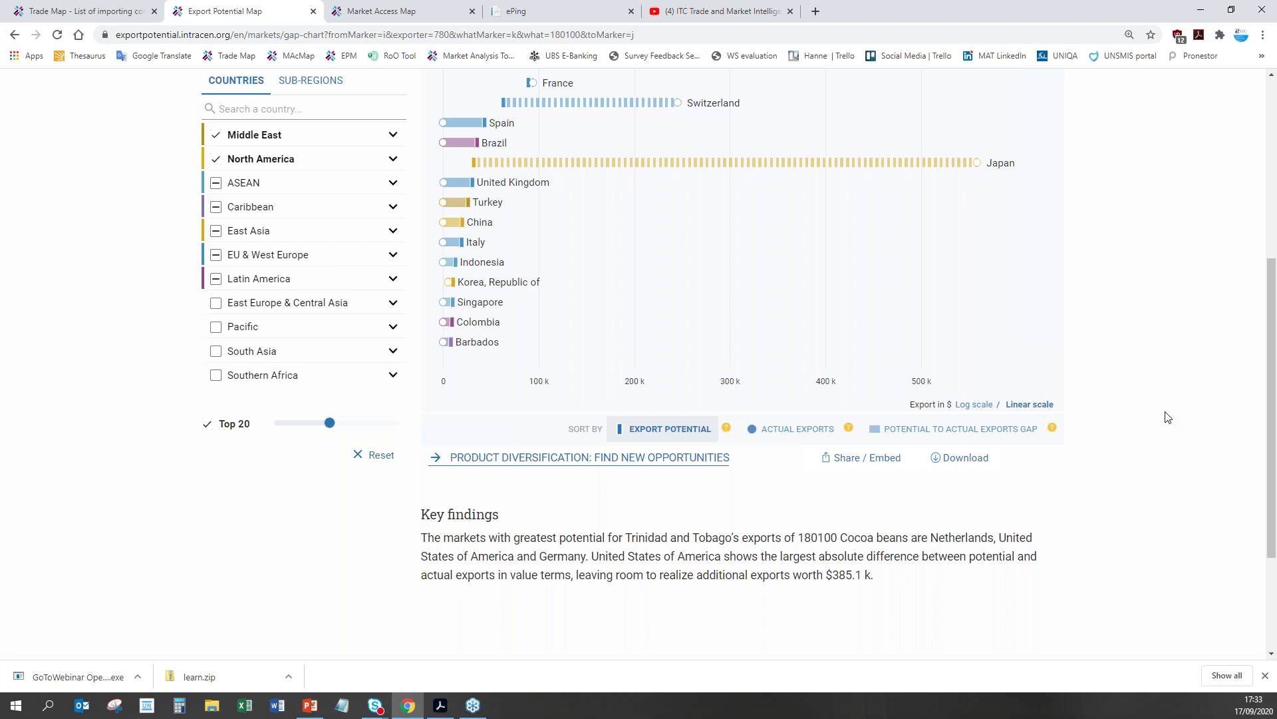
pyautogui.scroll(3, 1180, 448)
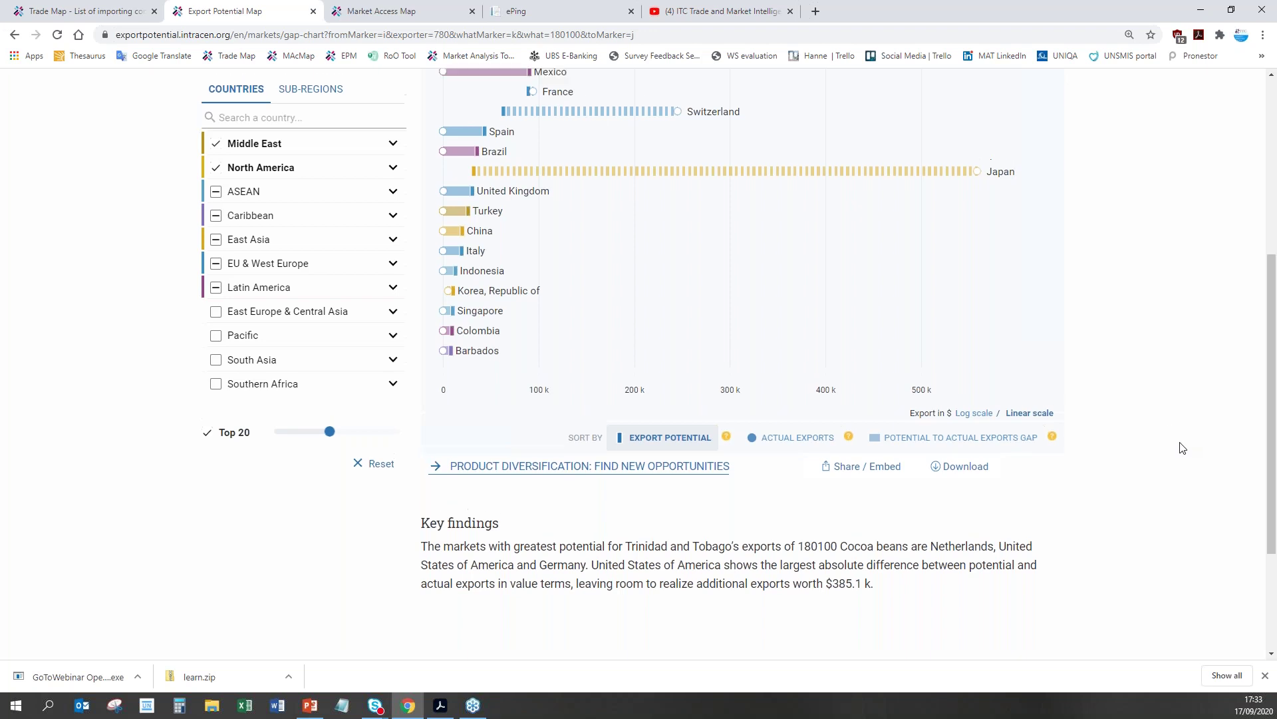
pyautogui.click(941, 188)
# Step: Show the Netherlands cocoa figures ($476.8 k potential, $400.5 k actual), then close the card
pyautogui.click(882, 168)
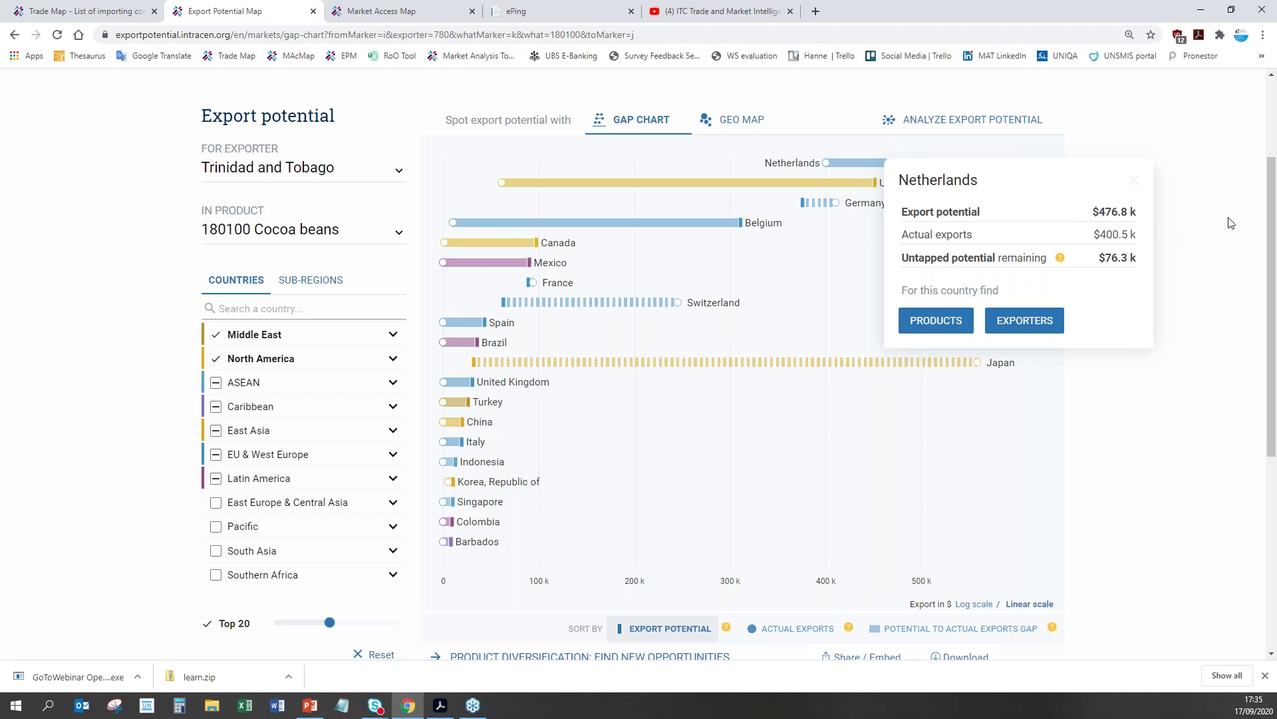
pyautogui.click(1136, 188)
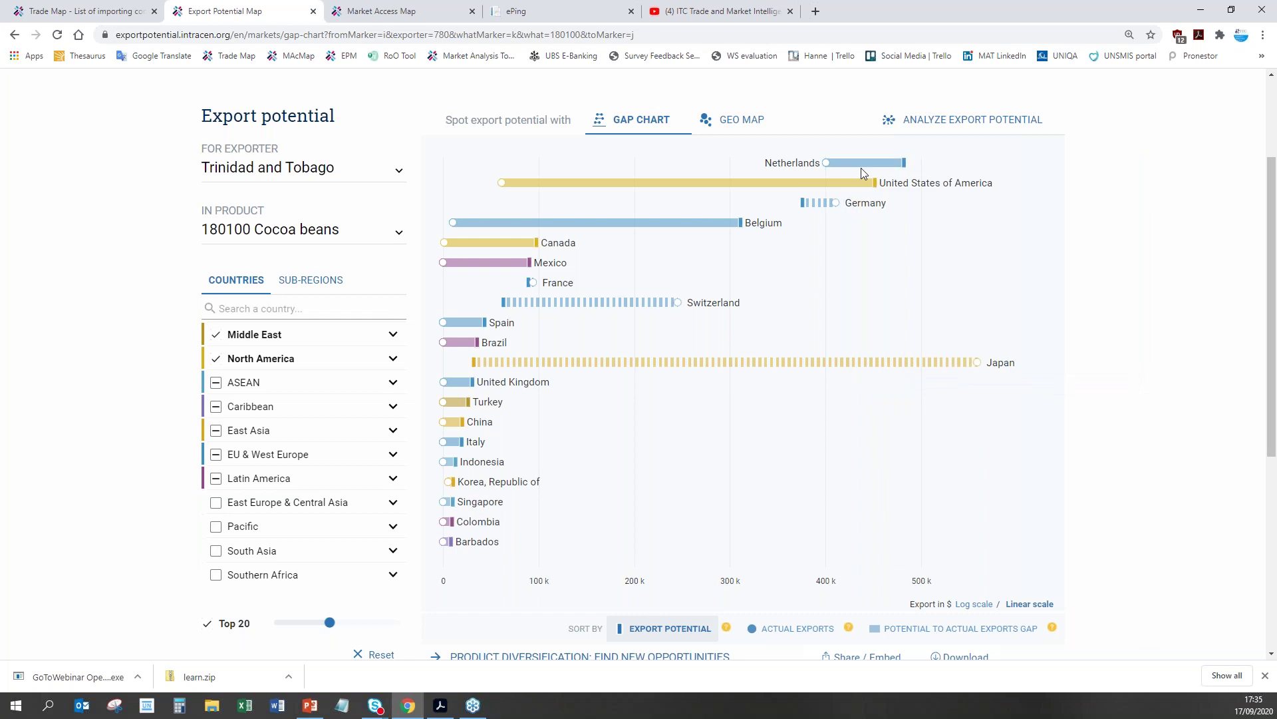
# Step: Compare the United States and Netherlands figures, then check and close Germany's ($370.6 k potential, $410.5 k actual)
pyautogui.moveTo(861, 168)
pyautogui.moveTo(837, 186)
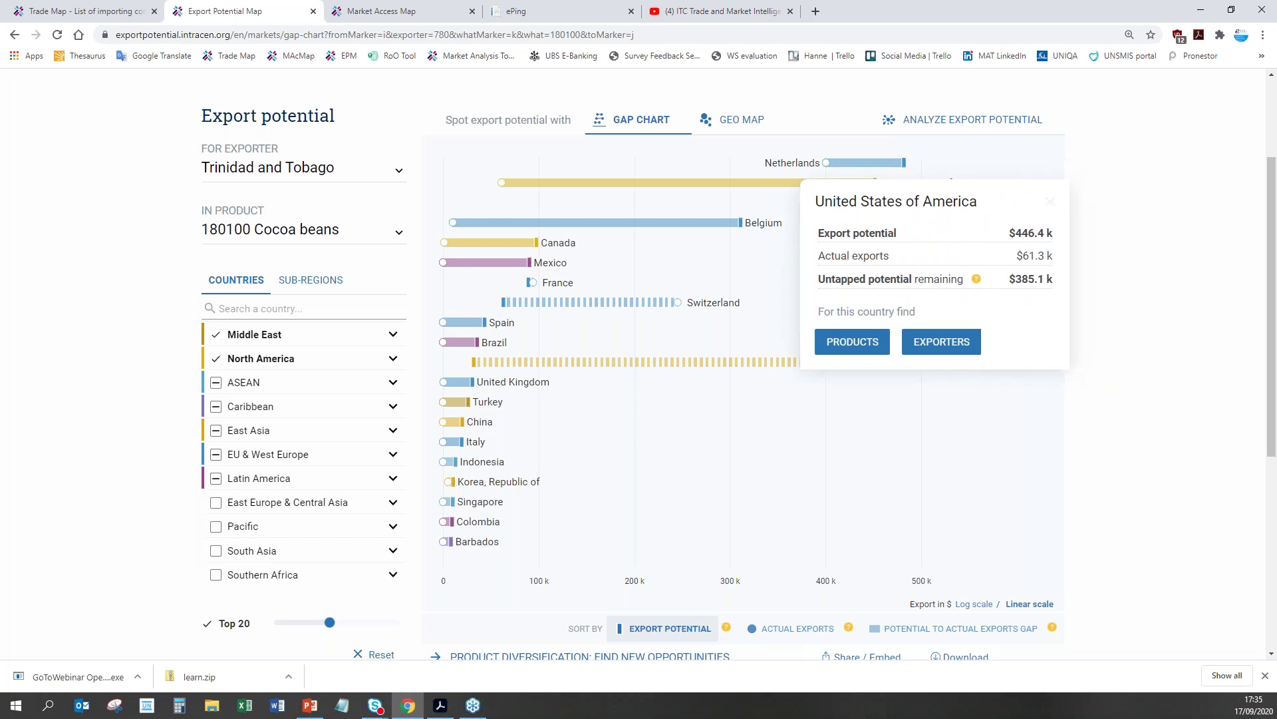
pyautogui.click(861, 165)
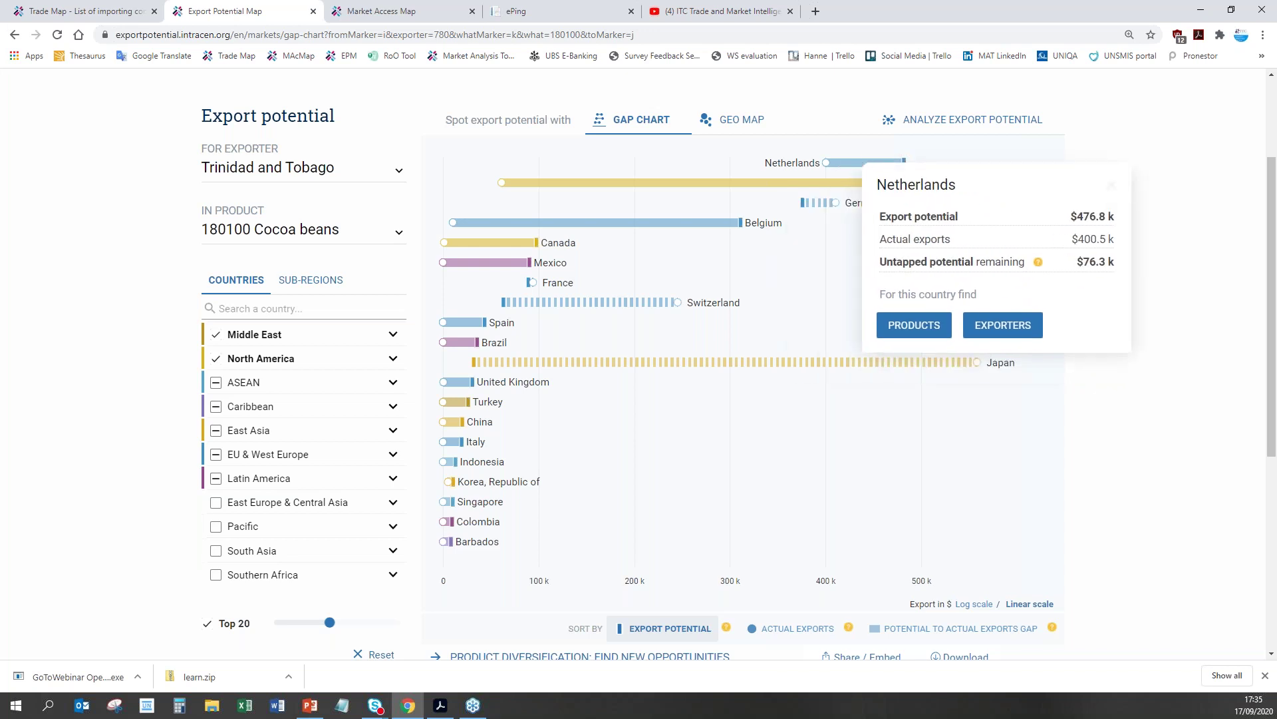
pyautogui.click(862, 182)
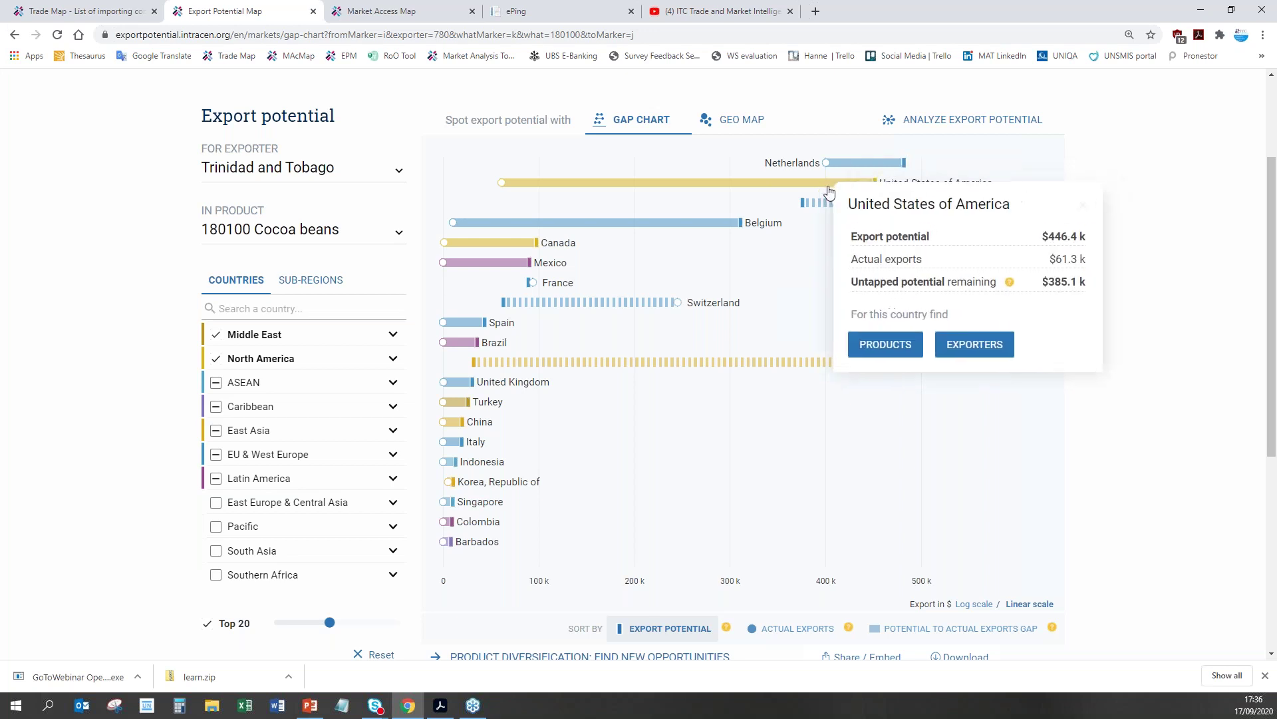
pyautogui.moveTo(848, 167)
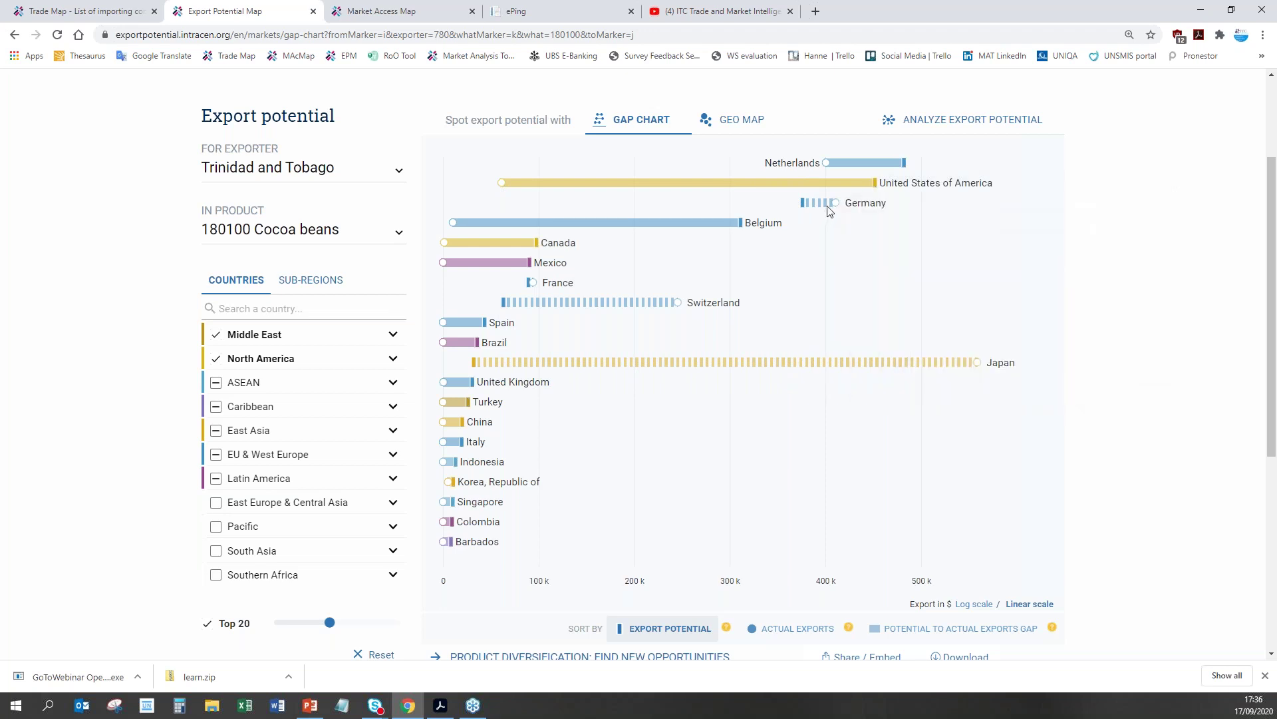
pyautogui.moveTo(802, 207)
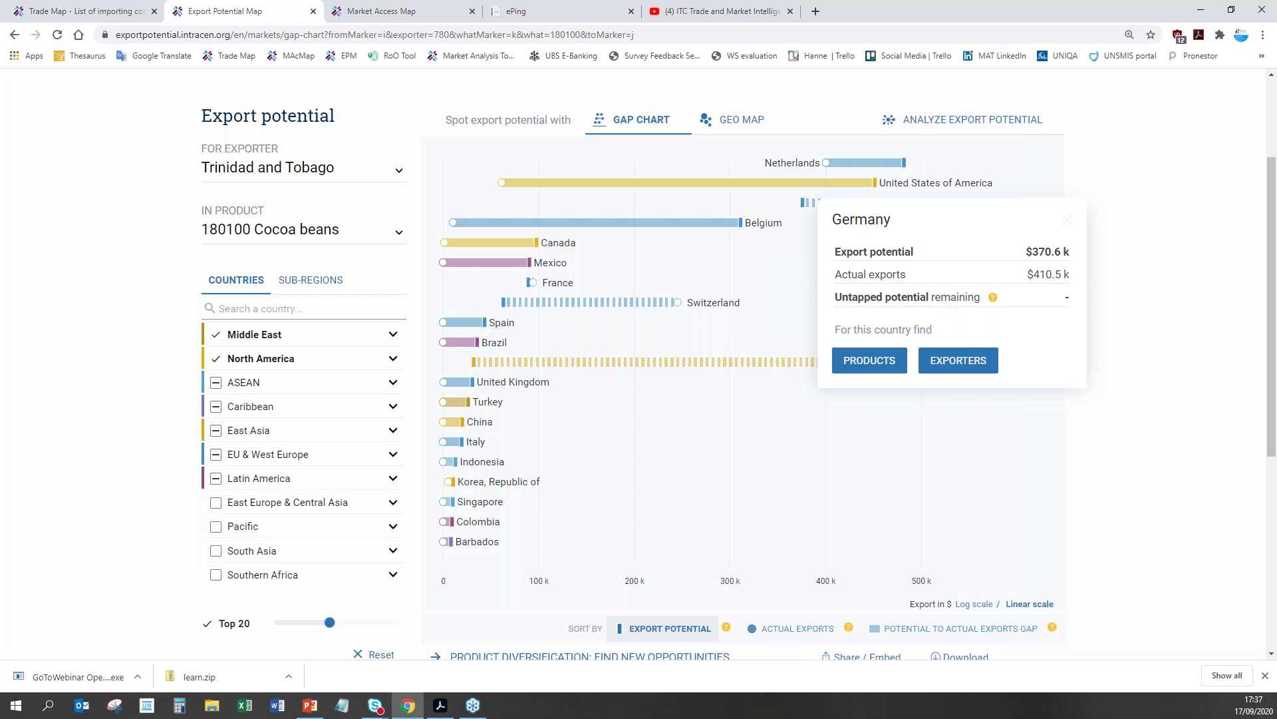
pyautogui.click(1068, 221)
pyautogui.click(815, 210)
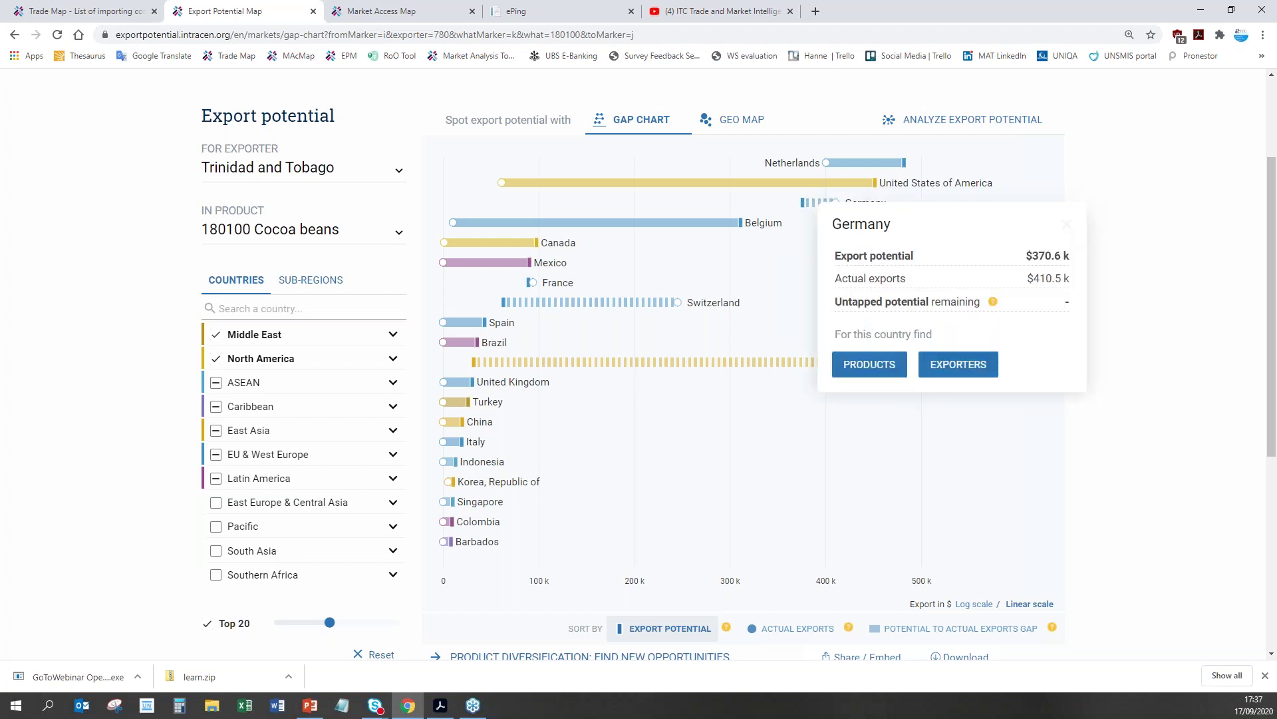
pyautogui.click(667, 308)
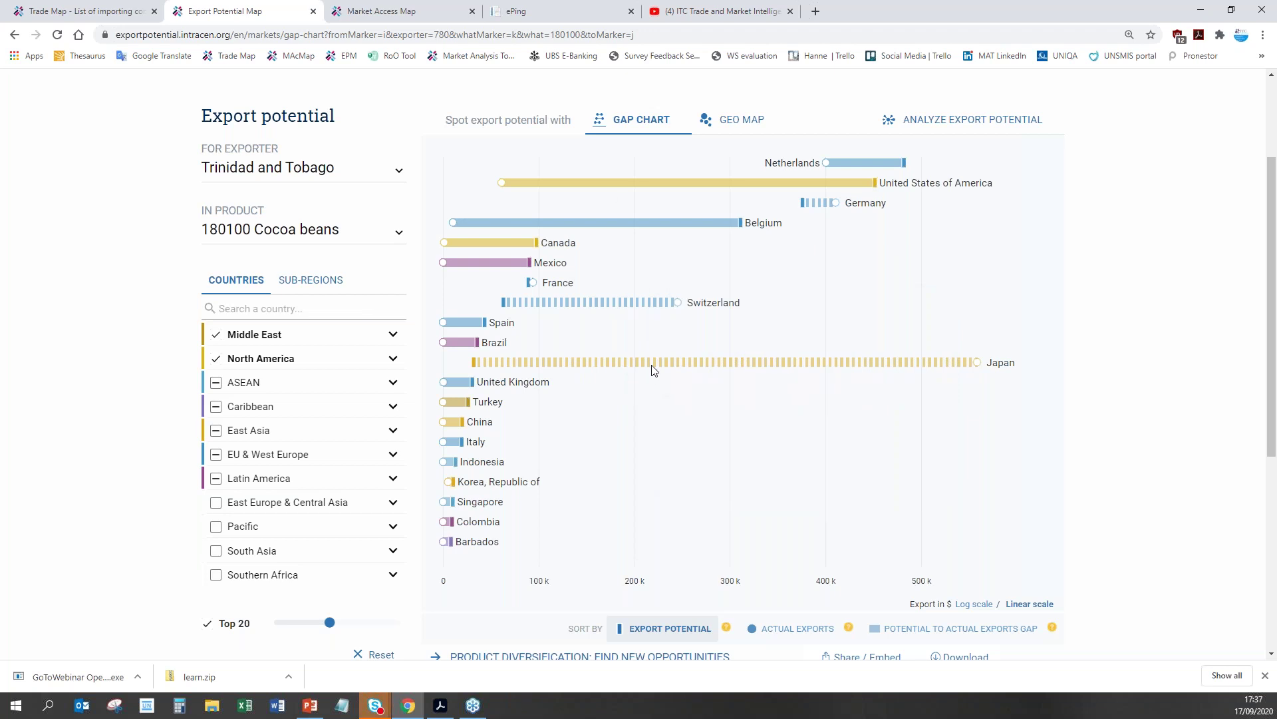
pyautogui.moveTo(656, 366)
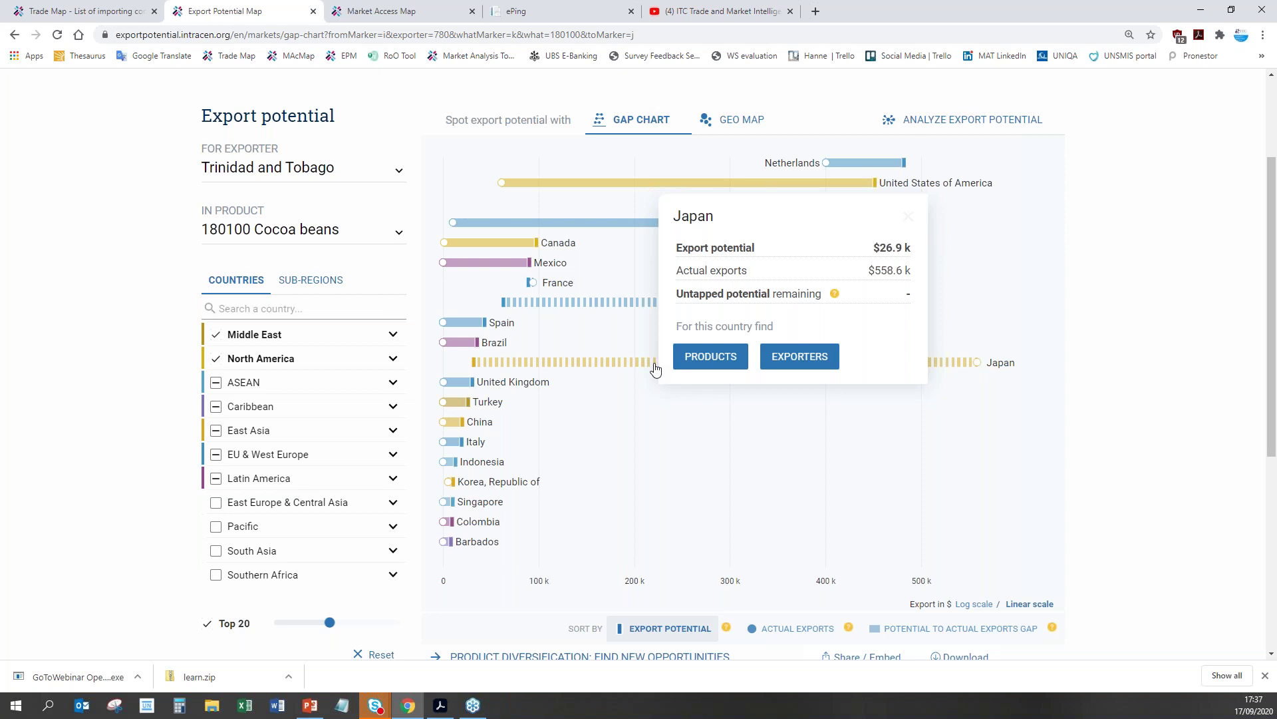
pyautogui.click(932, 366)
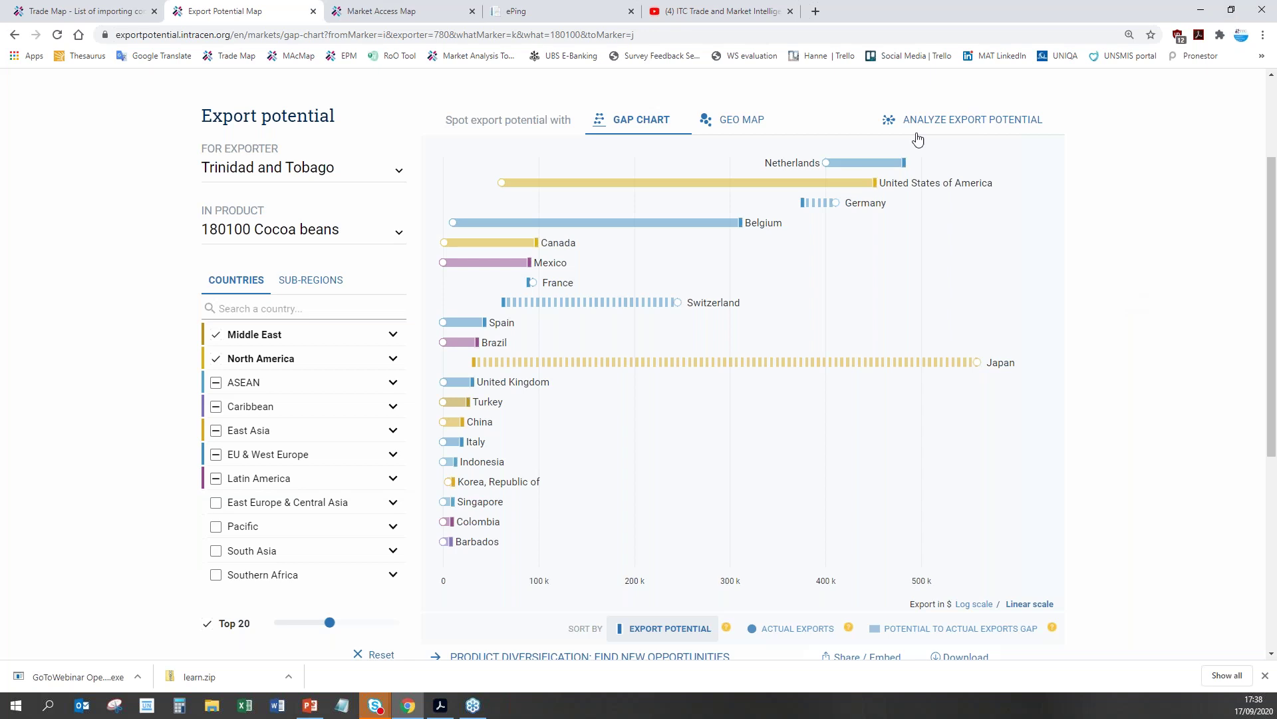
pyautogui.click(889, 163)
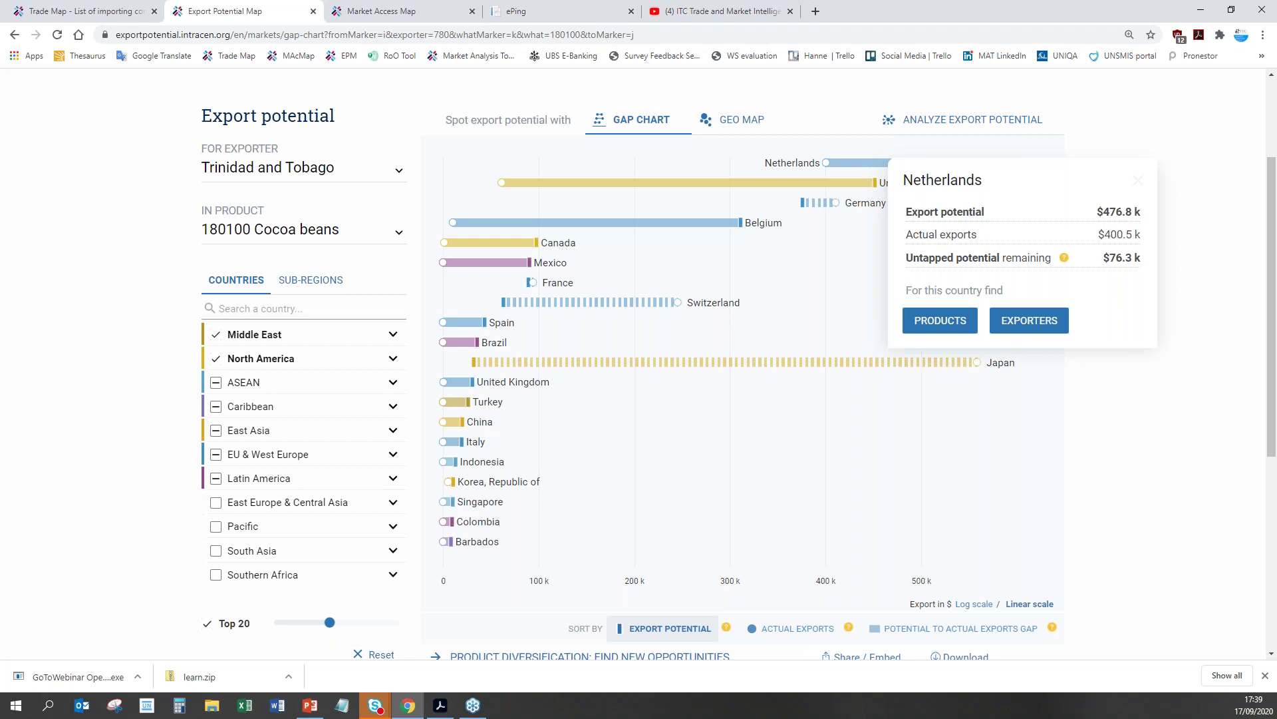
pyautogui.scroll(1, 351, 202)
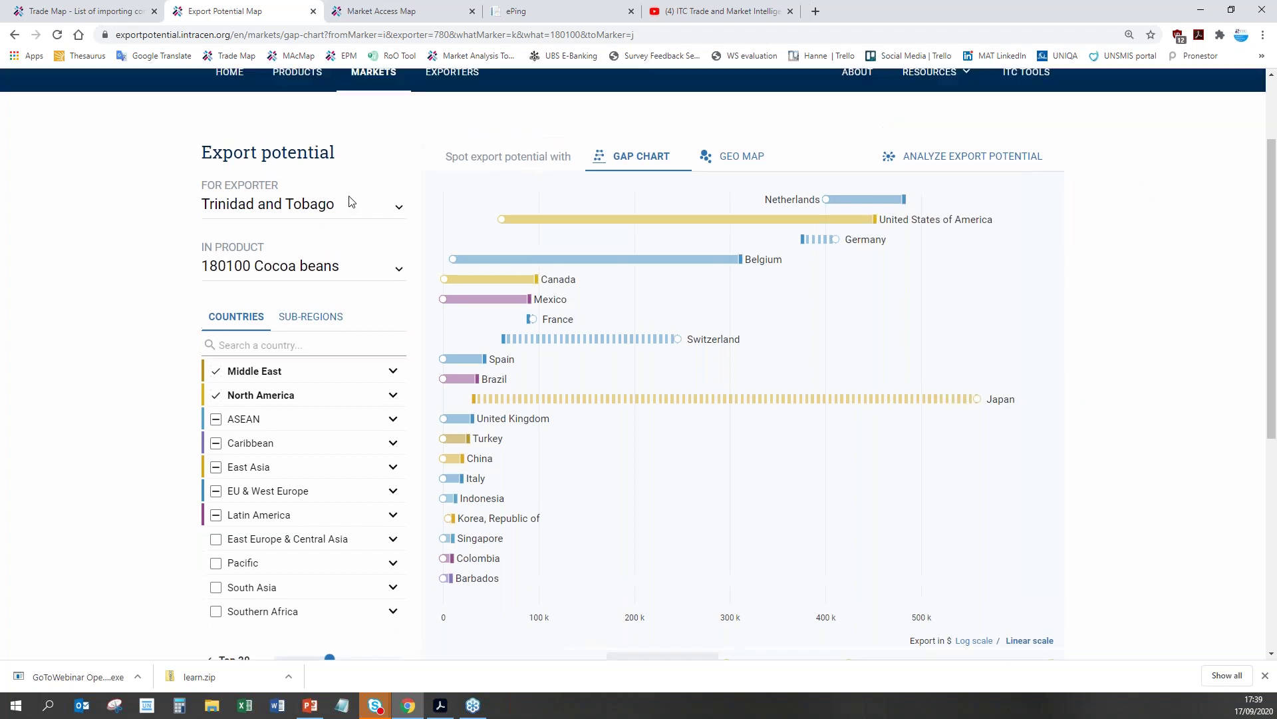
pyautogui.scroll(3, 352, 202)
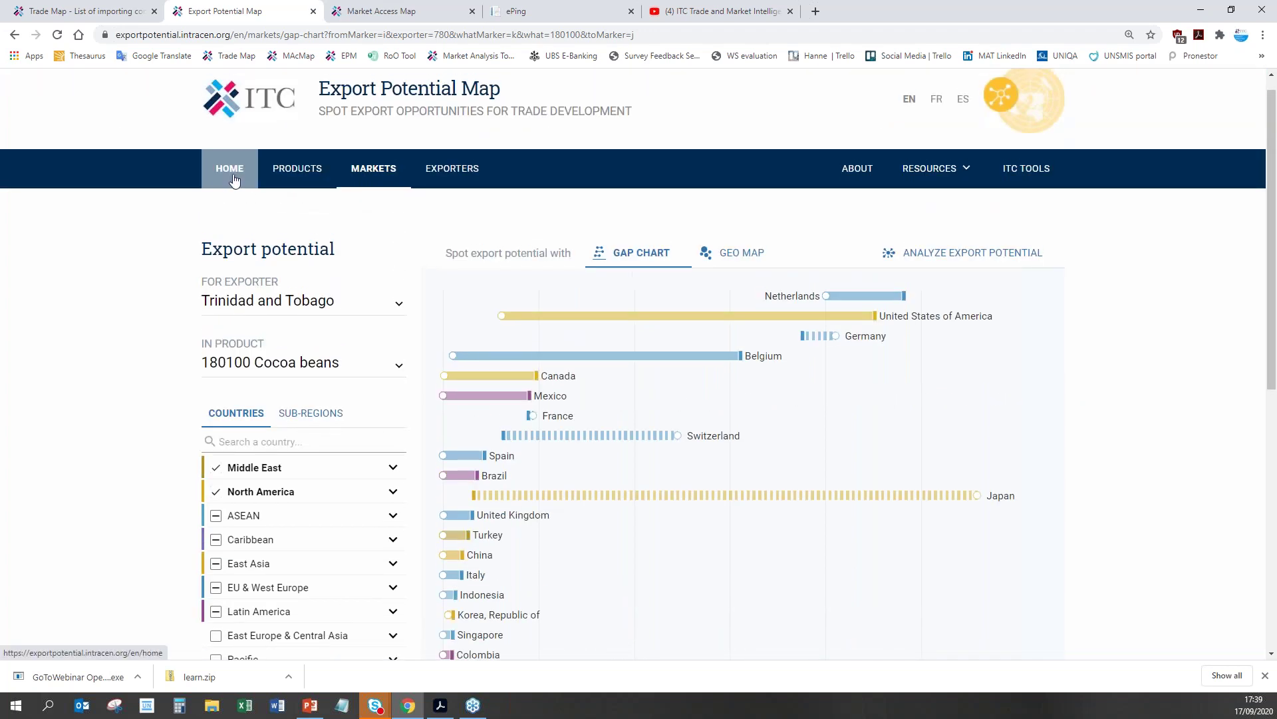
# Step: Return to the home page and scroll down to the 'What is the export potential for' search
pyautogui.click(233, 176)
pyautogui.scroll(-1, 1241, 384)
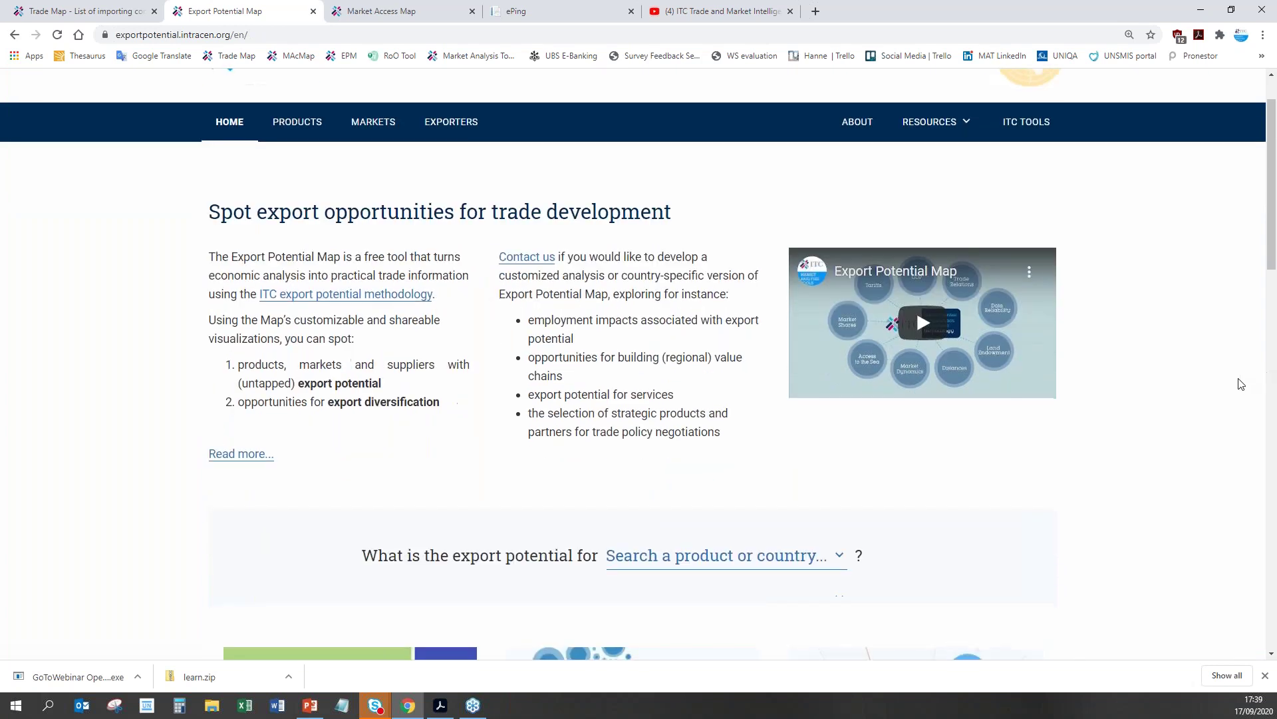
pyautogui.scroll(-4, 1241, 384)
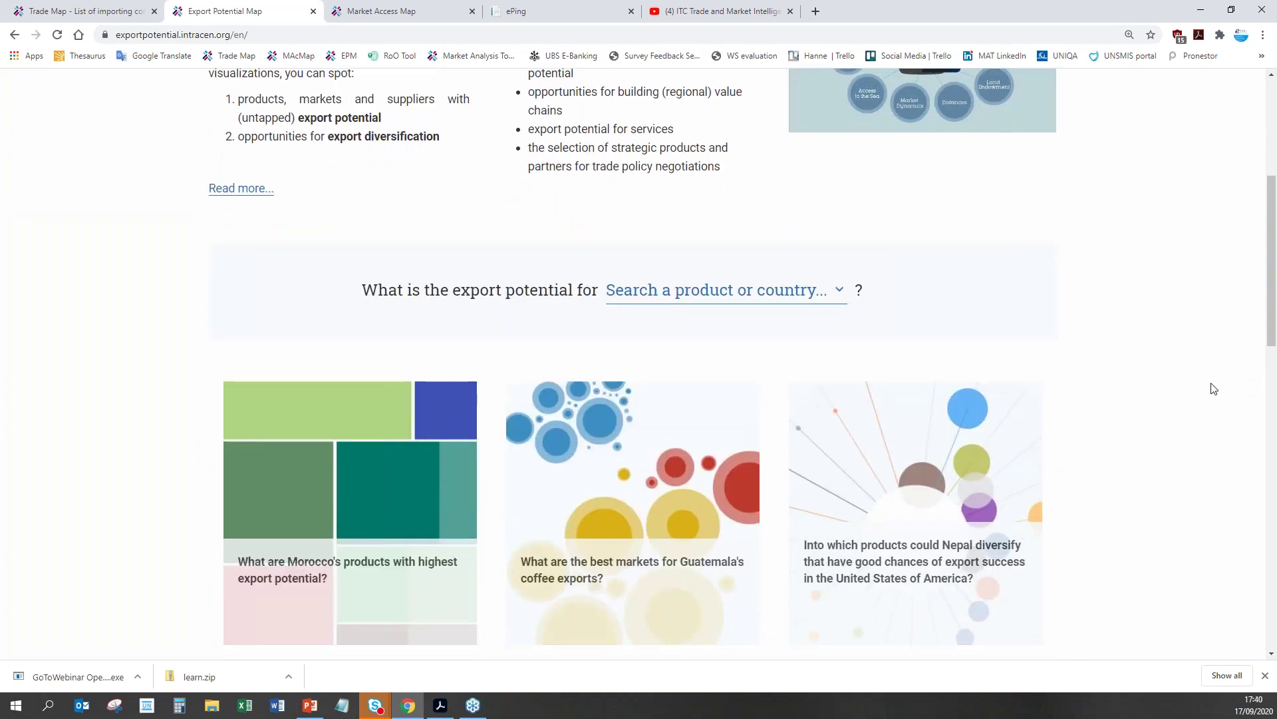
# Step: Search for 'barbados', select Barbados, and view its products with the highest export potential
pyautogui.click(715, 304)
pyautogui.write('barba')
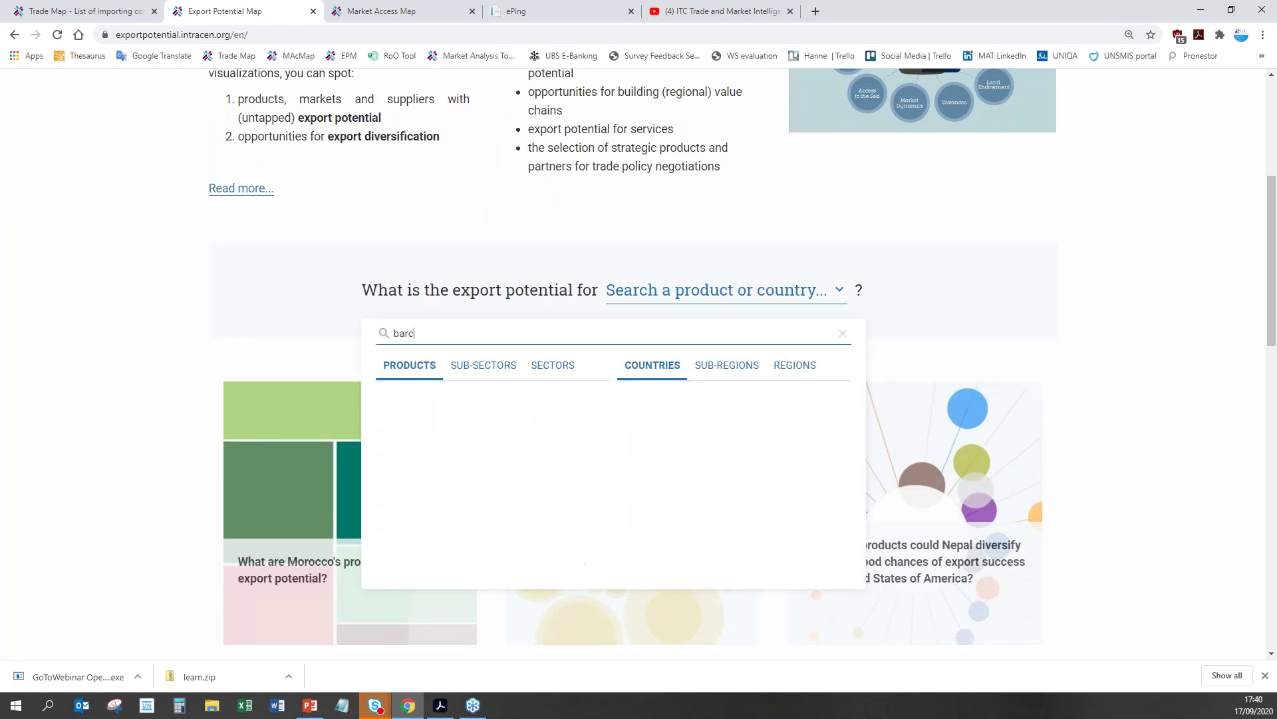
pyautogui.write('dos')
pyautogui.click(632, 397)
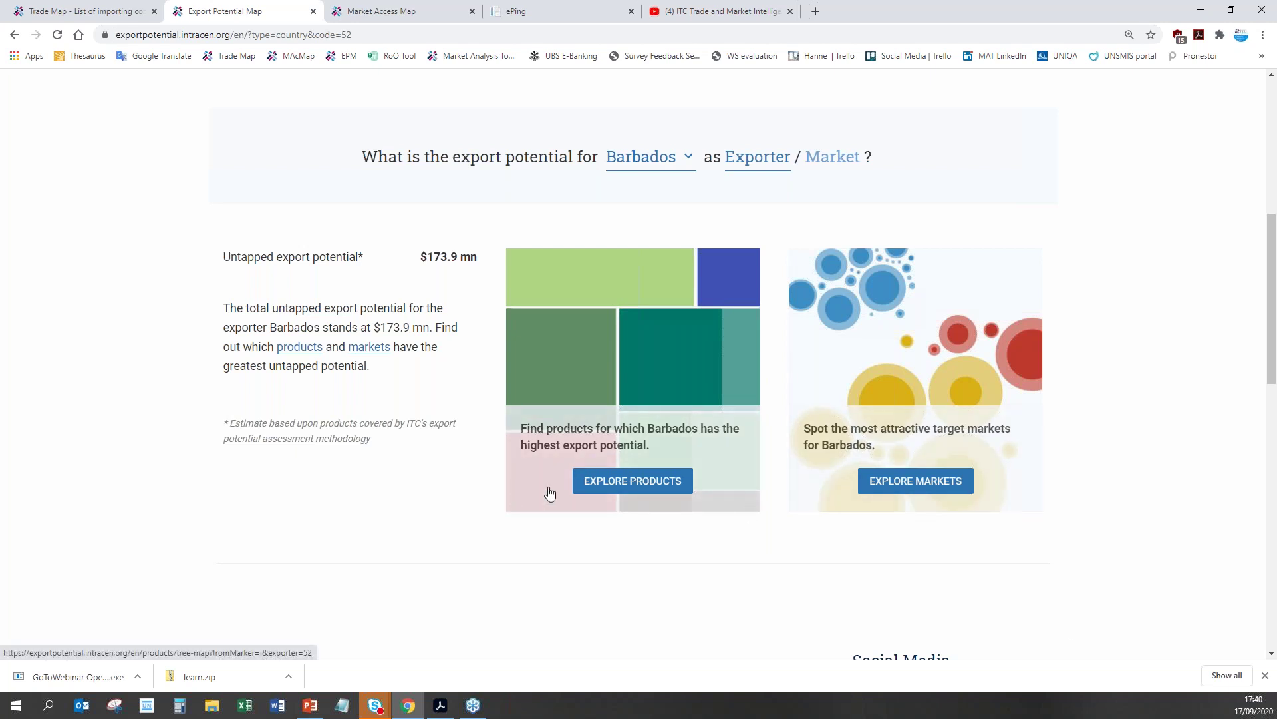
pyautogui.click(597, 491)
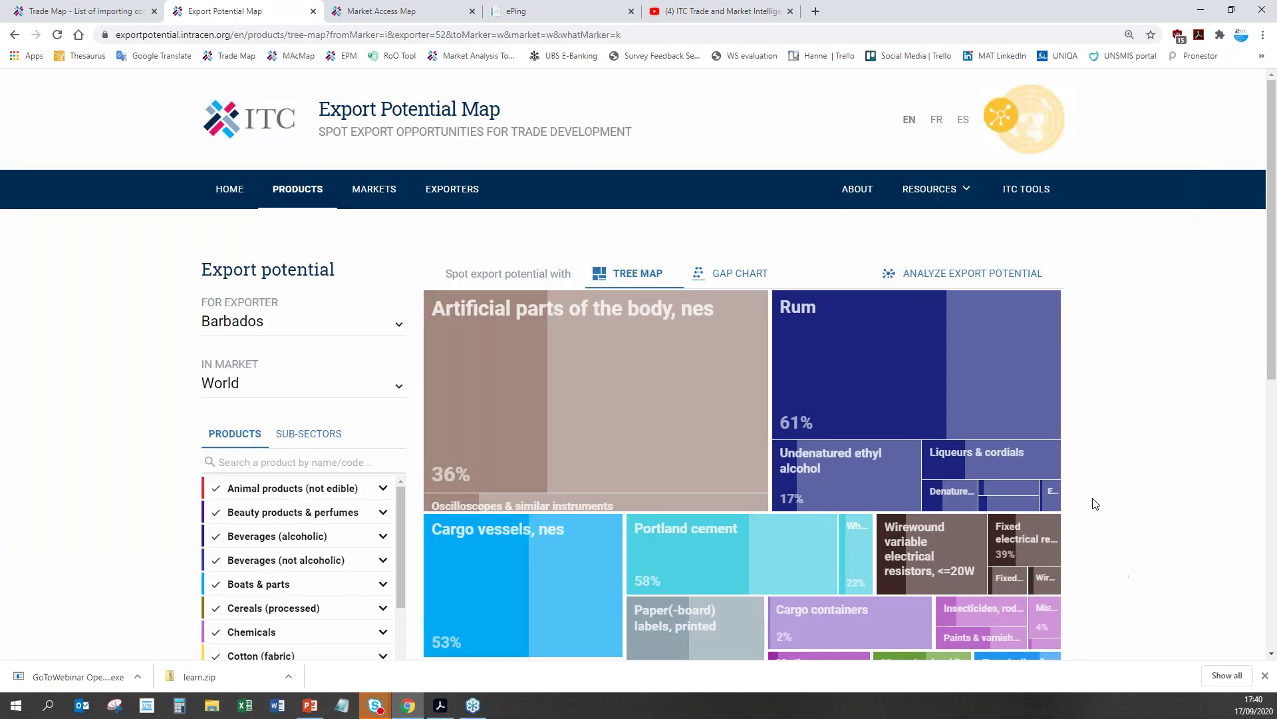
# Step: View and close the Rum export potential details in Barbados's product treemap
pyautogui.scroll(-3, 1095, 503)
pyautogui.scroll(-1, 1095, 504)
pyautogui.scroll(2, 1092, 502)
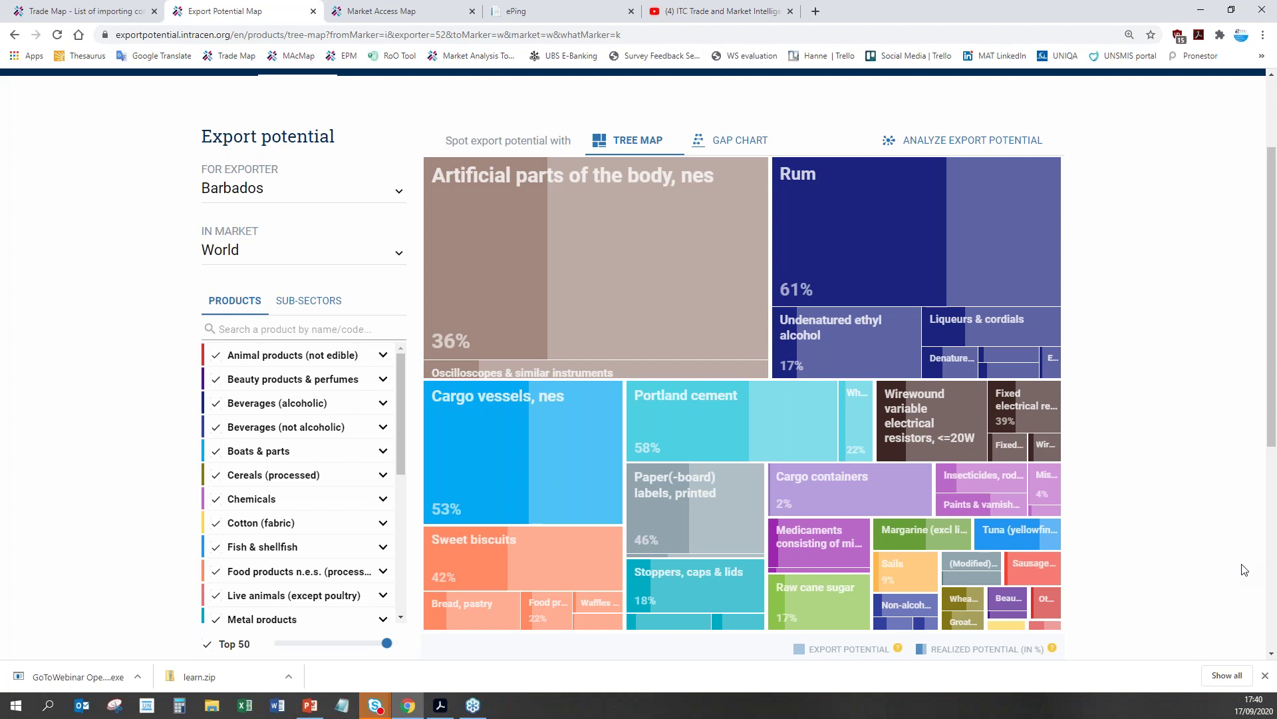
pyautogui.moveTo(481, 264)
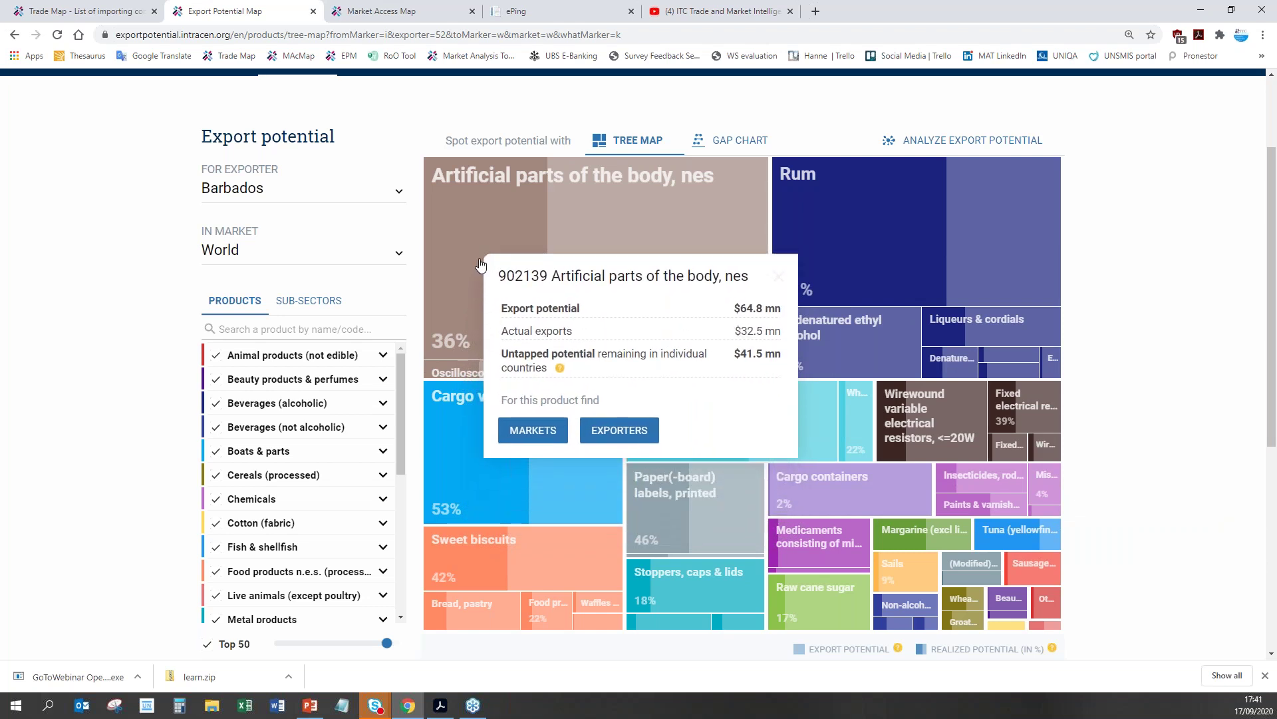
pyautogui.moveTo(567, 217)
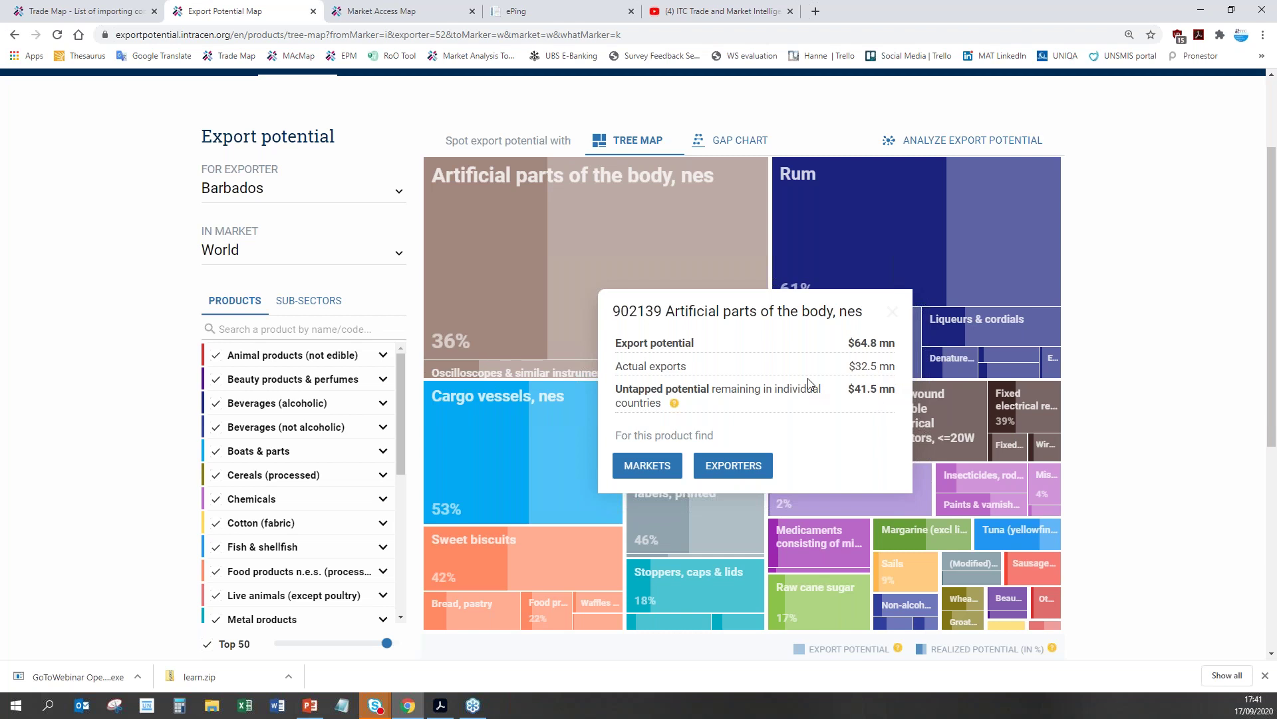
pyautogui.click(893, 212)
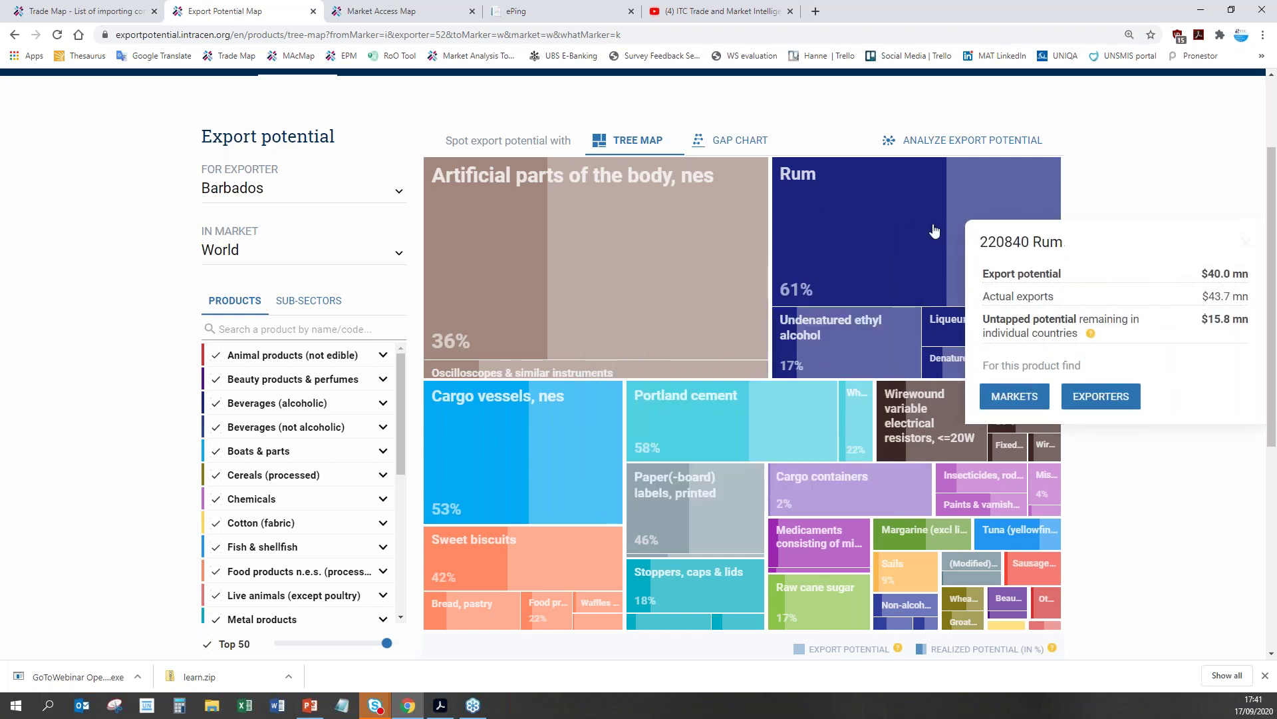
pyautogui.click(1013, 242)
pyautogui.click(983, 242)
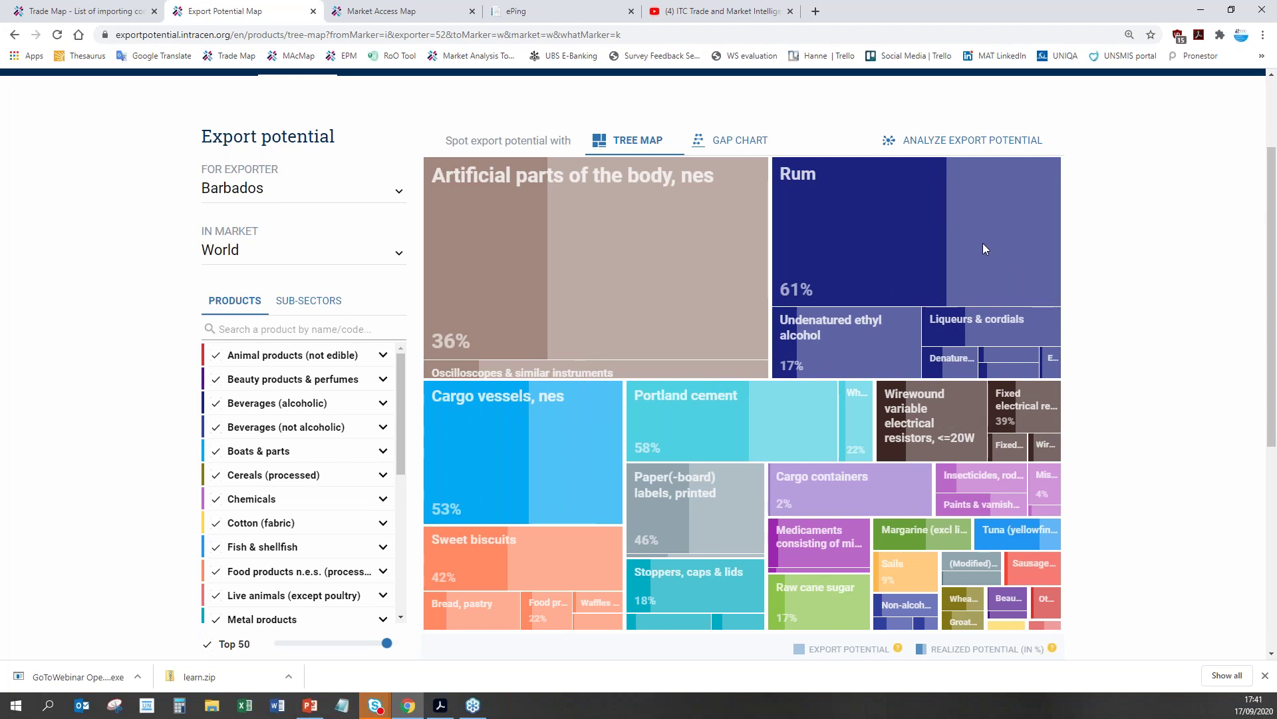
# Step: Check Liqueurs & cordials, Sweet biscuits and medicaments figures ($5.0 mn potential, $4.4 mn untapped)
pyautogui.click(939, 327)
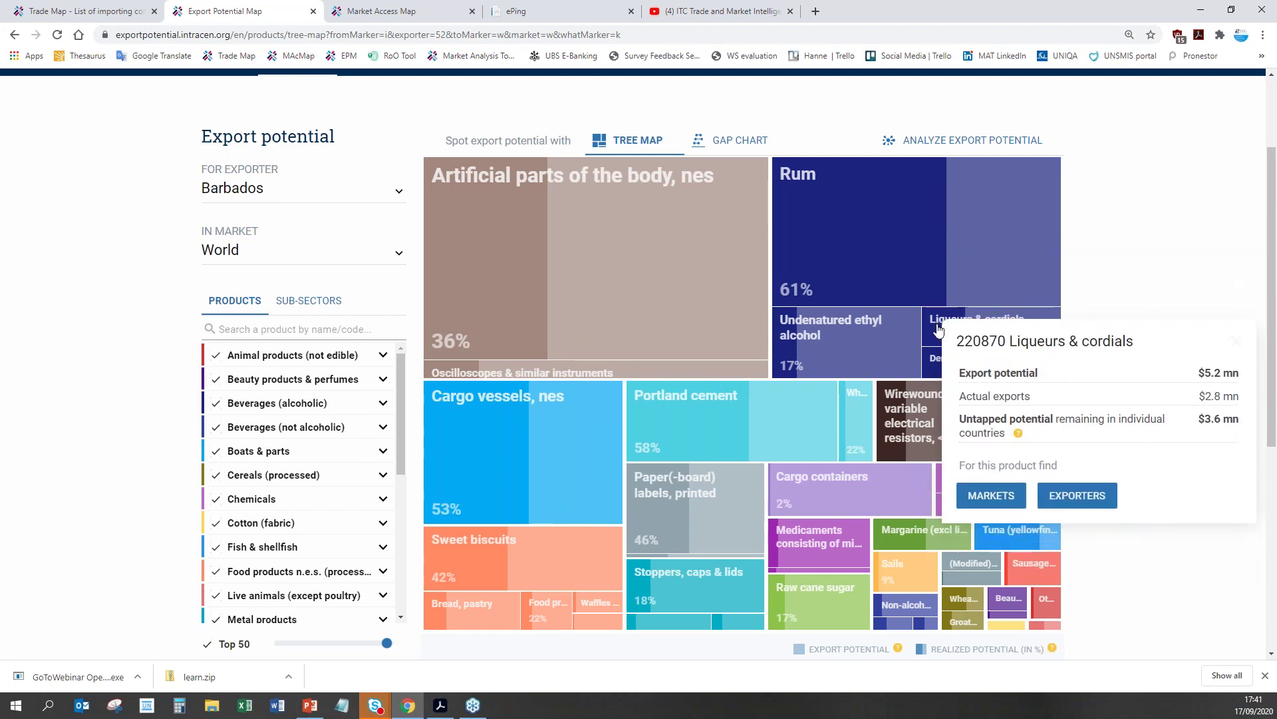
pyautogui.click(469, 602)
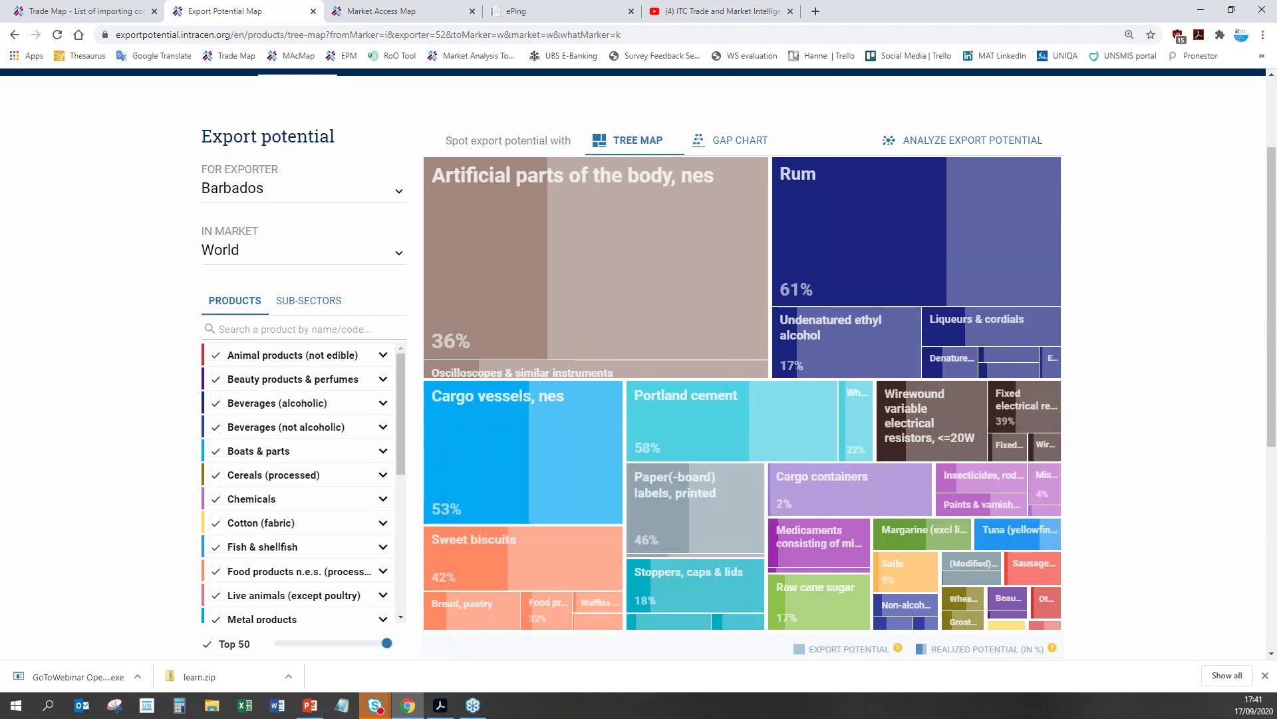
pyautogui.click(474, 580)
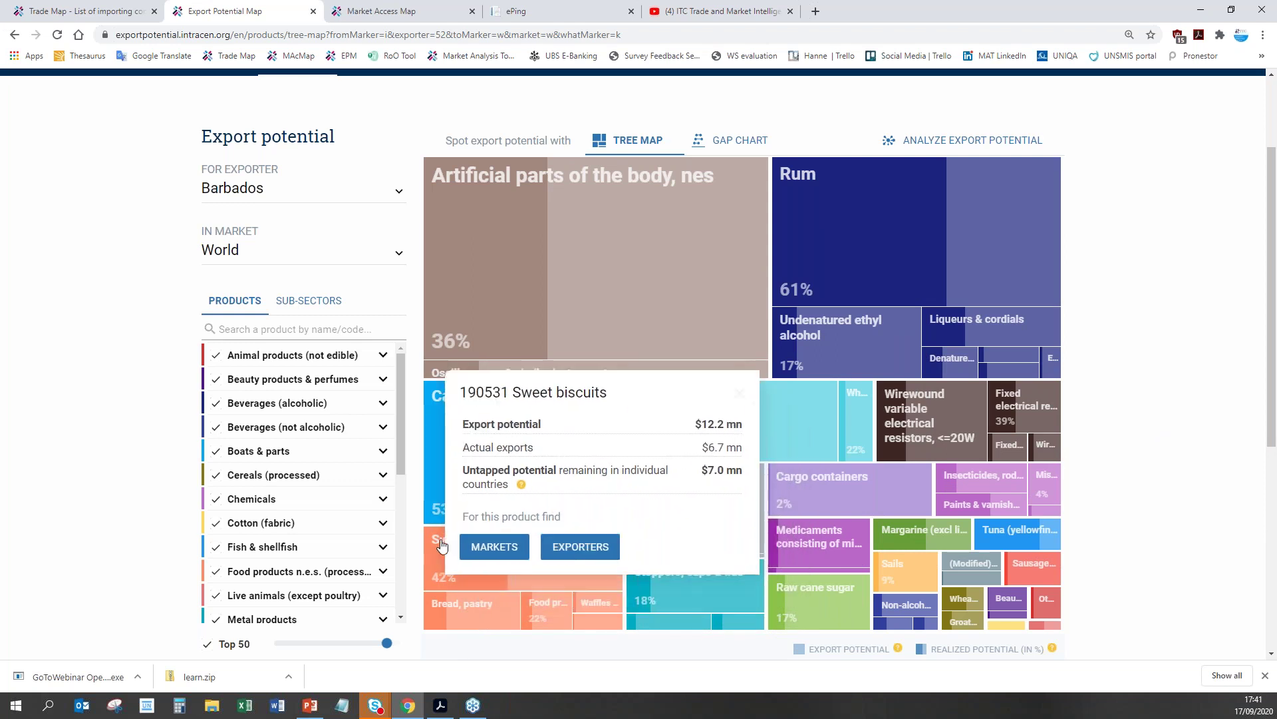
pyautogui.moveTo(804, 545)
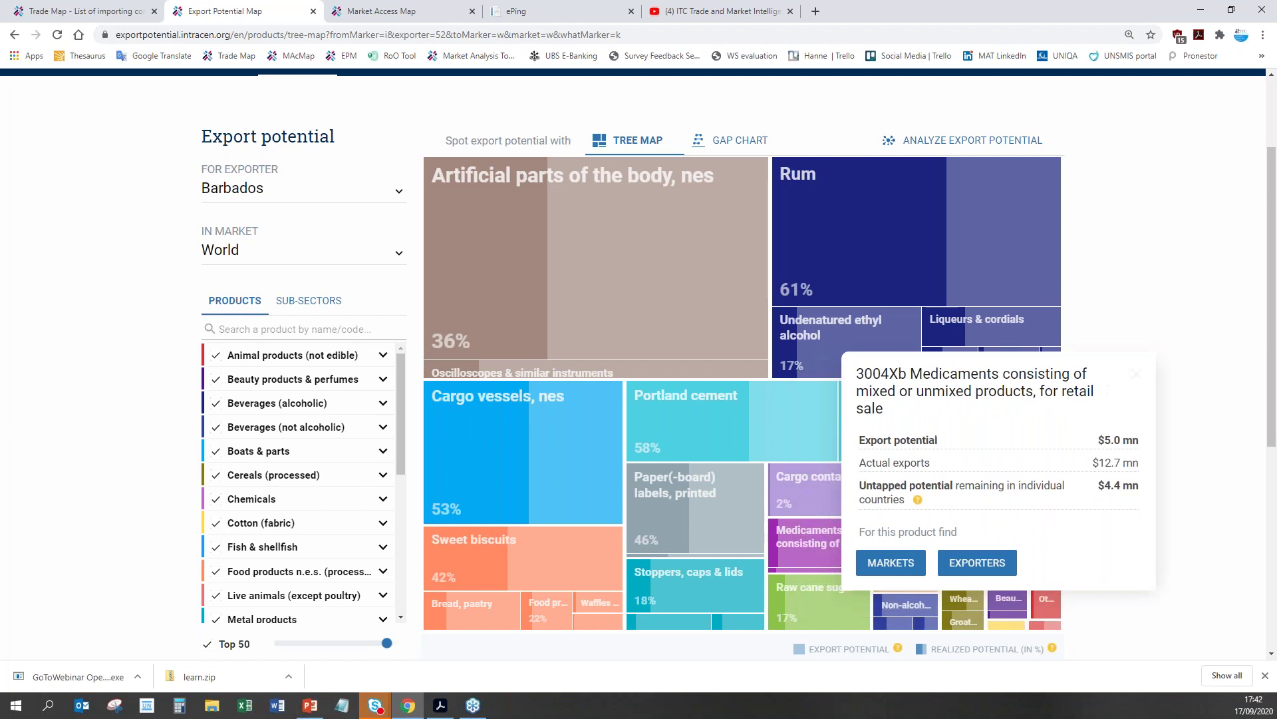
pyautogui.scroll(2, 234, 195)
# Step: From the home page, search 'cocoa', pick 180100 Cocoa beans, and explore its most attractive markets
pyautogui.click(234, 194)
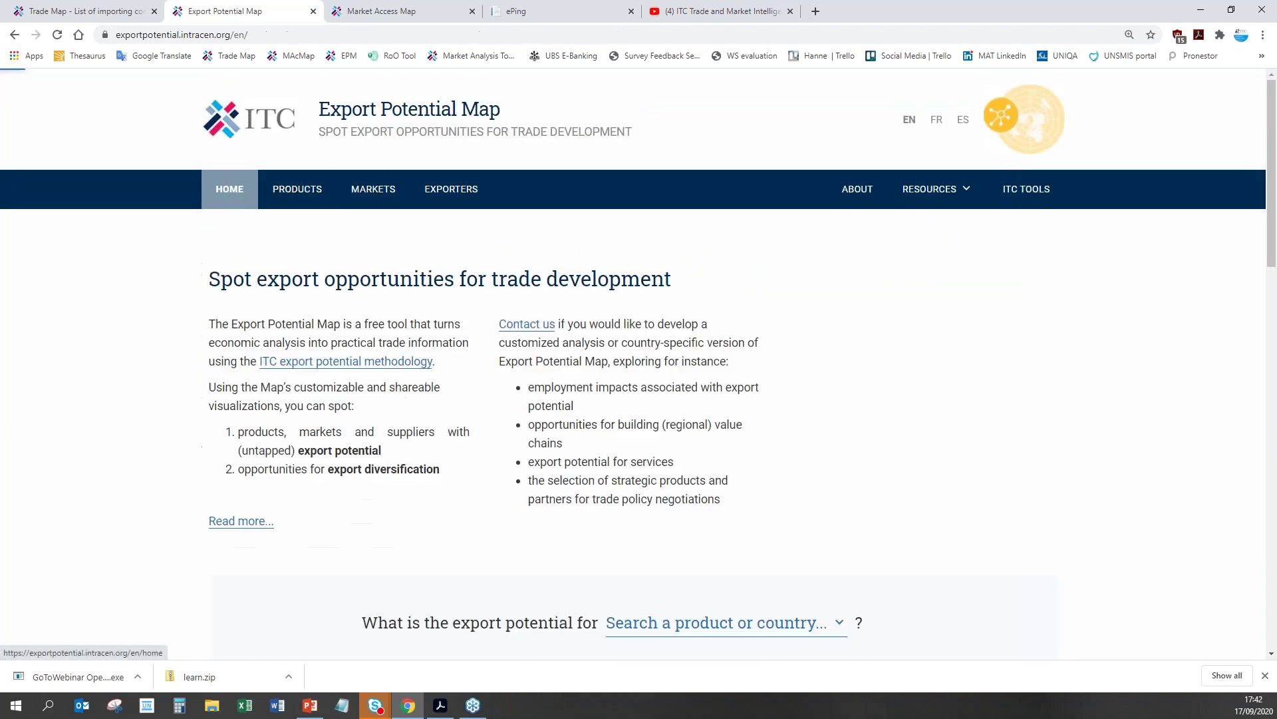
pyautogui.scroll(-2, 716, 459)
pyautogui.click(682, 496)
pyautogui.write('cocoa')
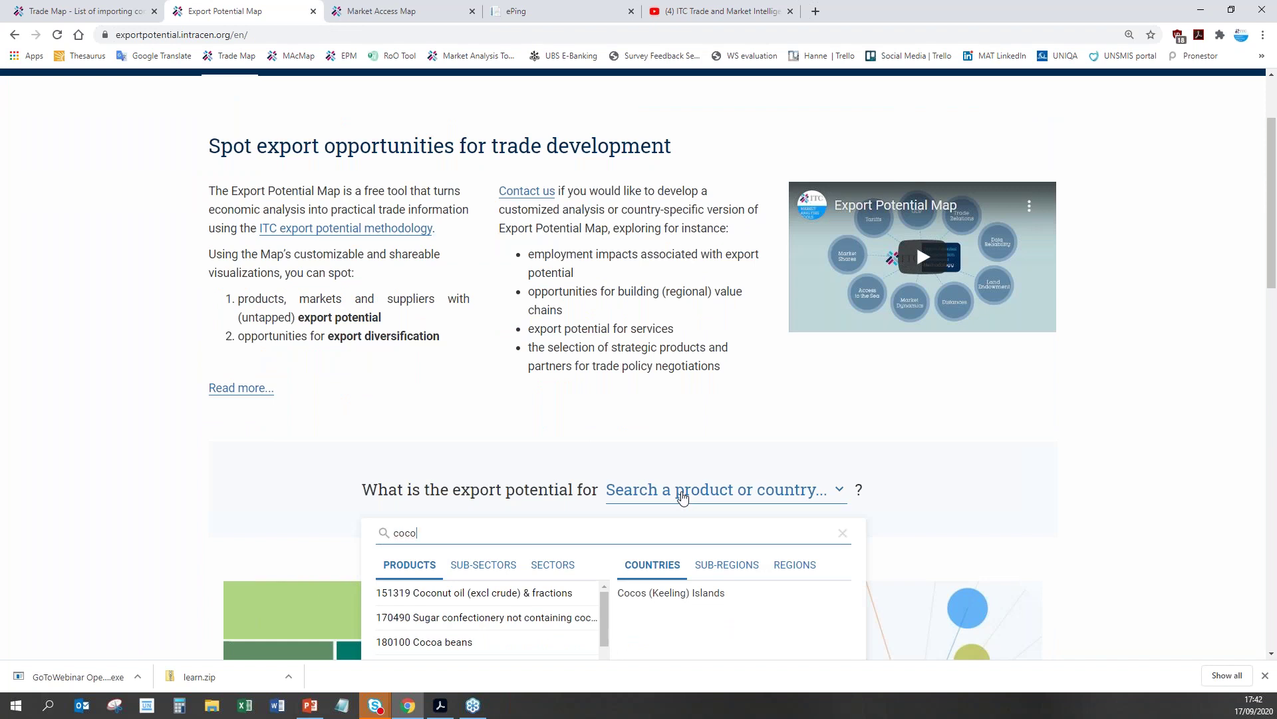
pyautogui.click(513, 617)
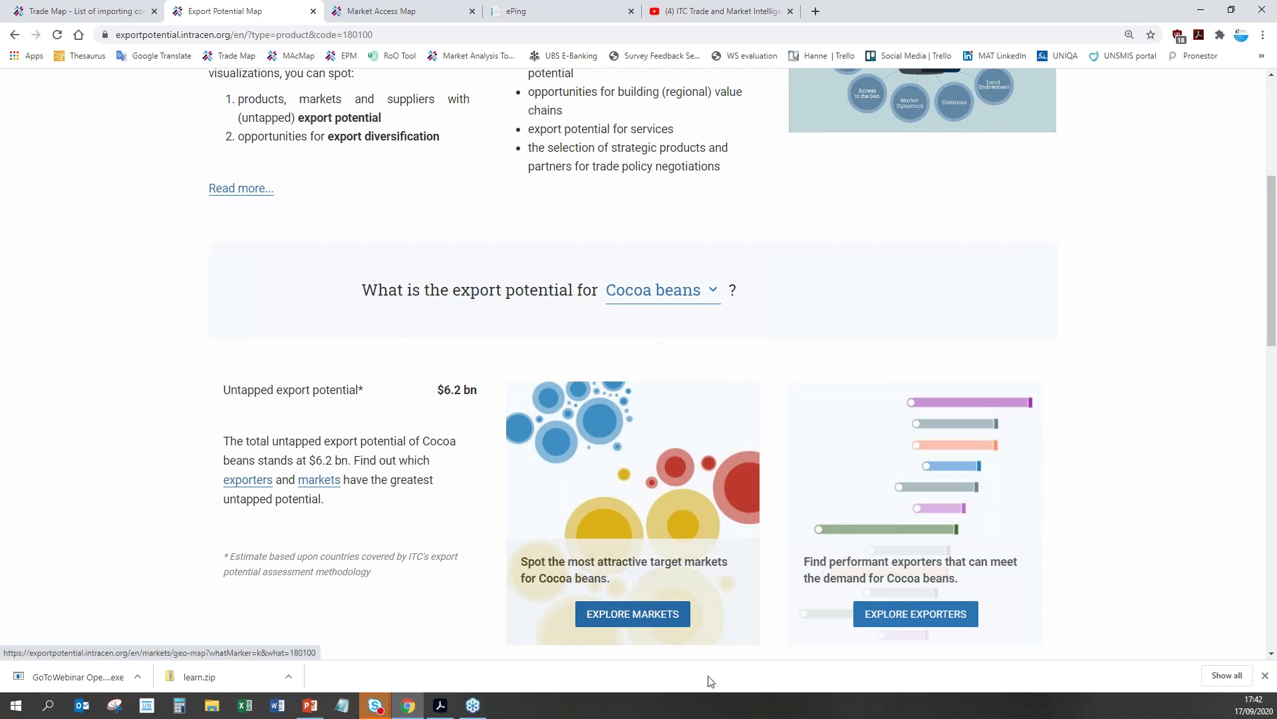
pyautogui.click(602, 615)
# Step: Show the Cocoa beans target markets as a gap chart, review the bars, then switch to Market Access Map
pyautogui.scroll(4, 1108, 548)
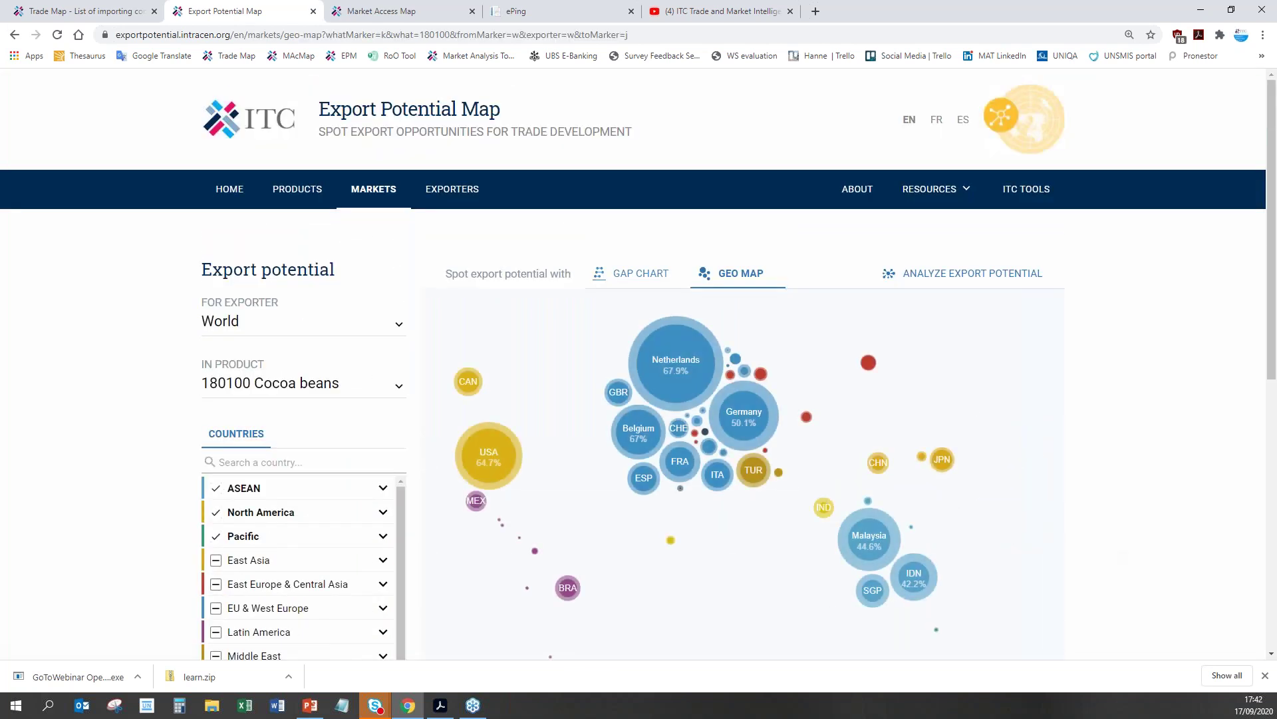
pyautogui.click(640, 273)
pyautogui.scroll(-3, 1127, 505)
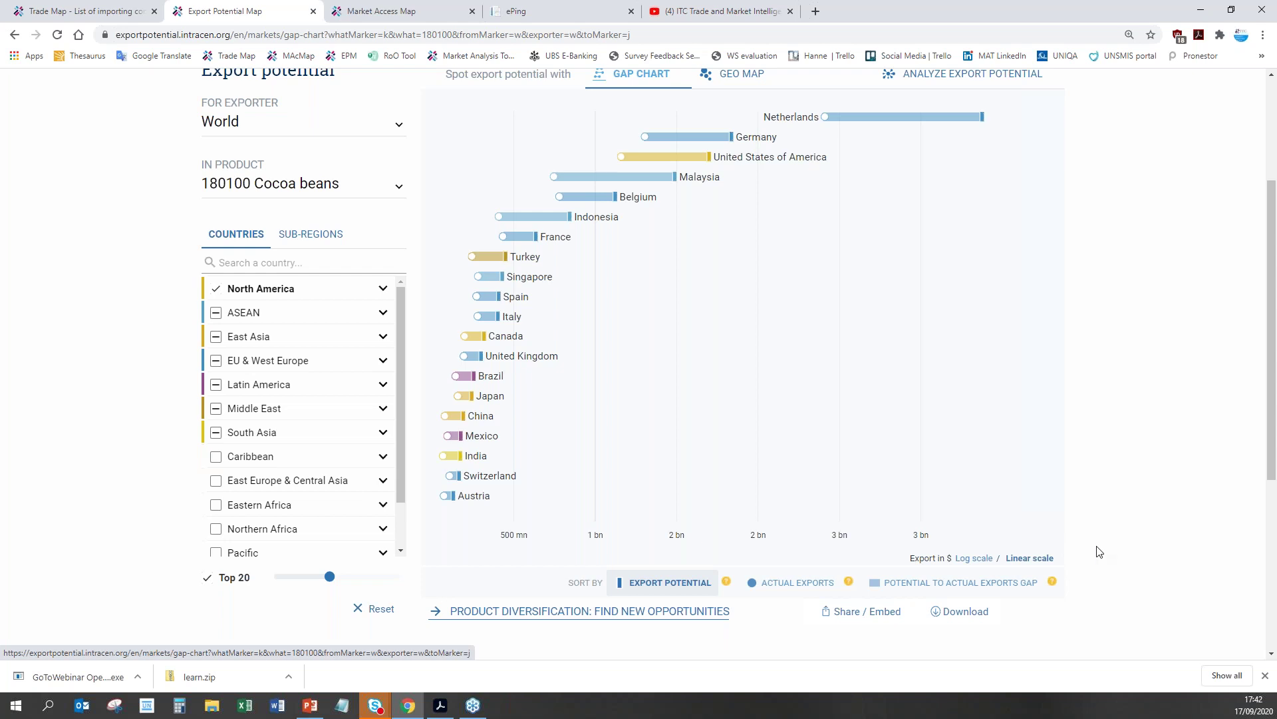
pyautogui.scroll(1, 1099, 551)
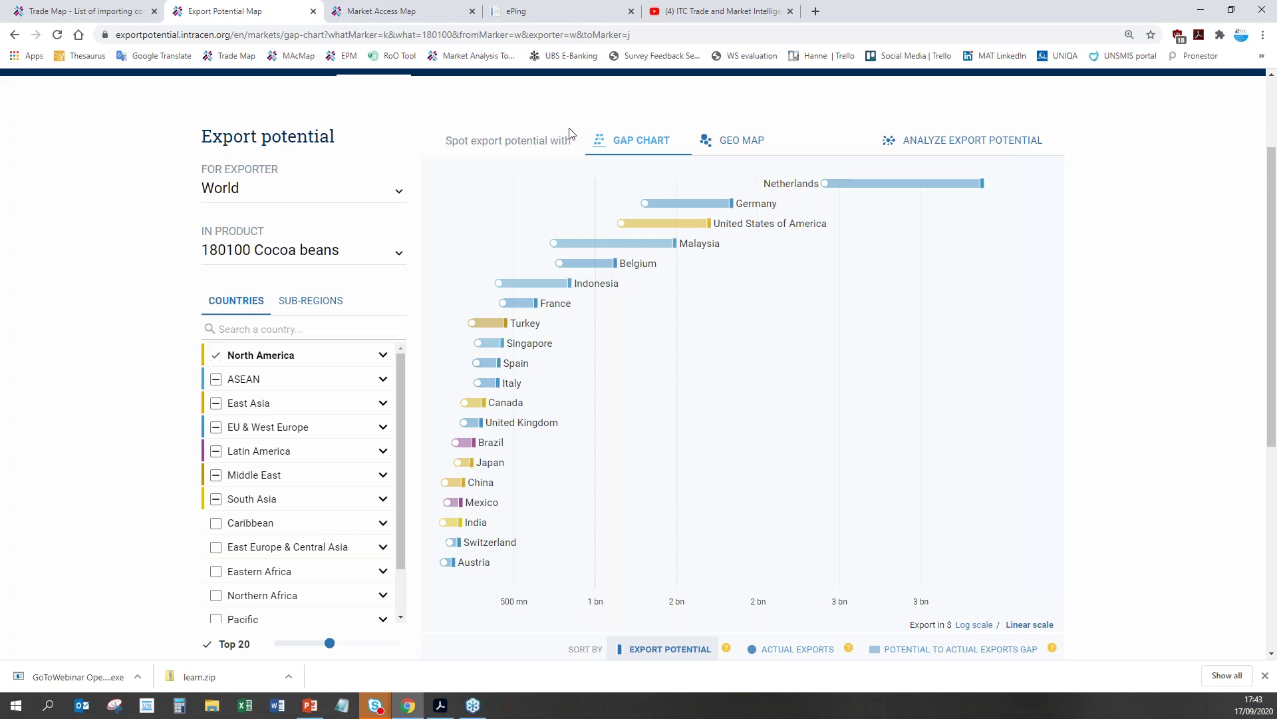
pyautogui.click(413, 19)
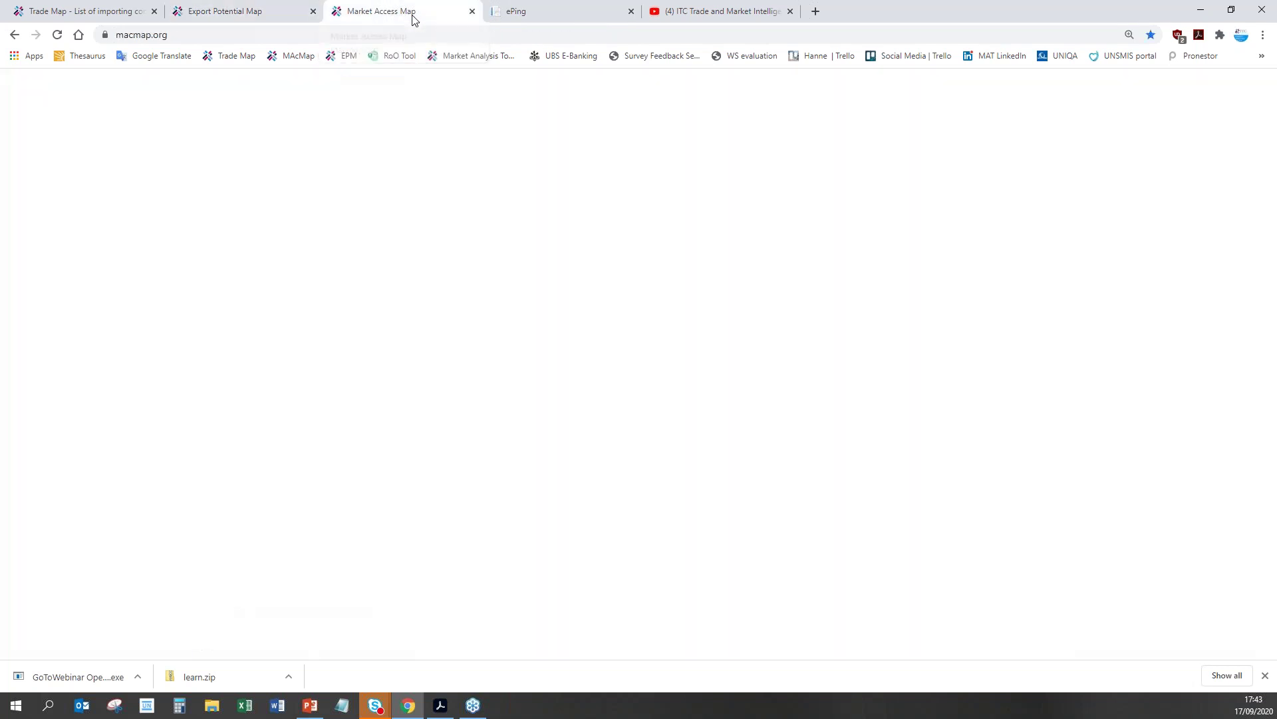
# Step: On macmap.org, open the Exporting Country dropdown in the Market Access Conditions search
pyautogui.scroll(-2, 774, 436)
pyautogui.scroll(1, 774, 436)
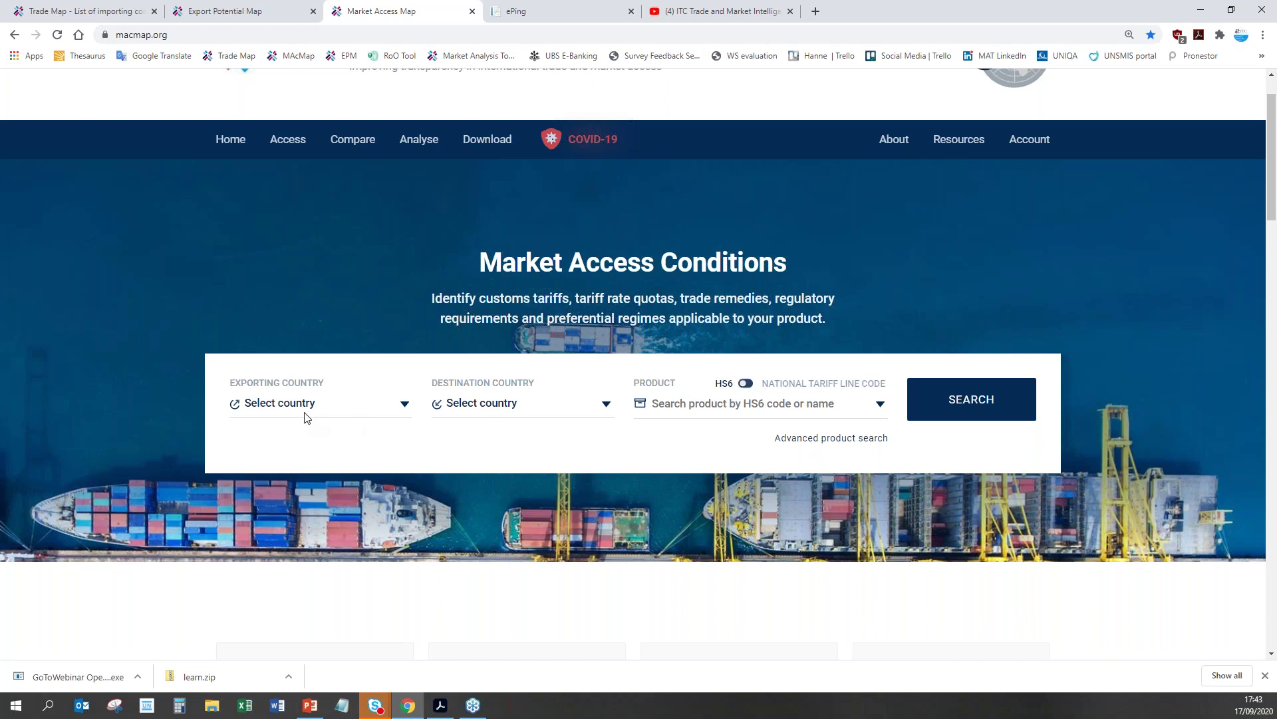
pyautogui.click(304, 412)
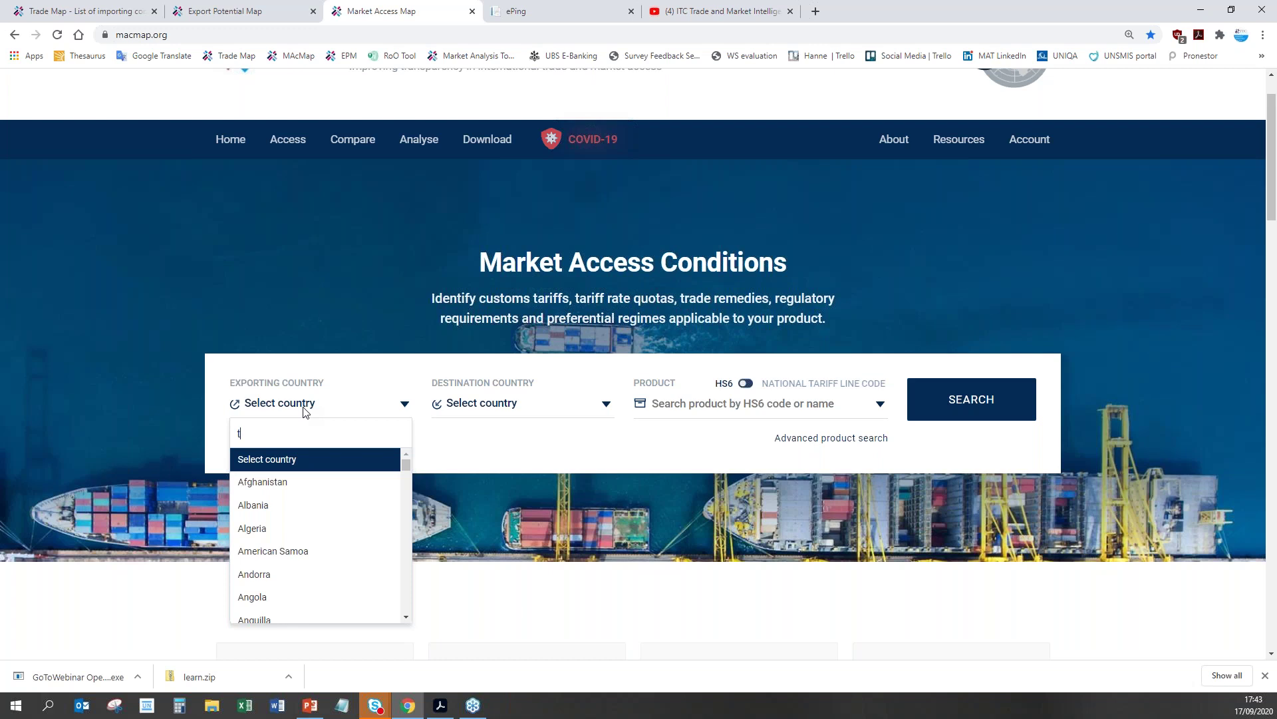
# Step: Set Trinidad and Tobago as the exporting country and Belgium as the destination
pyautogui.write('ri')
pyautogui.click(311, 460)
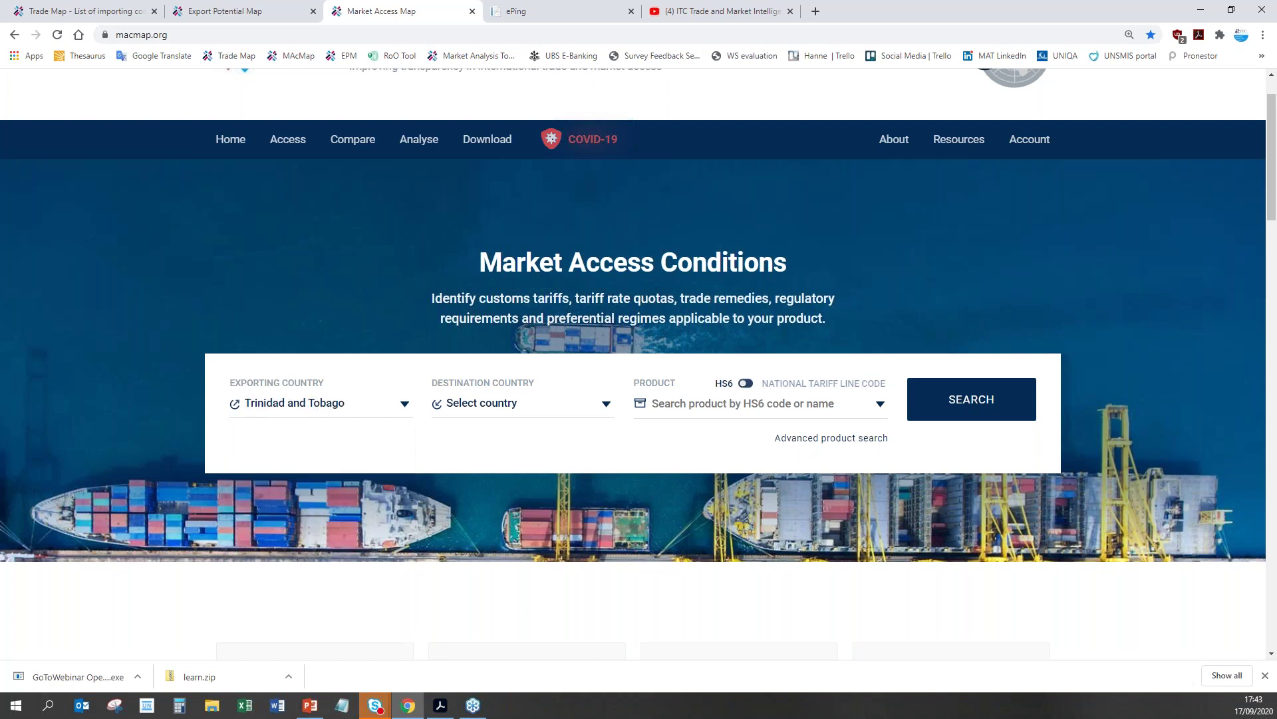
pyautogui.click(489, 409)
pyautogui.write('bel')
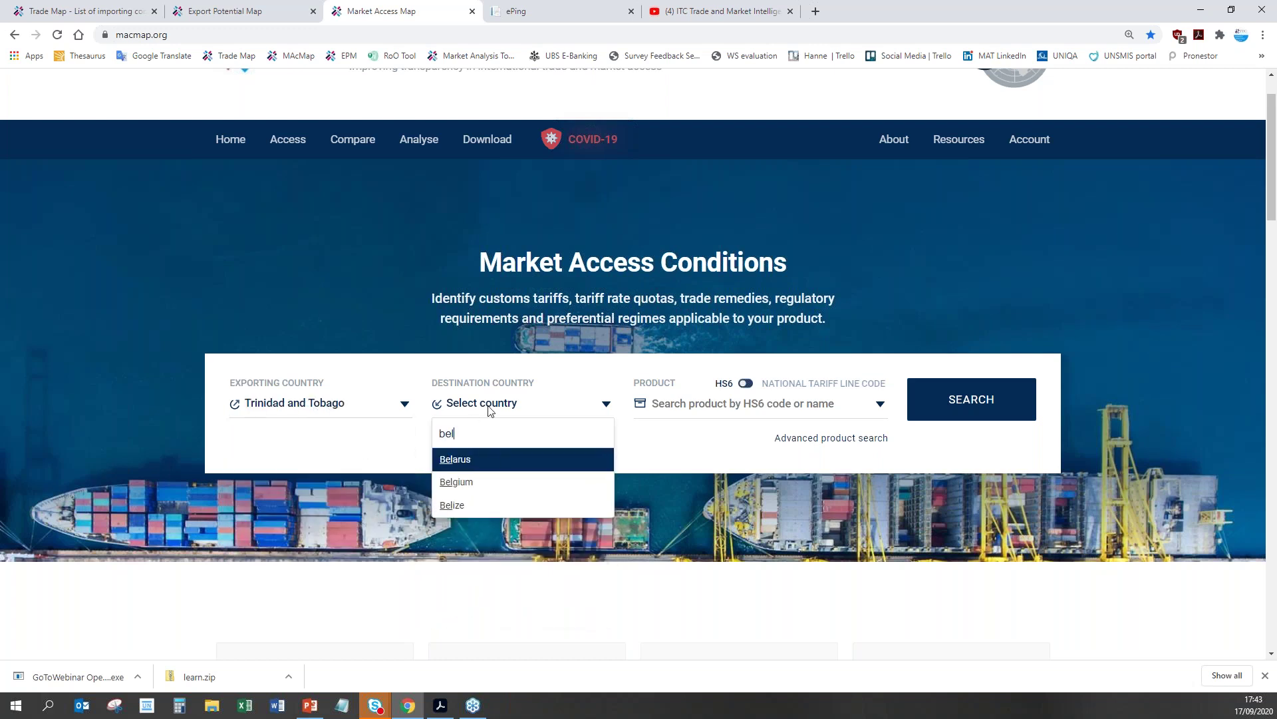
pyautogui.click(484, 481)
# Step: Choose product 180100 Cocoa beans and run the search, showing a 0% MFN tariff
pyautogui.click(717, 407)
pyautogui.write('180100')
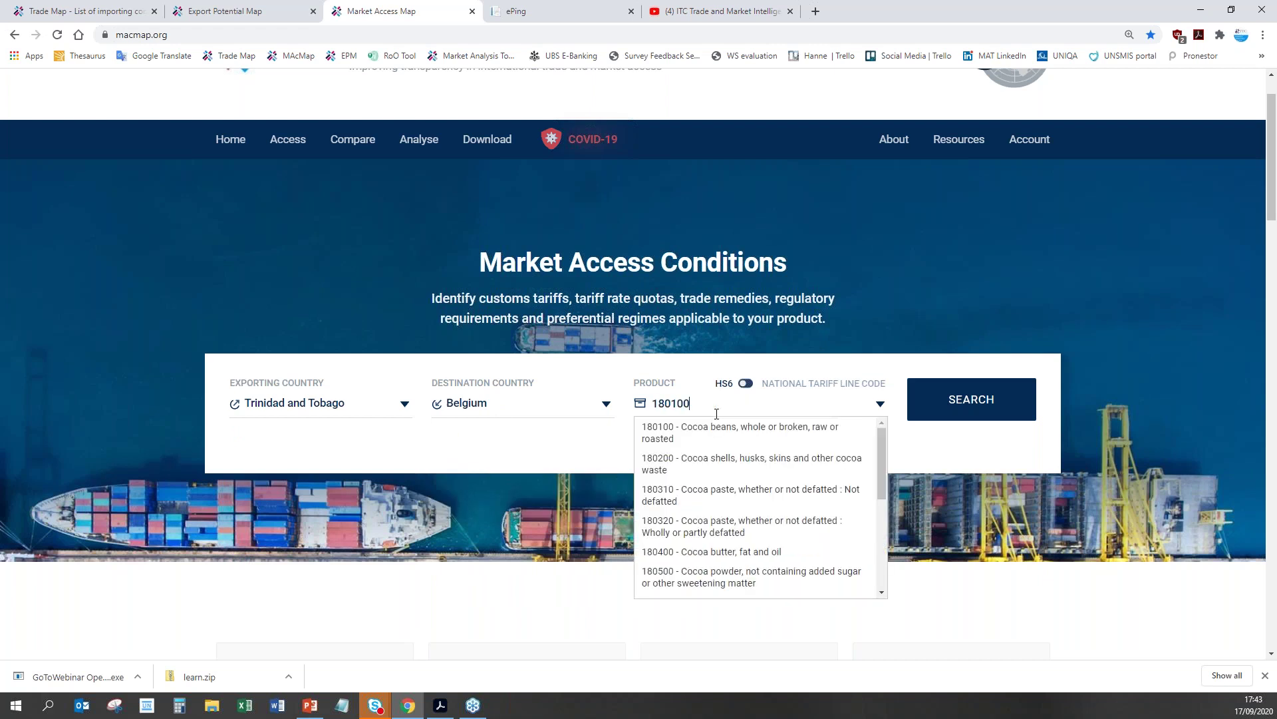
pyautogui.click(719, 427)
pyautogui.click(961, 413)
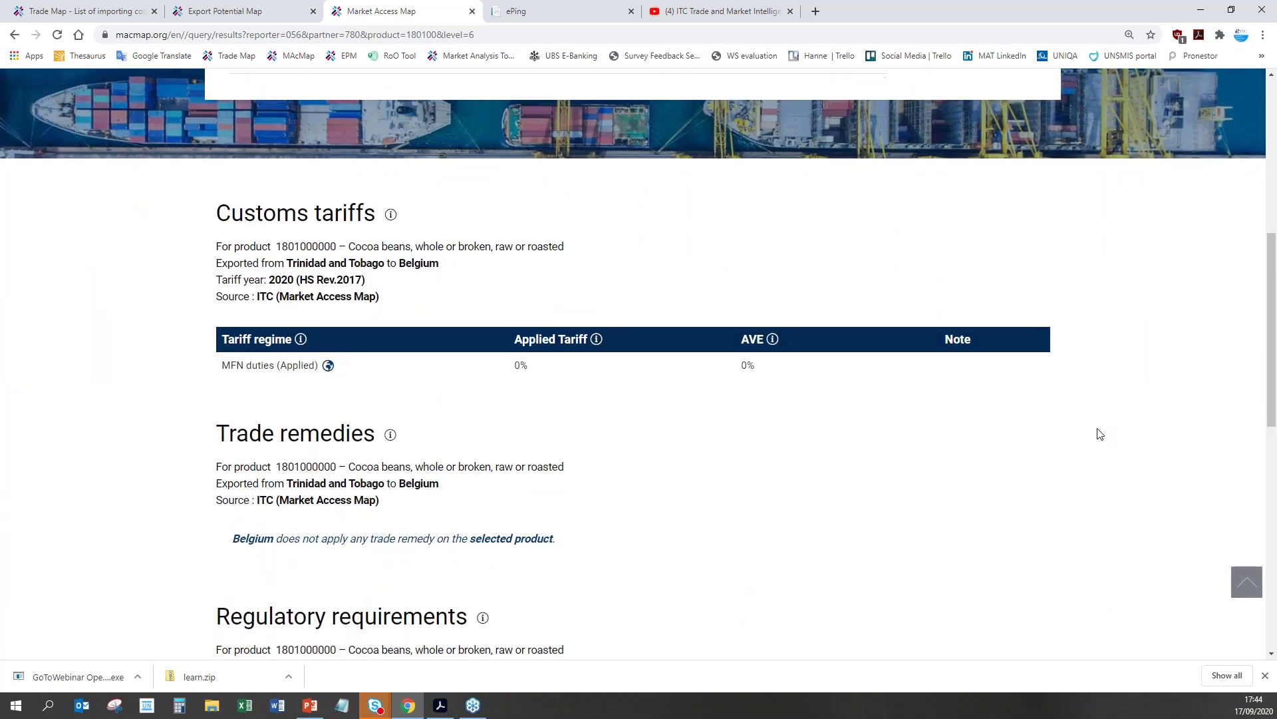
pyautogui.scroll(-1, 1101, 426)
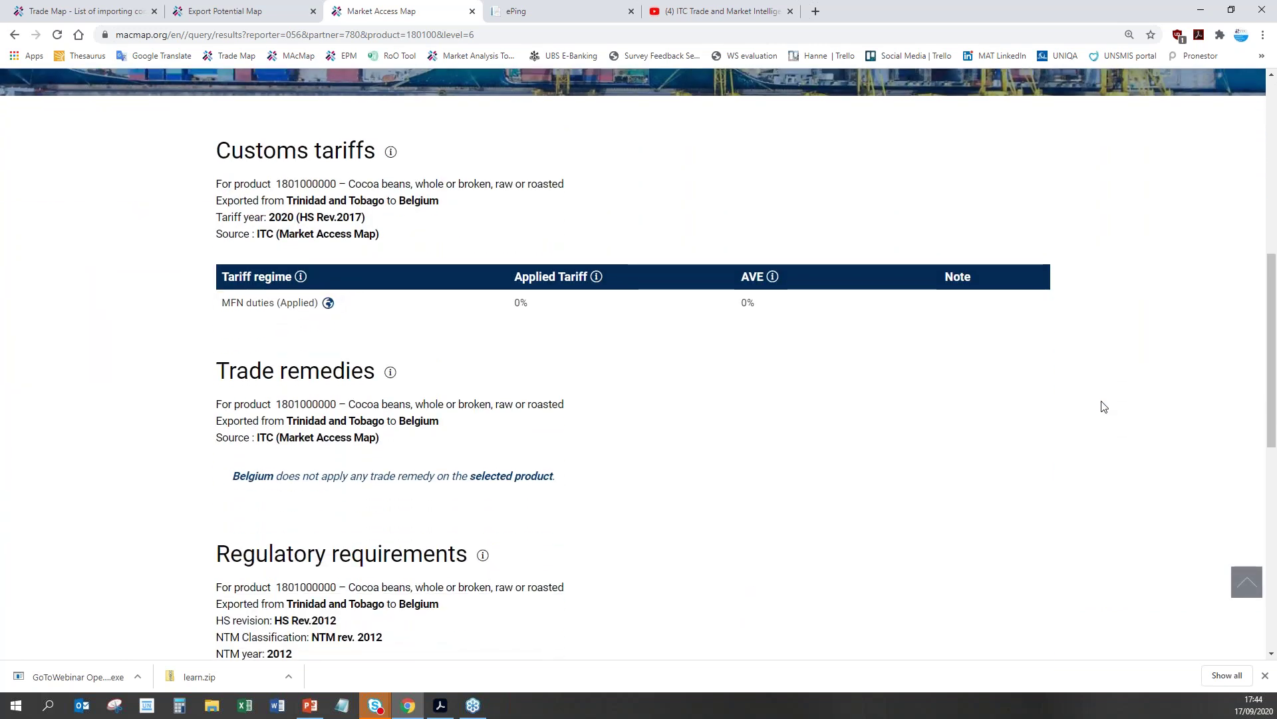
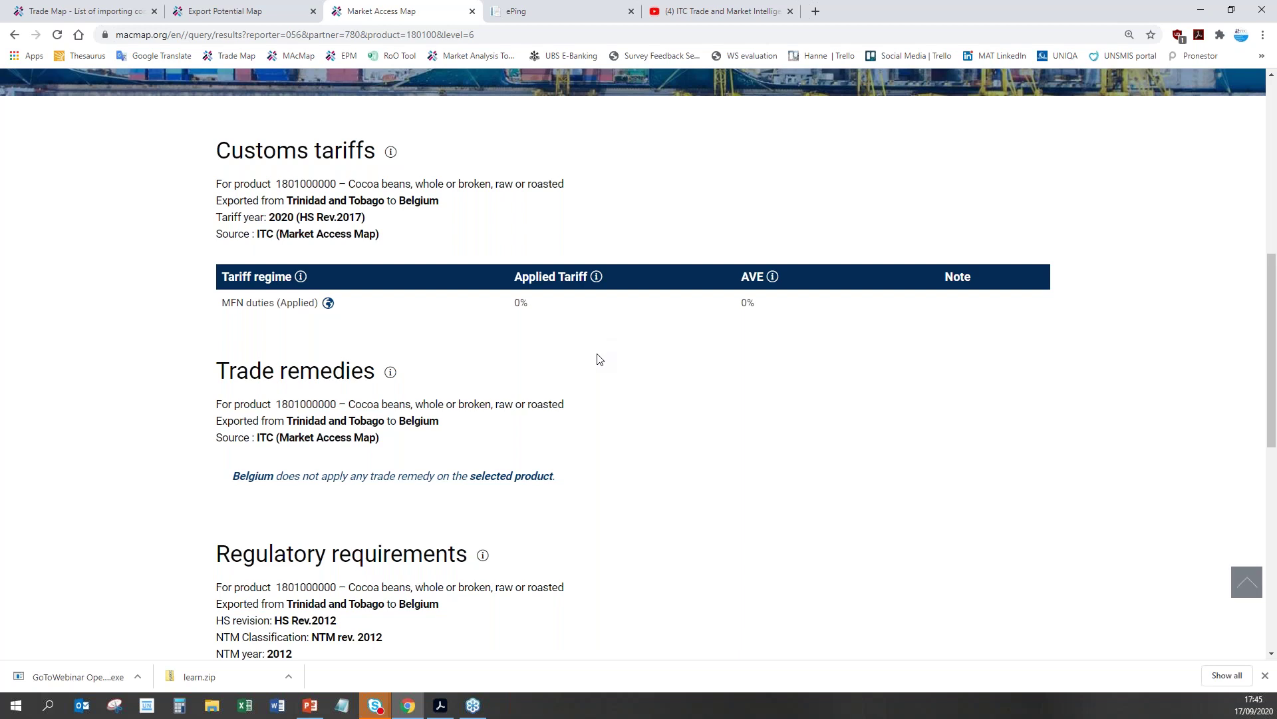
# Step: Scroll down to the Regulatory requirements section listing 5 import measures for cocoa beans
pyautogui.scroll(-5, 563, 334)
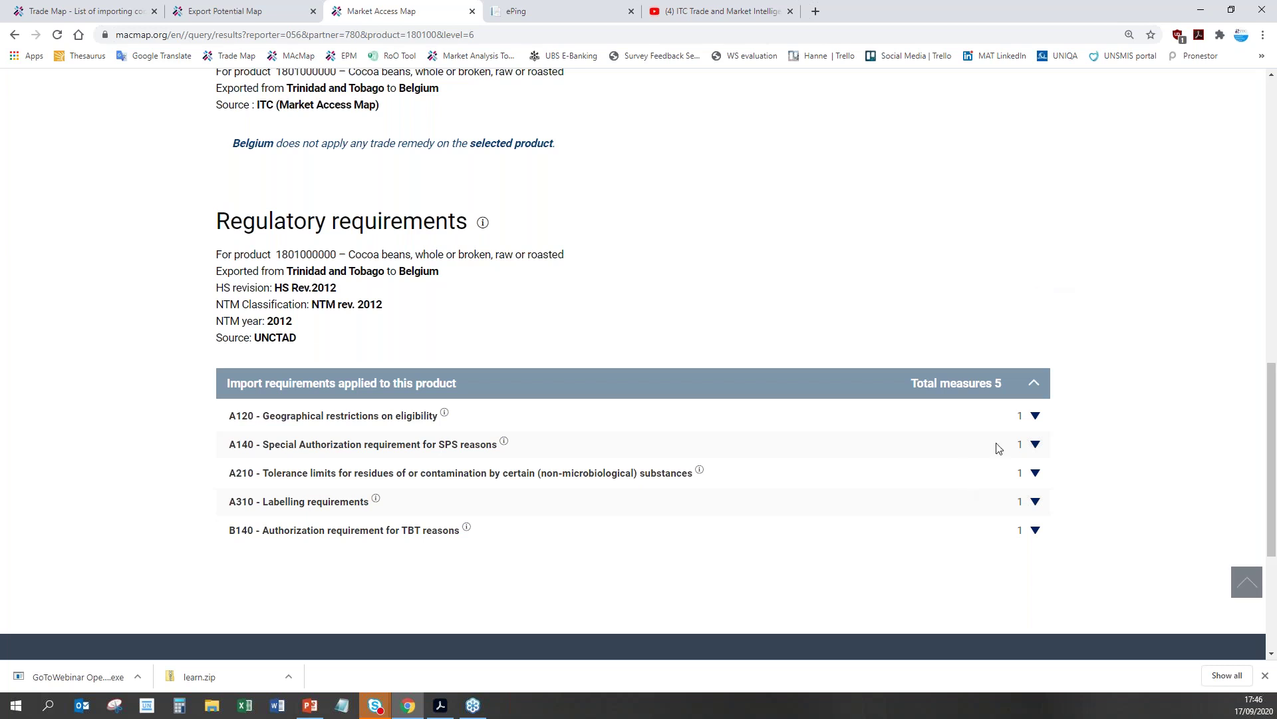
pyautogui.scroll(-1, 1058, 460)
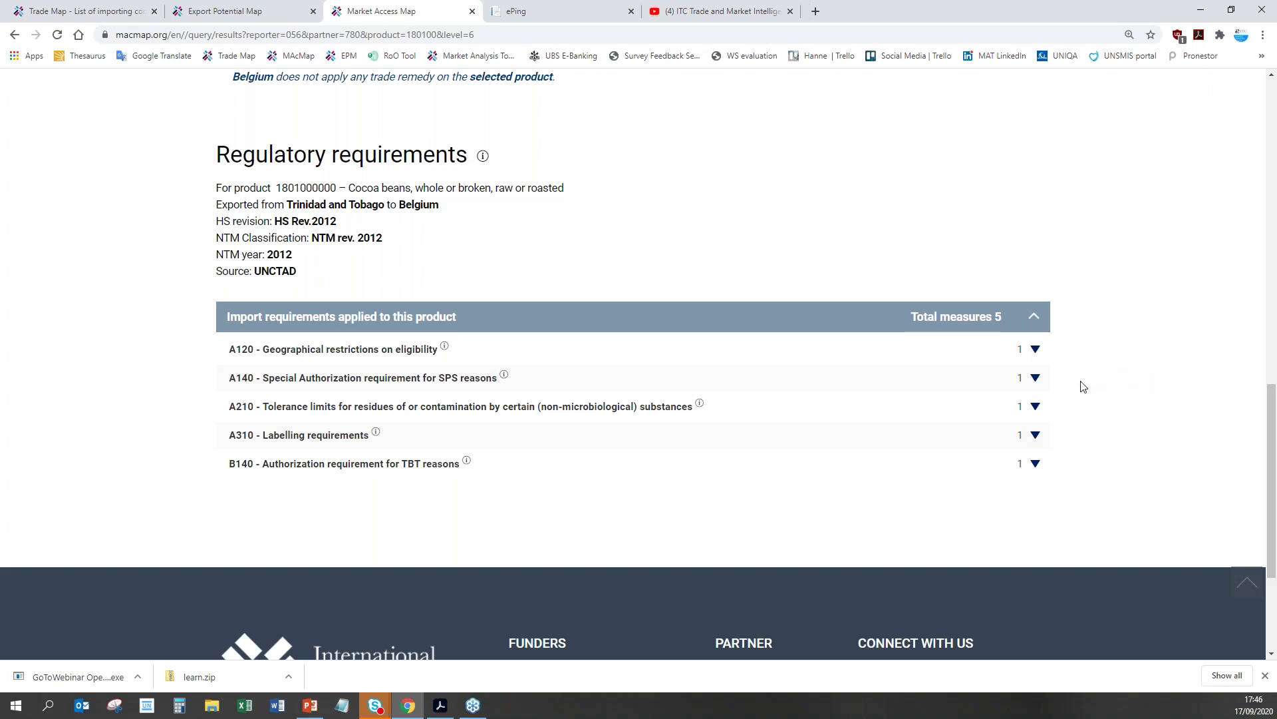
# Step: Expand the A120 geographical restrictions, A140 SPS authorization and A210 tolerance limits measure details
pyautogui.click(1036, 351)
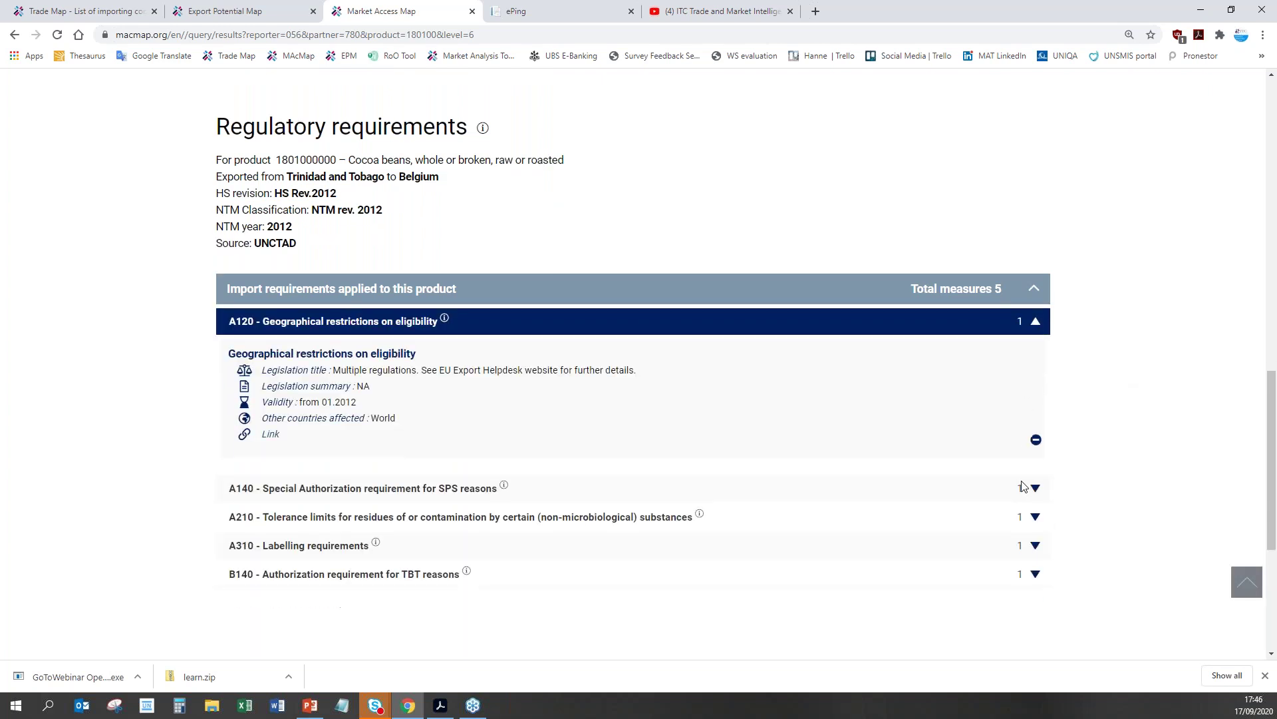
pyautogui.scroll(-3, 1021, 485)
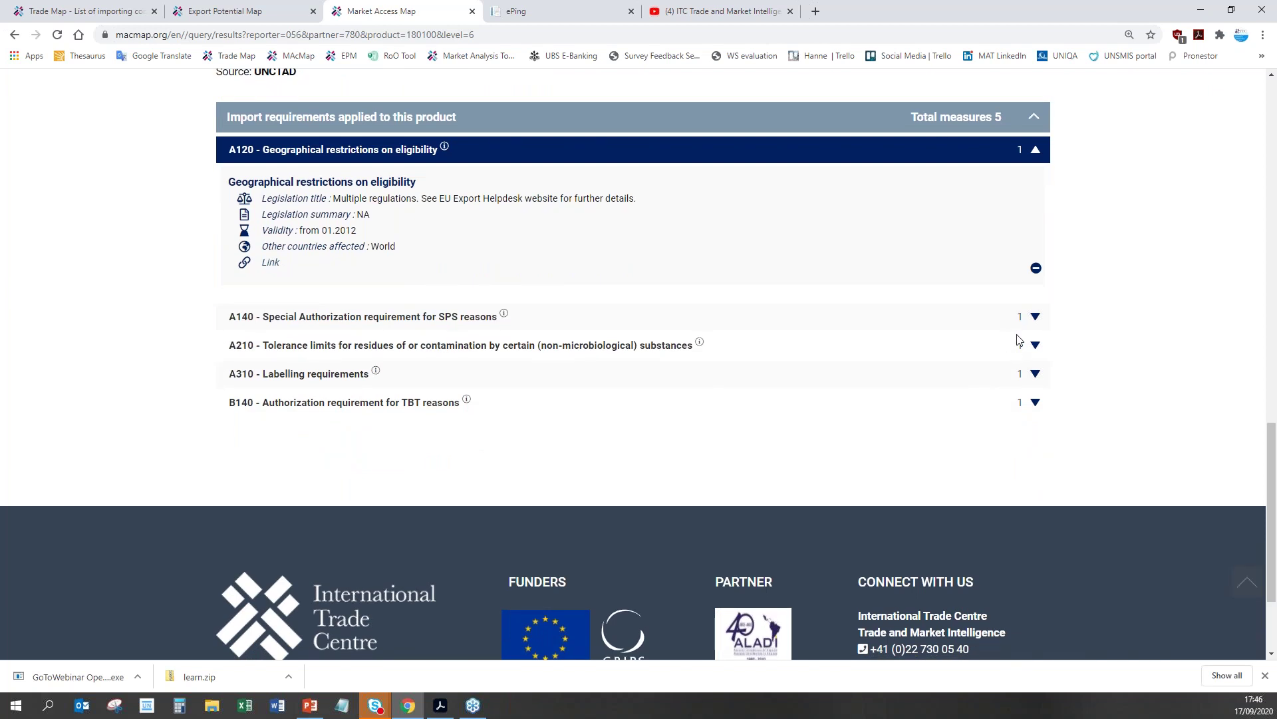
pyautogui.click(1036, 318)
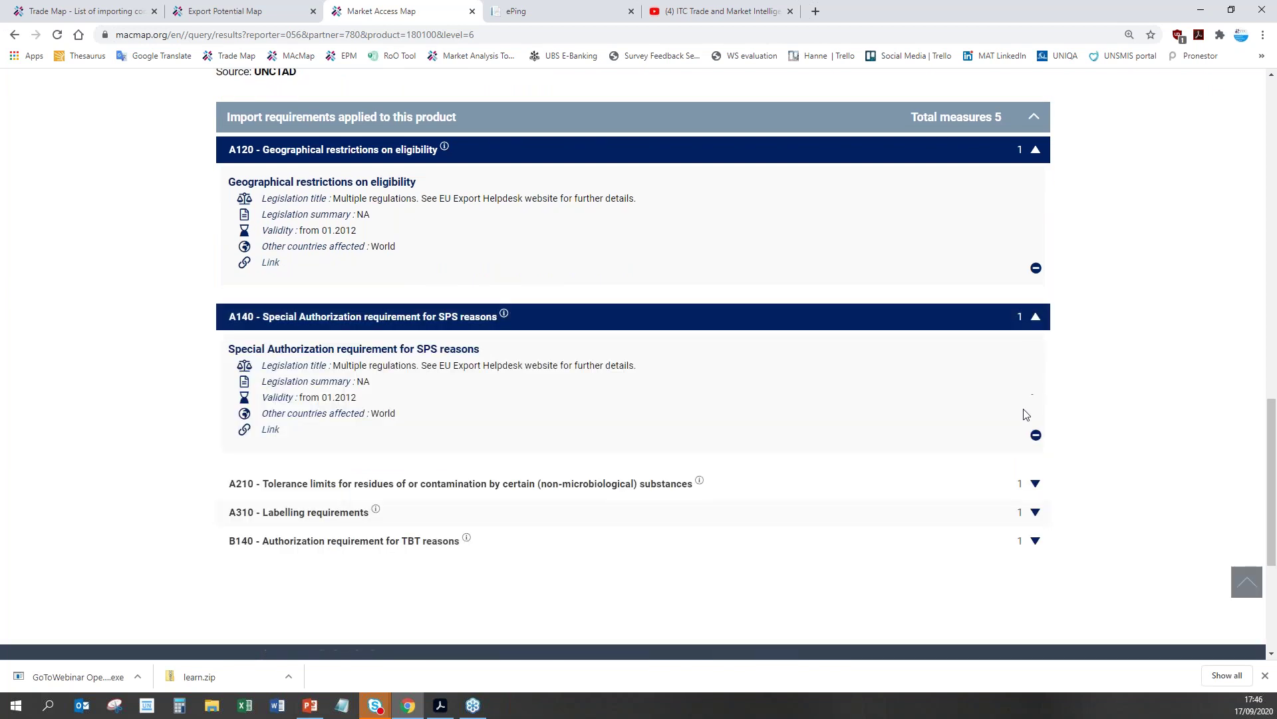
pyautogui.click(1034, 484)
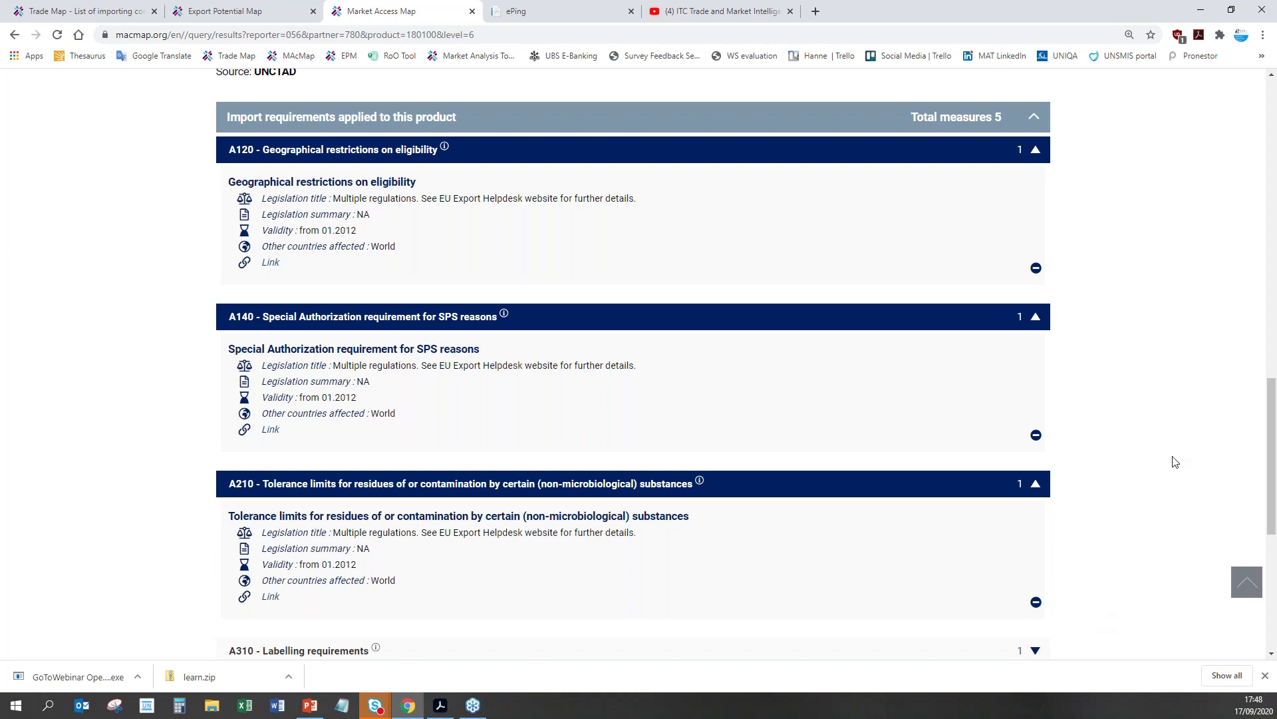
# Step: Expand the A310 Labelling requirements measure details for cocoa beans into Belgium
pyautogui.scroll(-2, 1174, 459)
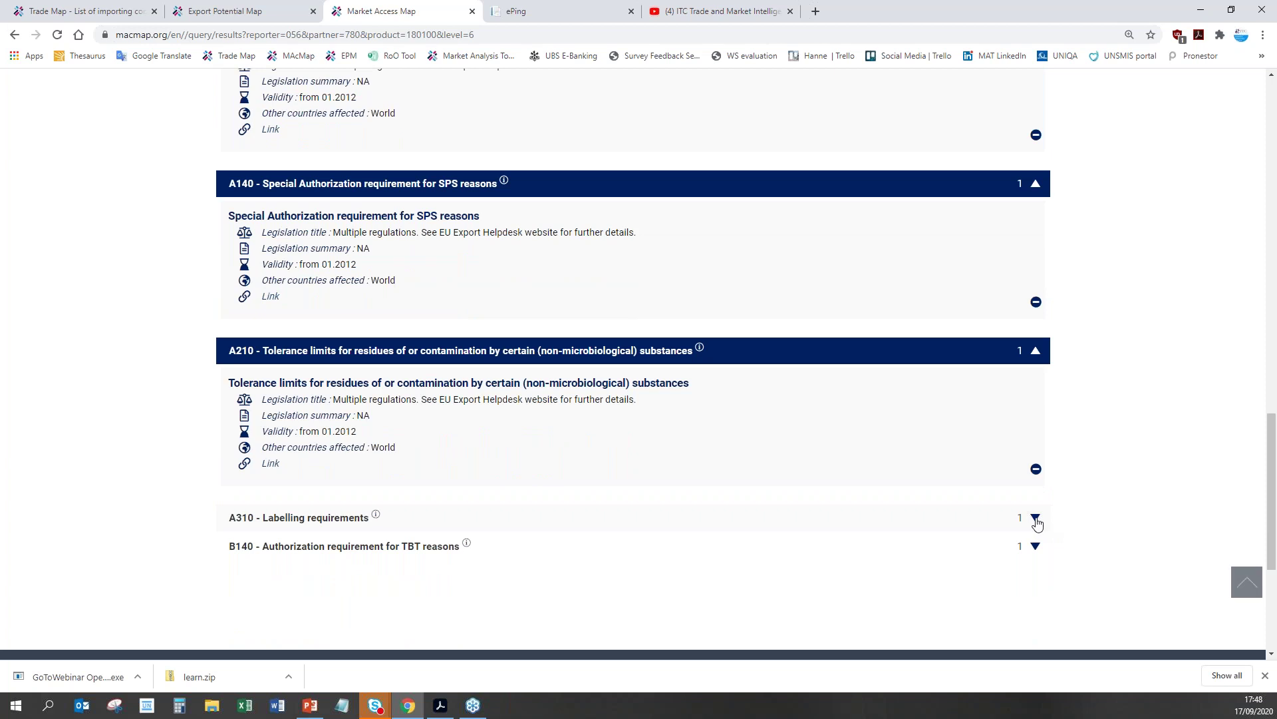
pyautogui.click(1036, 518)
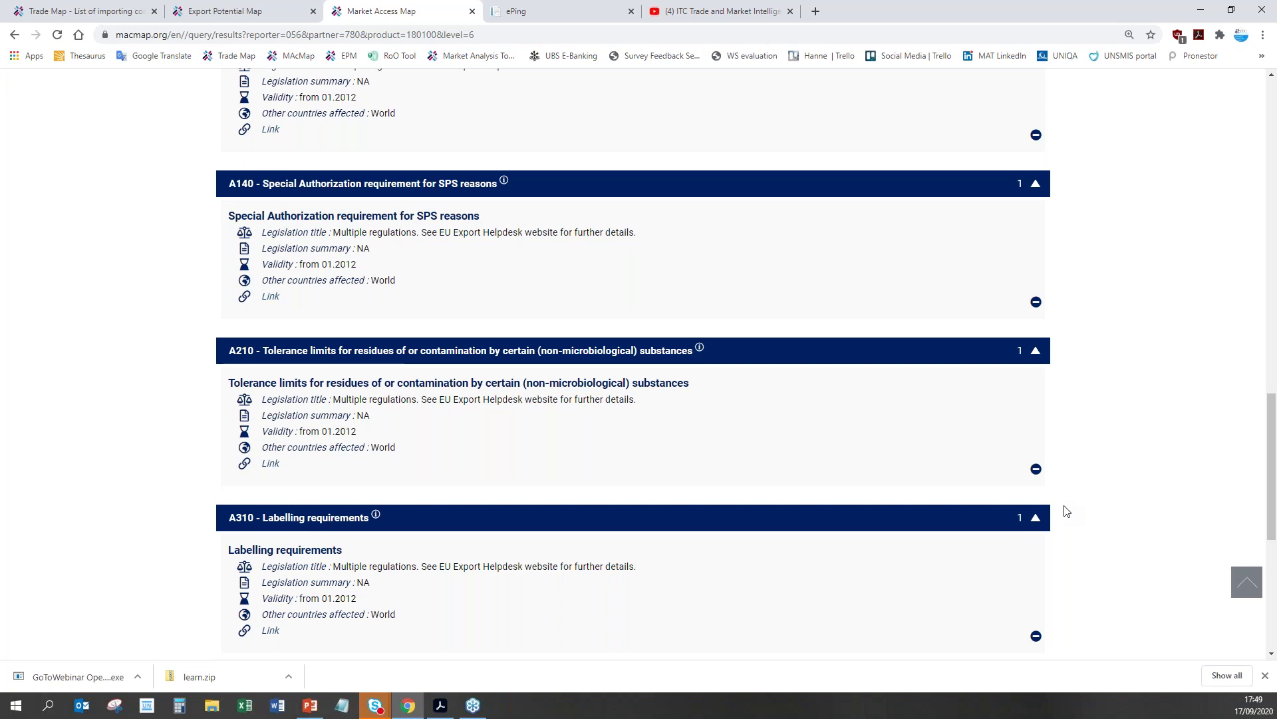
pyautogui.moveTo(1272, 405); pyautogui.dragTo(1275, 228)
# Step: Return to the page top and show the Access submenu with tariffs, remedies and requirements
pyautogui.scroll(7, 822, 203)
pyautogui.scroll(2, 337, 154)
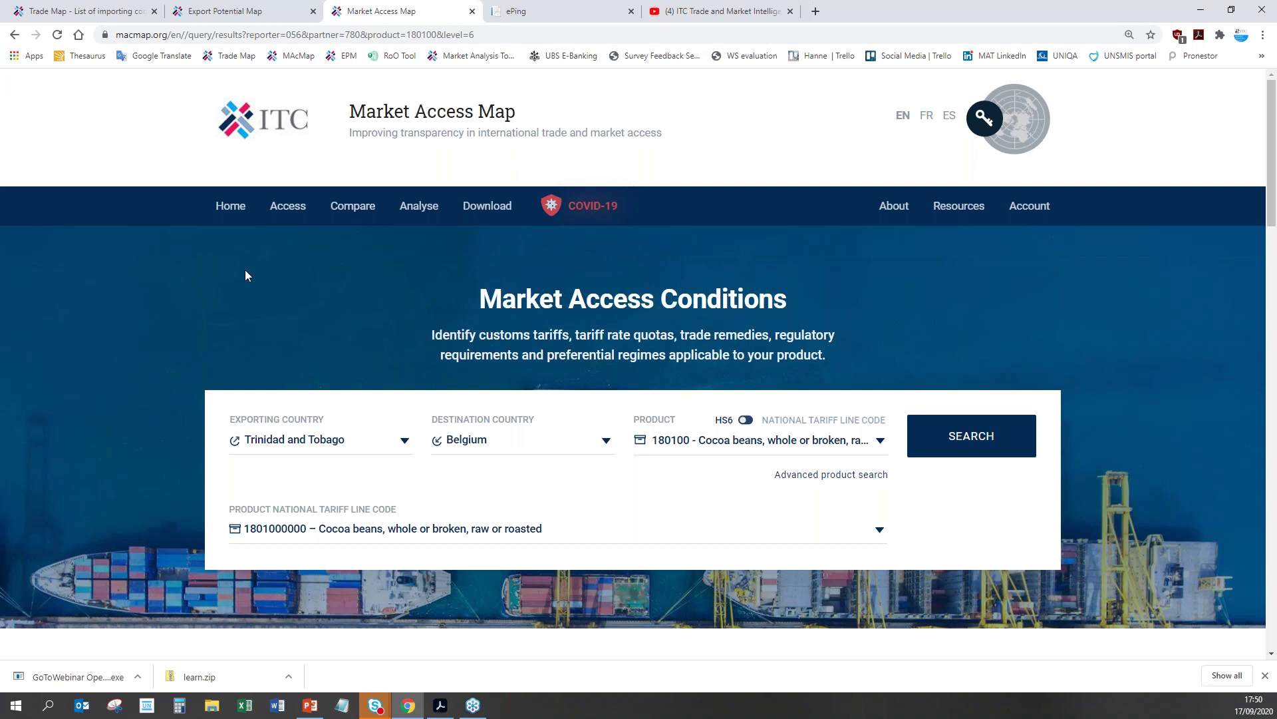
pyautogui.moveTo(292, 217)
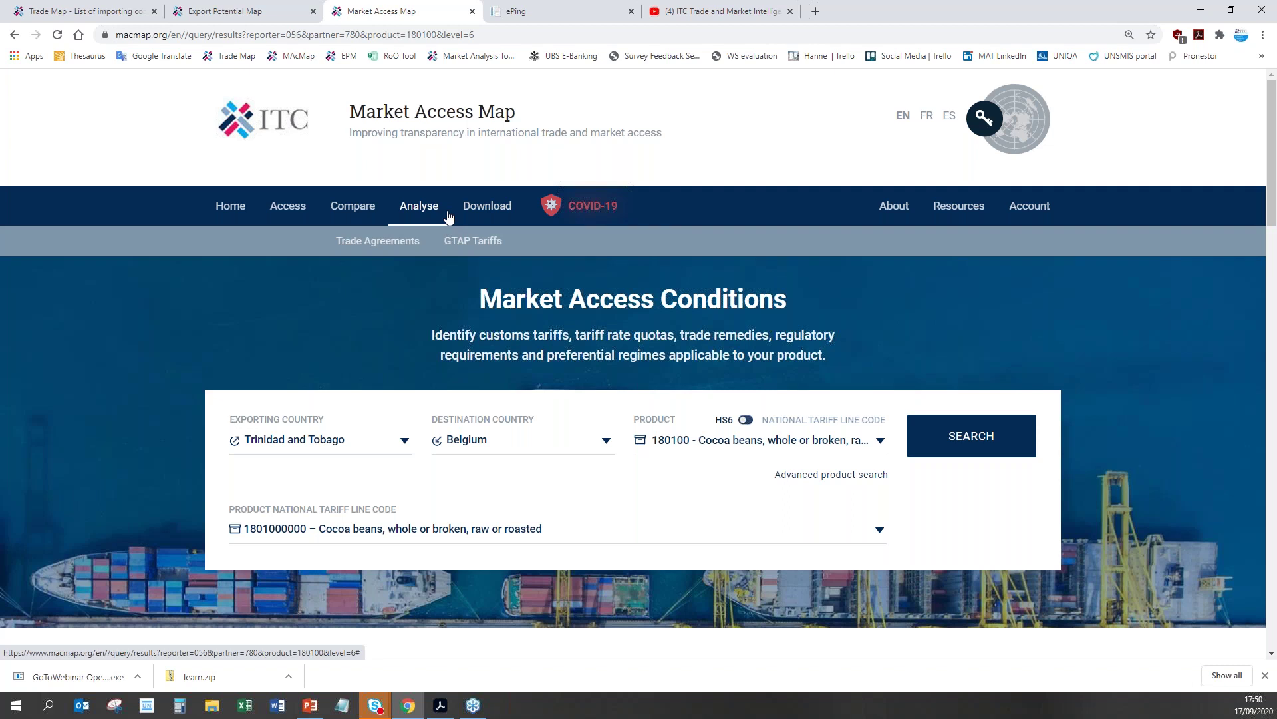
pyautogui.moveTo(296, 212)
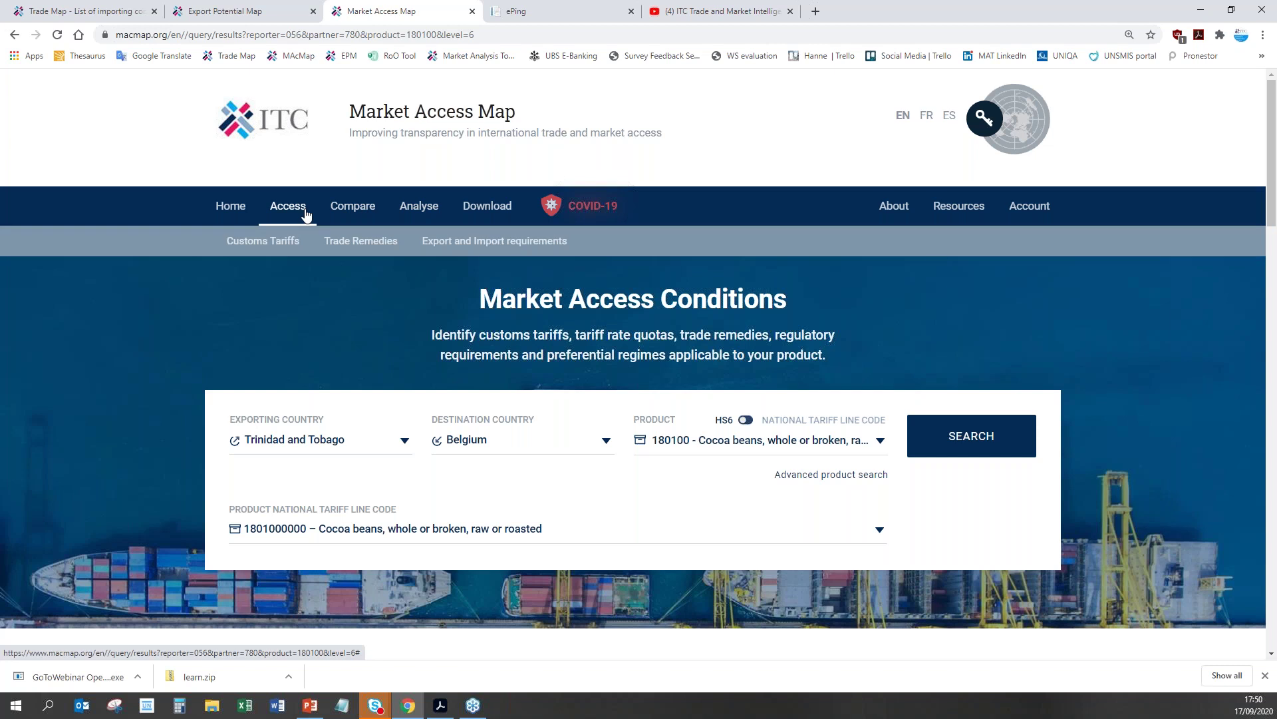
# Step: Display the Compare submenu listing Markets, Competitors and Products
pyautogui.moveTo(336, 213)
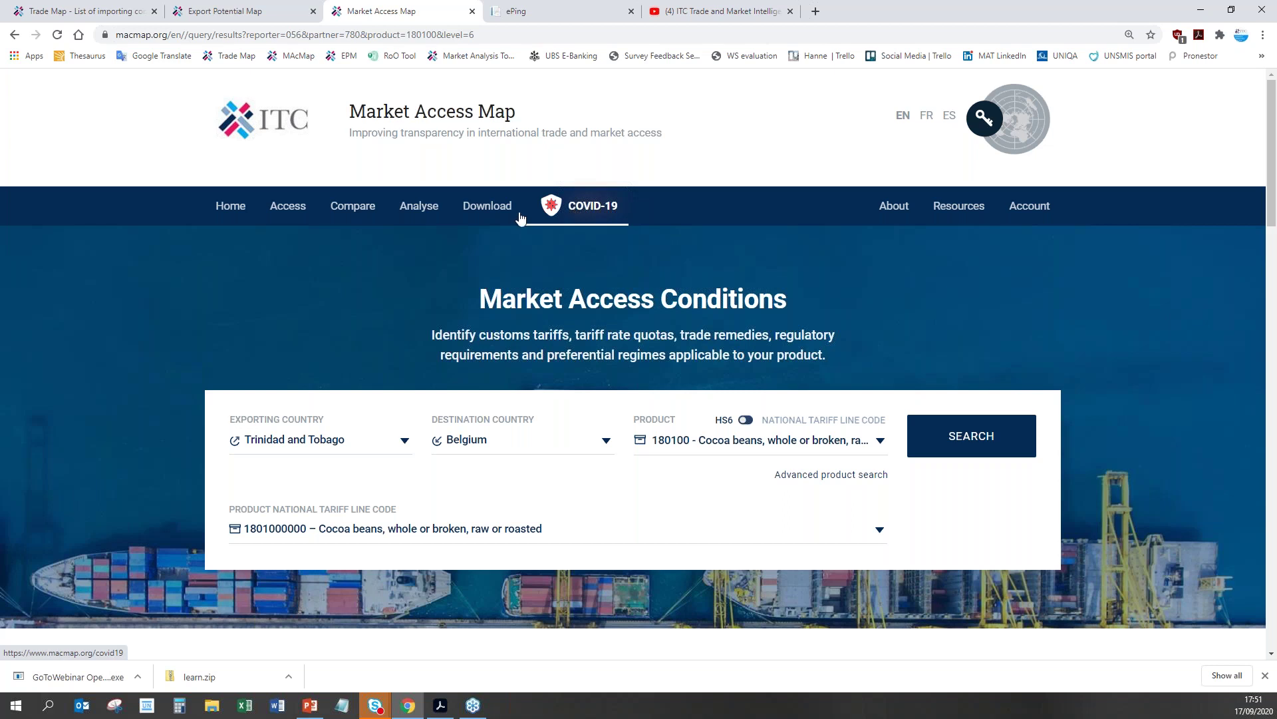
pyautogui.moveTo(352, 206)
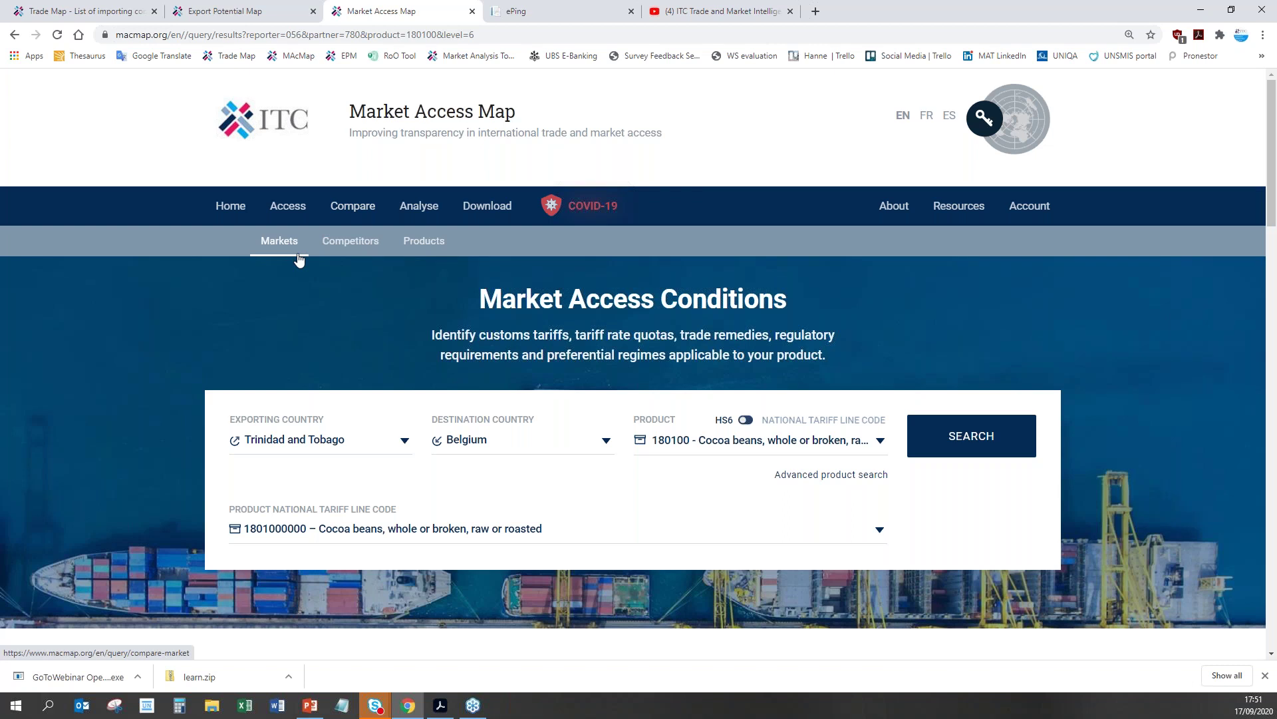
# Step: Open Compare Markets and choose Trinidad and Tobago as the exporting country
pyautogui.click(300, 260)
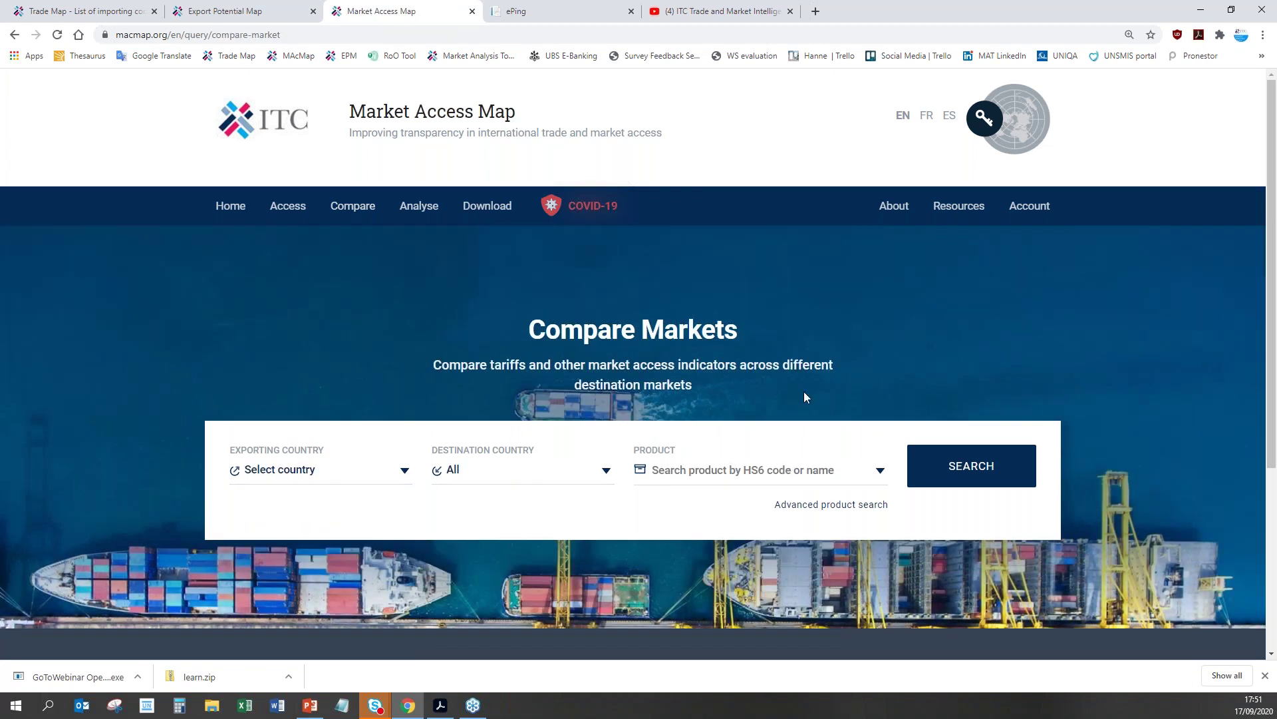
pyautogui.scroll(-2, 805, 394)
pyautogui.click(296, 338)
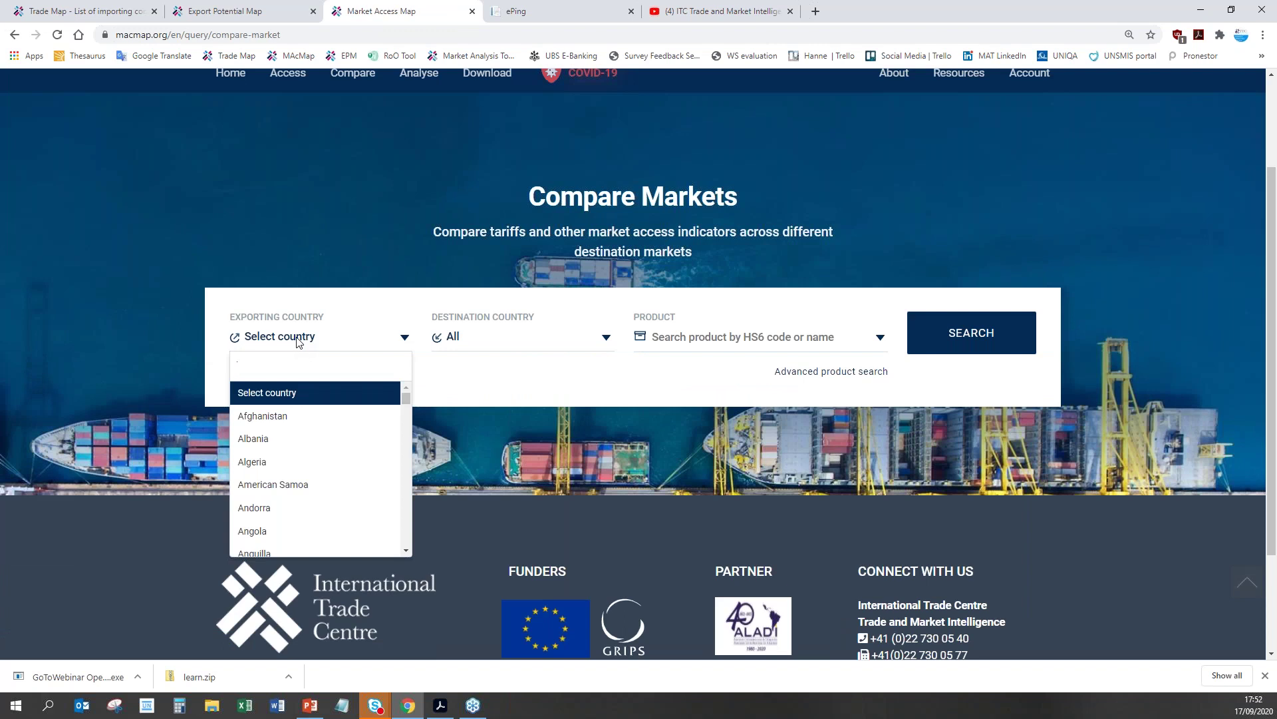
pyautogui.write('tro')
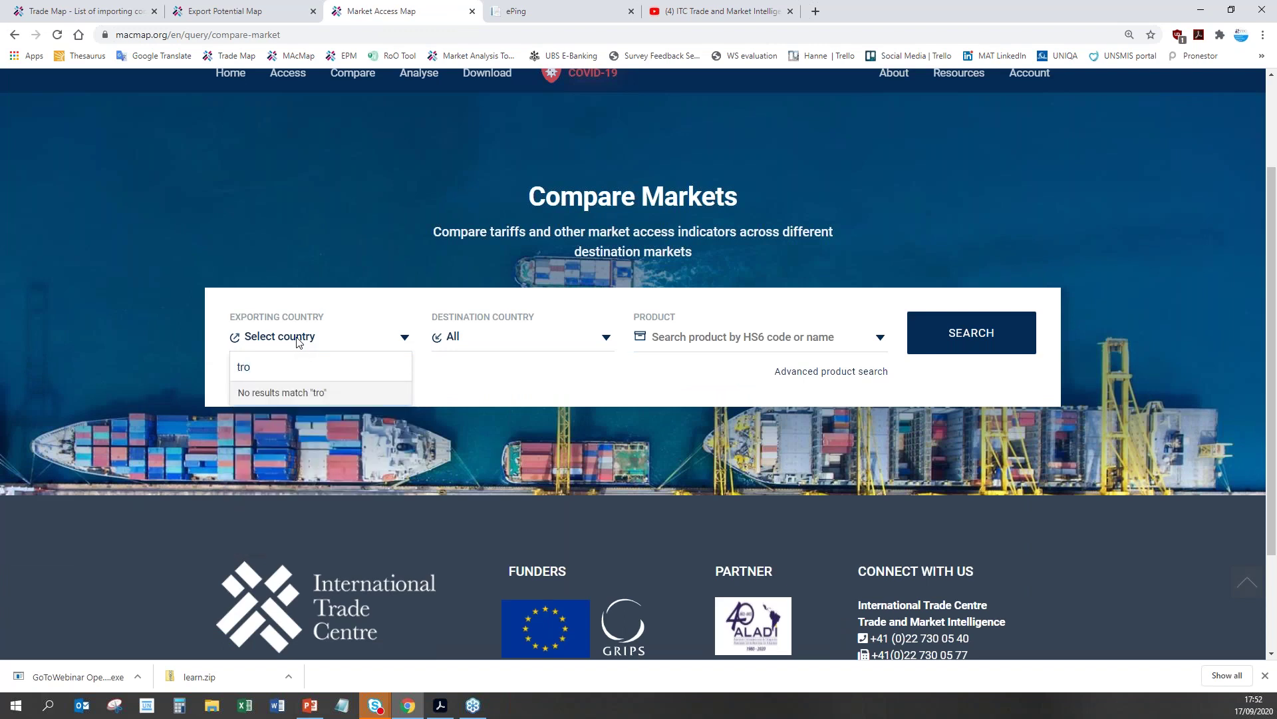
pyautogui.press('BackSpace')
pyautogui.click(251, 394)
# Step: Keep All destinations, select product 180100 Cocoa beans and run the market comparison
pyautogui.click(471, 342)
pyautogui.click(529, 343)
pyautogui.click(704, 340)
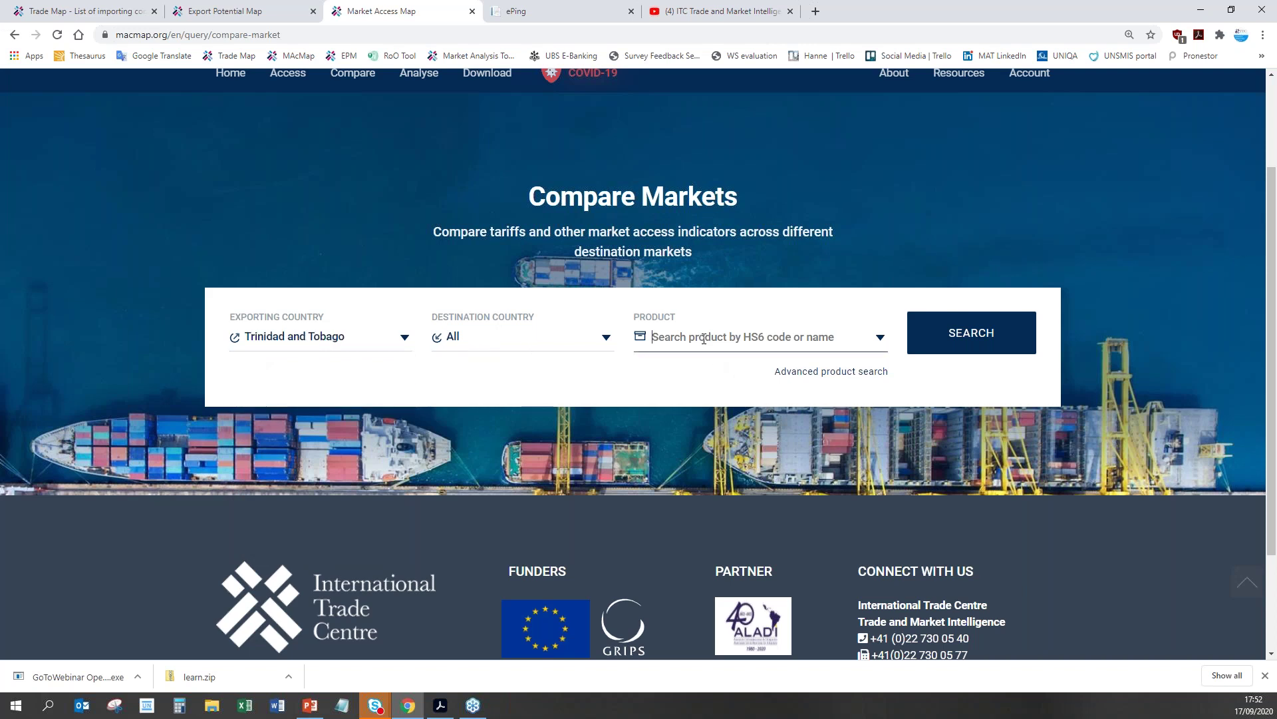
pyautogui.write('1801')
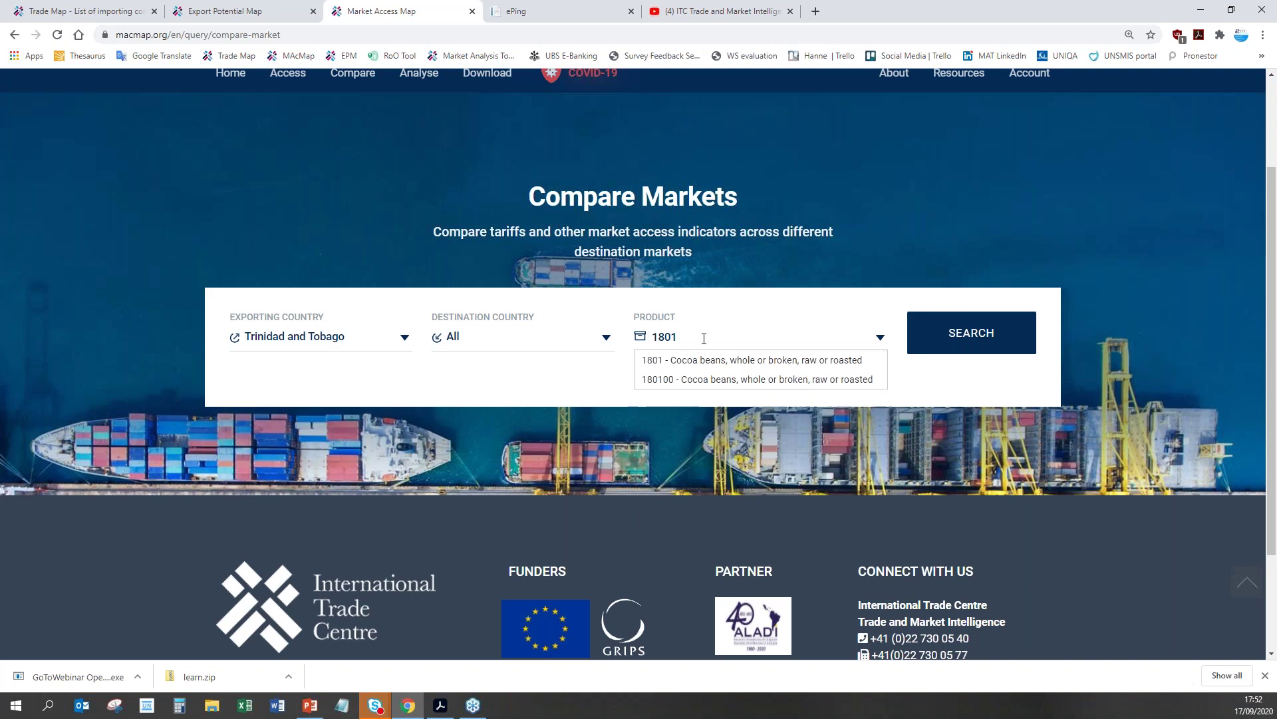
pyautogui.write('00')
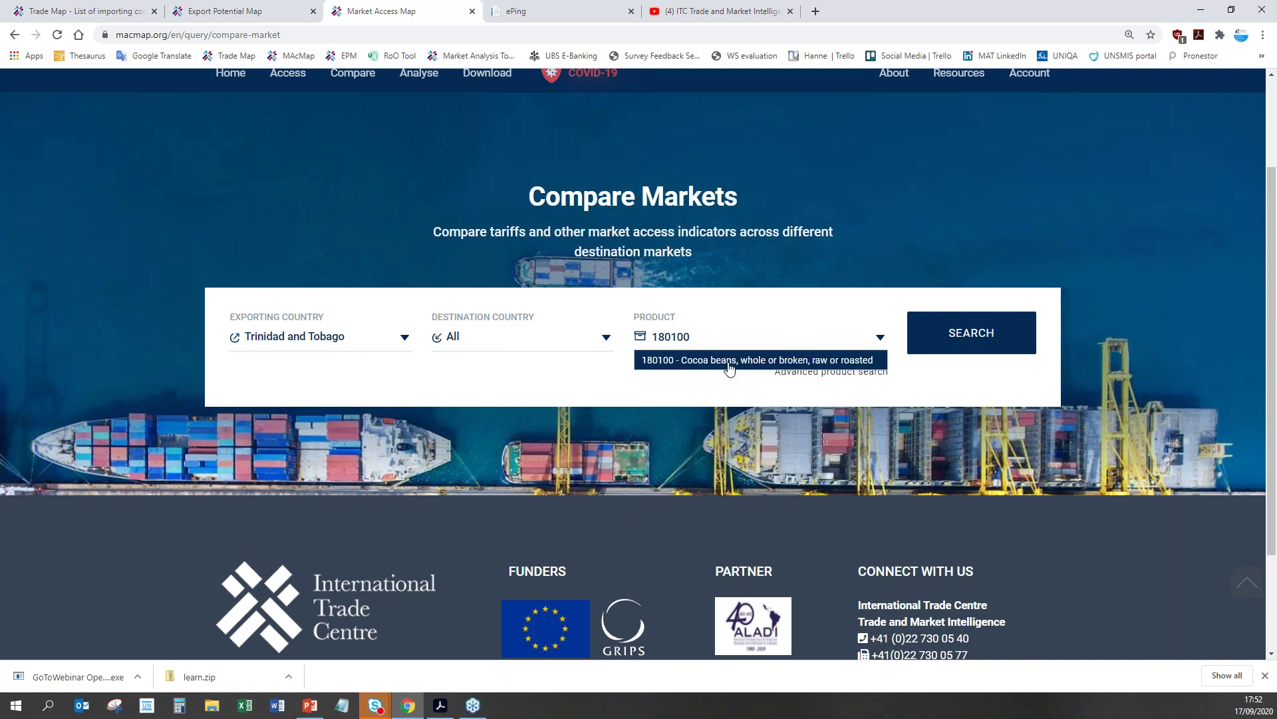
pyautogui.click(732, 363)
pyautogui.click(985, 335)
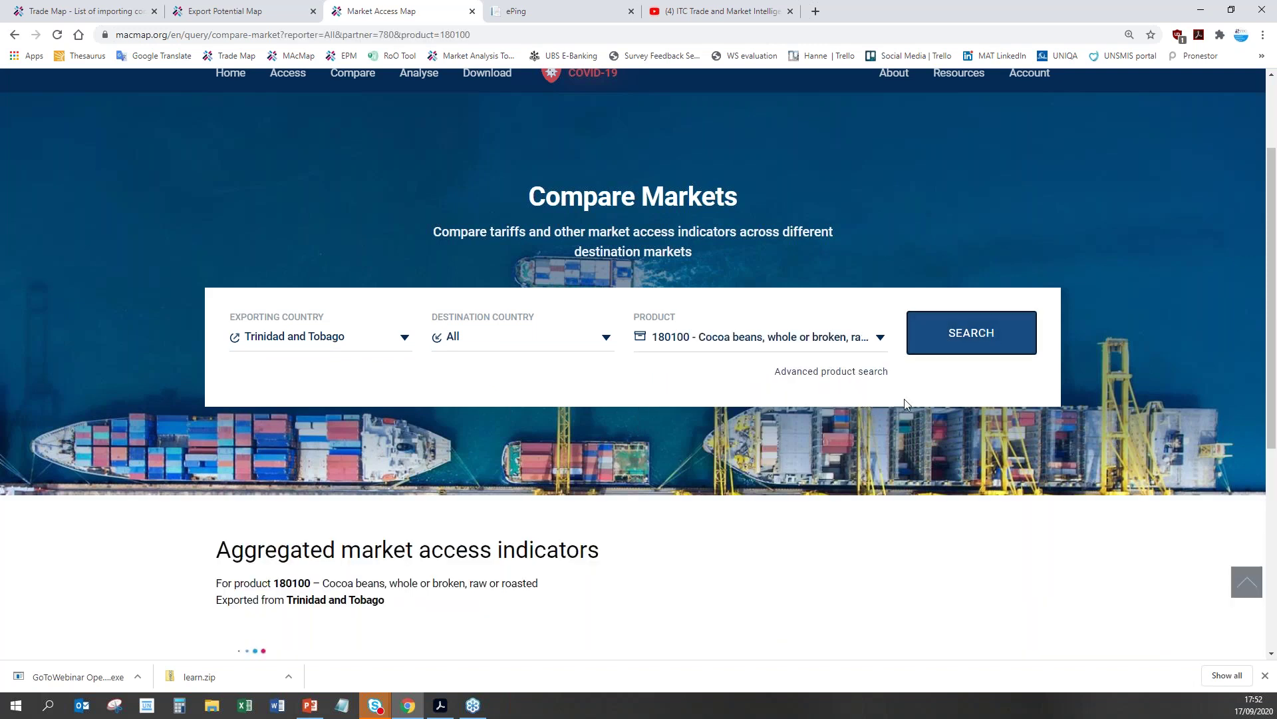
pyautogui.scroll(-5, 987, 397)
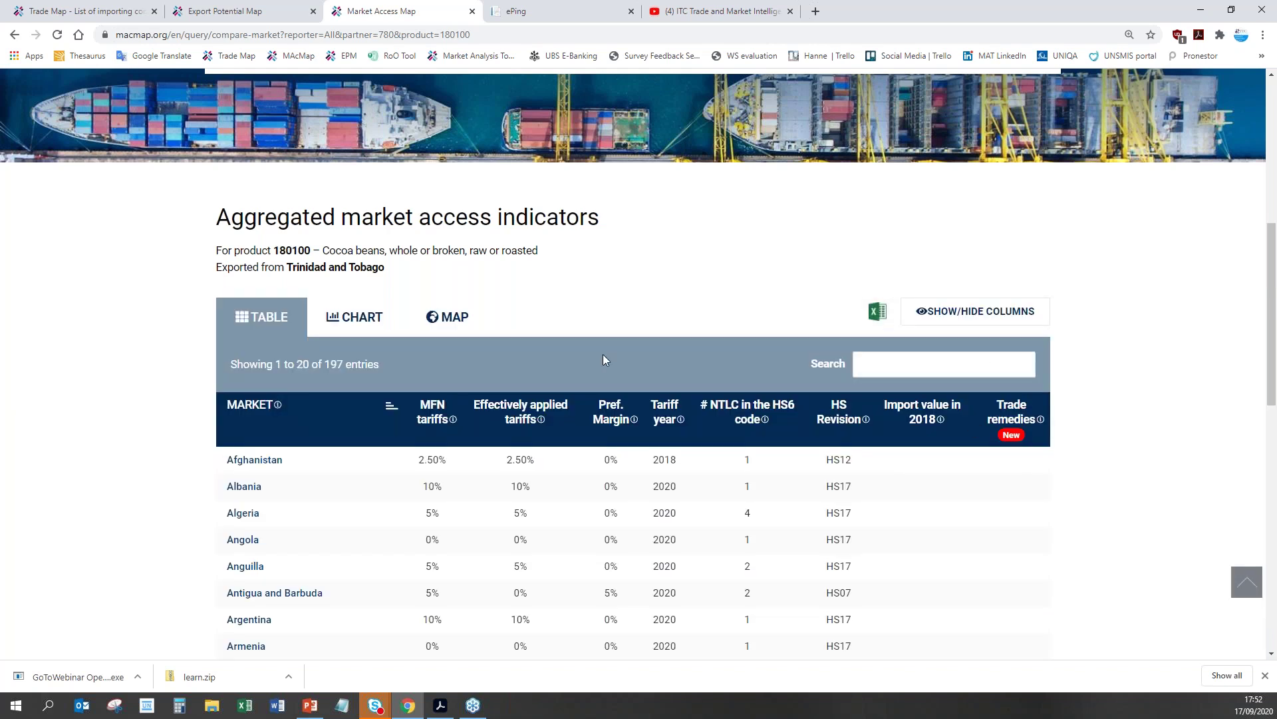
pyautogui.scroll(-1, 536, 327)
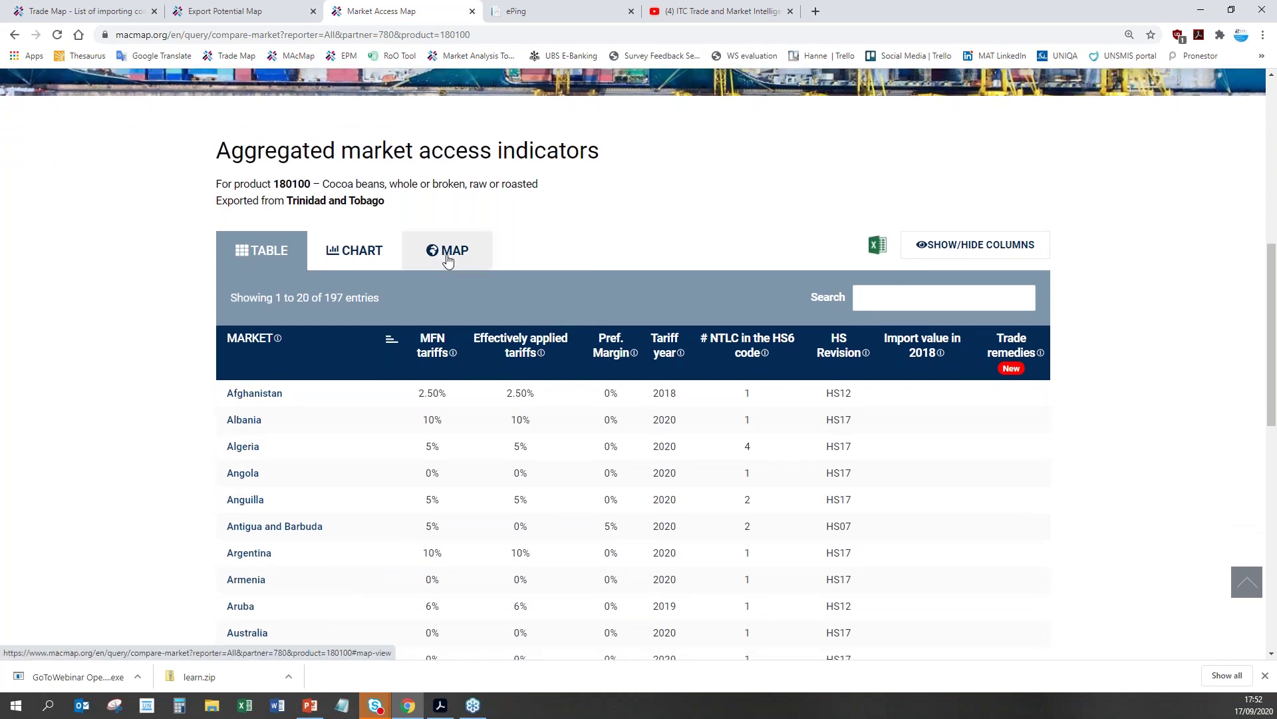
# Step: Switch the cocoa bean indicators to the world map view with Nb of NTMs overlaid
pyautogui.click(448, 258)
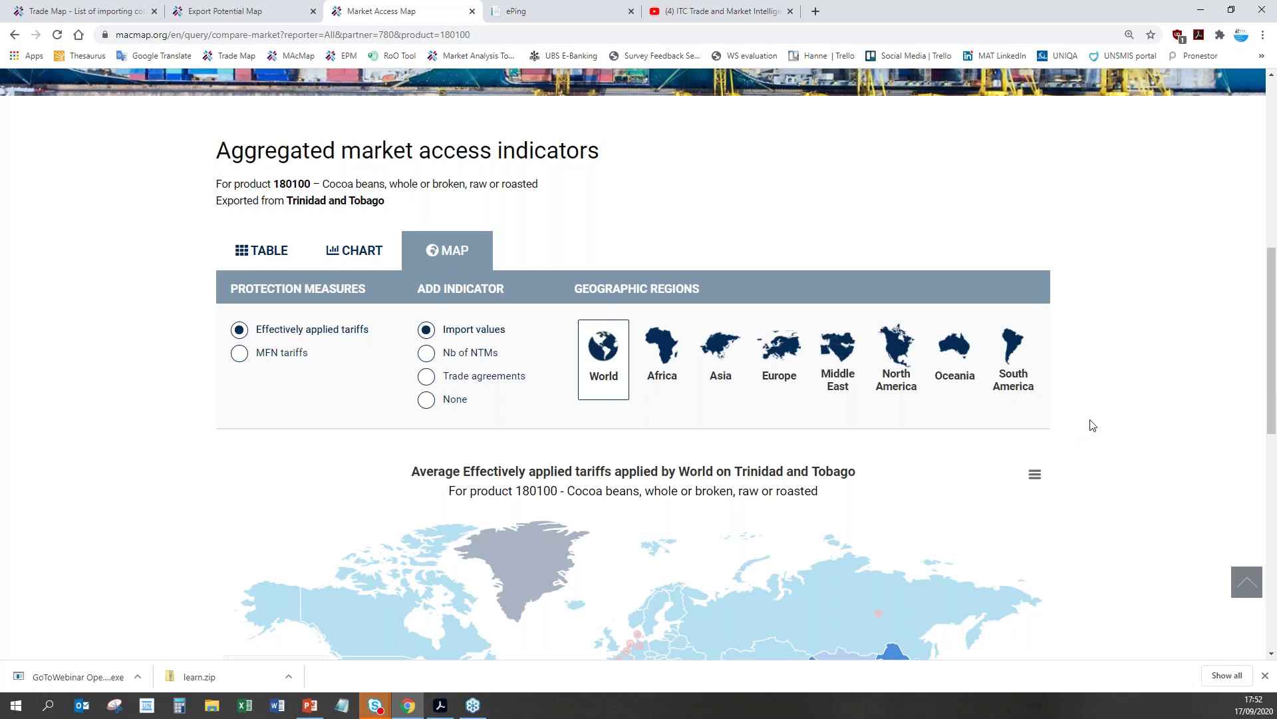
pyautogui.scroll(-1, 1099, 423)
pyautogui.scroll(-2, 1099, 424)
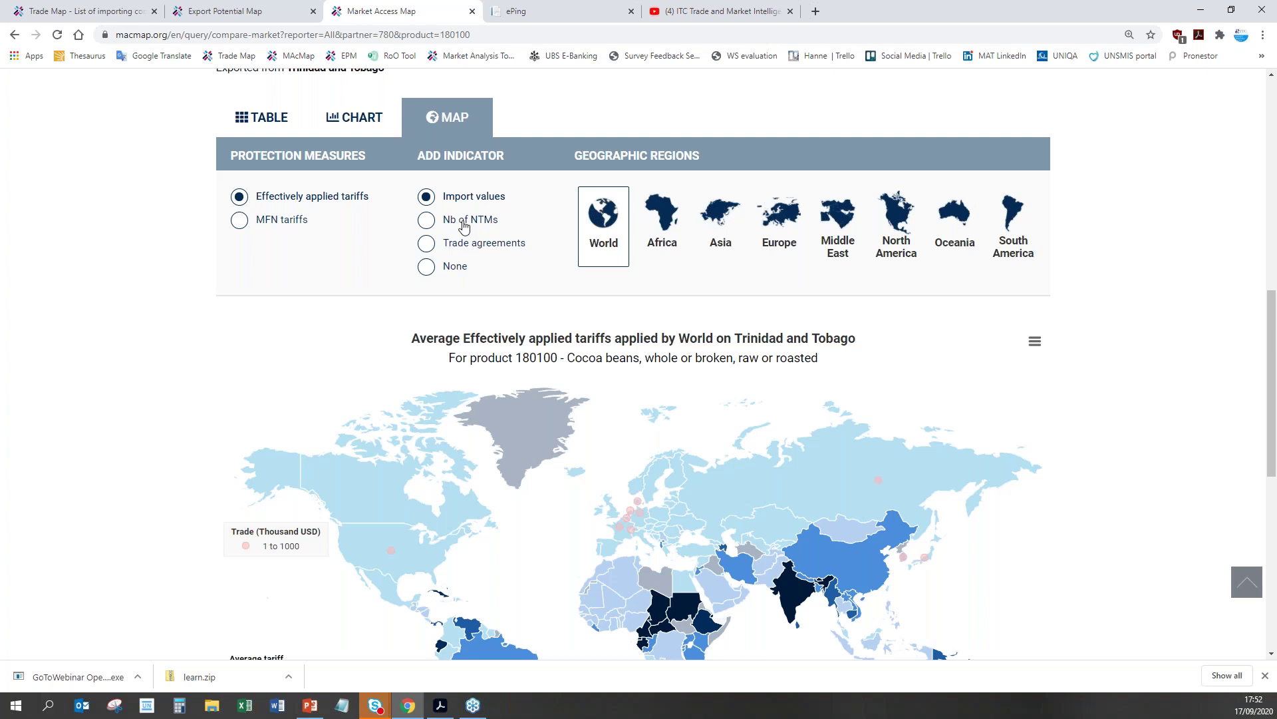
pyautogui.click(464, 227)
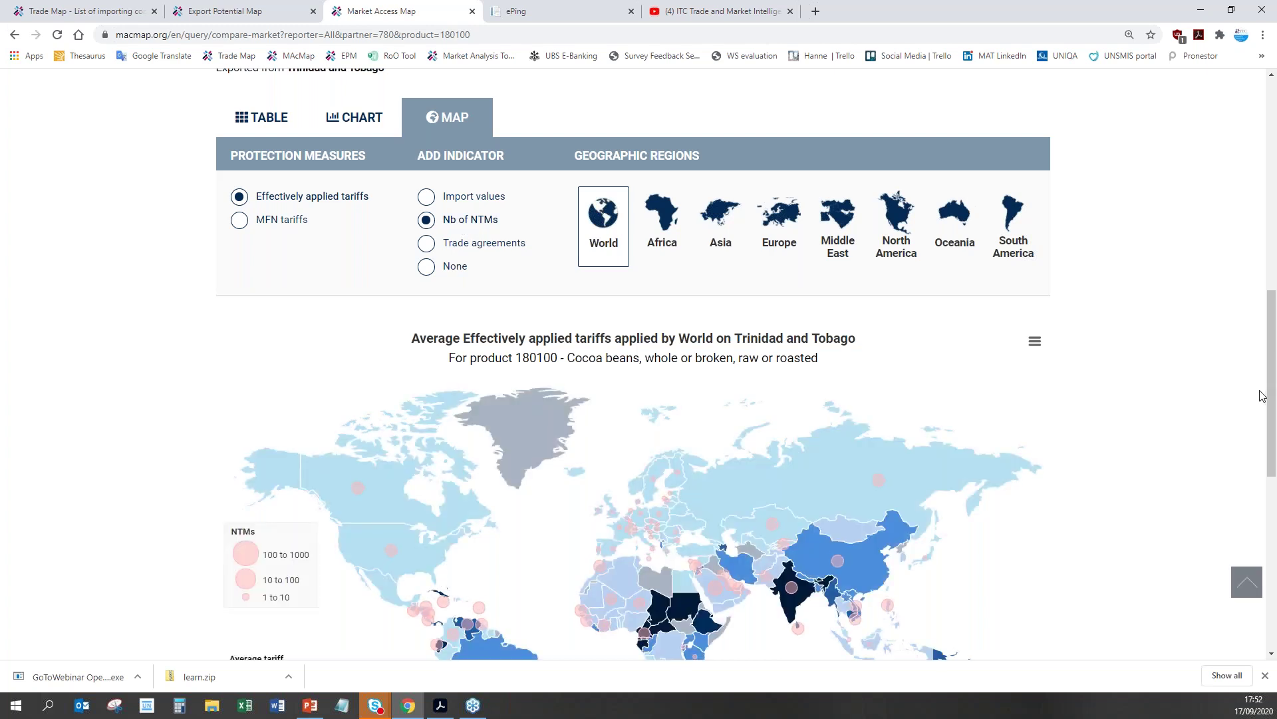
pyautogui.scroll(-4, 1262, 395)
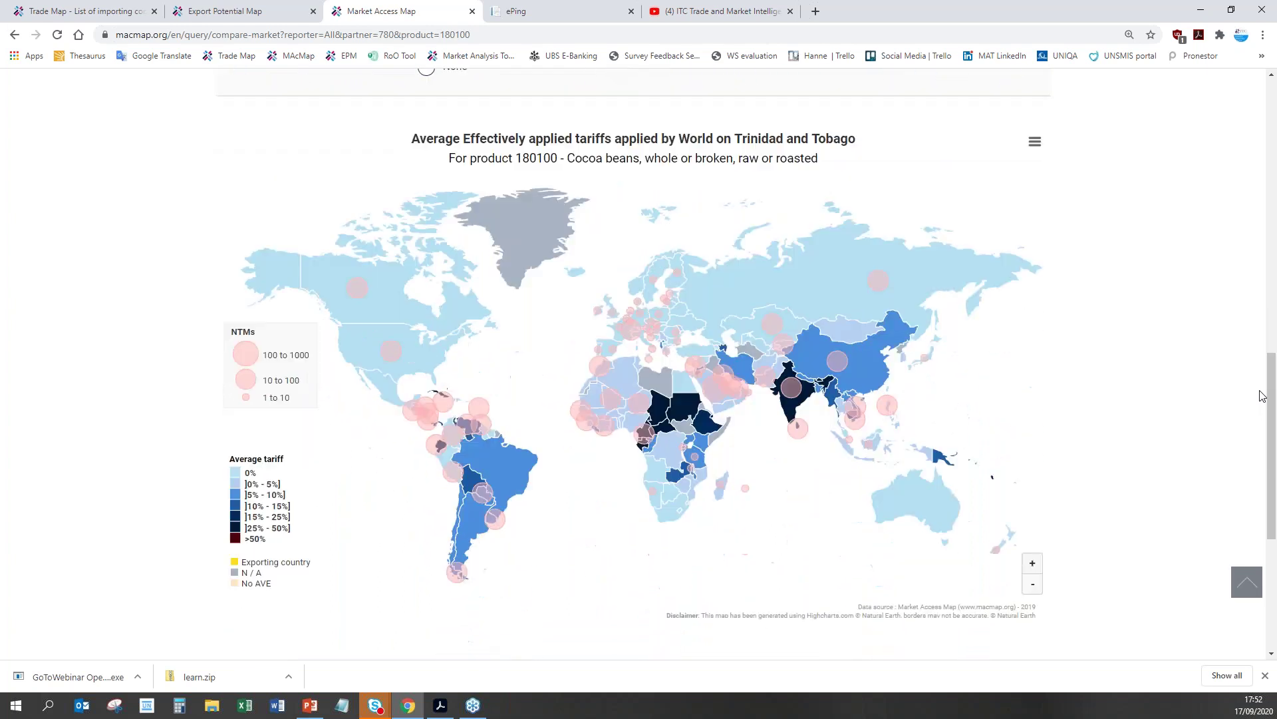
pyautogui.scroll(1, 1133, 486)
pyautogui.moveTo(683, 416)
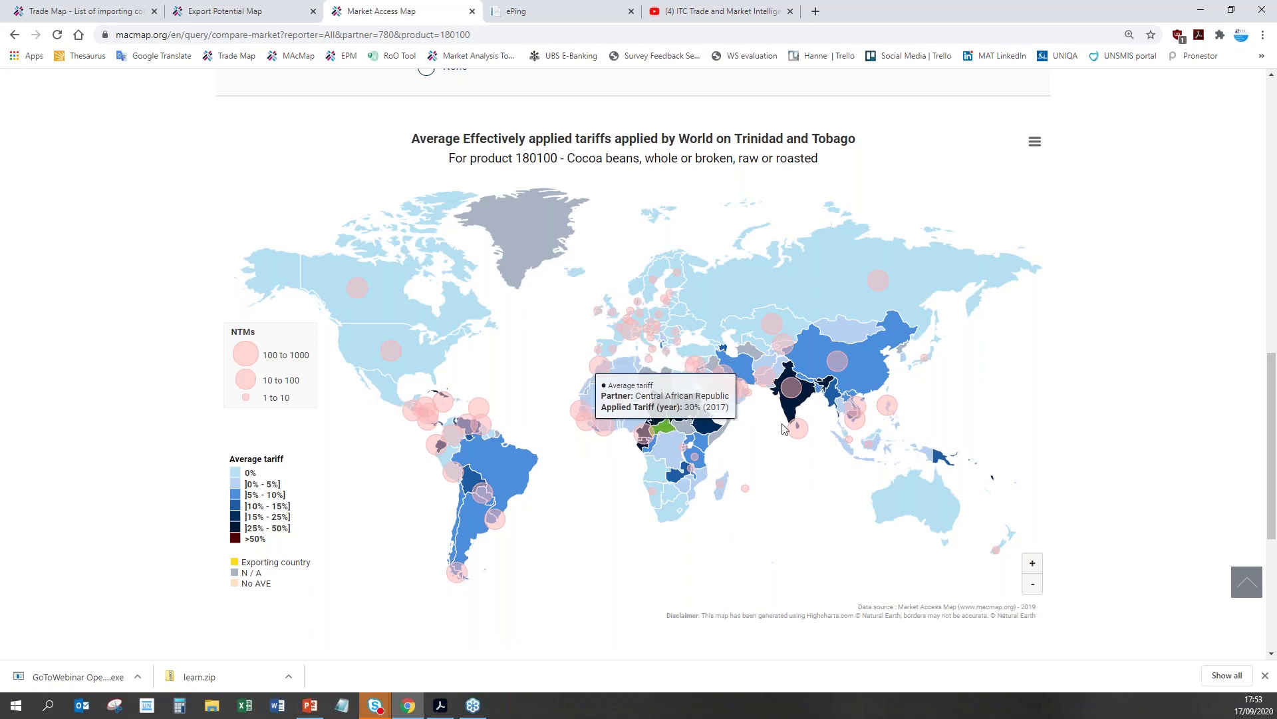
pyautogui.moveTo(792, 413)
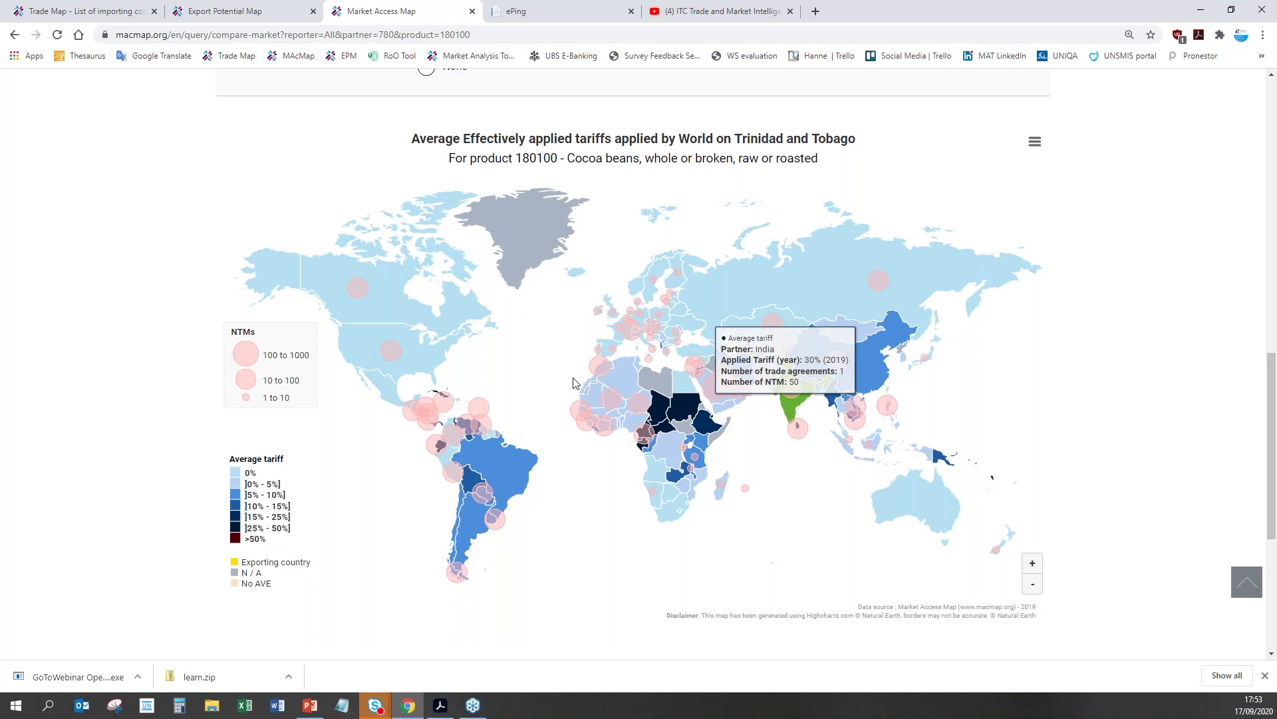
pyautogui.click(236, 484)
pyautogui.click(237, 494)
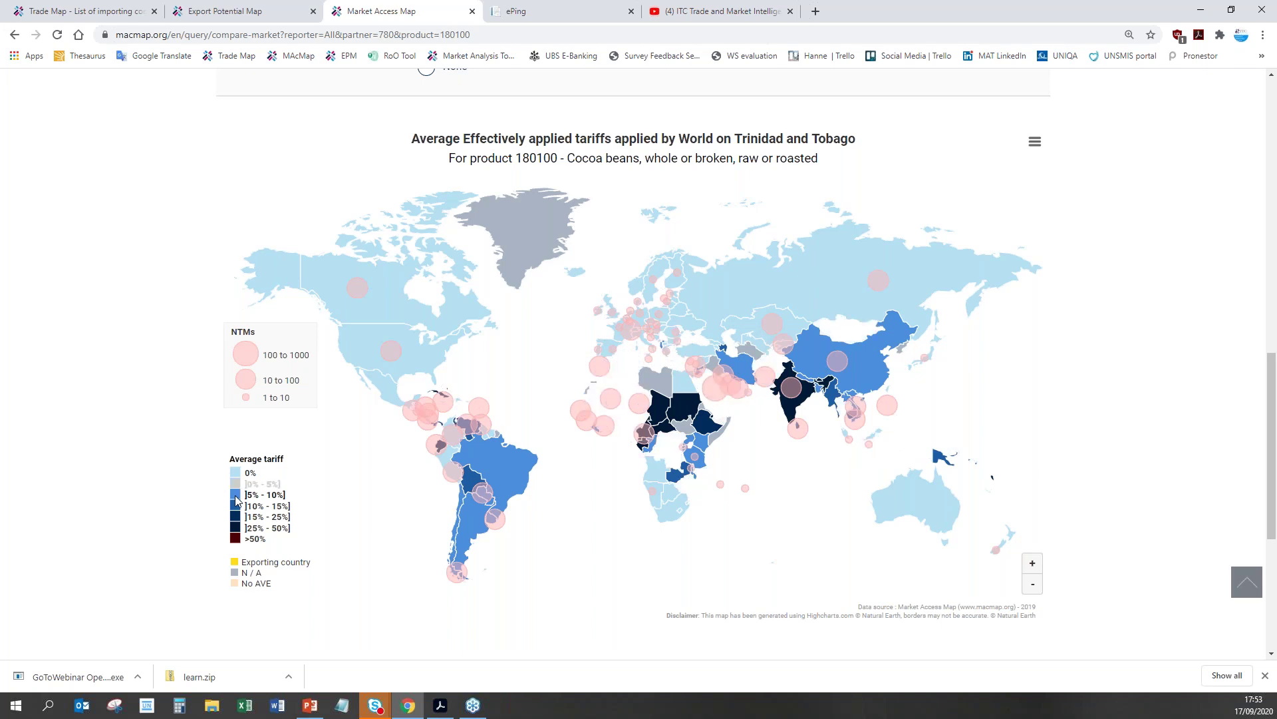
pyautogui.click(236, 506)
pyautogui.click(237, 516)
pyautogui.click(237, 528)
pyautogui.click(237, 538)
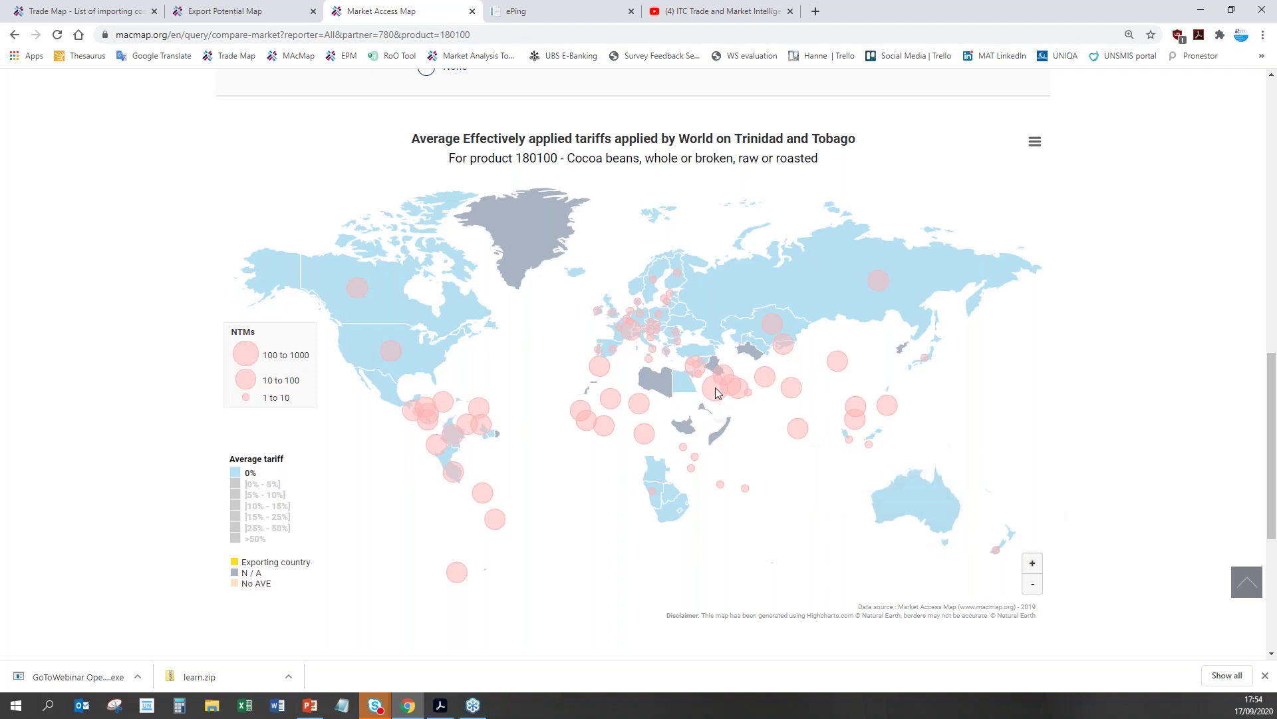
pyautogui.click(262, 484)
pyautogui.click(256, 494)
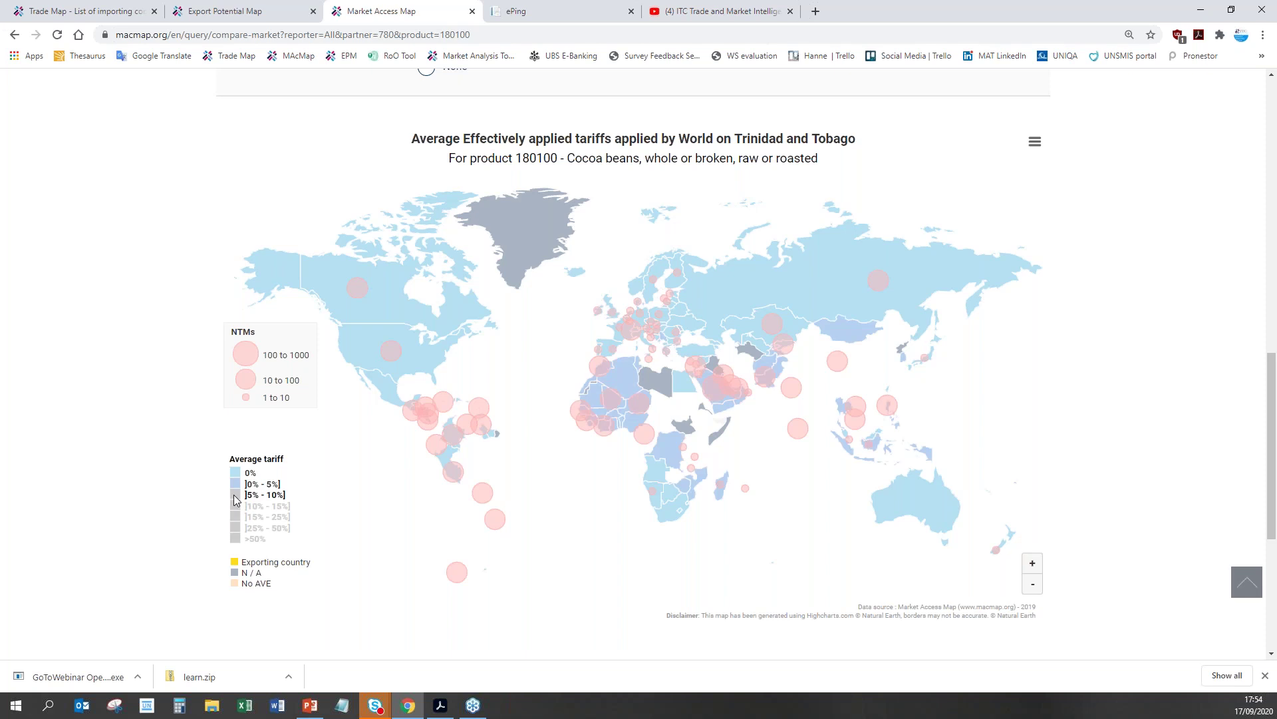
pyautogui.click(237, 506)
pyautogui.click(236, 517)
pyautogui.click(237, 528)
pyautogui.click(236, 538)
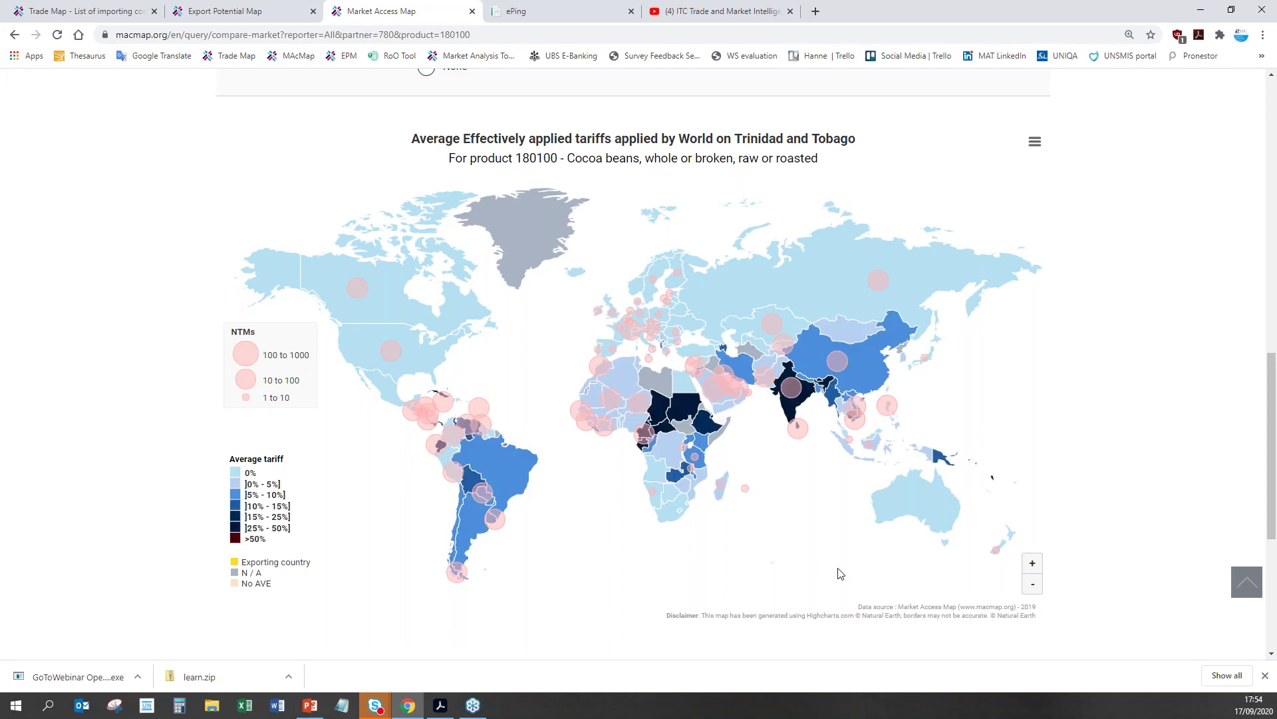
# Step: Zoom the tariff map in one step and pan it over to Europe
pyautogui.moveTo(716, 387)
pyautogui.click(1033, 564)
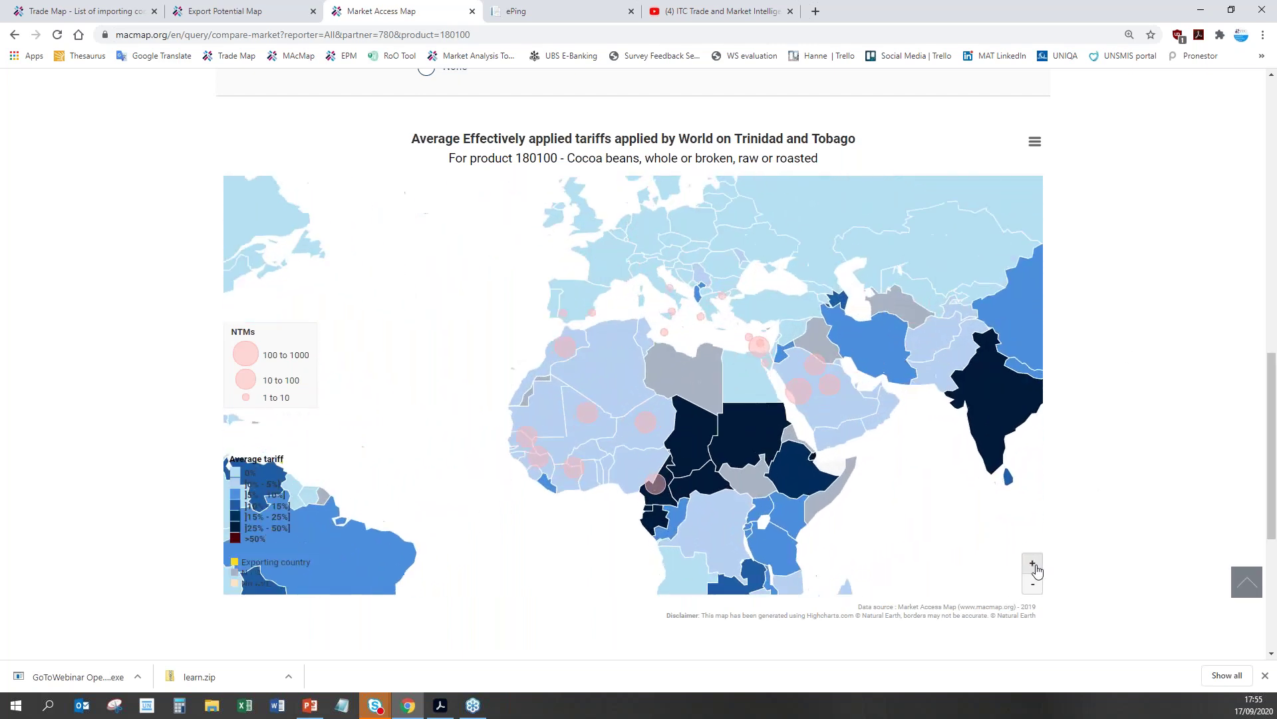
pyautogui.moveTo(971, 342); pyautogui.dragTo(852, 434)
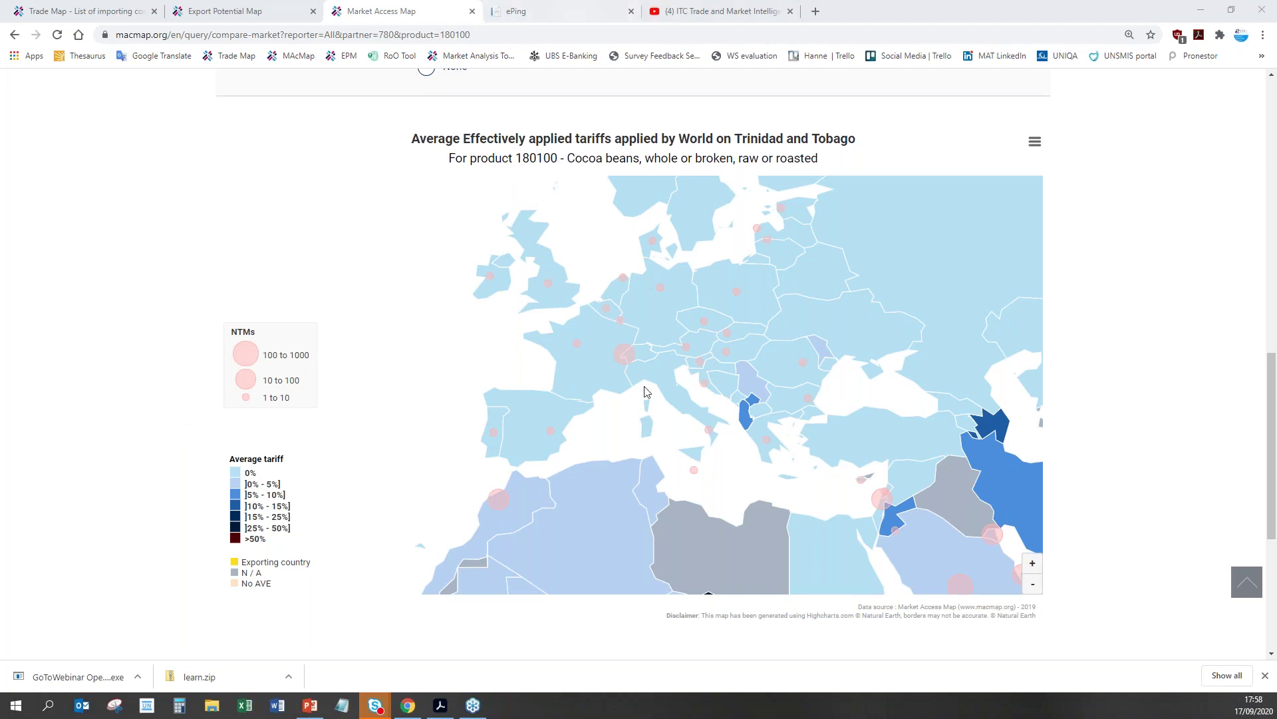
pyautogui.scroll(9, 1185, 504)
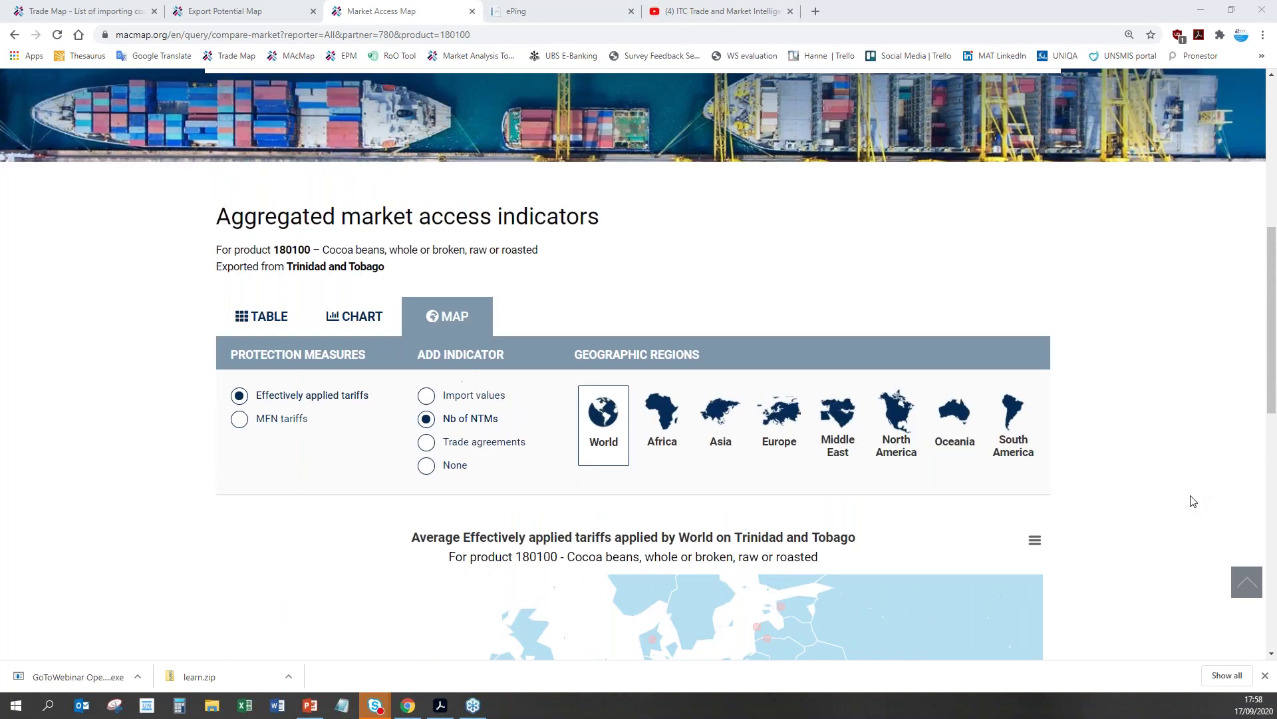
pyautogui.scroll(1, 1185, 507)
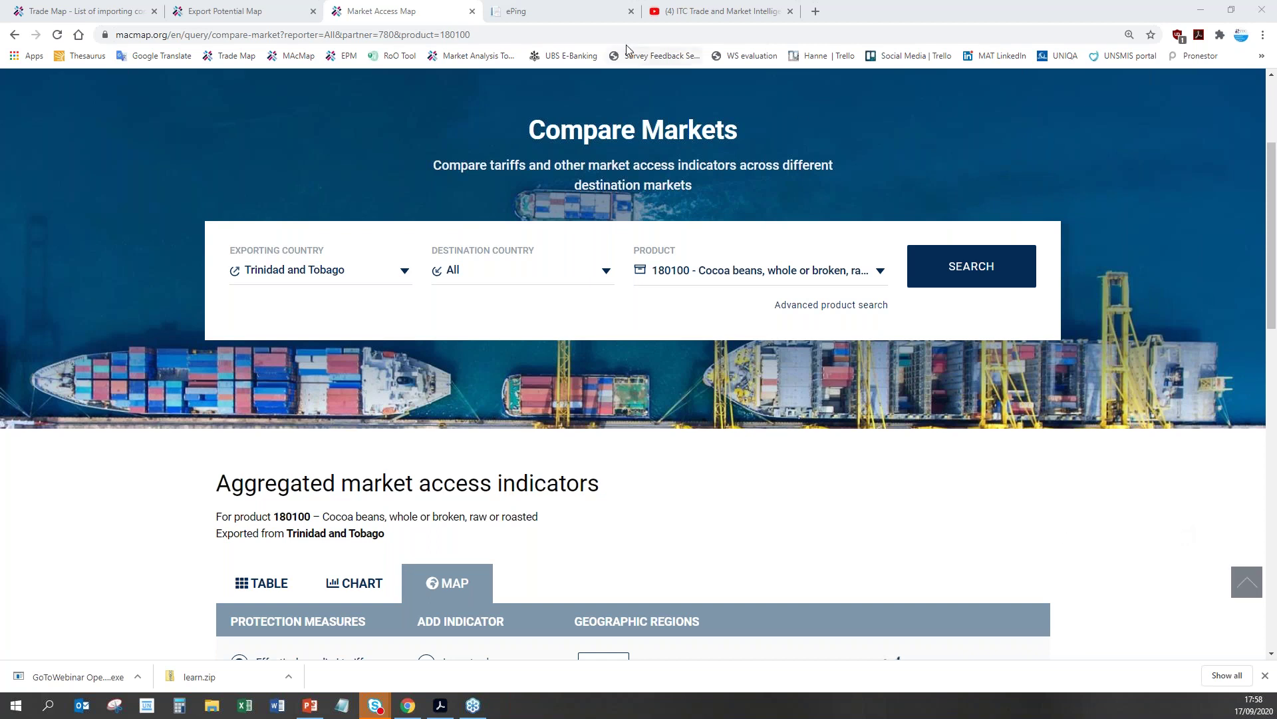
pyautogui.click(570, 17)
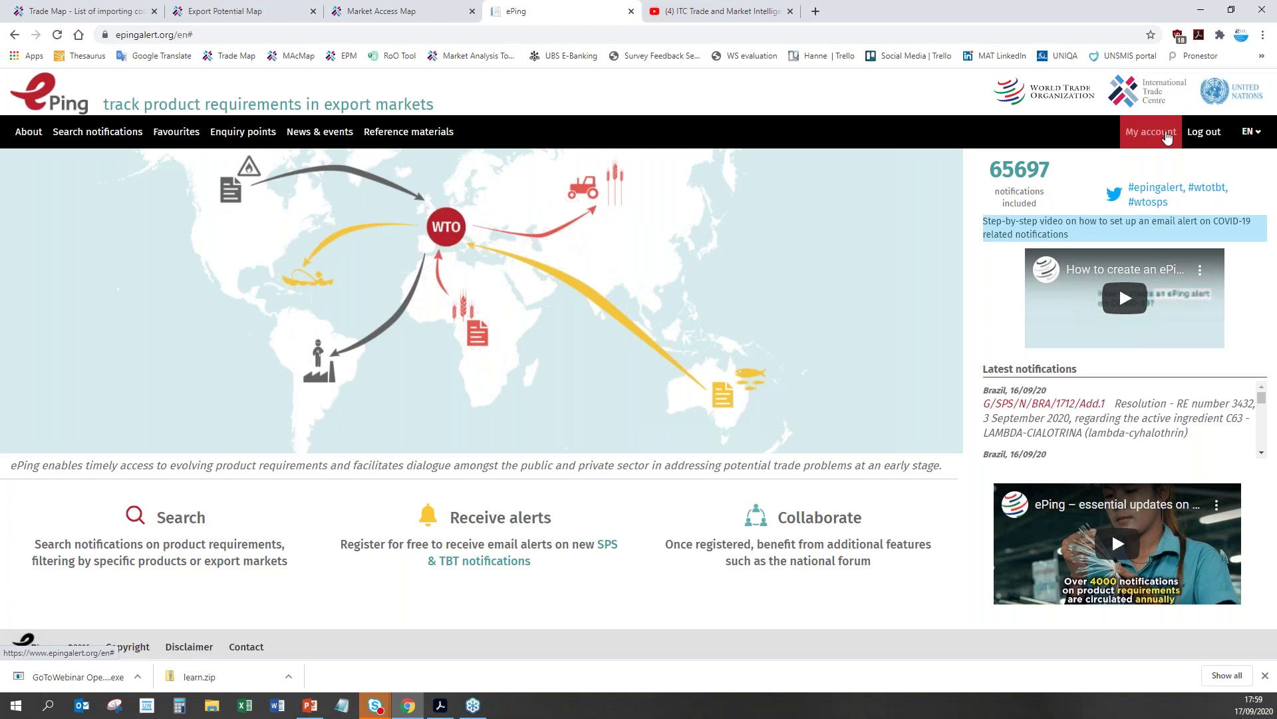
# Step: Log out of the current ePing account
pyautogui.click(1194, 135)
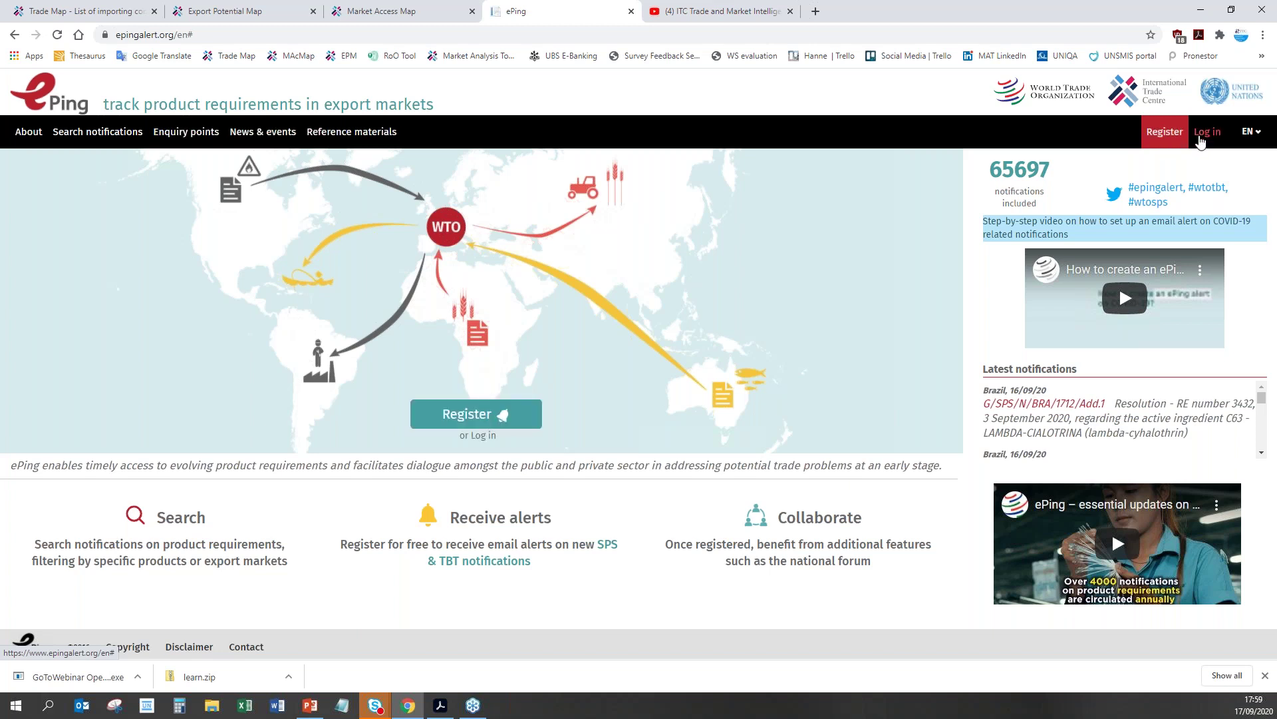
# Step: Log back in to ePing with the account e-mail address and password
pyautogui.click(1197, 135)
pyautogui.click(650, 360)
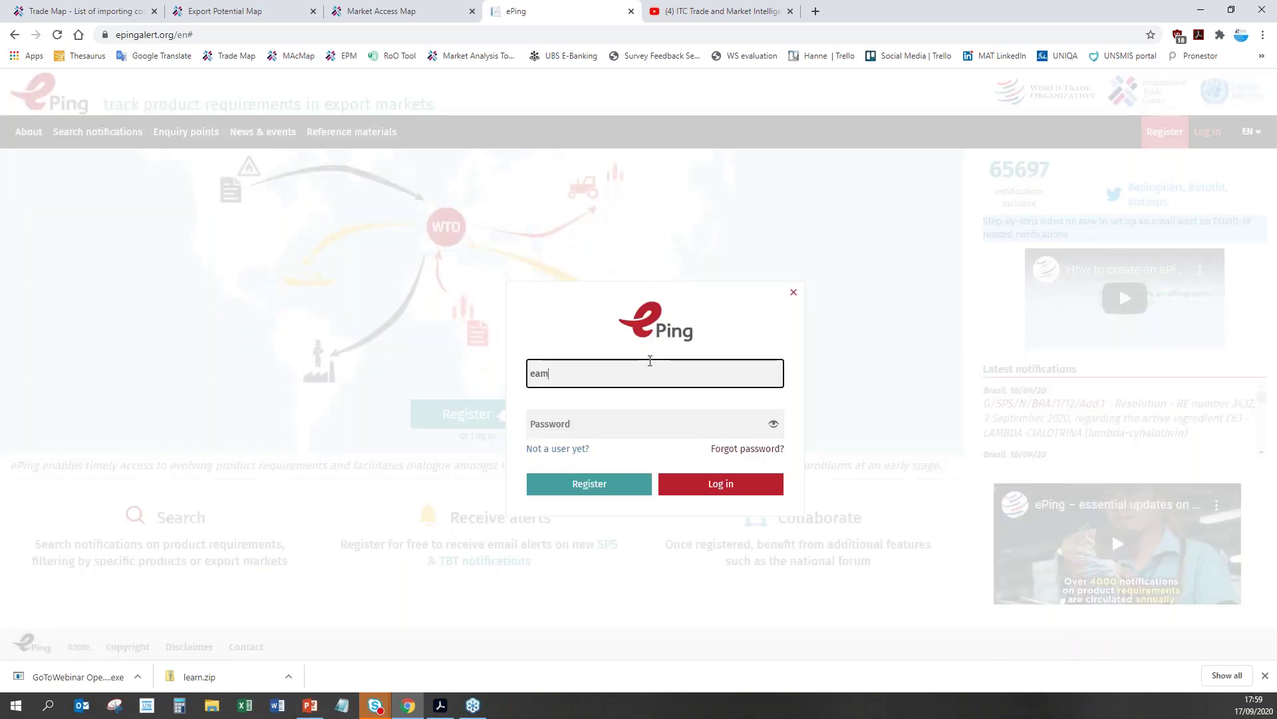
pyautogui.press('Tab')
pyautogui.write('********')
pyautogui.press('Return')
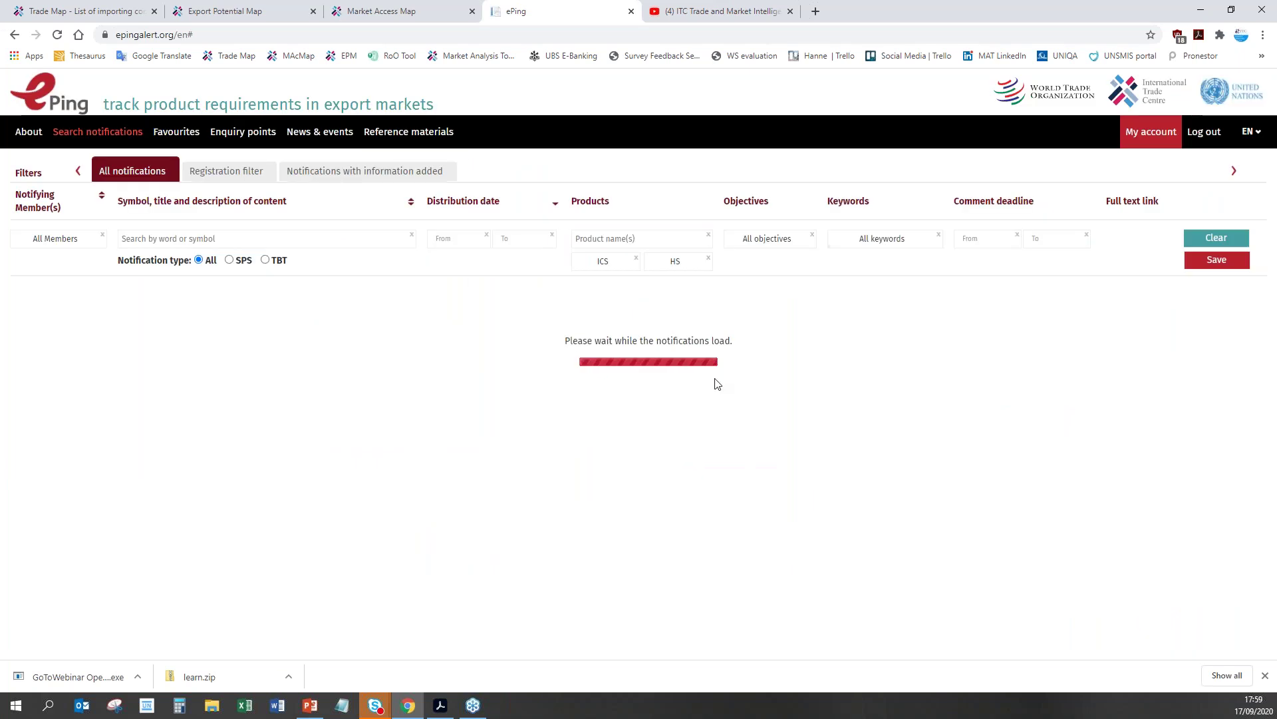
pyautogui.click(1139, 131)
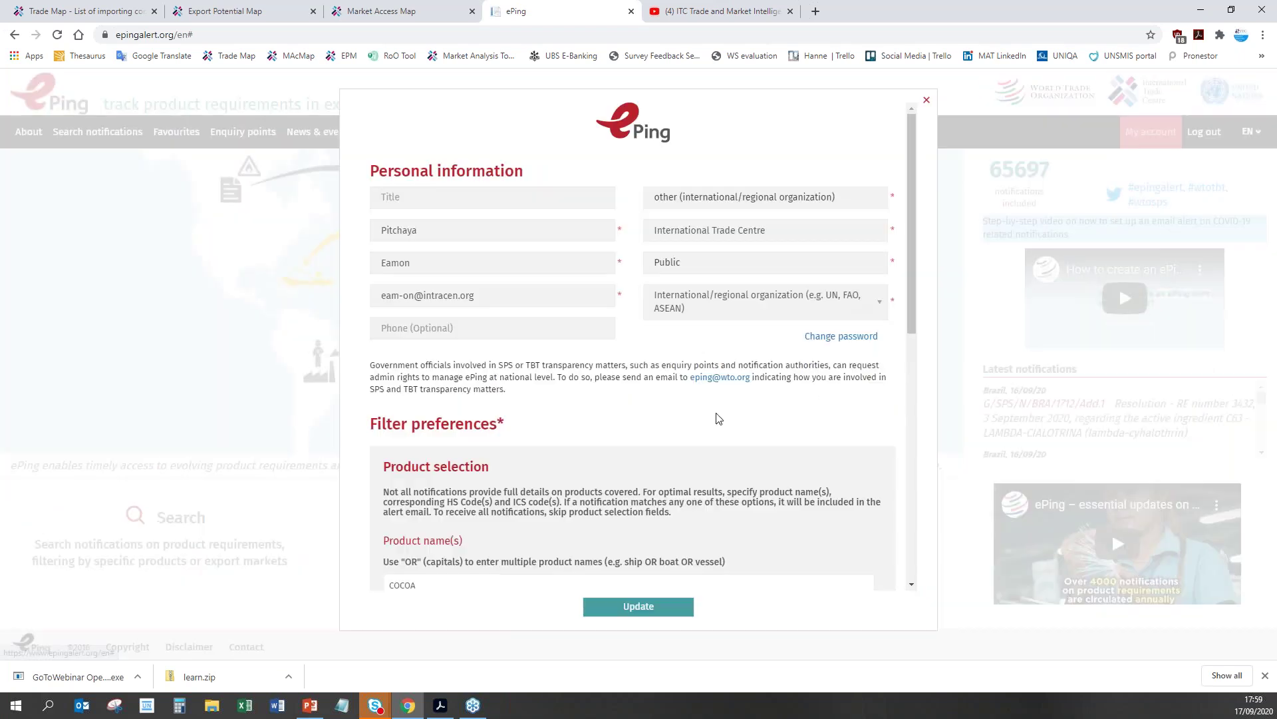
pyautogui.scroll(-2, 718, 418)
pyautogui.scroll(3, 719, 419)
pyautogui.scroll(-4, 660, 376)
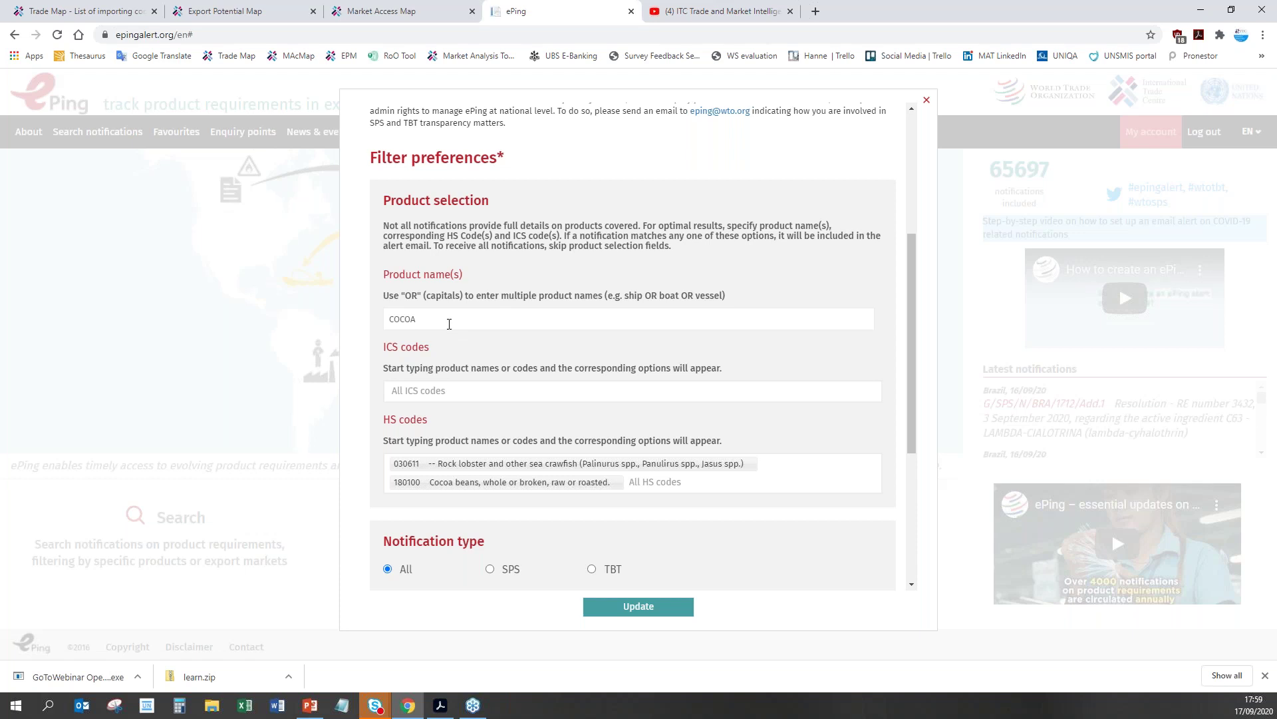
pyautogui.scroll(-2, 456, 459)
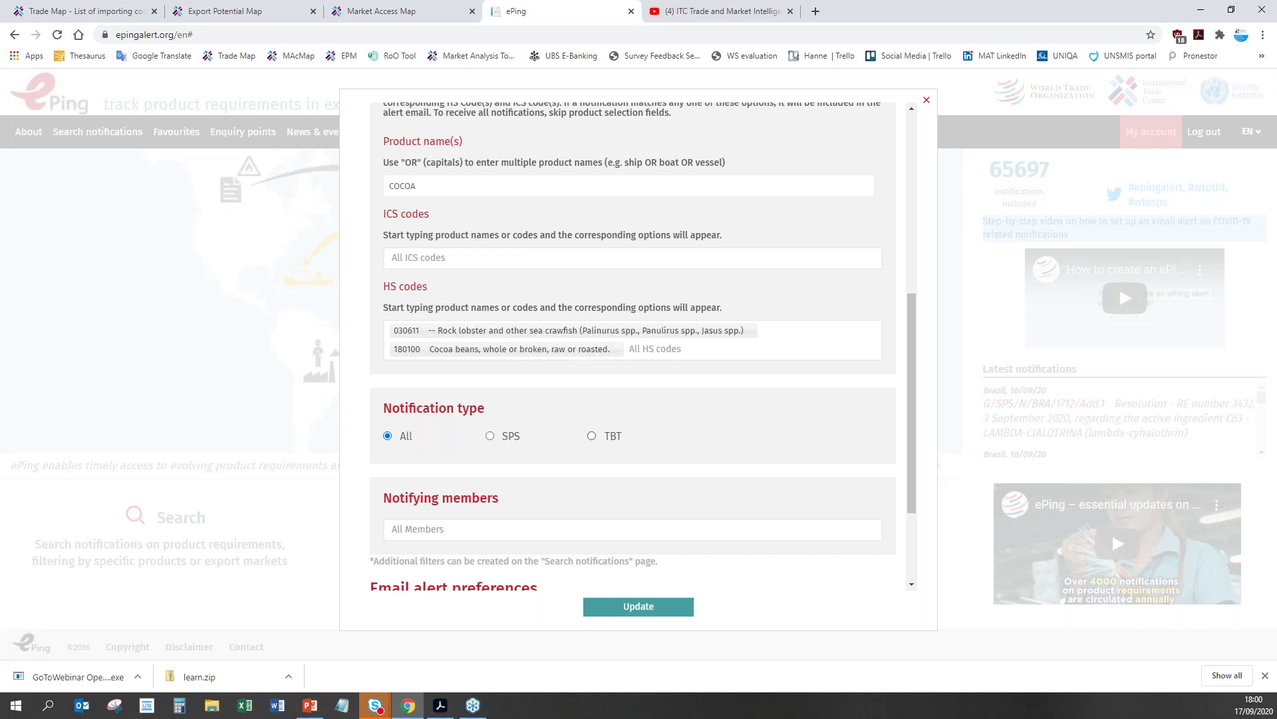
pyautogui.scroll(-3, 632, 346)
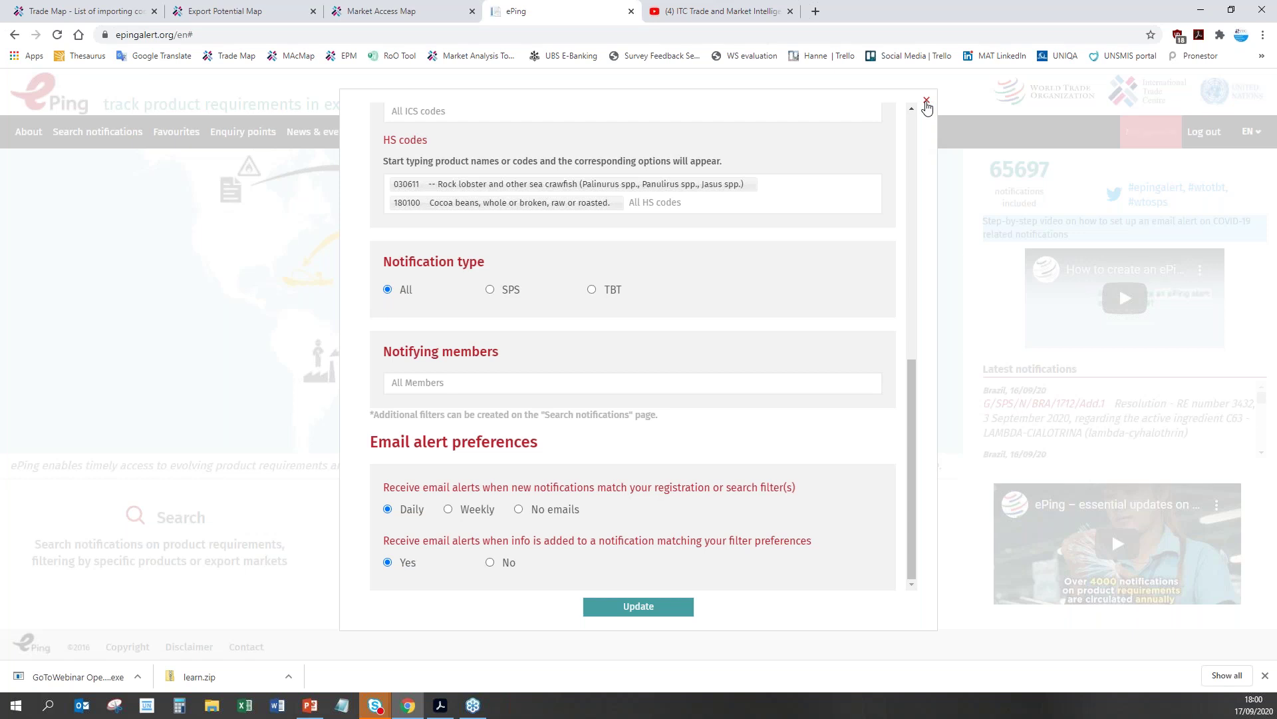
pyautogui.click(926, 102)
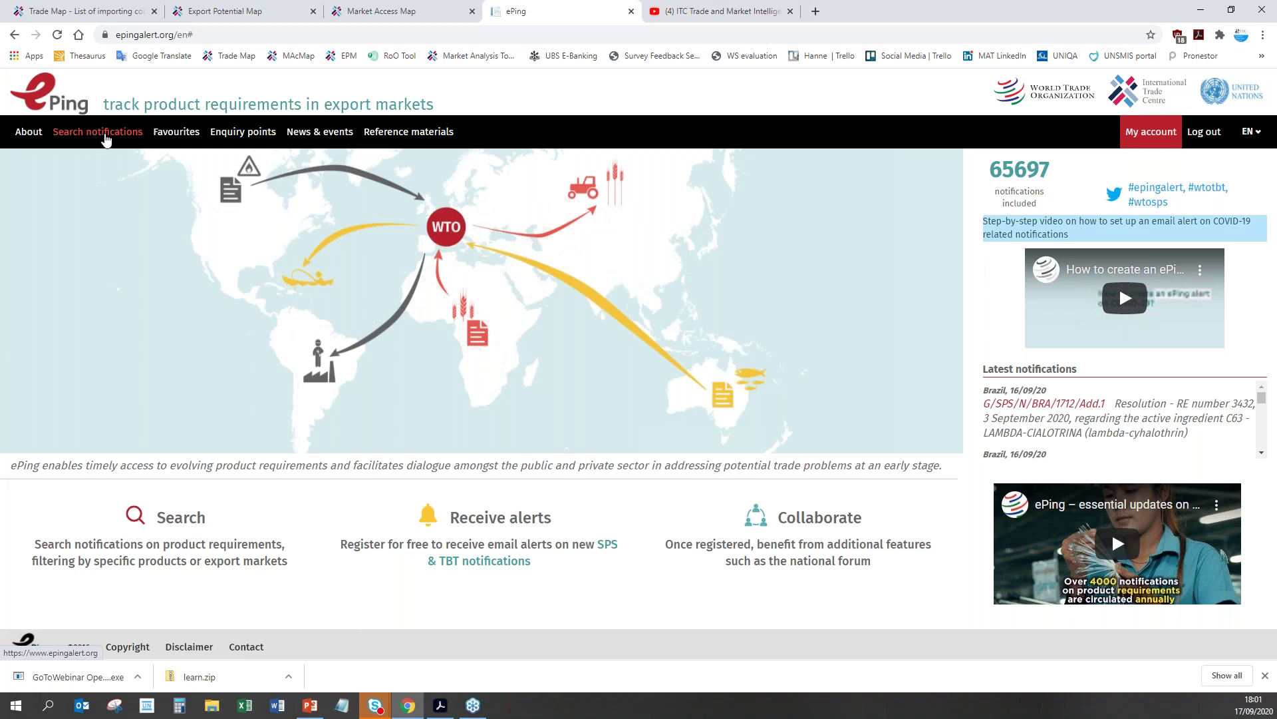
# Step: Filter the ePing notification search by the product 'cocoa', returning 891 notifications
pyautogui.click(96, 132)
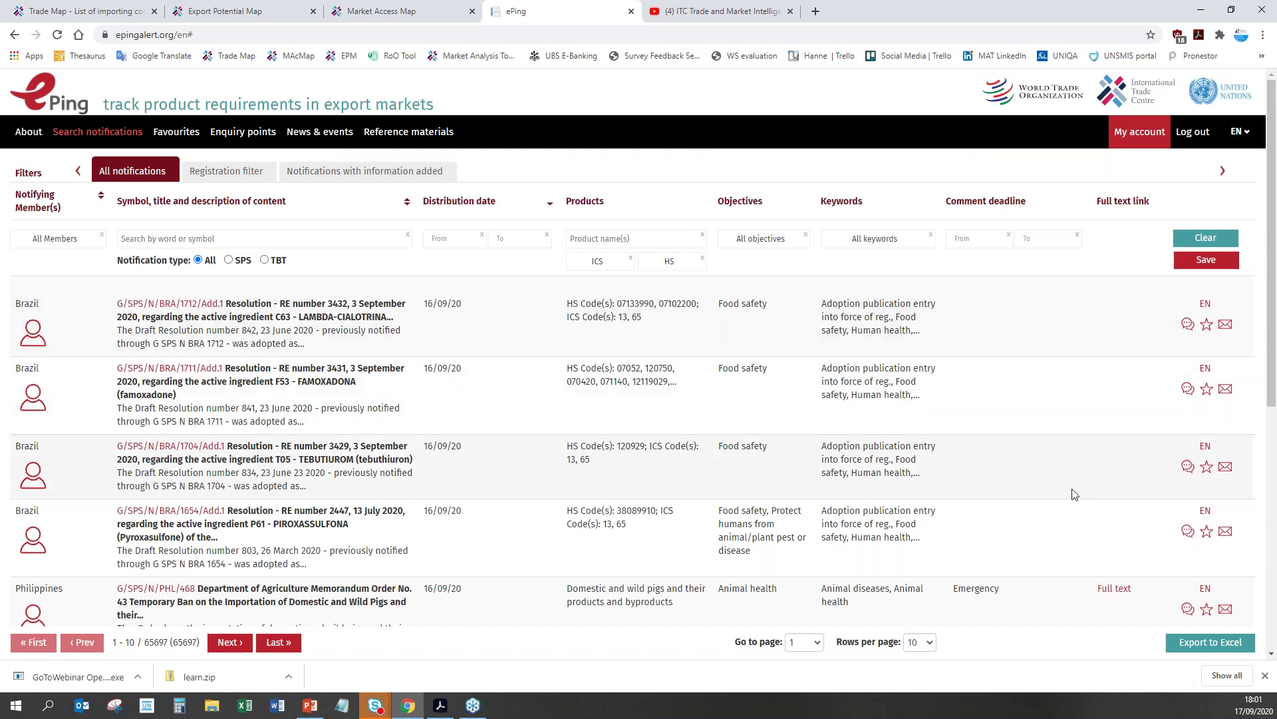
pyautogui.moveTo(1274, 163); pyautogui.dragTo(679, 322)
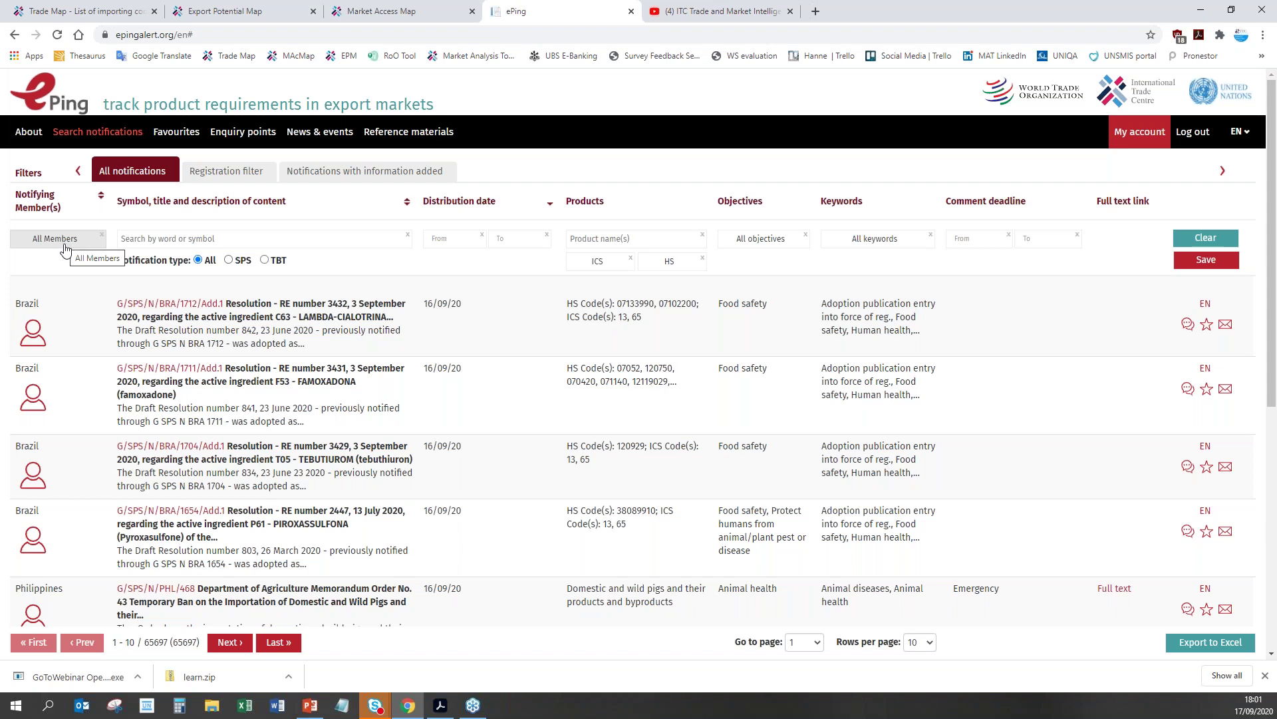
pyautogui.click(606, 241)
pyautogui.write('cocoa')
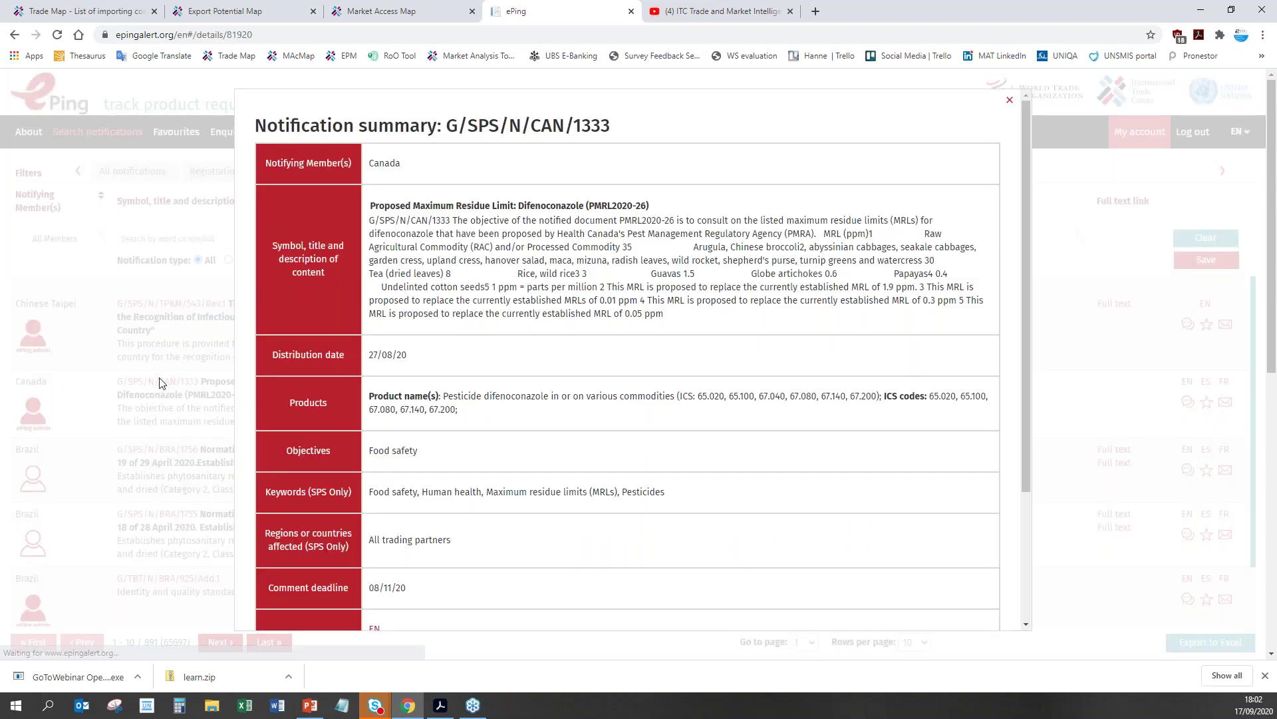
pyautogui.click(160, 384)
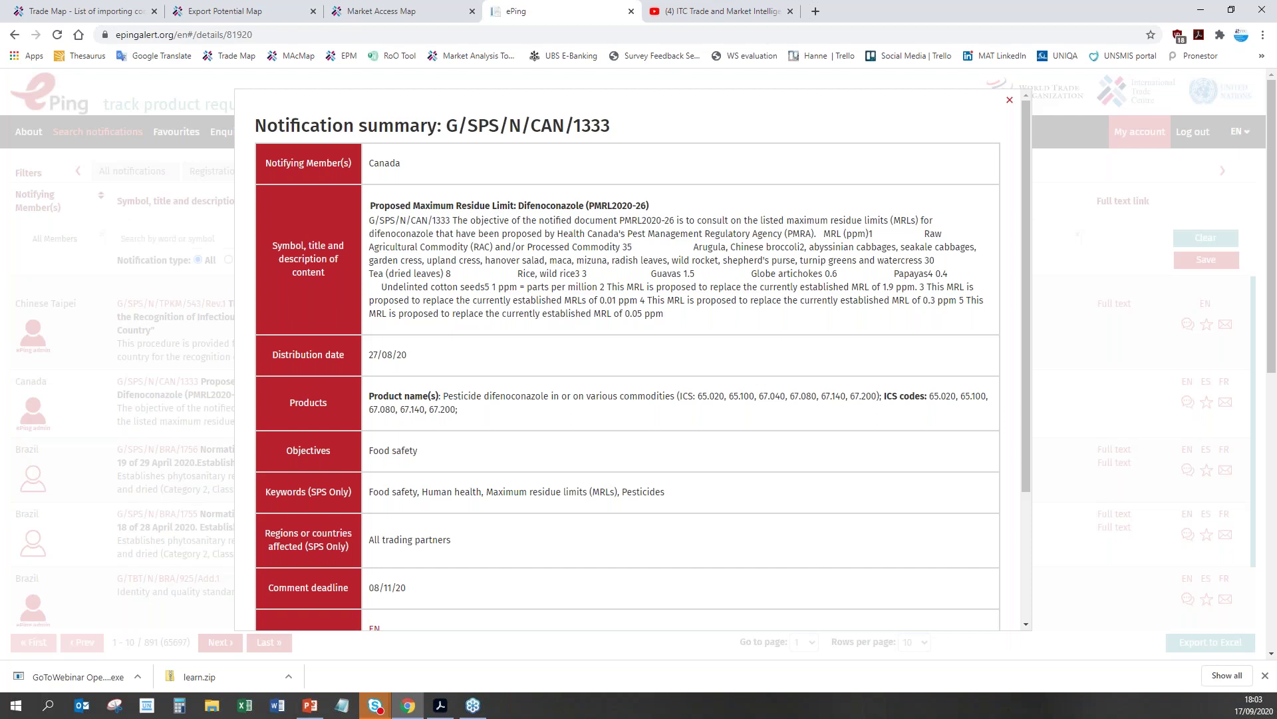
pyautogui.press('Escape')
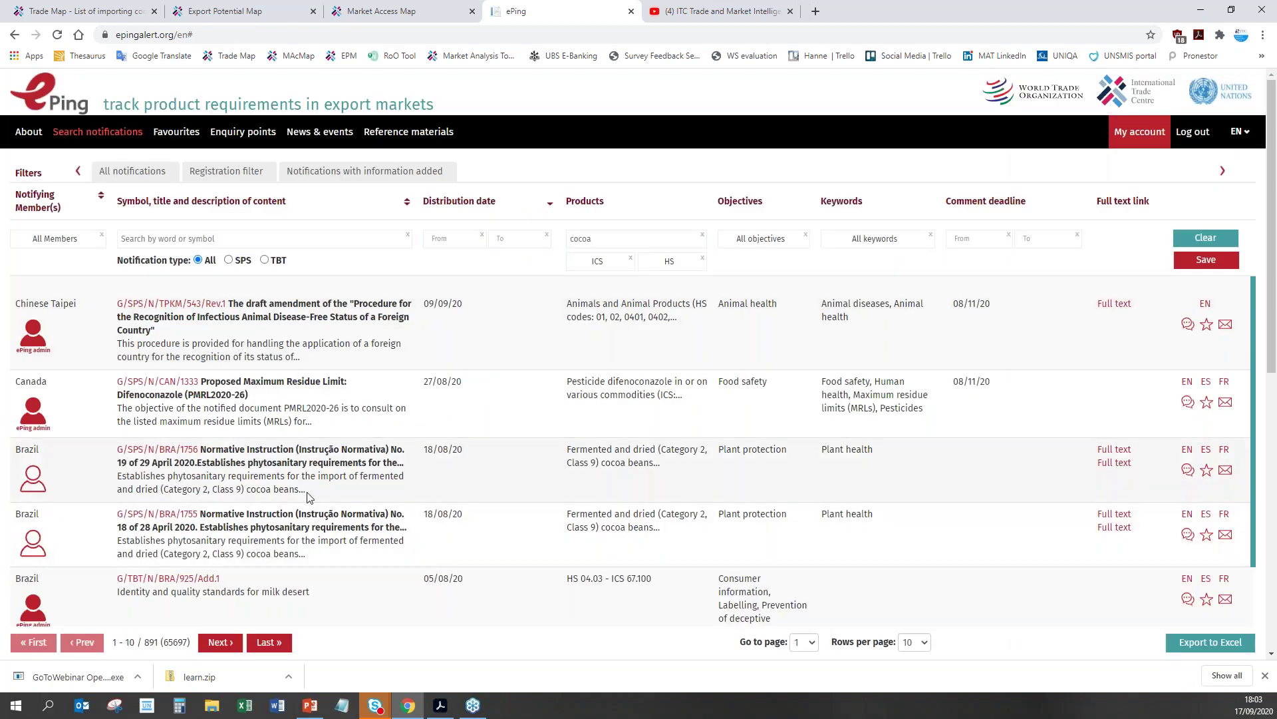
# Step: View and then close the summary of Brazil's G/SPS/N/BRA/1756 notification on Ghanaian cocoa beans
pyautogui.scroll(-1, 326, 459)
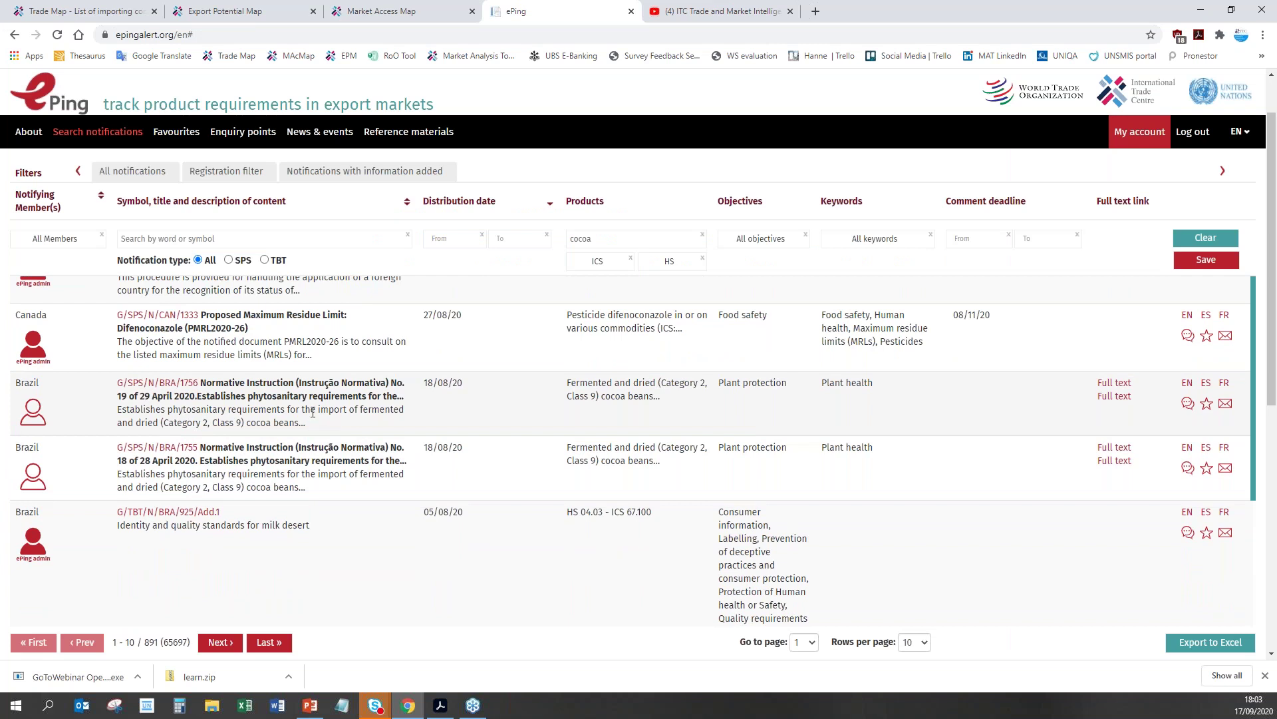
pyautogui.click(155, 386)
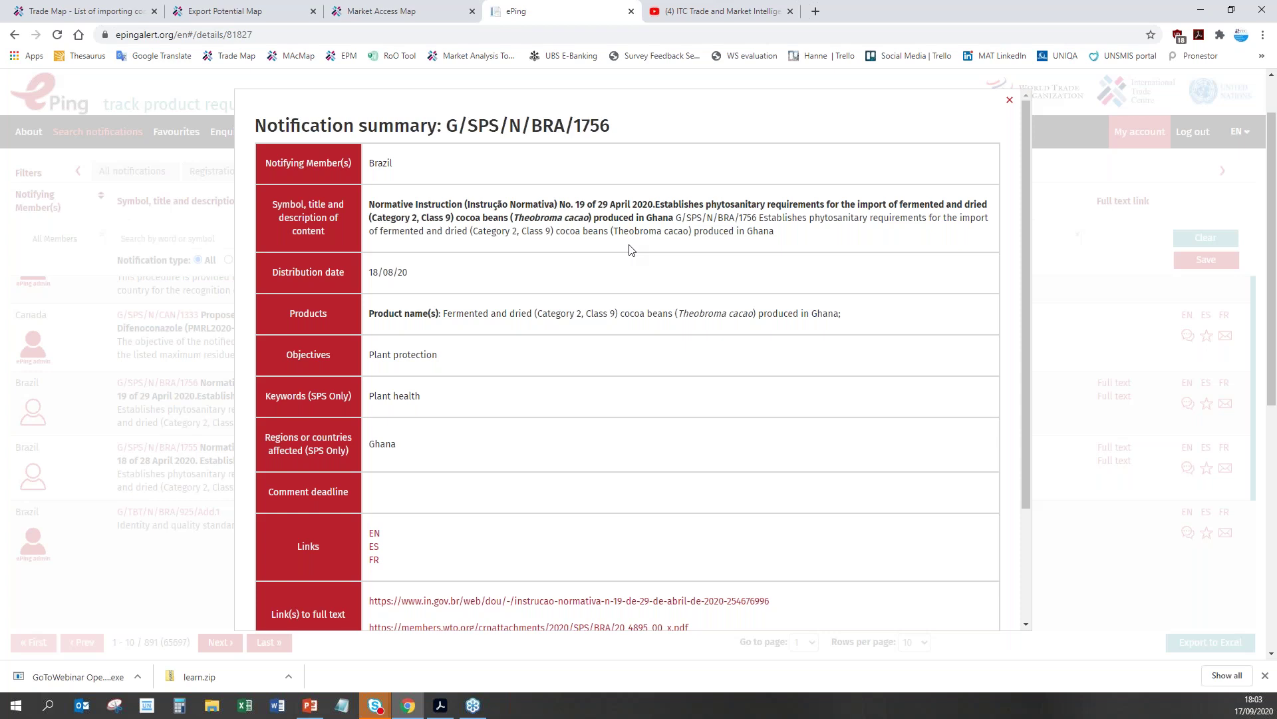
pyautogui.click(1010, 103)
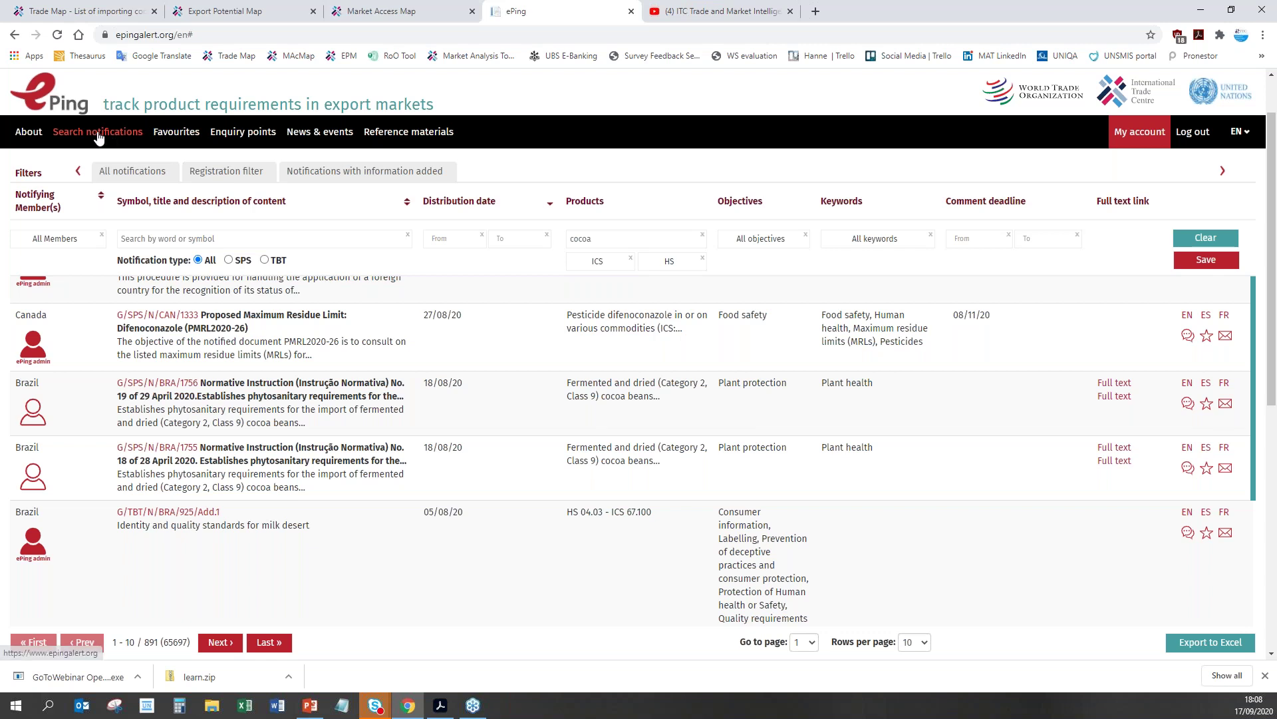
# Step: Return from the cocoa results to the ePing home page via the logo
pyautogui.click(55, 100)
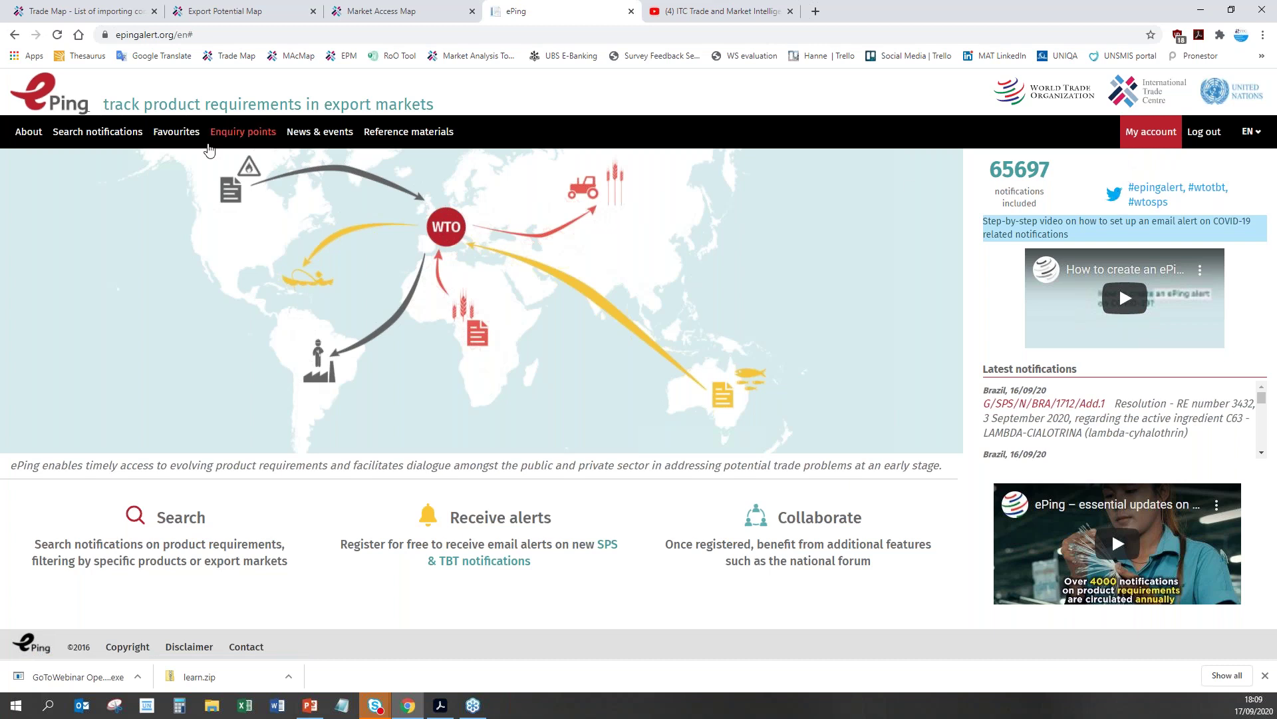
# Step: Replace the 'cocoa' product filter with 'rice', giving 1152 of 65697 notifications
pyautogui.click(103, 134)
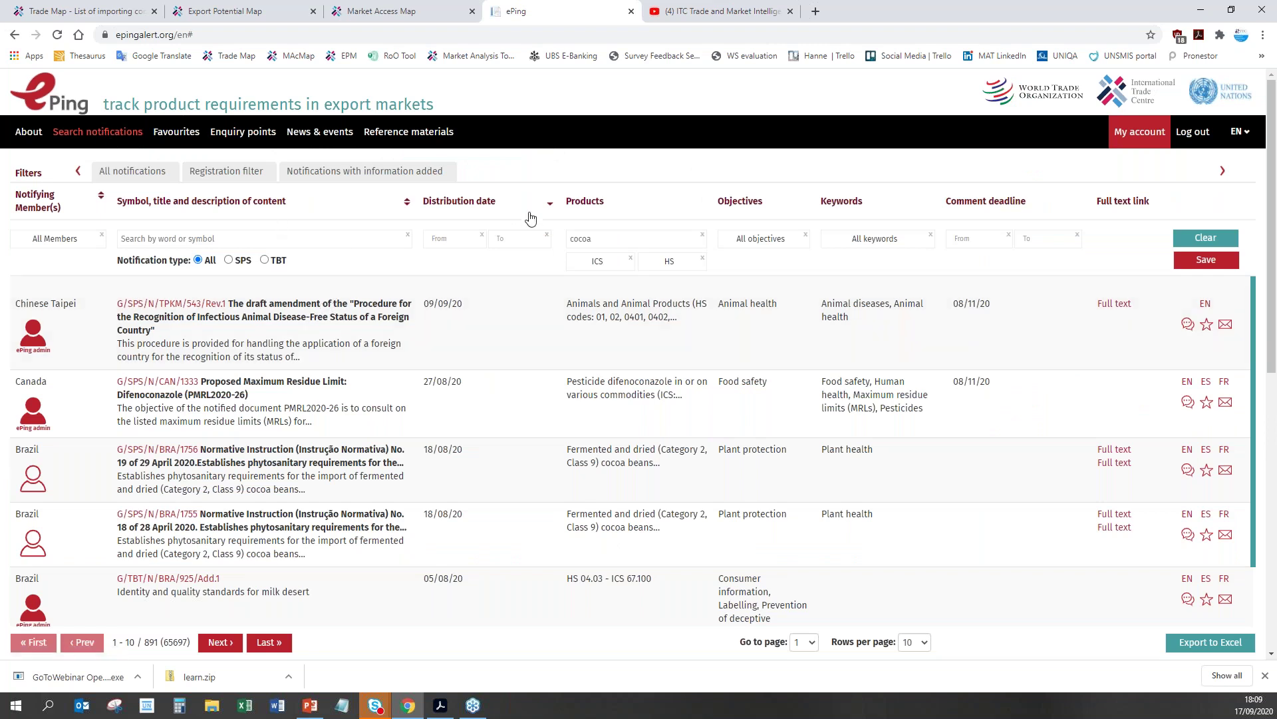
pyautogui.moveTo(597, 238); pyautogui.dragTo(569, 239)
pyautogui.press('BackSpace')
pyautogui.write('rice')
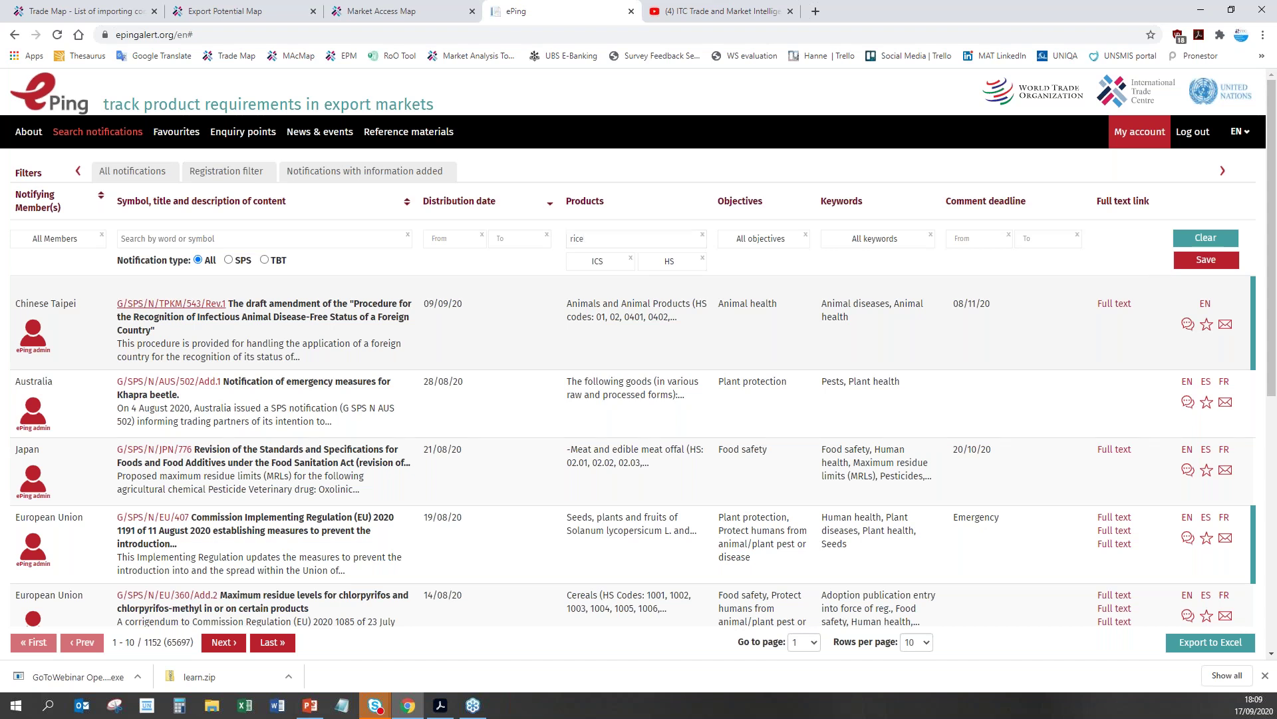
# Step: Review Chinese Taipei's G/SPS/N/TPKM/543/Rev.1 summary and open its full-text PDF
pyautogui.click(266, 330)
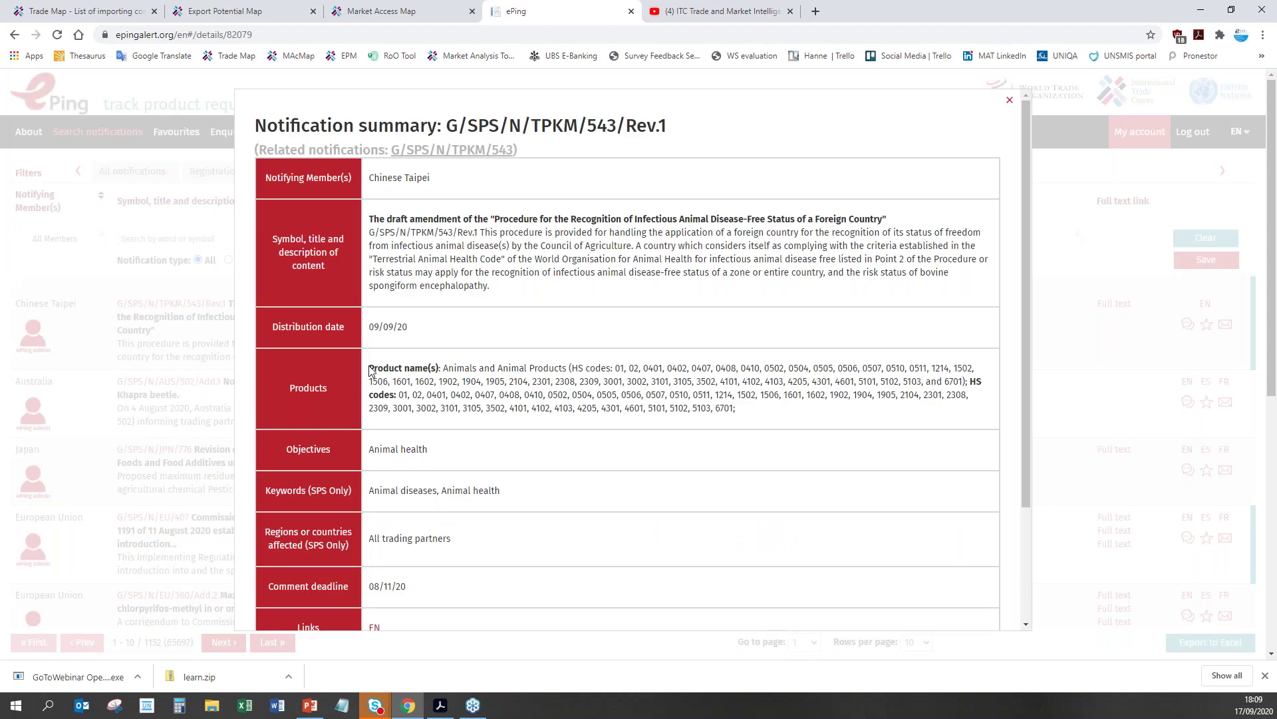
pyautogui.moveTo(370, 366); pyautogui.dragTo(811, 431)
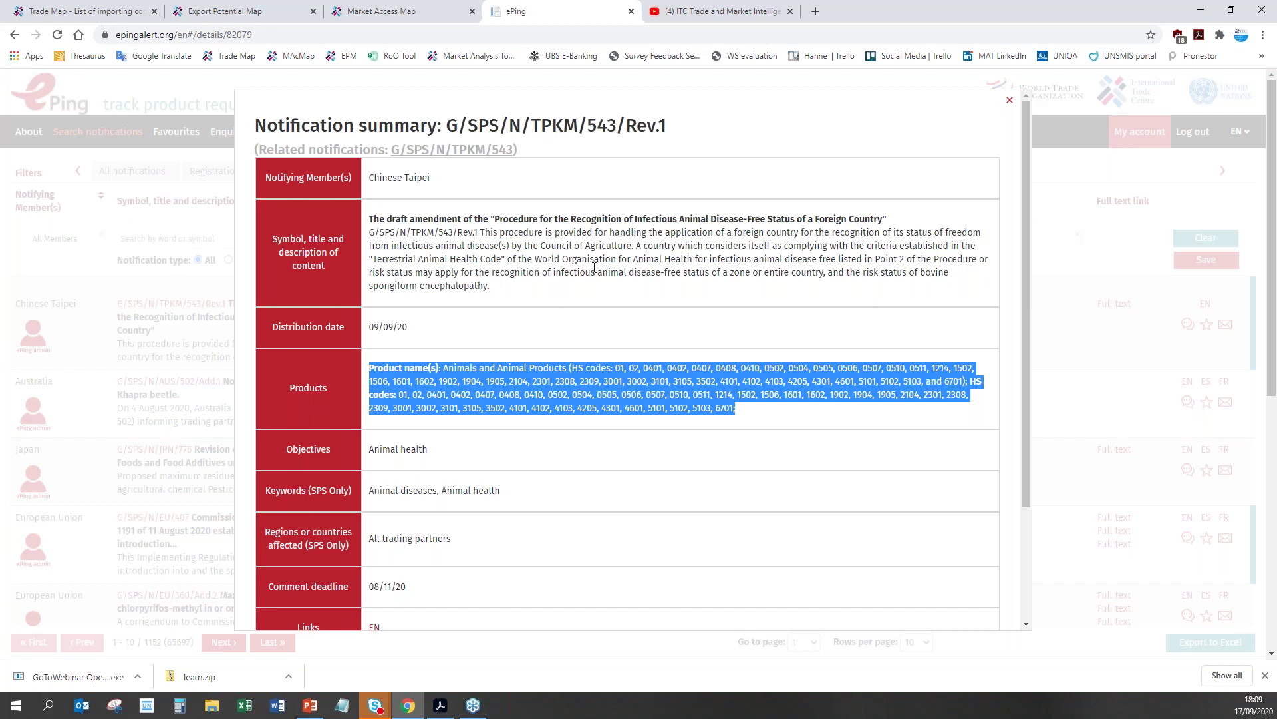
pyautogui.moveTo(699, 259); pyautogui.dragTo(915, 274)
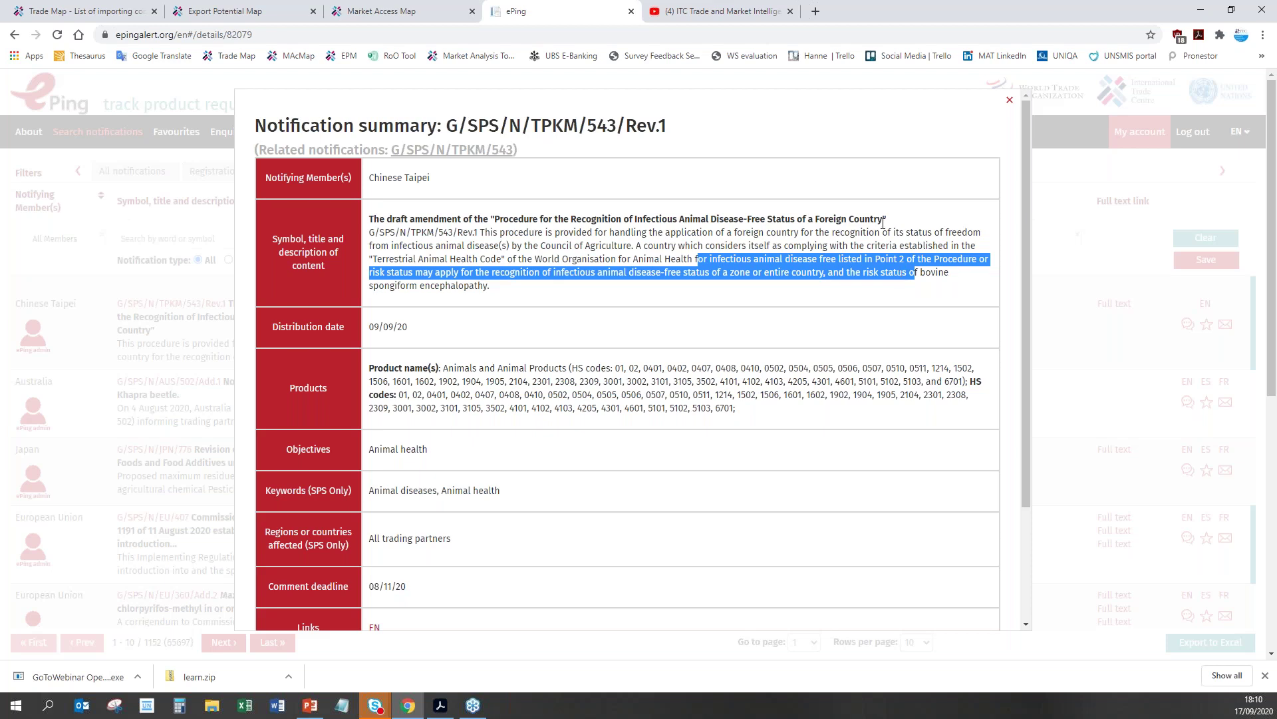
pyautogui.moveTo(1024, 242); pyautogui.dragTo(1026, 354)
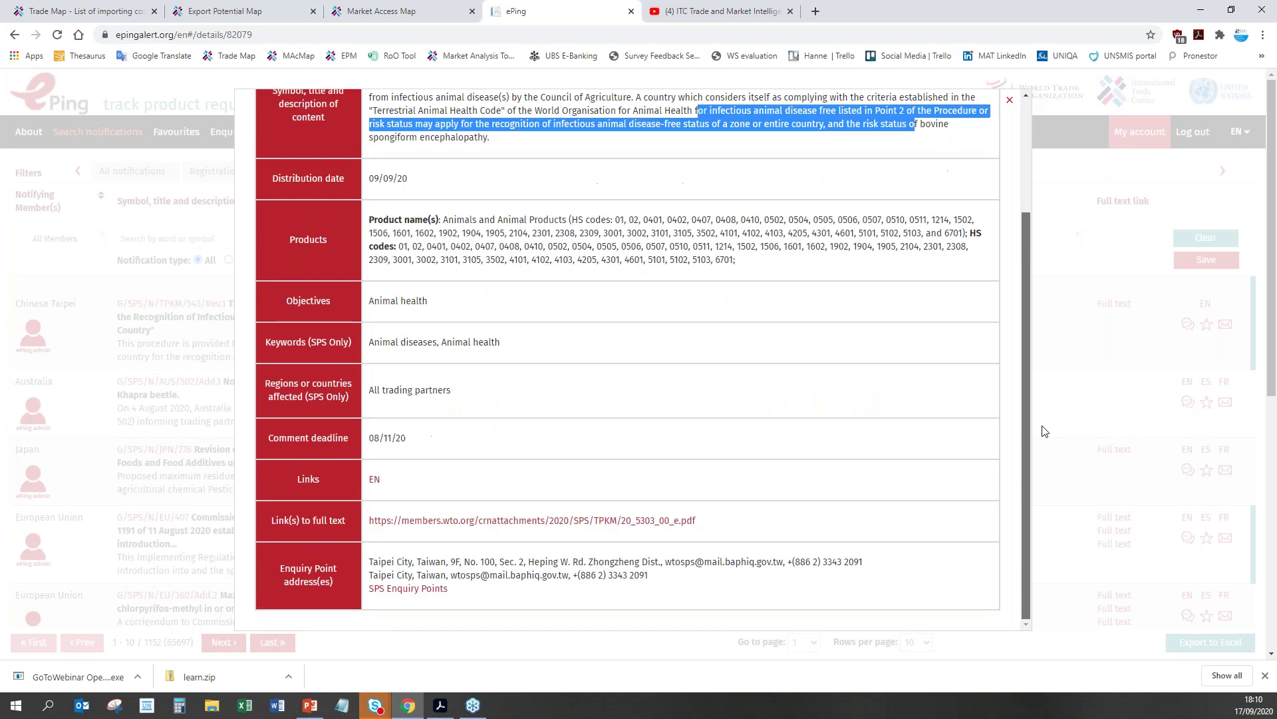
pyautogui.click(447, 520)
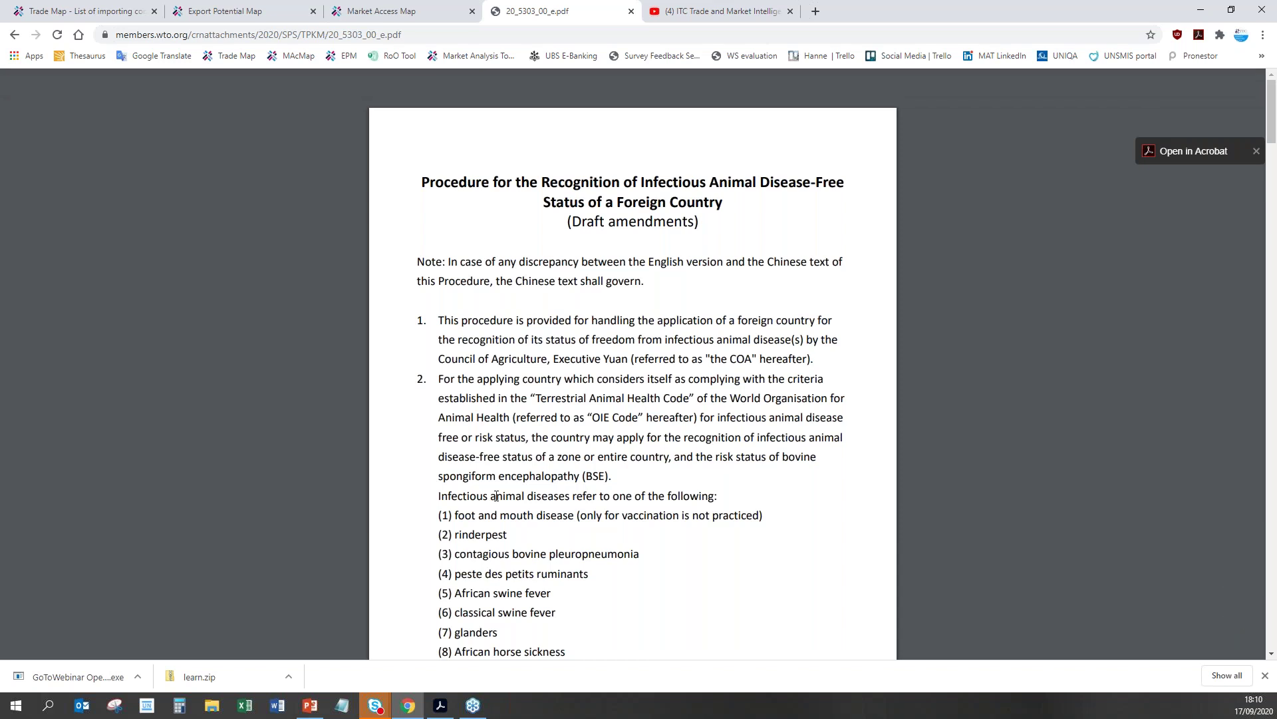
# Step: Read the PDF's list of 13 infectious animal diseases, then switch to the Trade Map company list
pyautogui.scroll(-1, 497, 497)
pyautogui.scroll(-1, 496, 497)
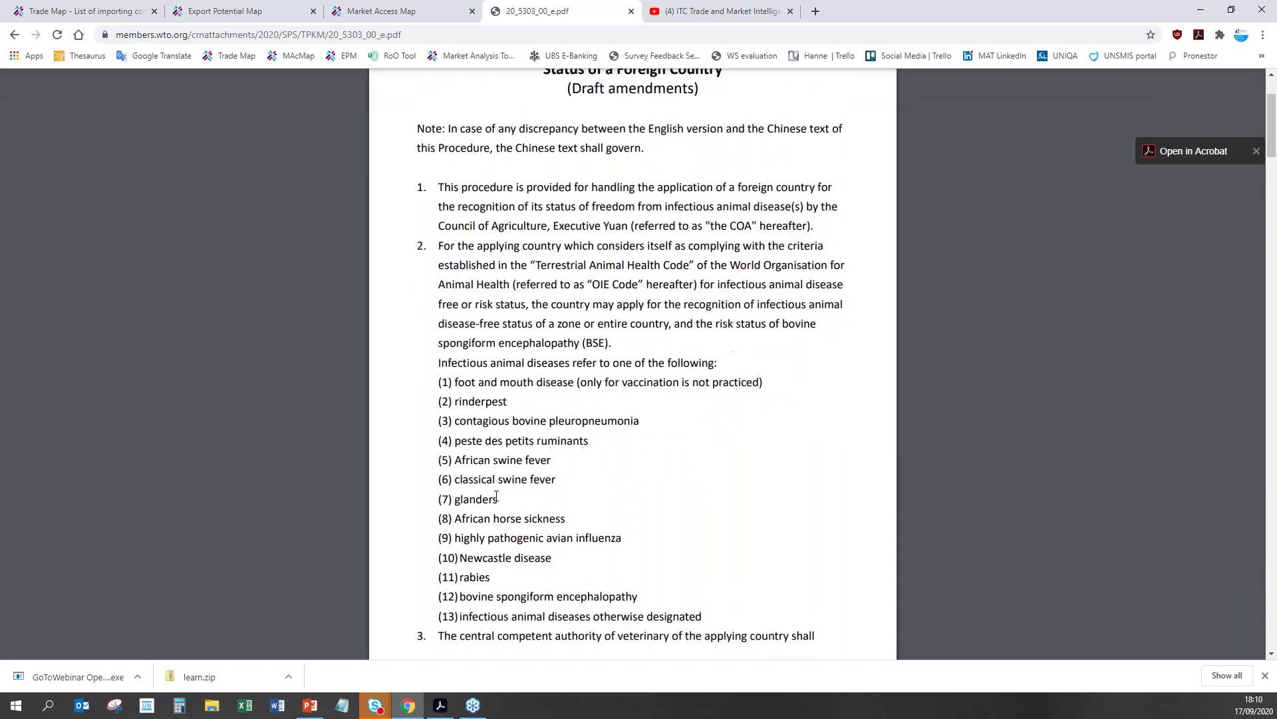
pyautogui.scroll(-1, 497, 496)
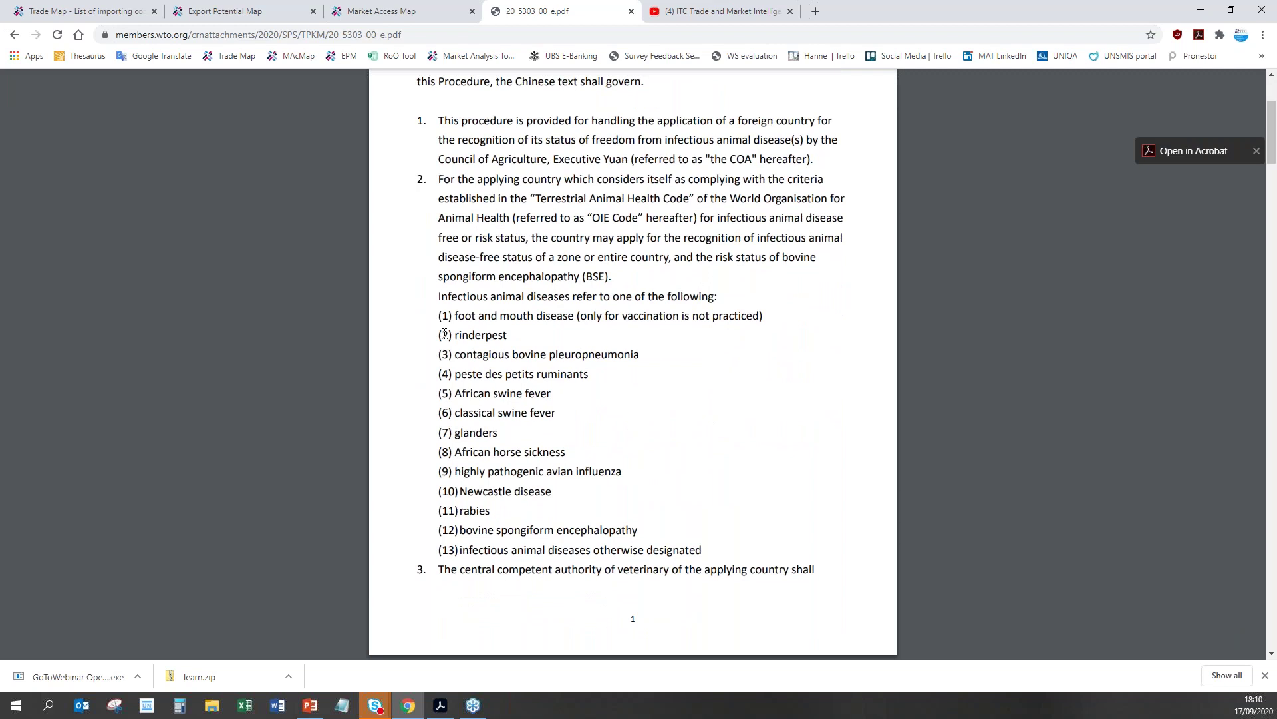
pyautogui.moveTo(357, 82)
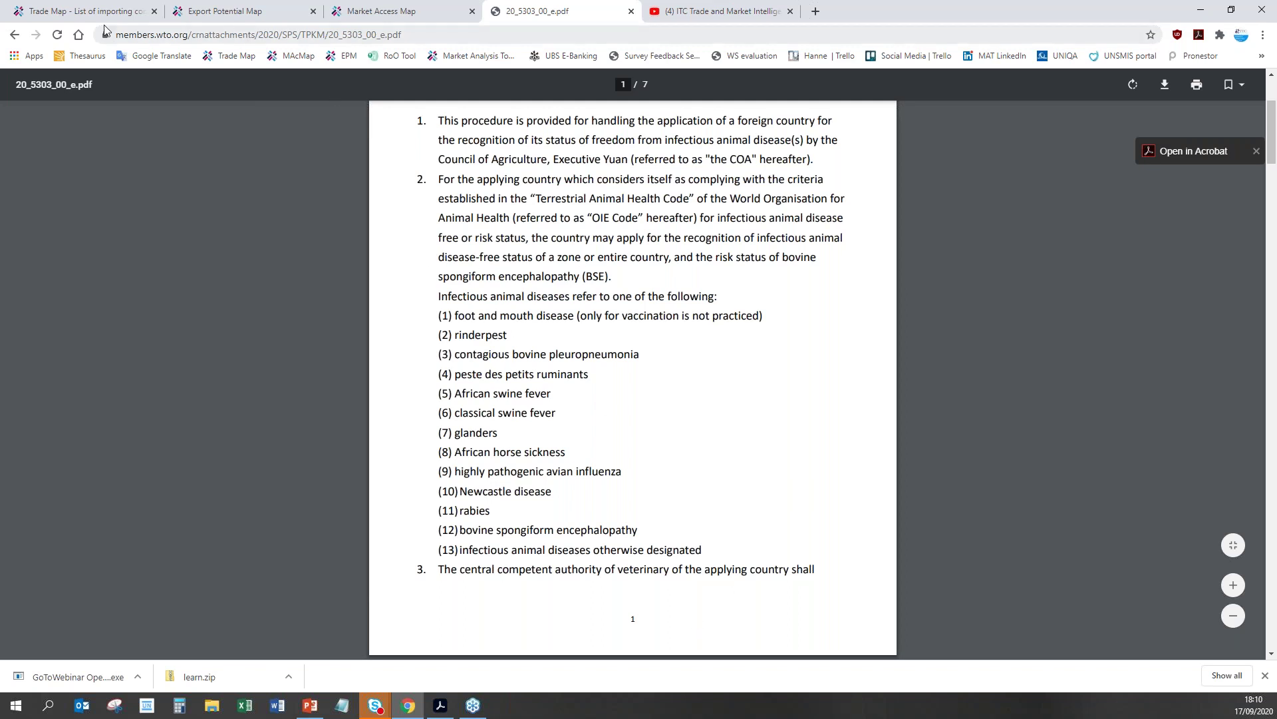
pyautogui.click(76, 15)
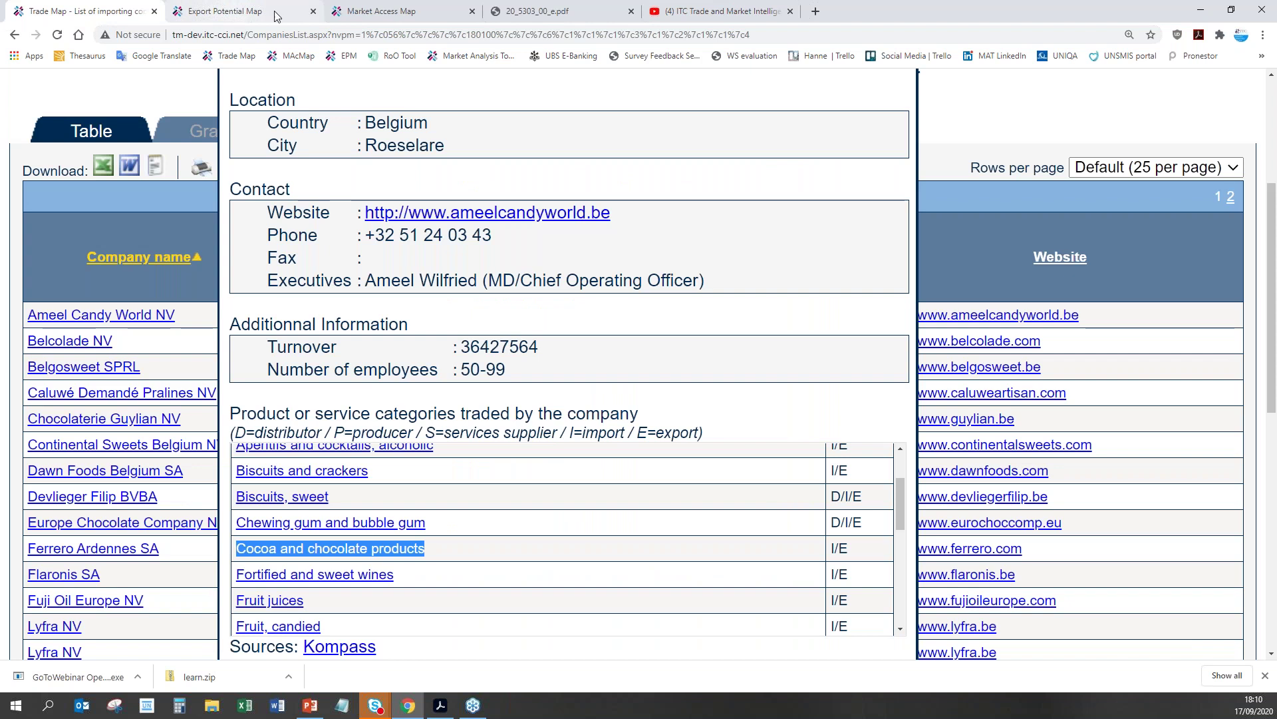
# Step: Go back from the PDF to ePing and close the notification summary
pyautogui.click(610, 15)
pyautogui.click(15, 34)
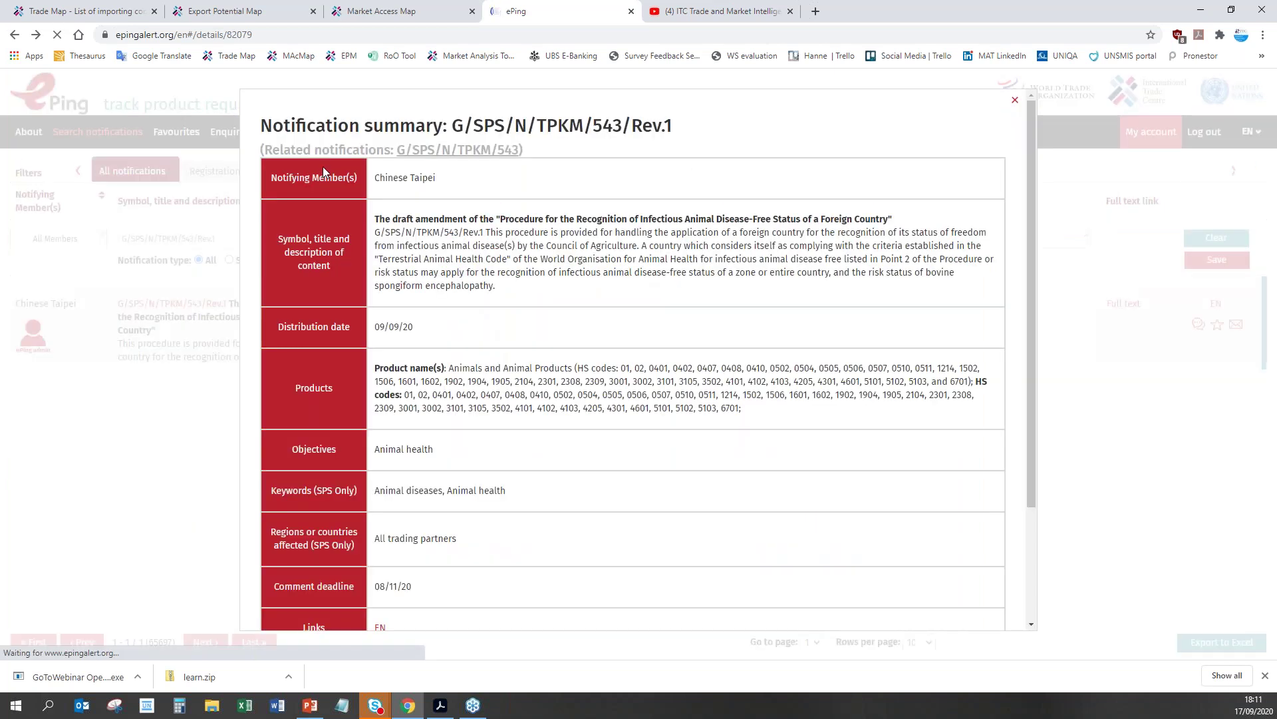
pyautogui.click(1016, 102)
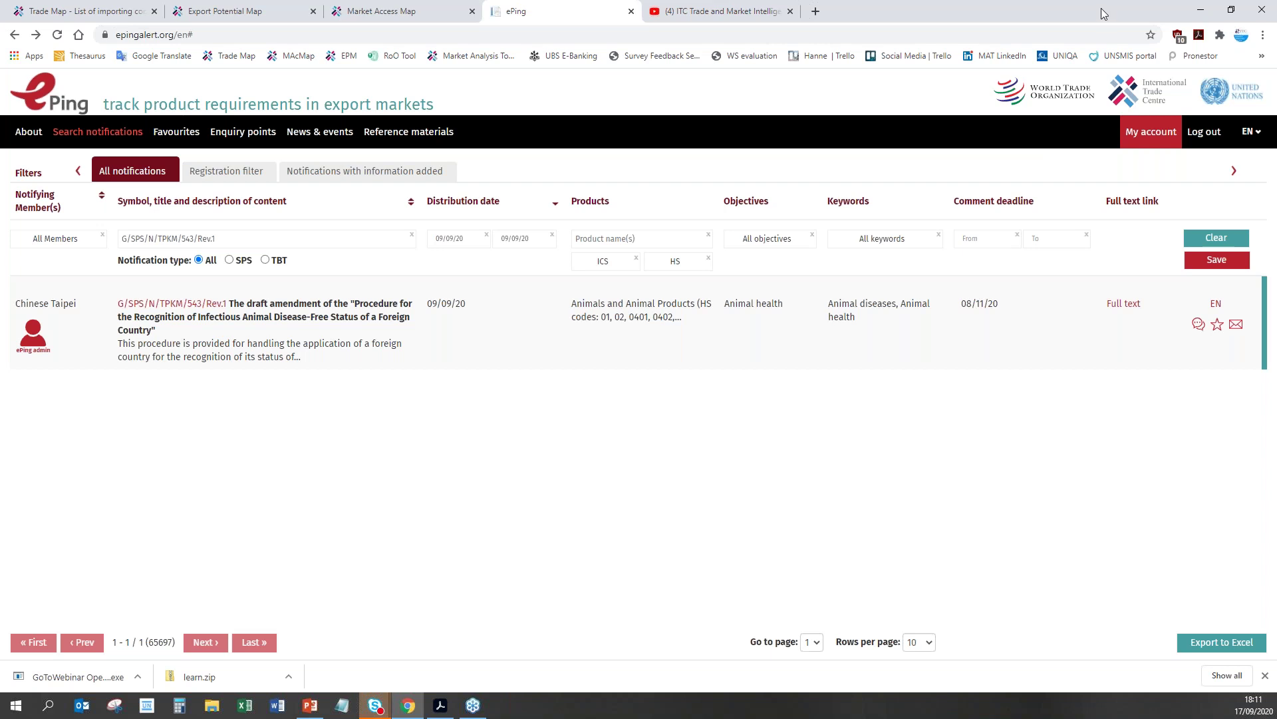
# Step: Go to the Export Potential Map home page
pyautogui.click(245, 15)
pyautogui.scroll(2, 333, 199)
pyautogui.click(230, 189)
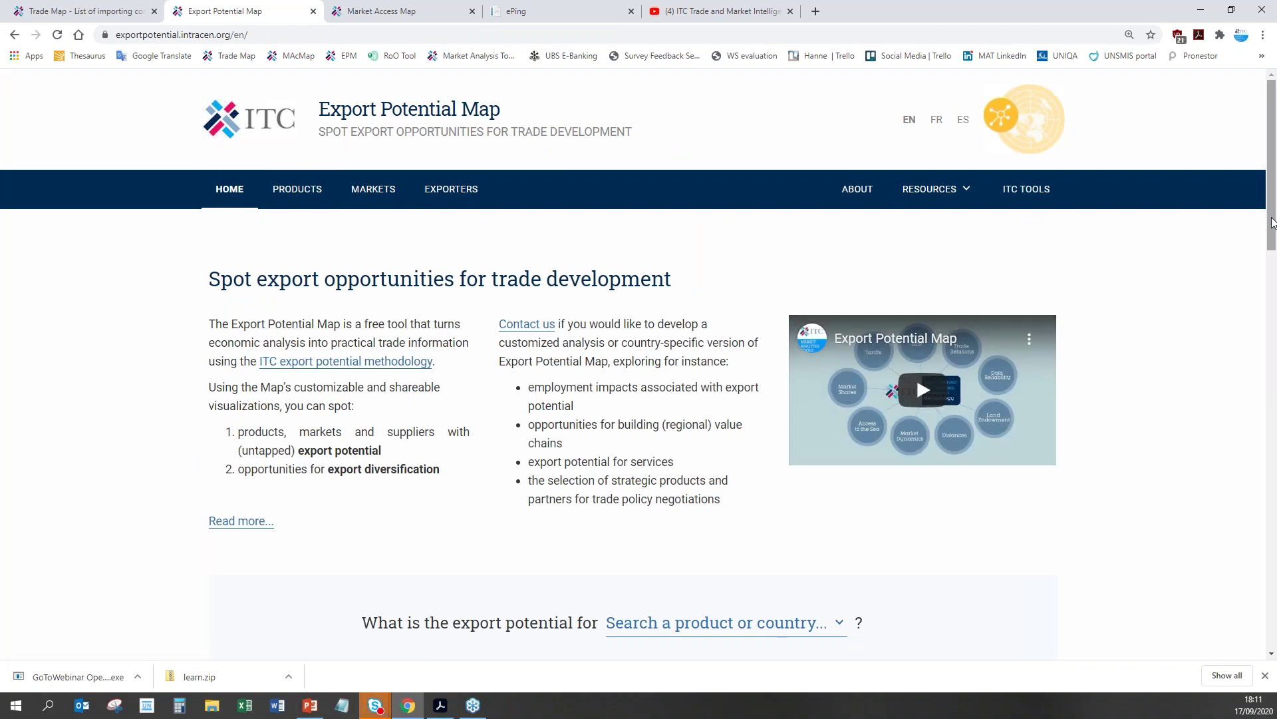
# Step: Search 'barba' and choose Barbados as exporter, showing $173.9 mn untapped export potential
pyautogui.scroll(-3, 1272, 224)
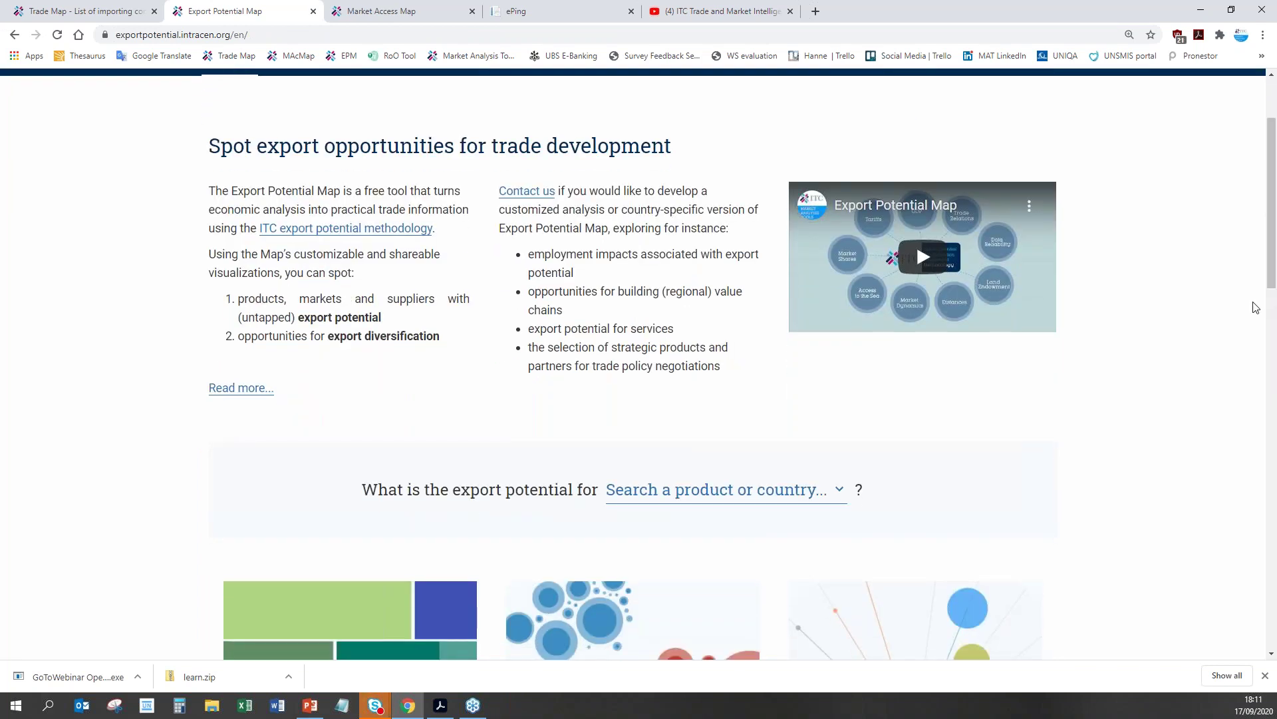
pyautogui.click(771, 433)
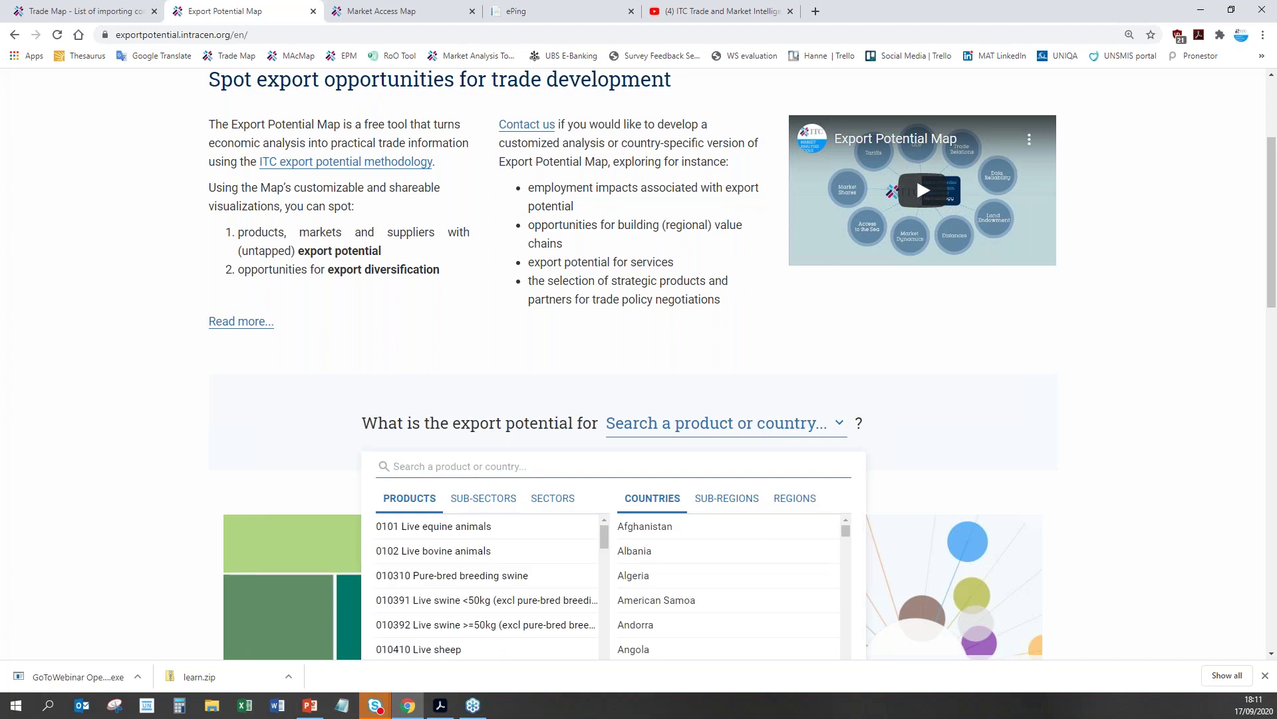
pyautogui.write('barba')
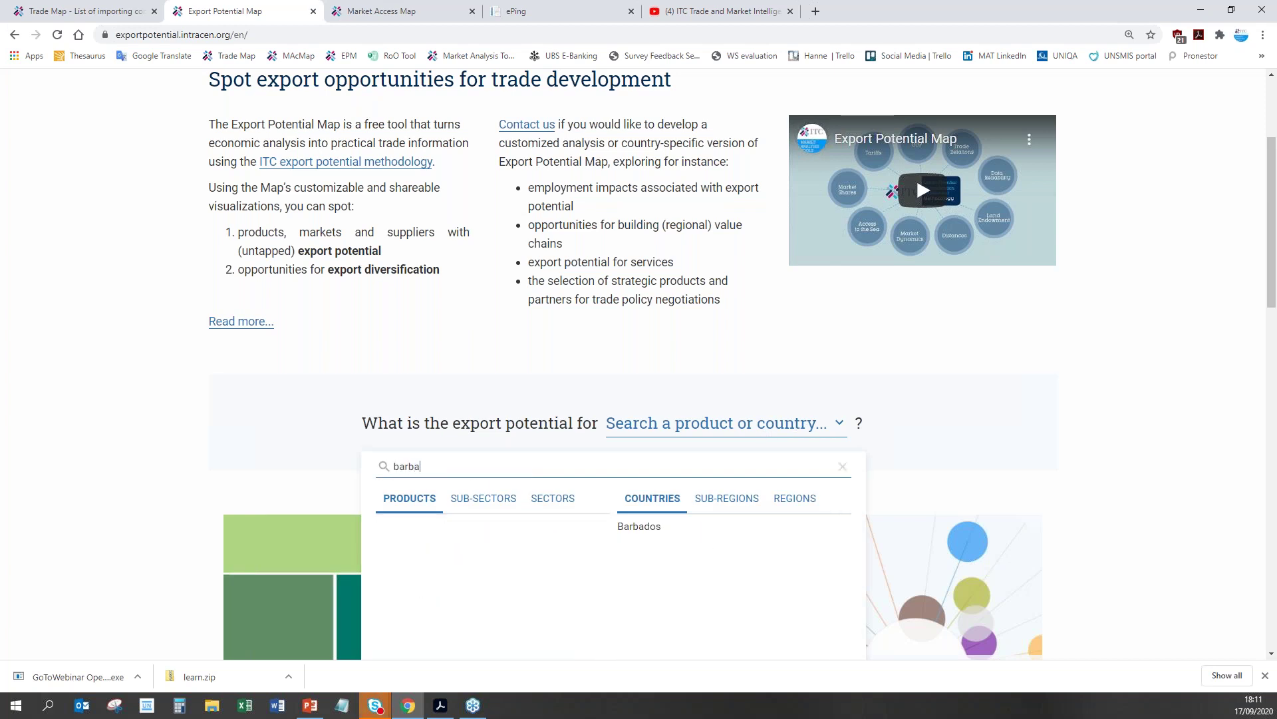
pyautogui.click(727, 528)
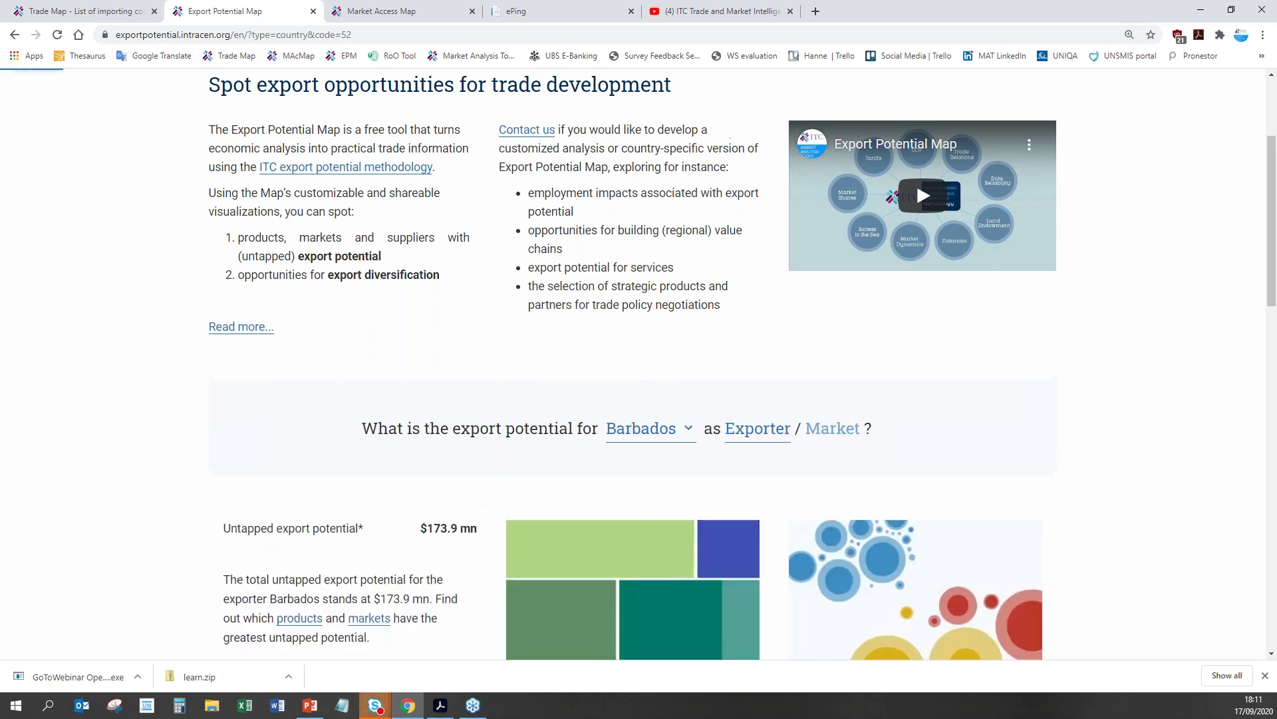
pyautogui.scroll(-6, 1043, 622)
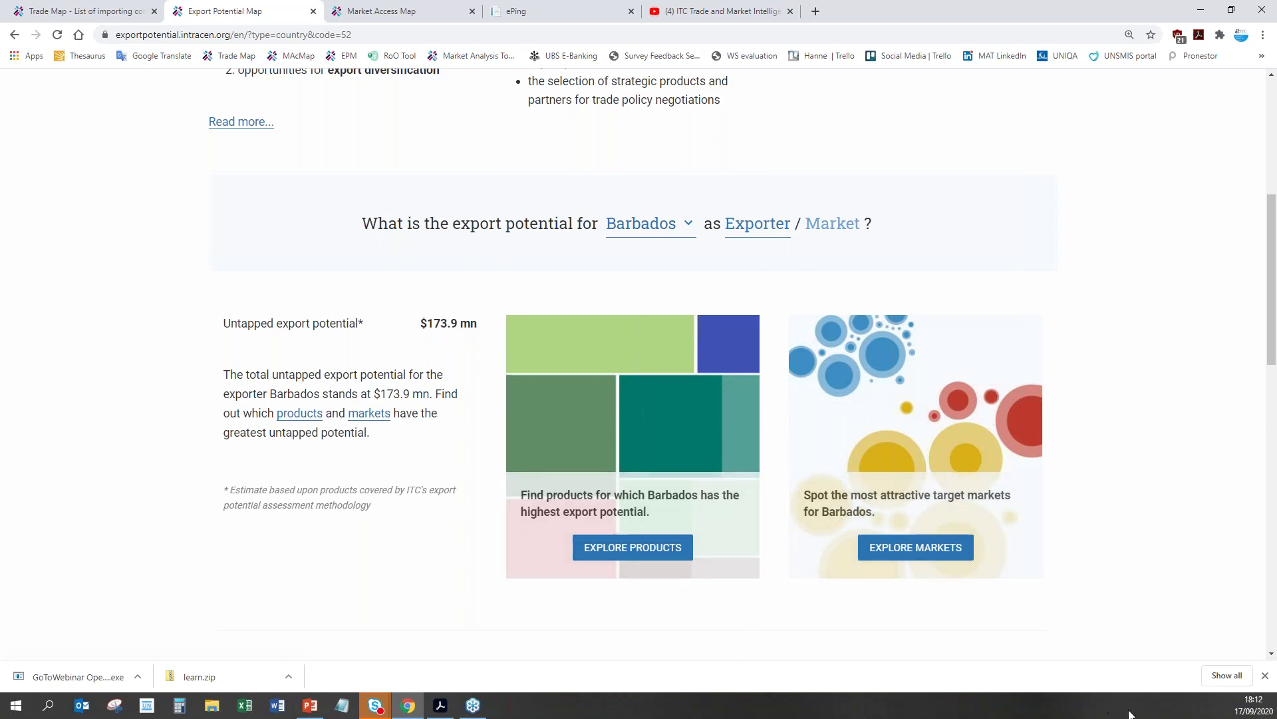
pyautogui.click(628, 554)
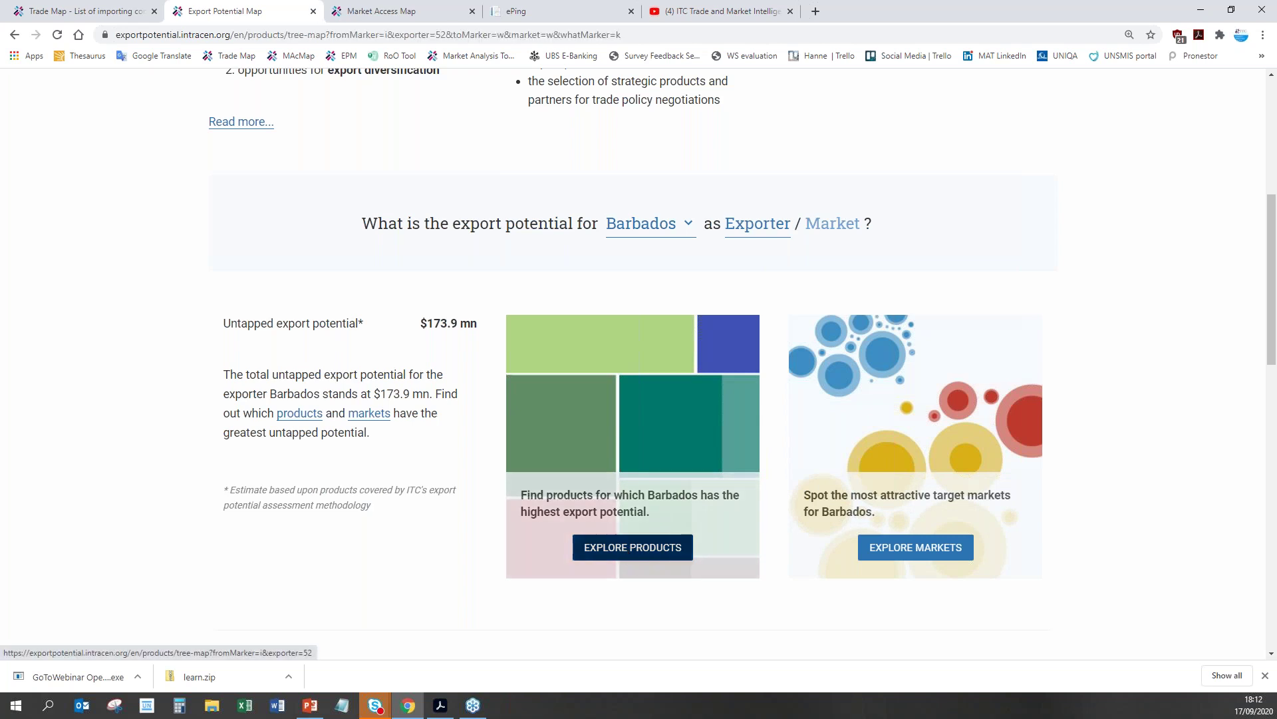
# Step: Scroll the Barbados-to-World treemap, led by artificial body parts at $64.8 mn
pyautogui.scroll(-2, 1228, 592)
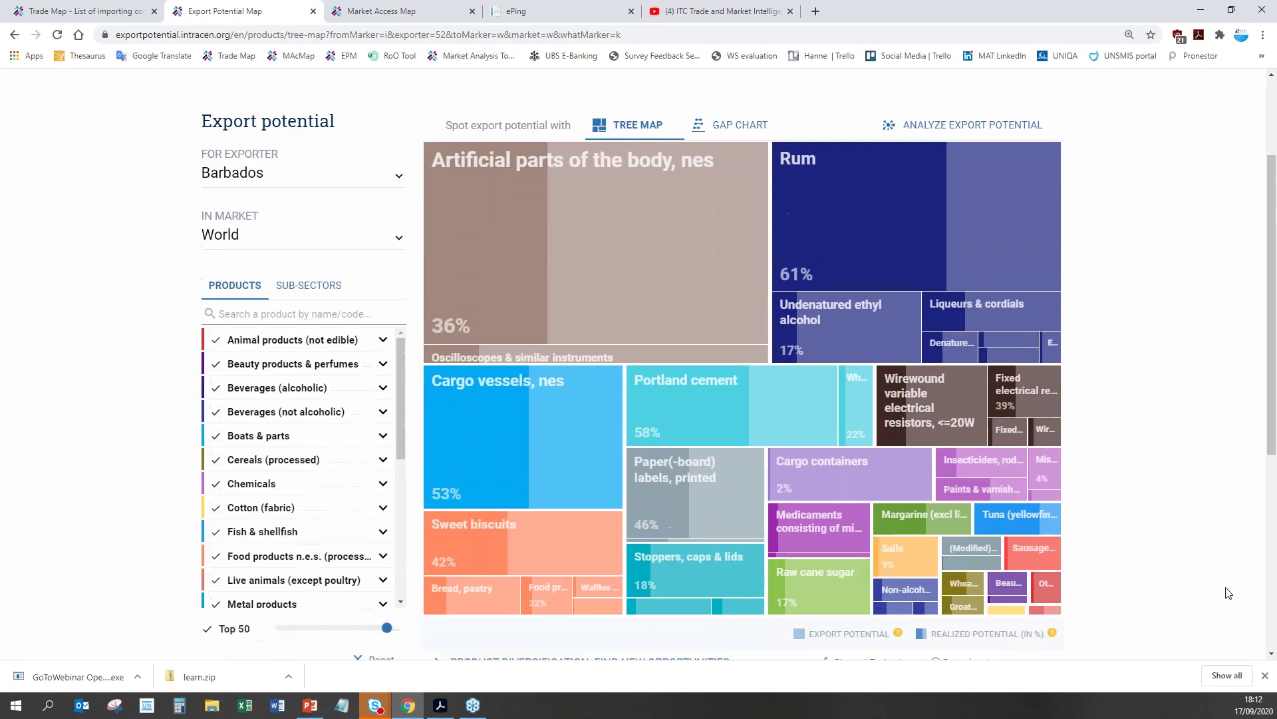
pyautogui.scroll(1, 798, 632)
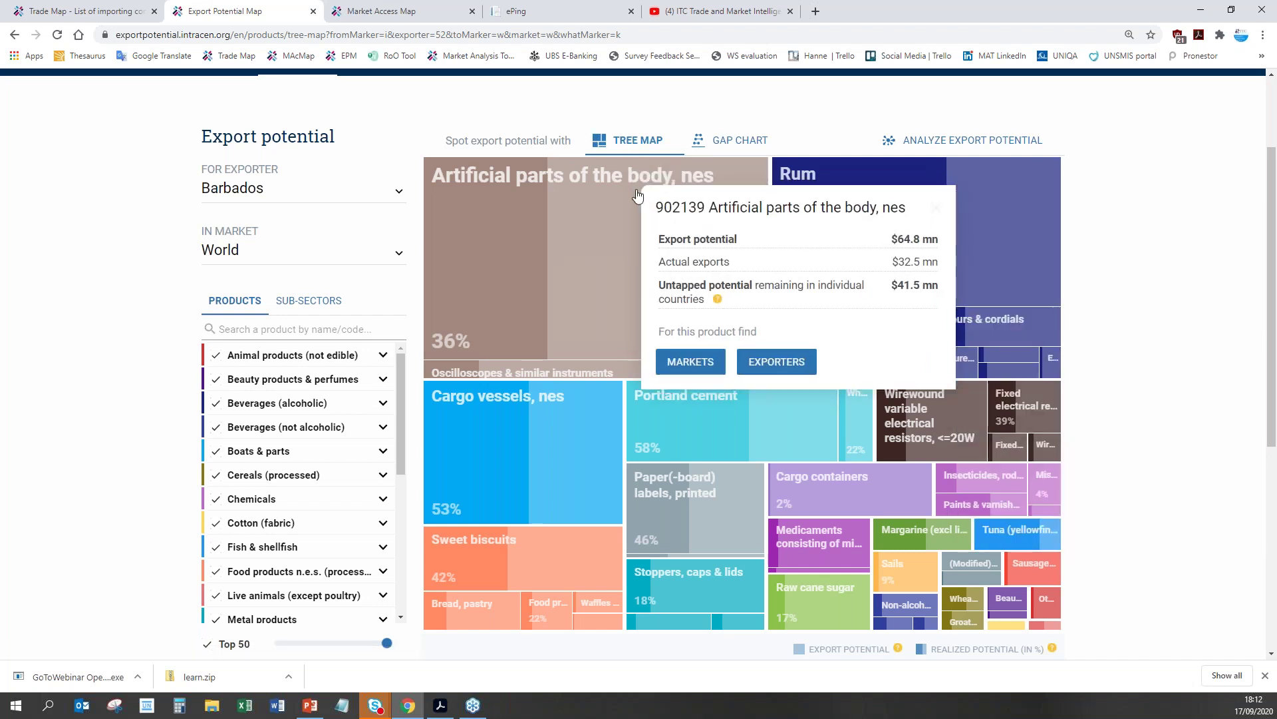
# Step: Switch to the gap chart and check figures for artificial body parts and Portland cement
pyautogui.click(739, 140)
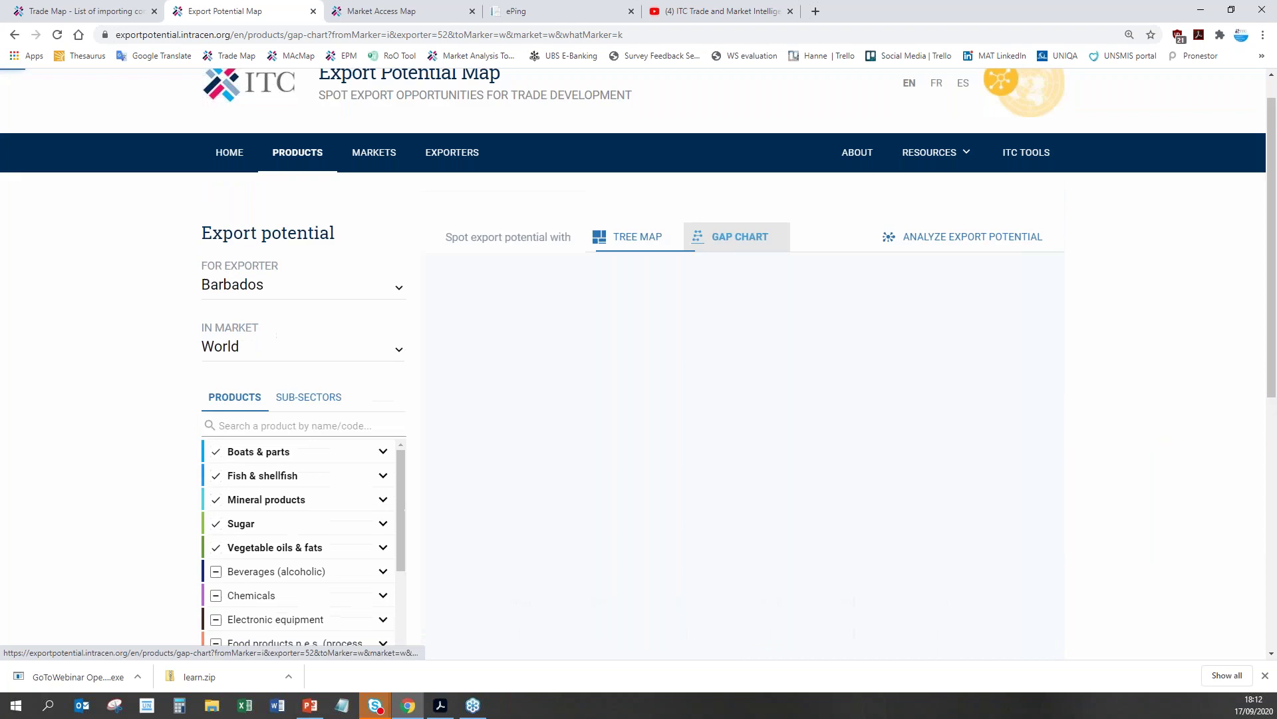
pyautogui.scroll(-2, 1270, 496)
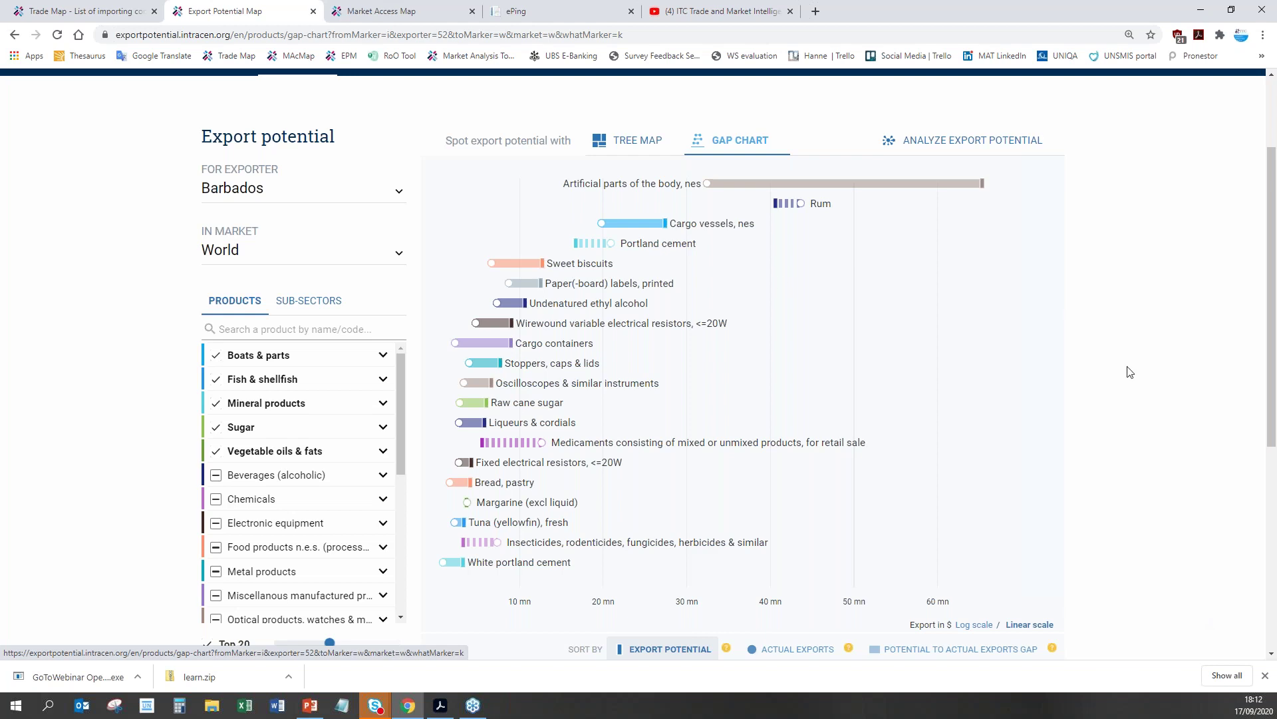
pyautogui.click(722, 187)
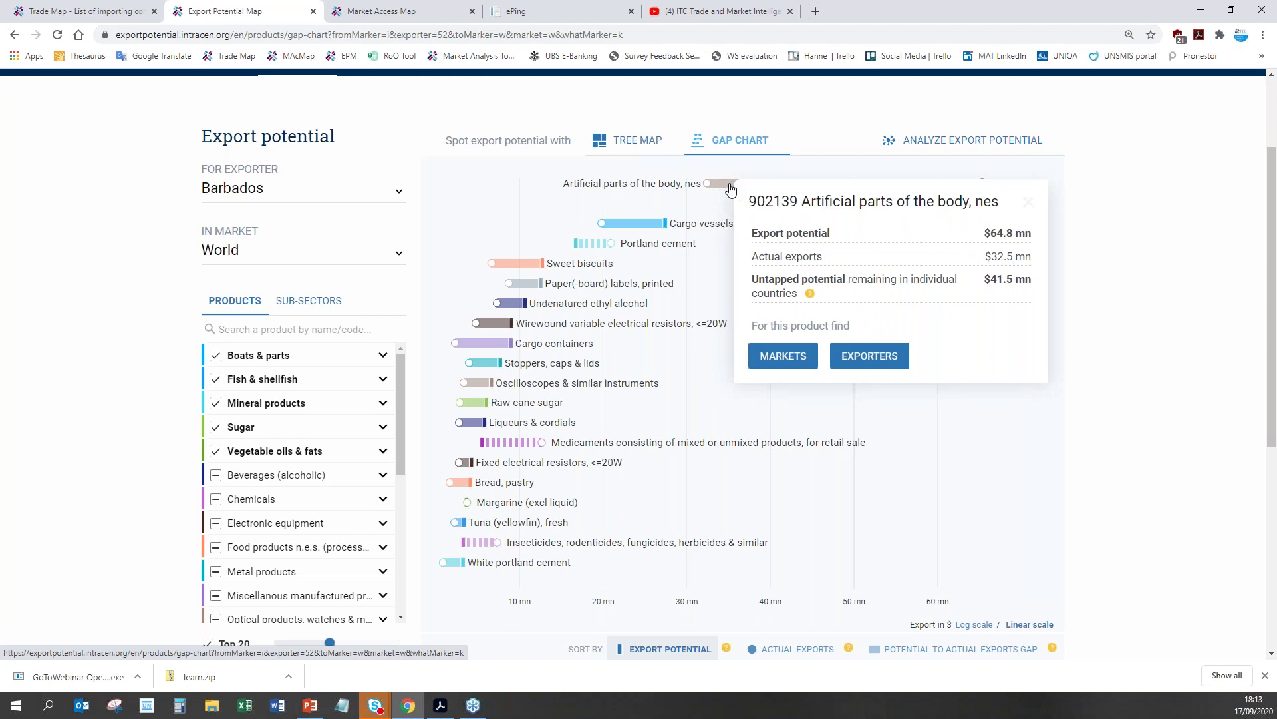
pyautogui.click(604, 248)
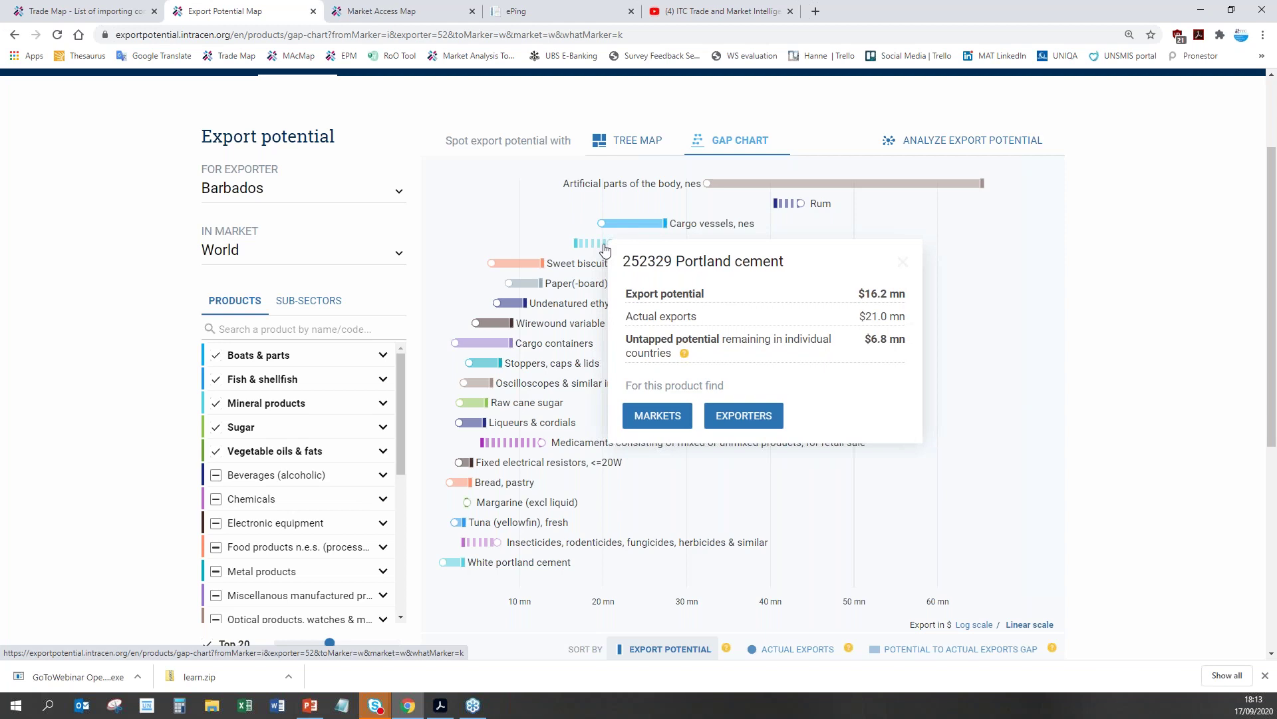
pyautogui.click(606, 248)
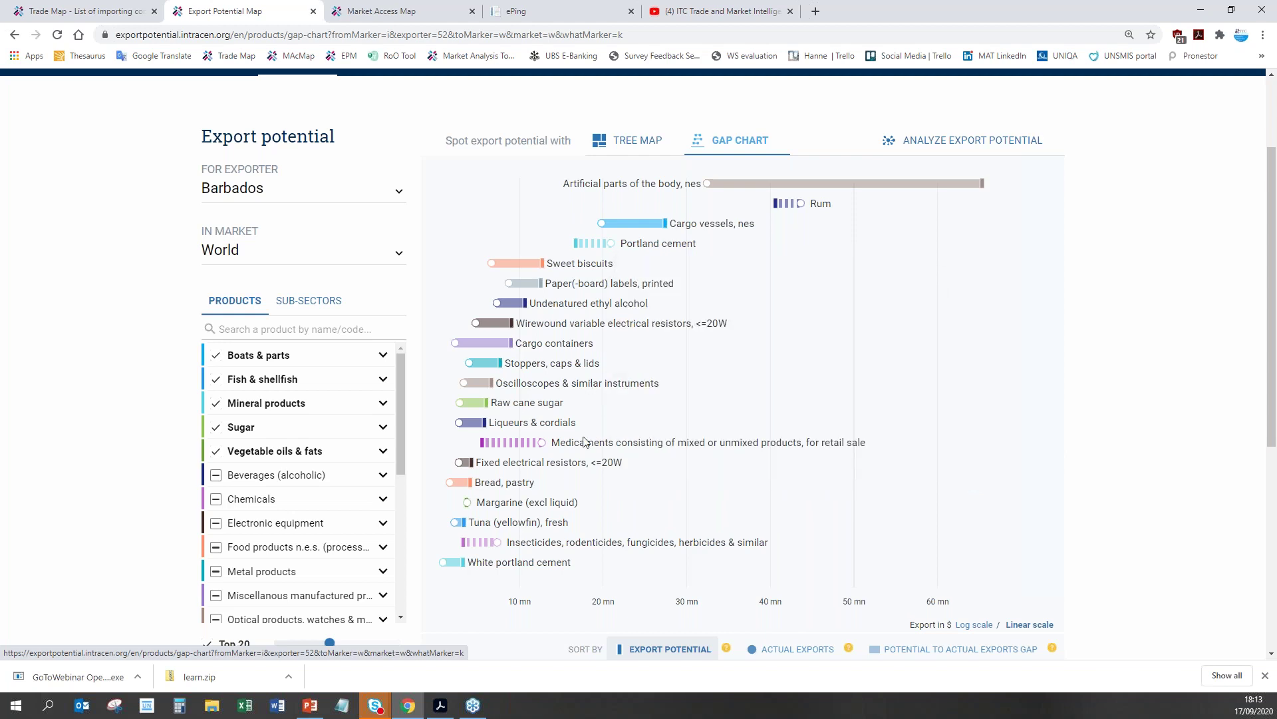
# Step: Open the Sweet biscuits (190531) figures and its market gap chart, led by Guyana and Jamaica
pyautogui.moveTo(539, 445)
pyautogui.press('Menu')
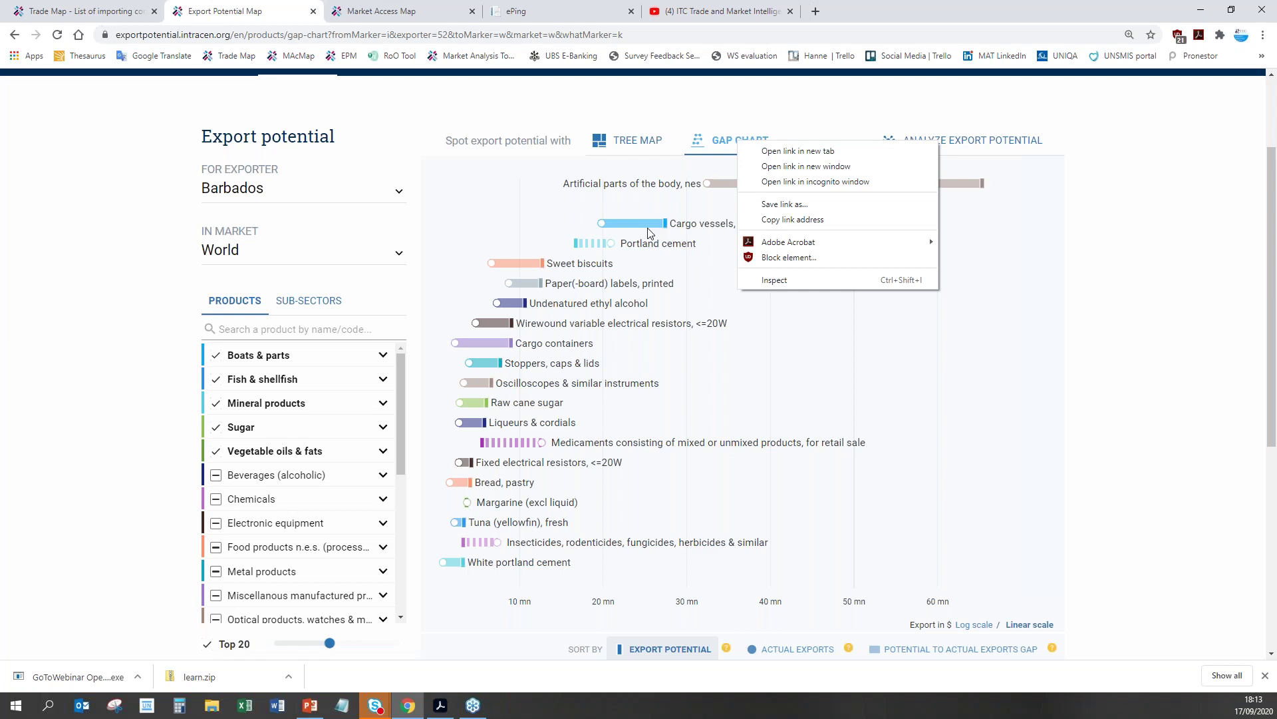
pyautogui.click(515, 262)
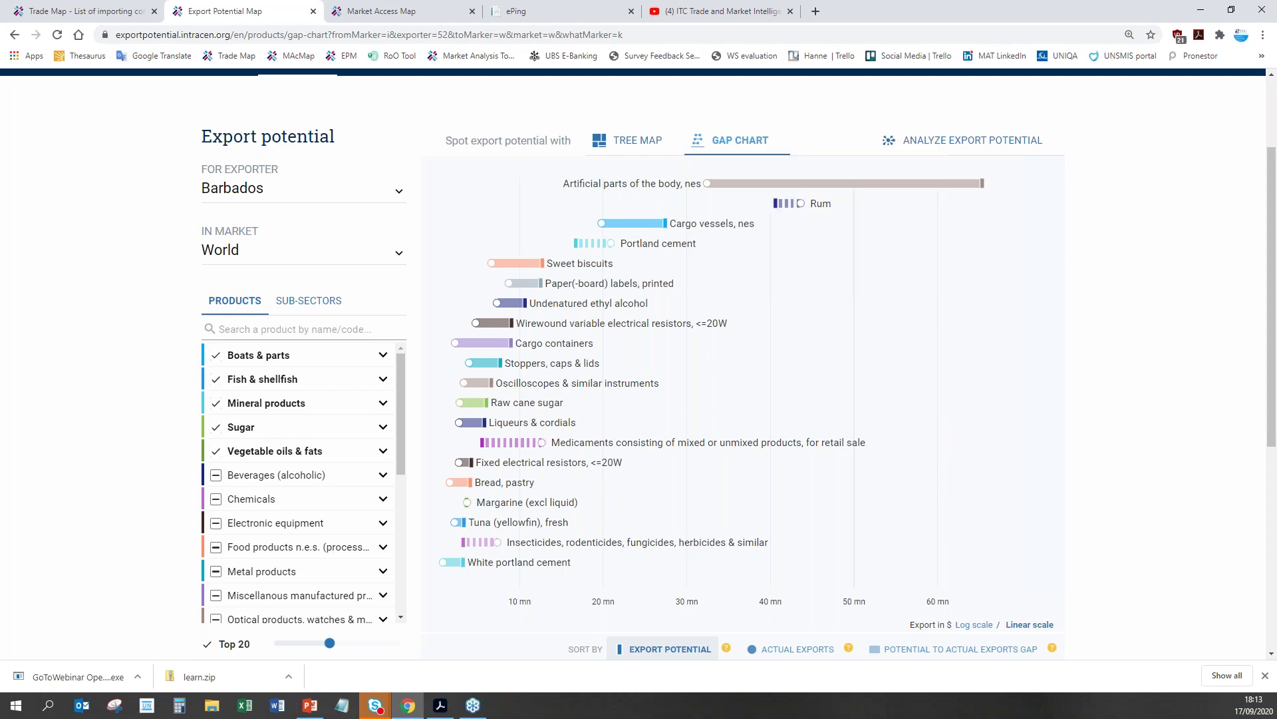
pyautogui.click(527, 266)
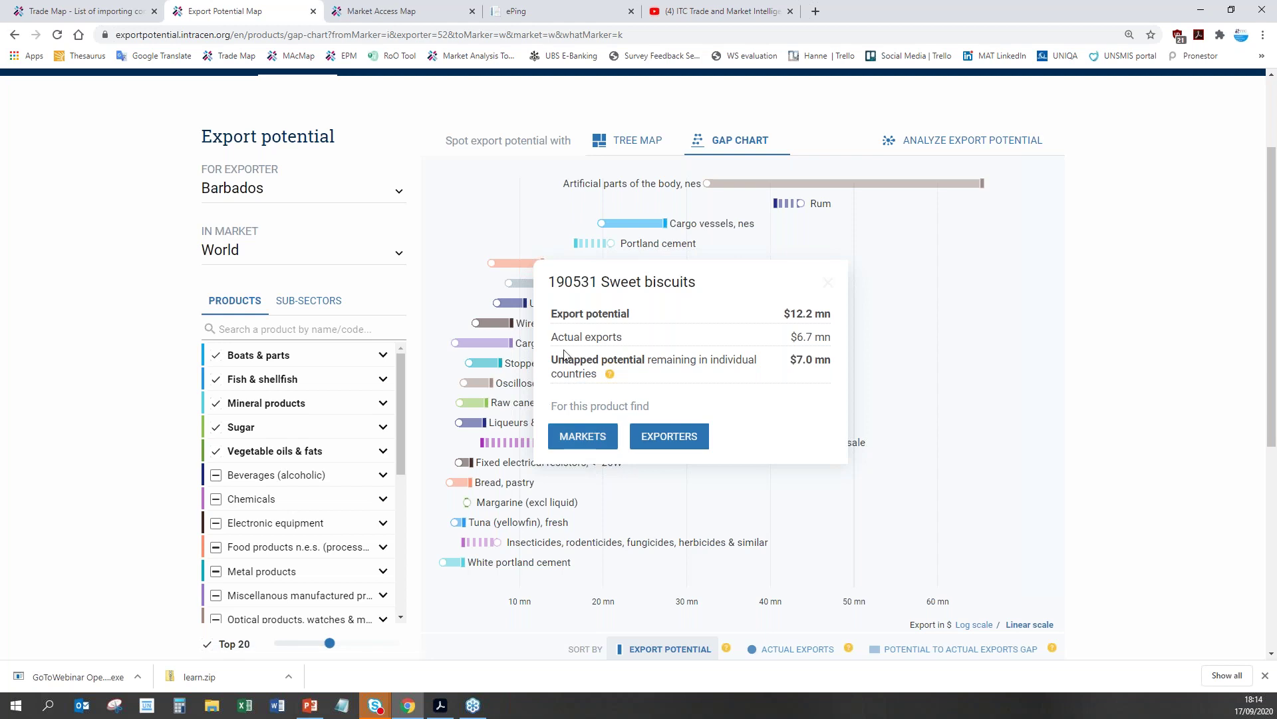
pyautogui.click(577, 438)
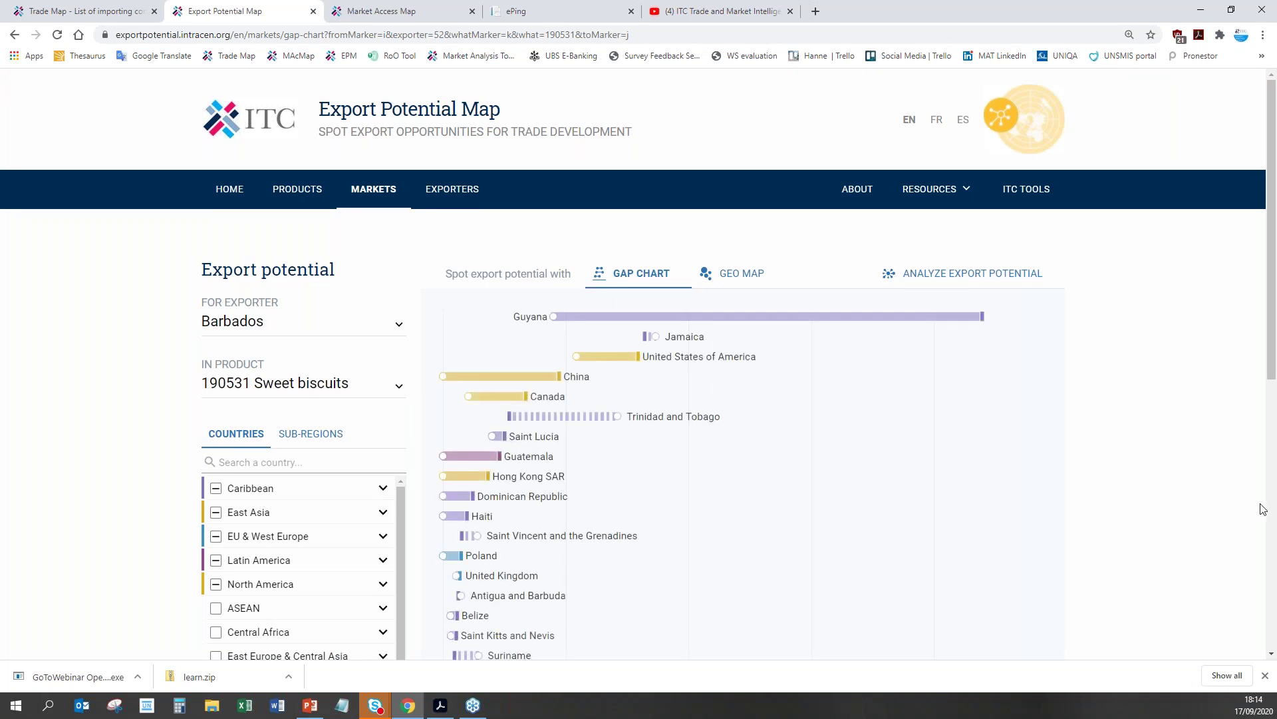
# Step: Check the Jamaica and United States export potential cards in the sweet biscuits market chart
pyautogui.scroll(-2, 1263, 509)
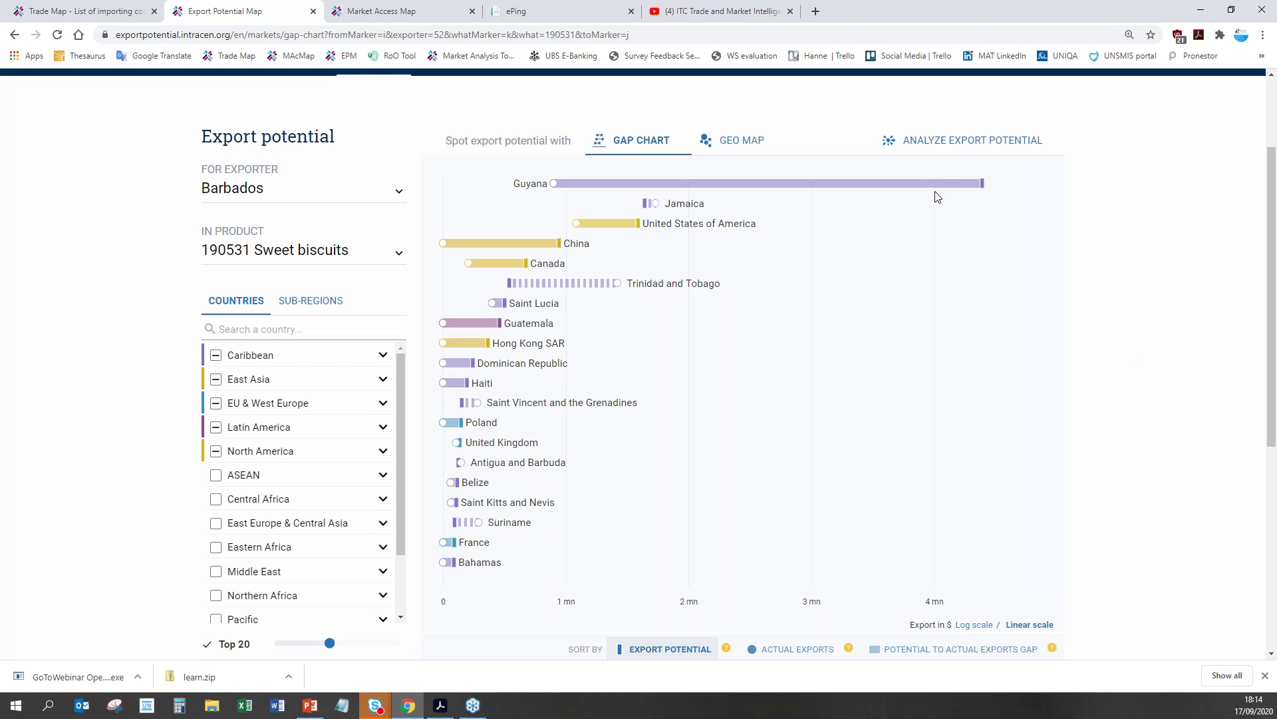
pyautogui.click(656, 205)
pyautogui.click(908, 225)
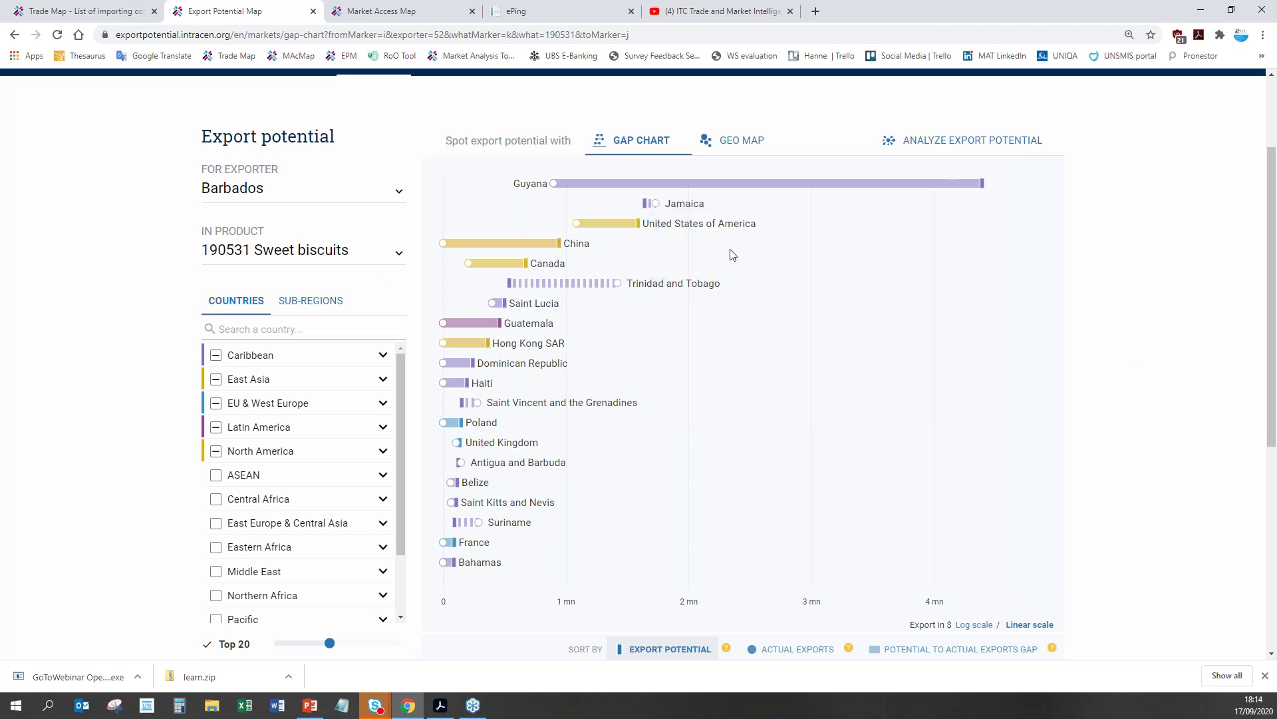
pyautogui.click(593, 235)
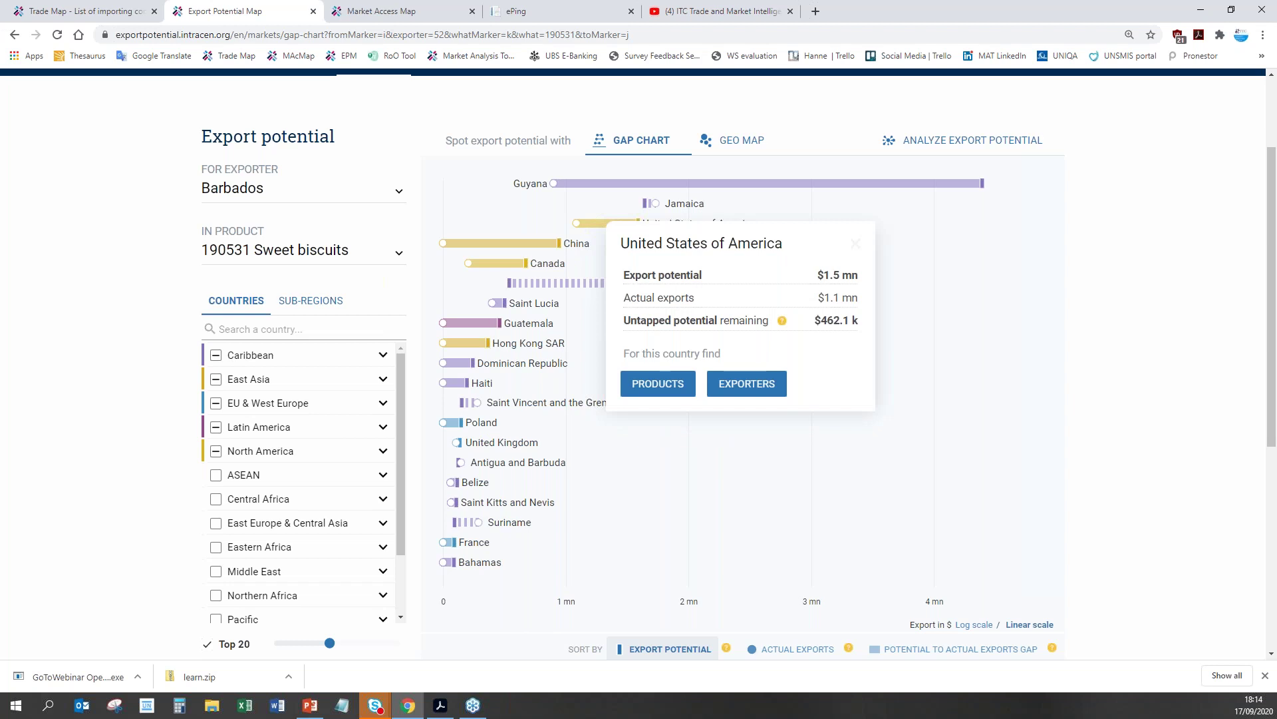
pyautogui.click(965, 333)
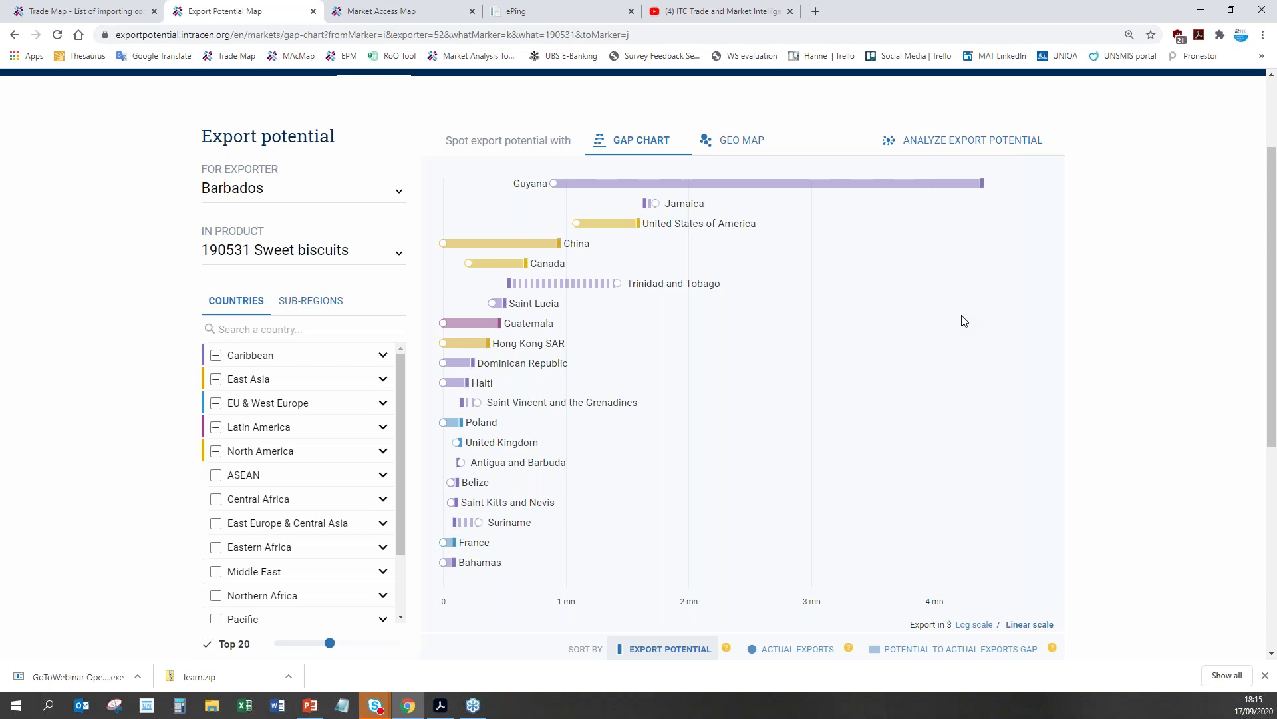
# Step: Scroll through the ITC channel's YouTube tutorial playlists
pyautogui.click(692, 12)
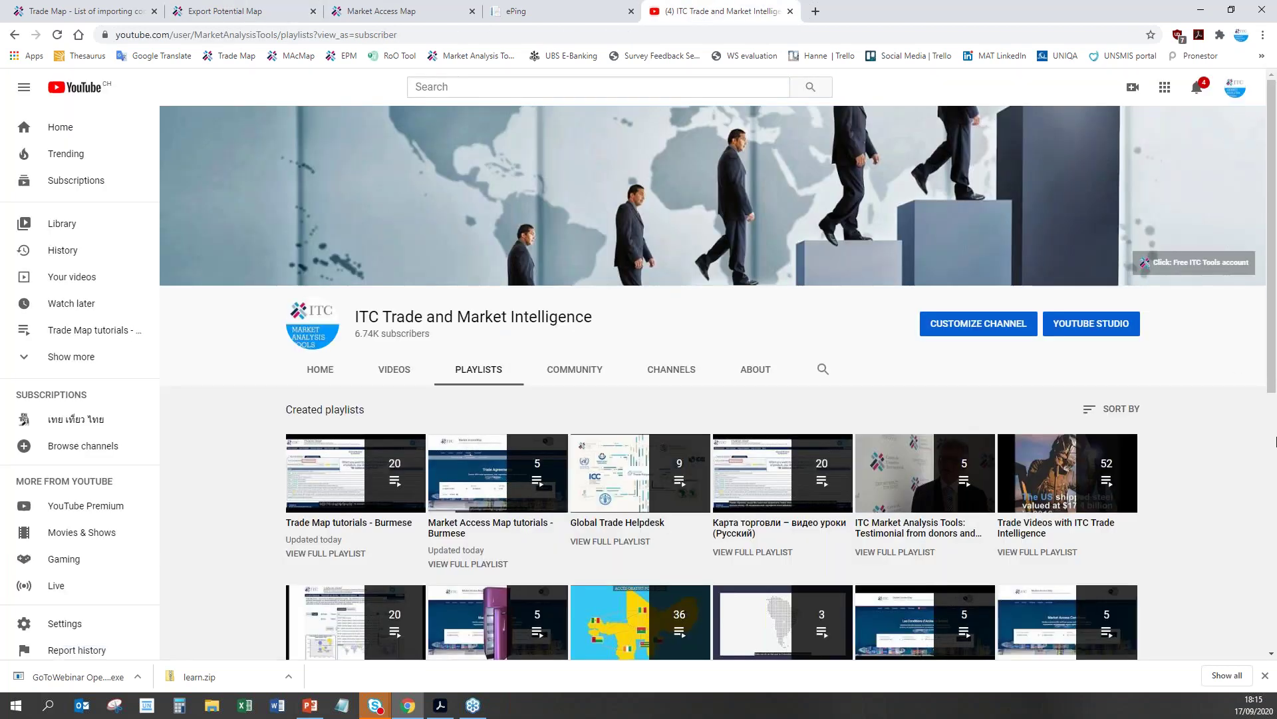
pyautogui.scroll(-4, 1251, 504)
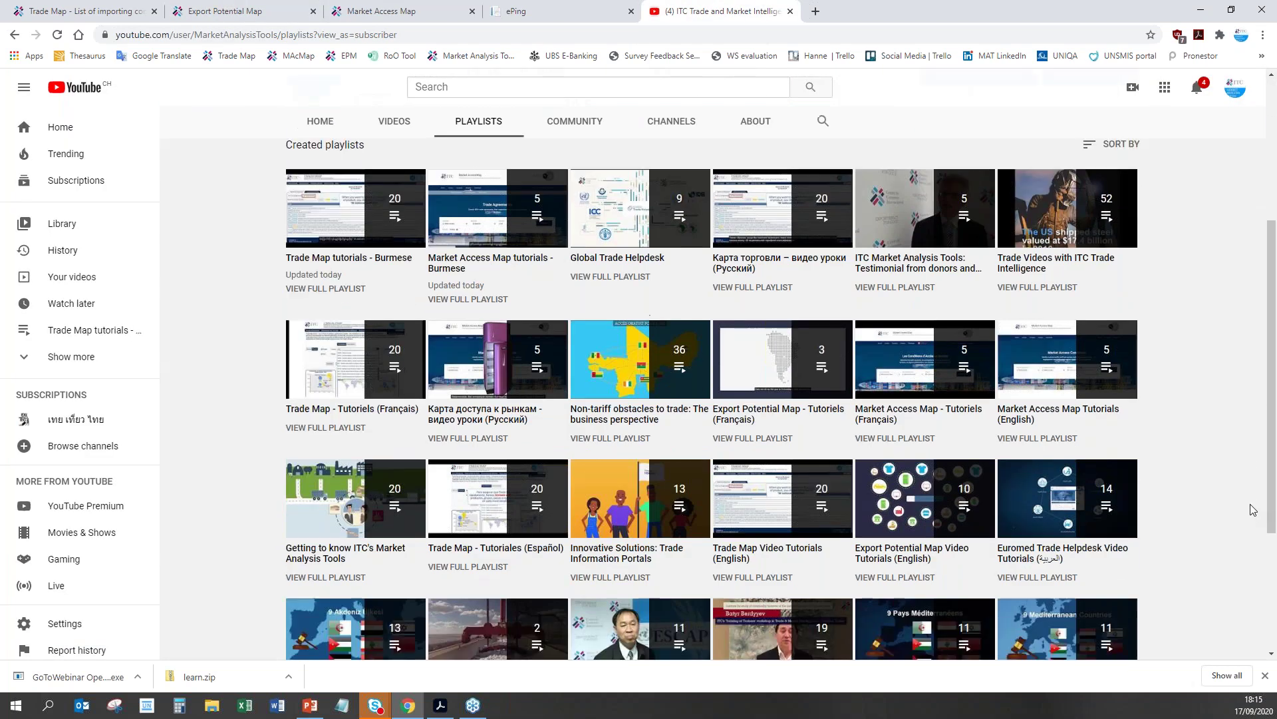
pyautogui.moveTo(372, 499)
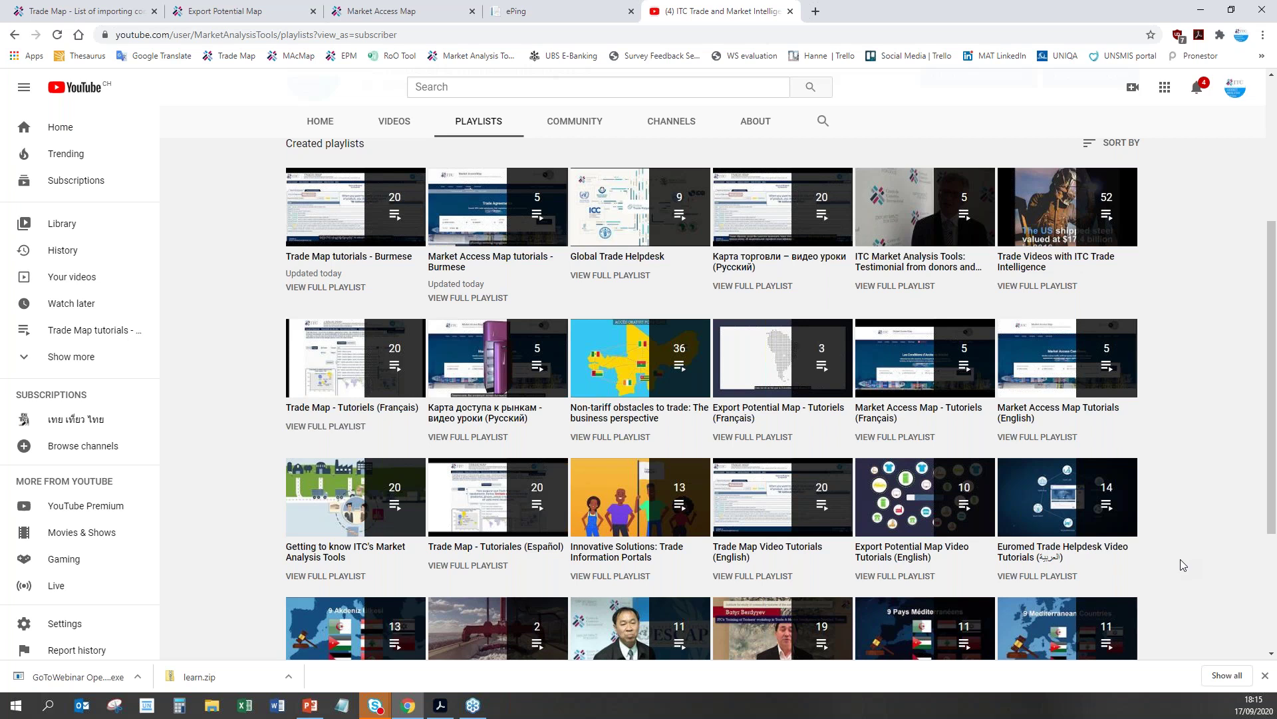
pyautogui.scroll(-2, 1180, 559)
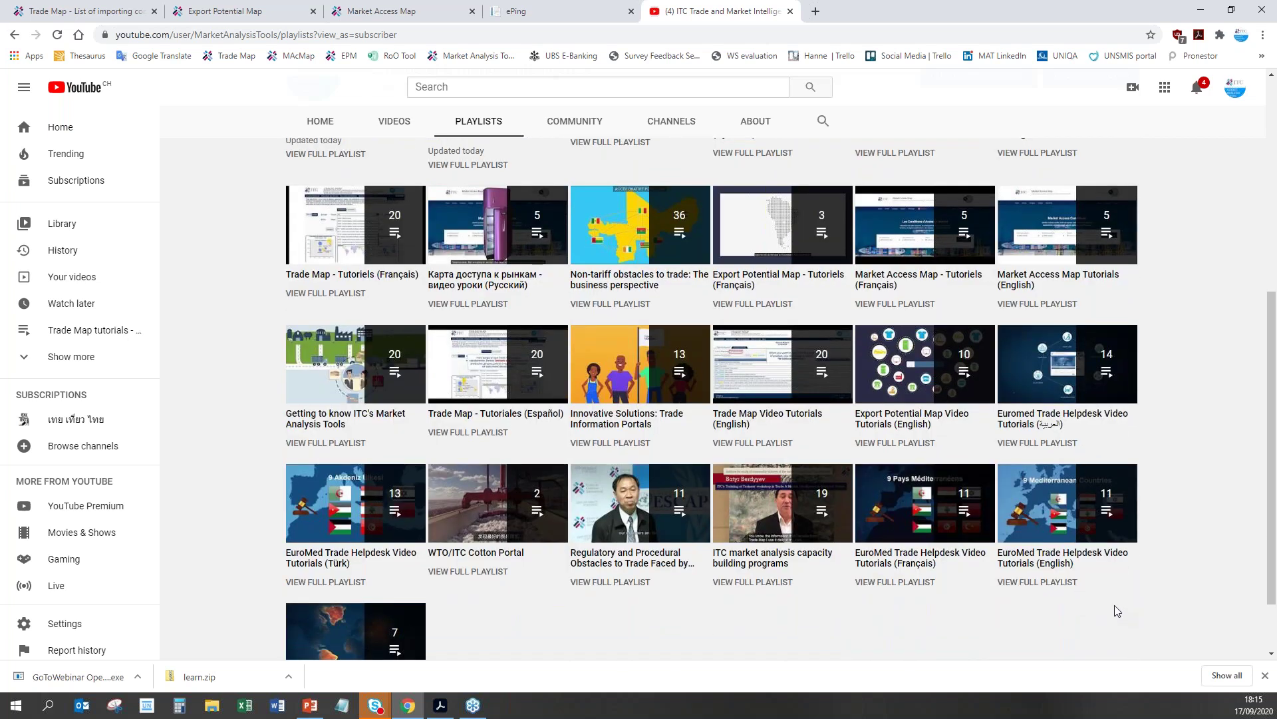
pyautogui.moveTo(1273, 429); pyautogui.dragTo(1275, 333)
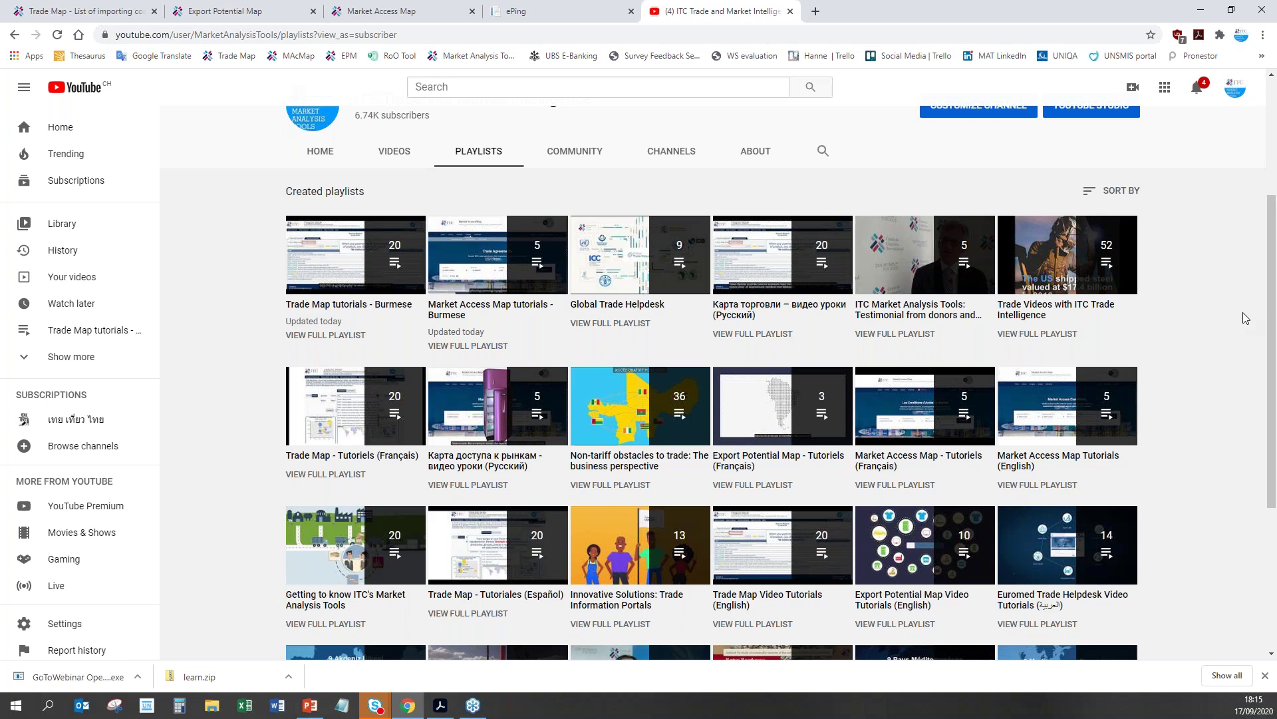
# Step: Open a blank browser tab, then scroll down the Trade Map list of Belgian importing companies
pyautogui.click(815, 11)
pyautogui.click(60, 12)
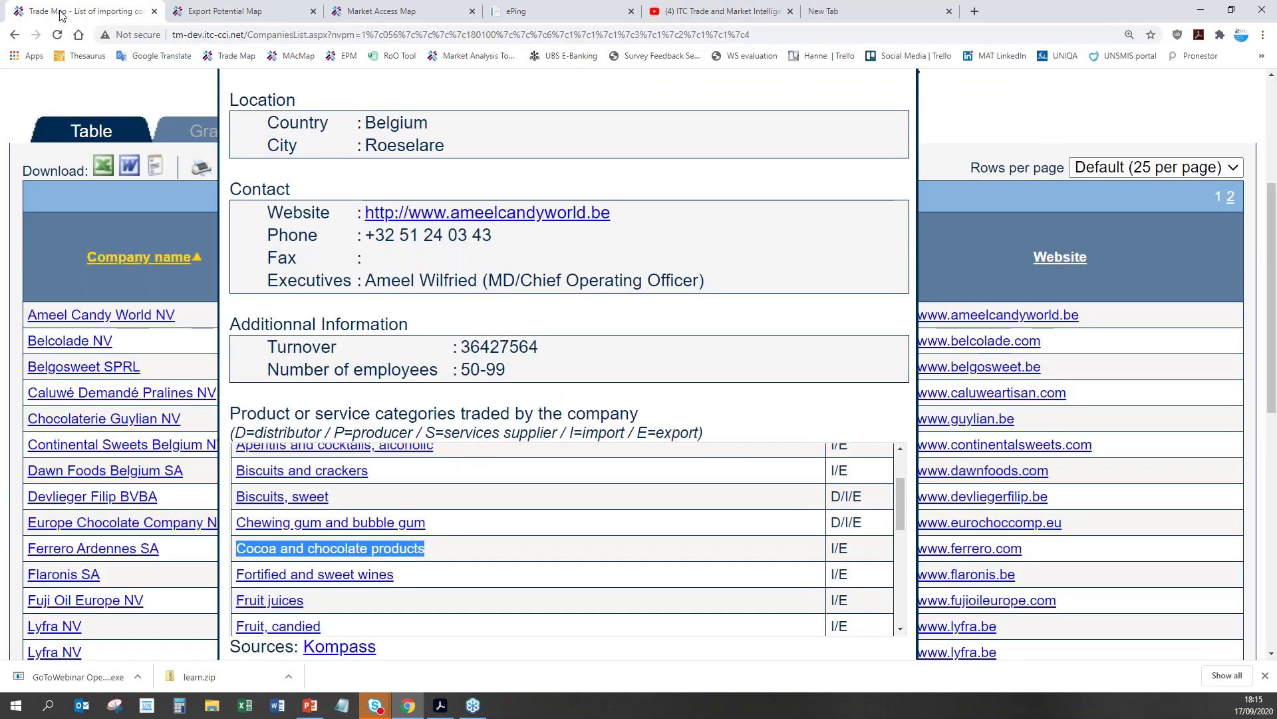
pyautogui.scroll(-5, 516, 486)
pyautogui.scroll(-9, 1146, 451)
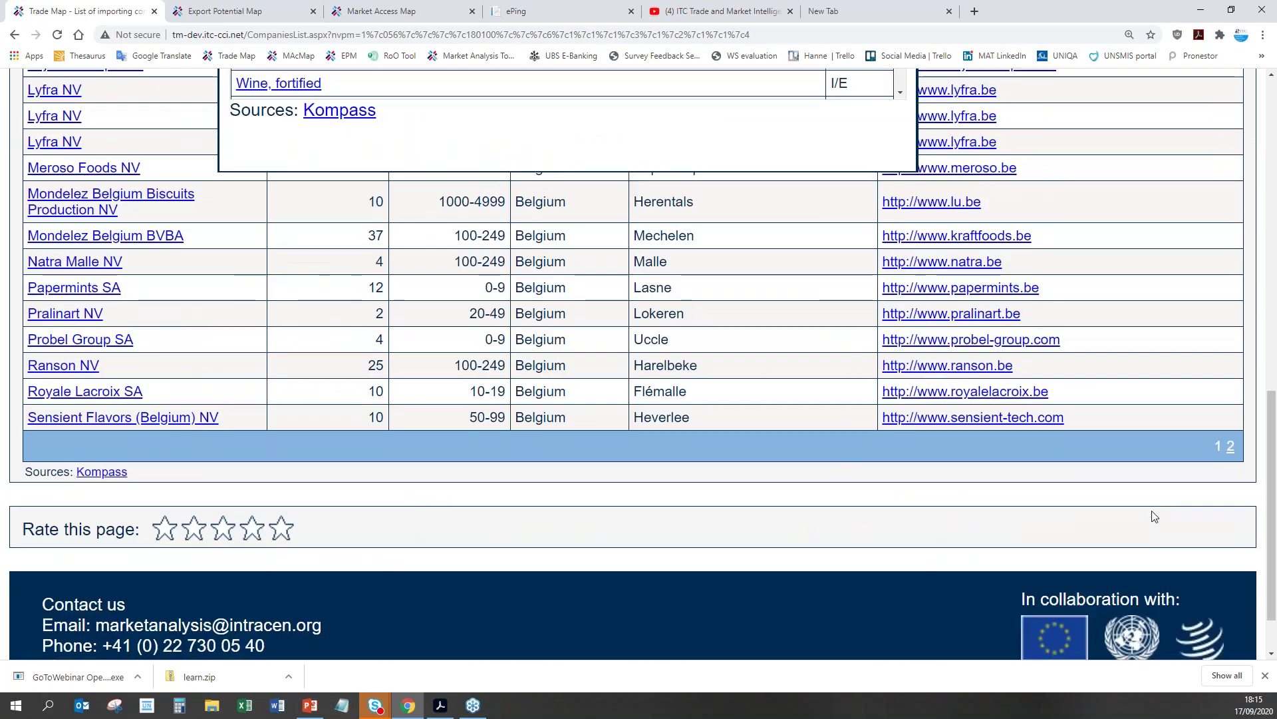